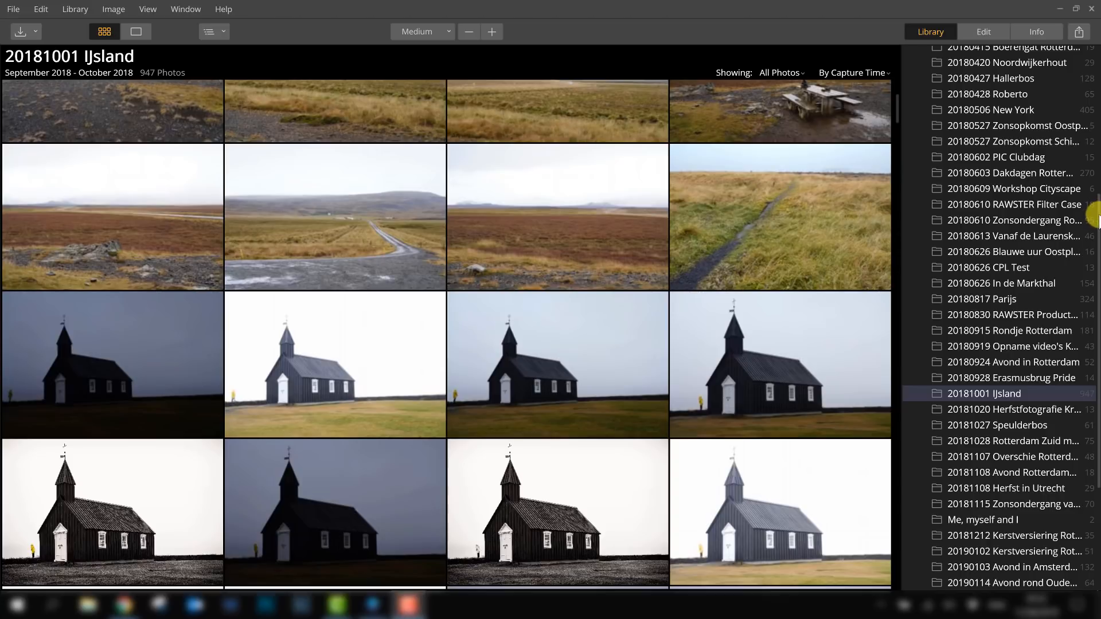
- Scroll through the albums and folders list in the side panel
drag(1095, 219, 1094, 104)
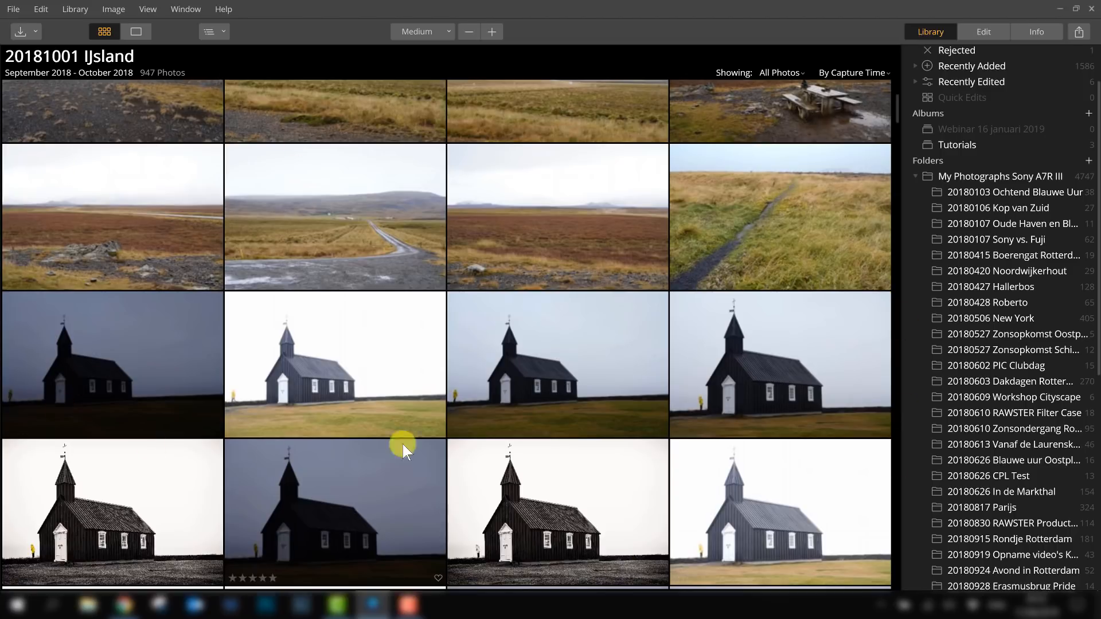
scroll(981, 368, down, 3)
scroll(858, 404, down, 1)
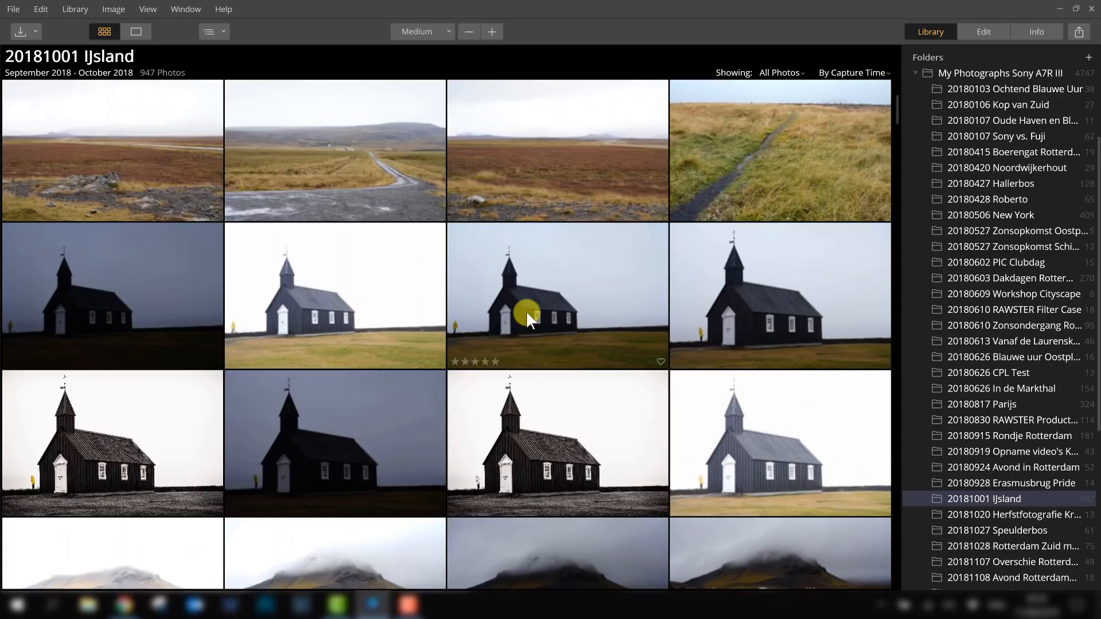
- Inspect the Catalog submenu options under the File menu
click(13, 10)
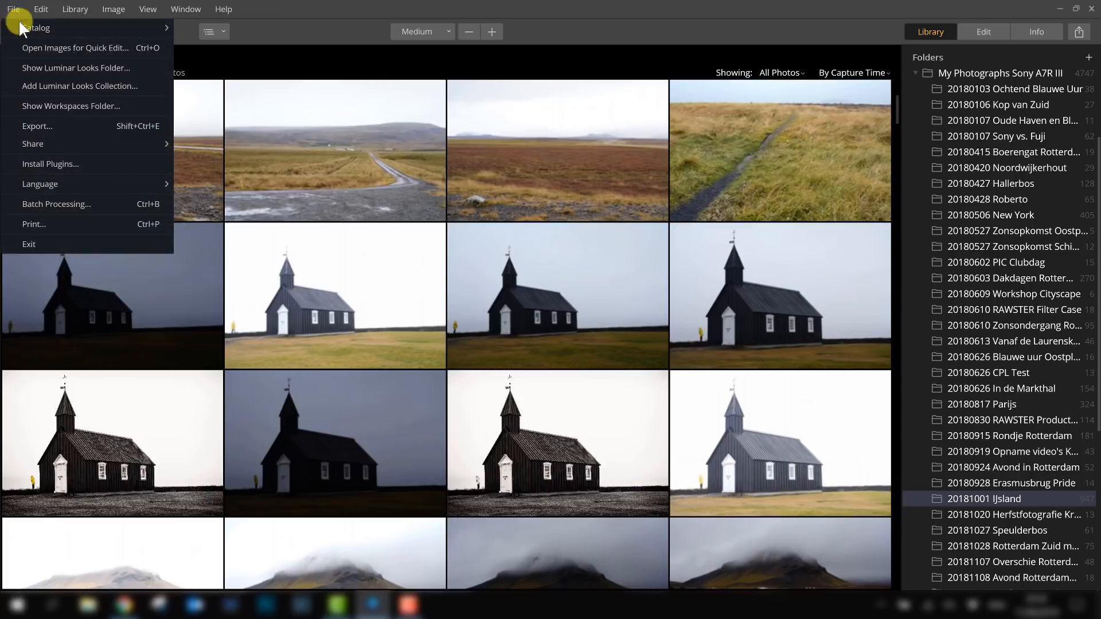
mouse_move(27, 32)
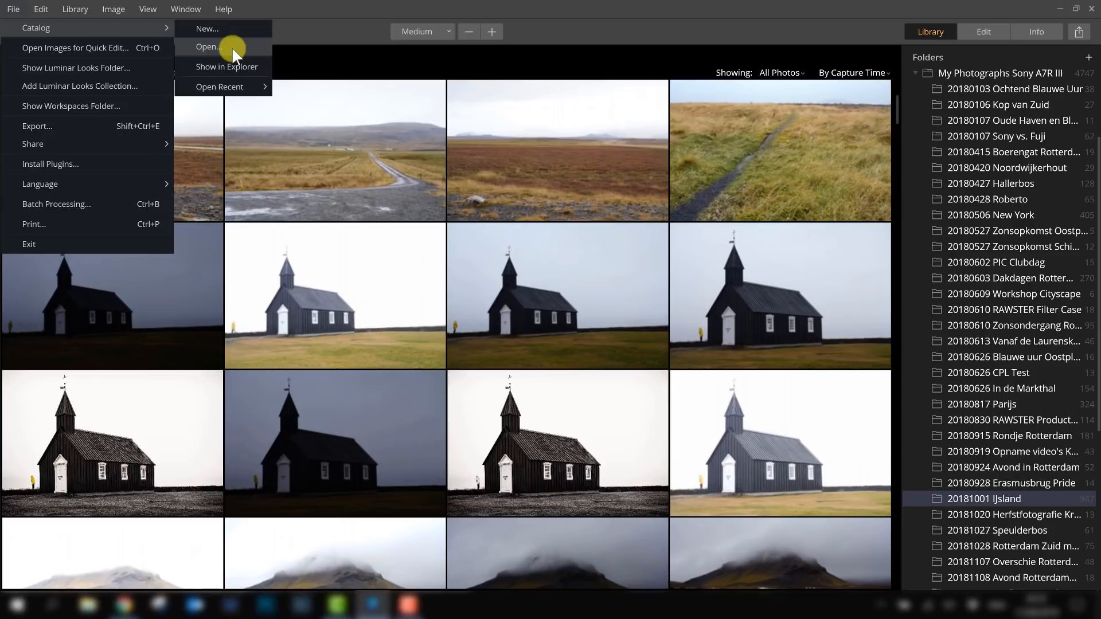
click(317, 38)
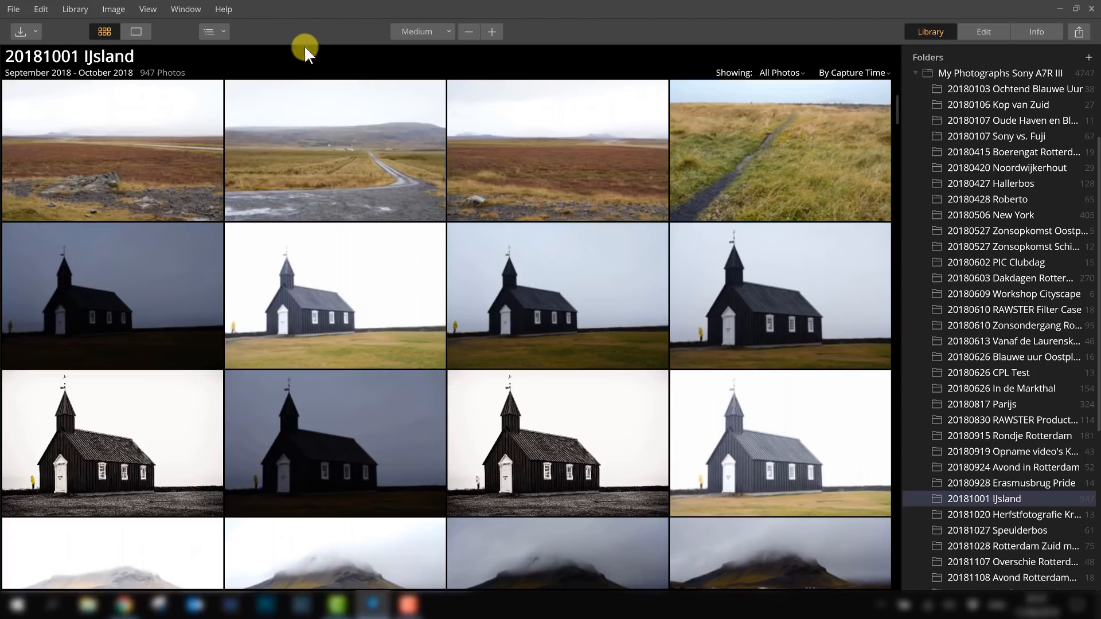
- Open File Explorer and inspect the Luminar catalog folder inside Pictures, then close Explorer
key(super+e)
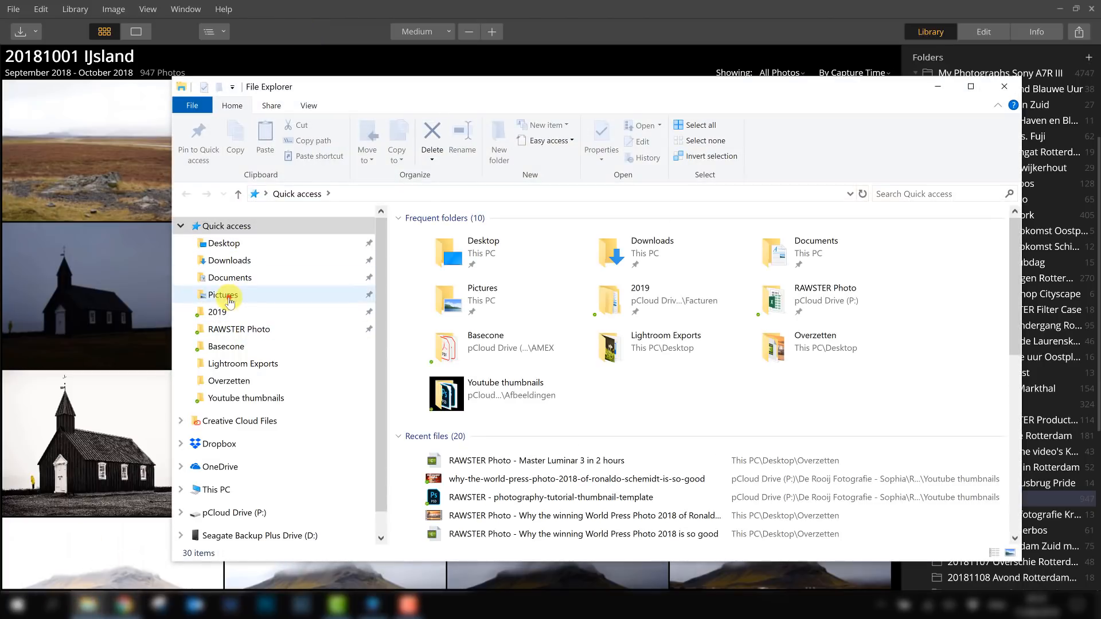
click(229, 299)
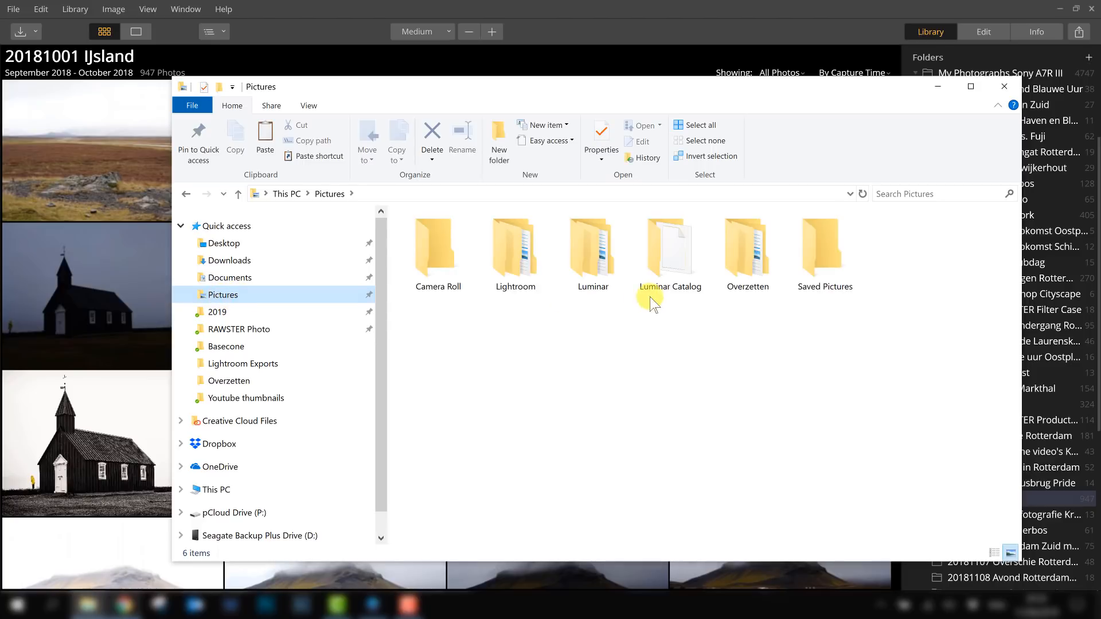
double_click(581, 267)
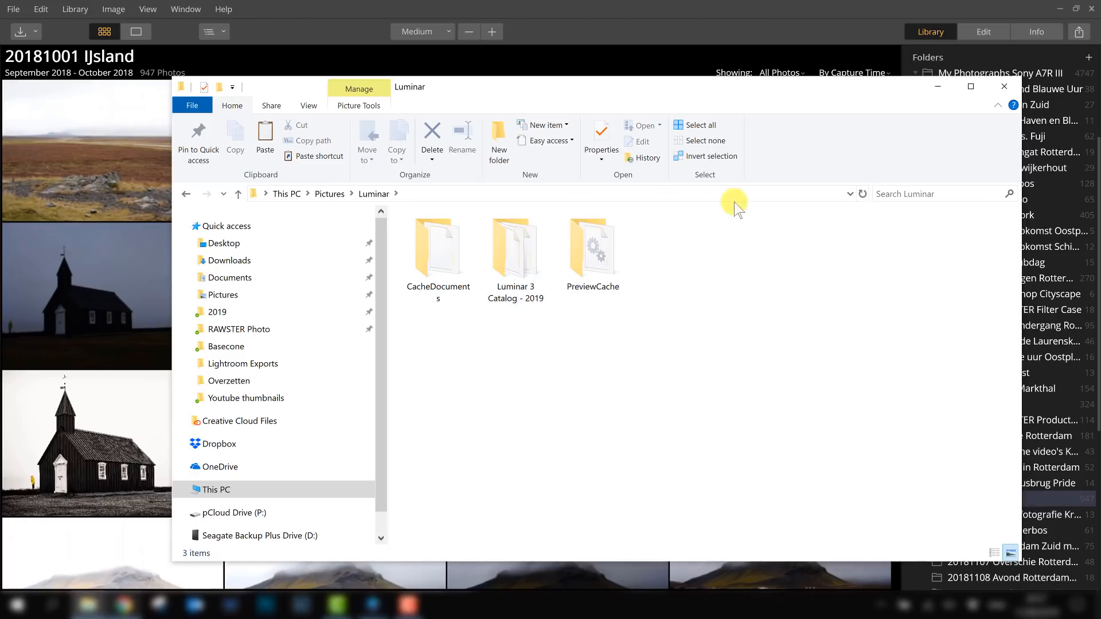
click(1004, 86)
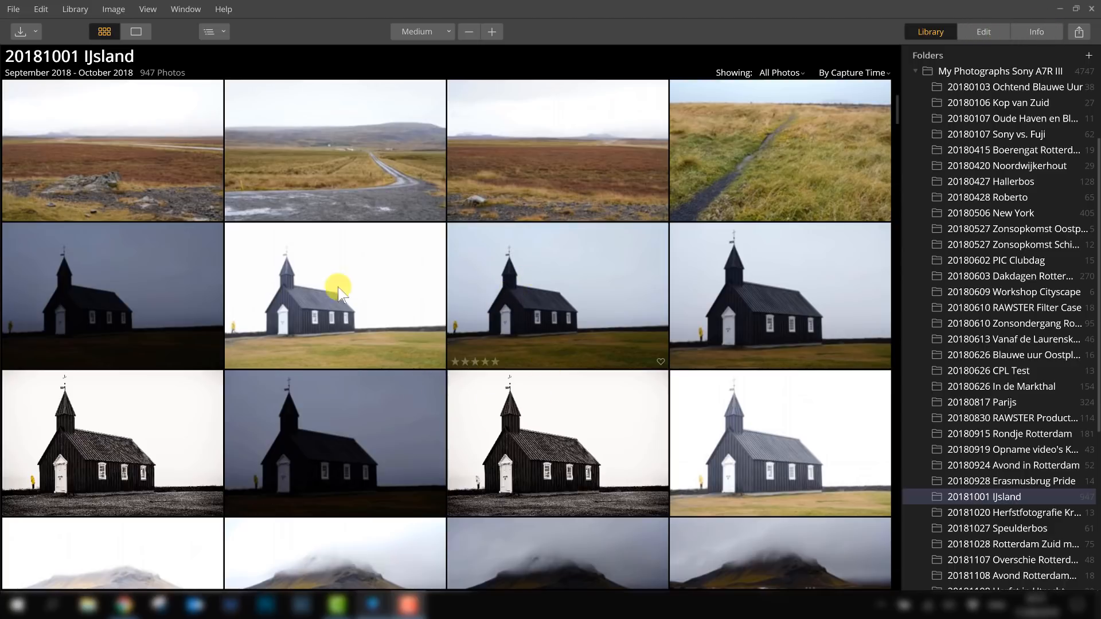
- Select the fourth church photo, view its info panel, and return to the library panel
click(790, 283)
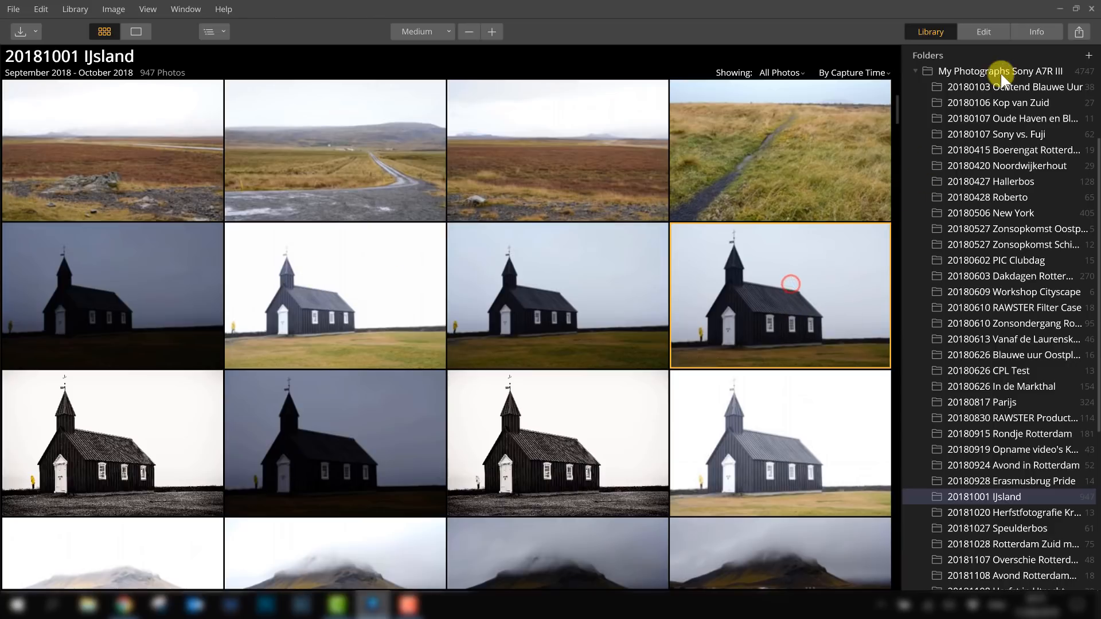
click(1036, 31)
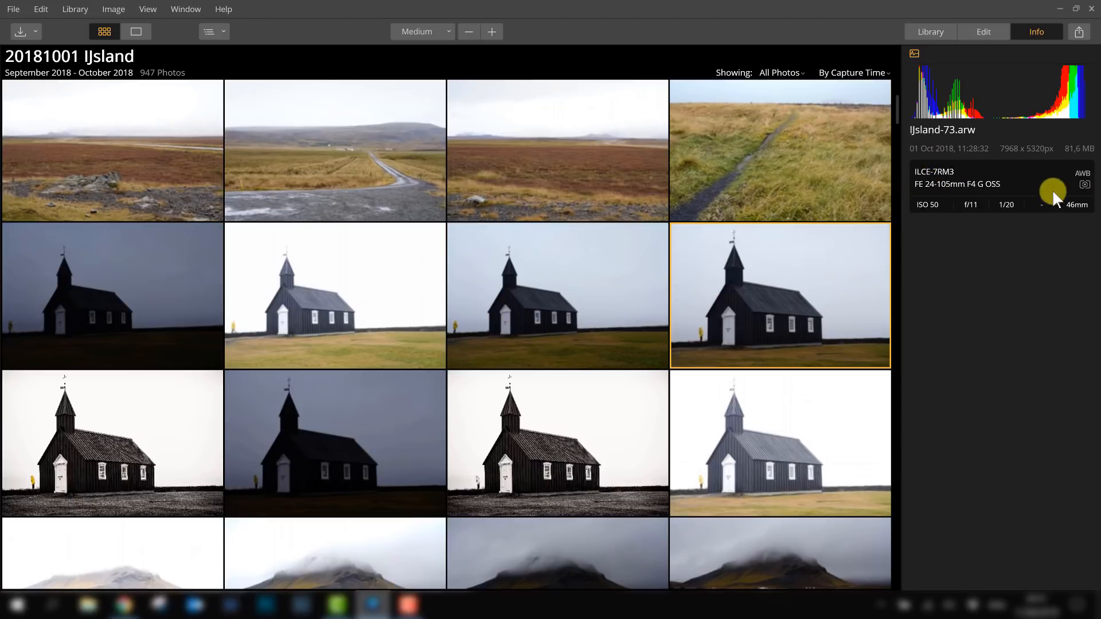
click(929, 31)
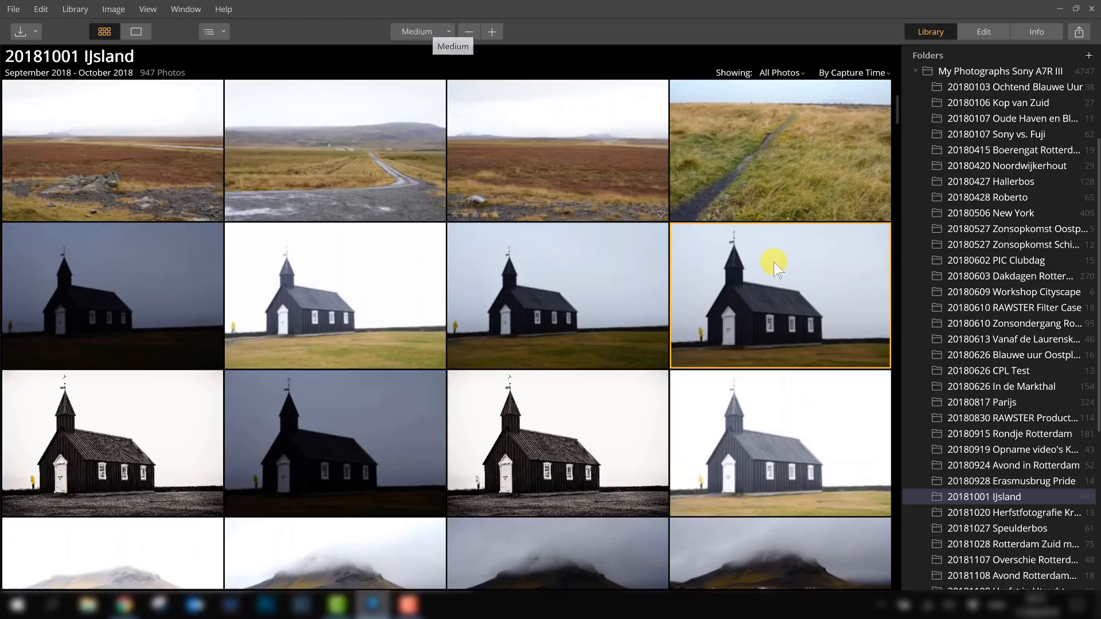
- Try the Small, Large and Largest thumbnail sizes, return to Medium, and step the size down and up
click(425, 32)
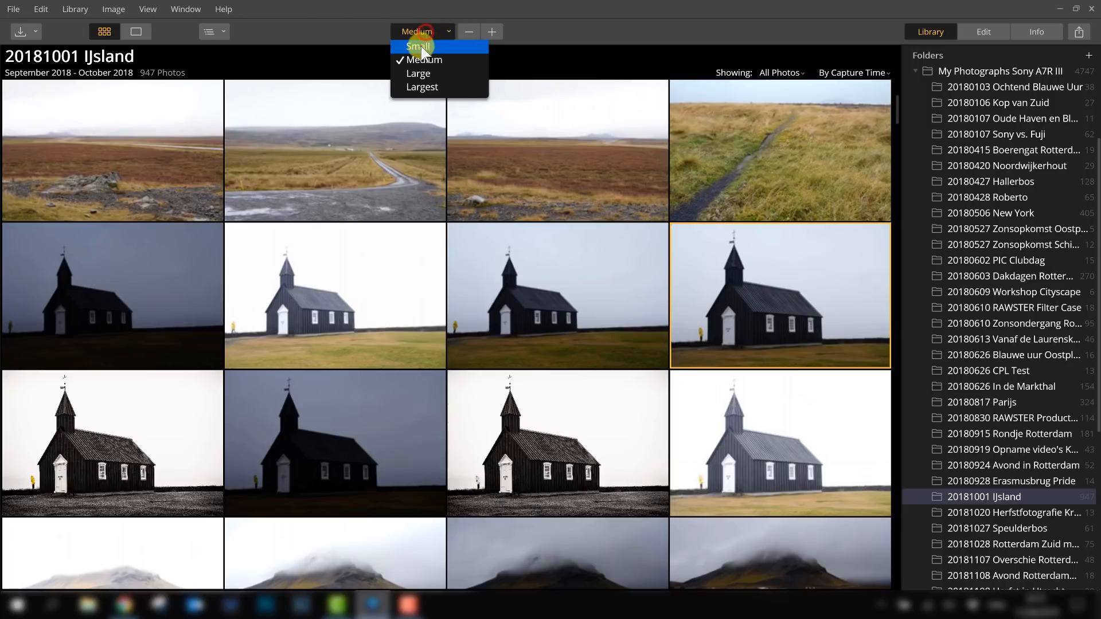
click(421, 46)
click(418, 35)
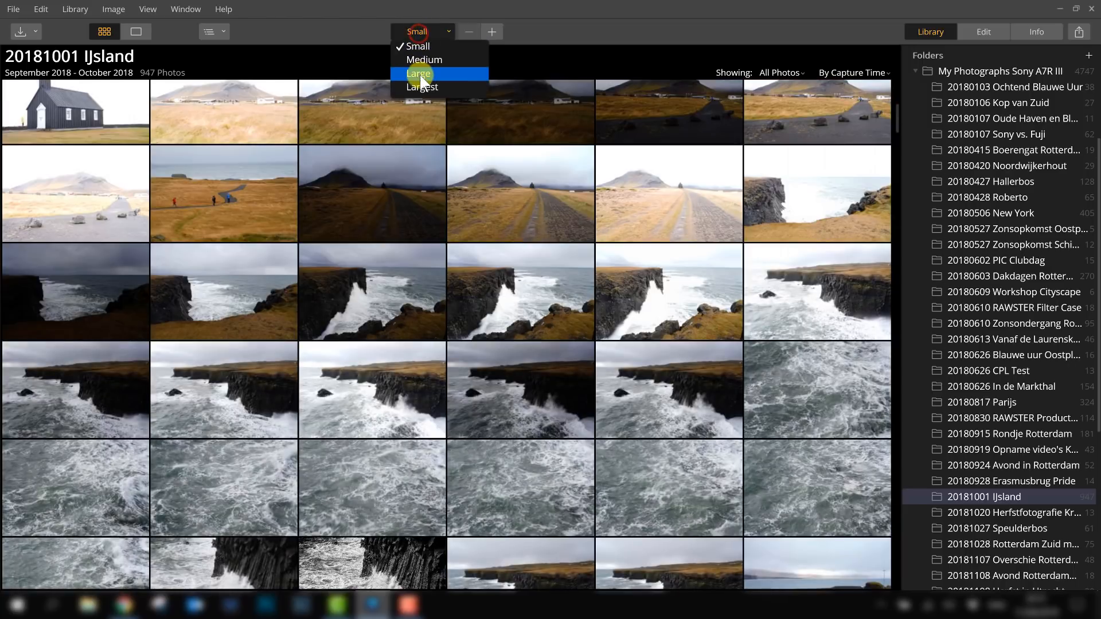
click(420, 73)
click(420, 35)
click(425, 86)
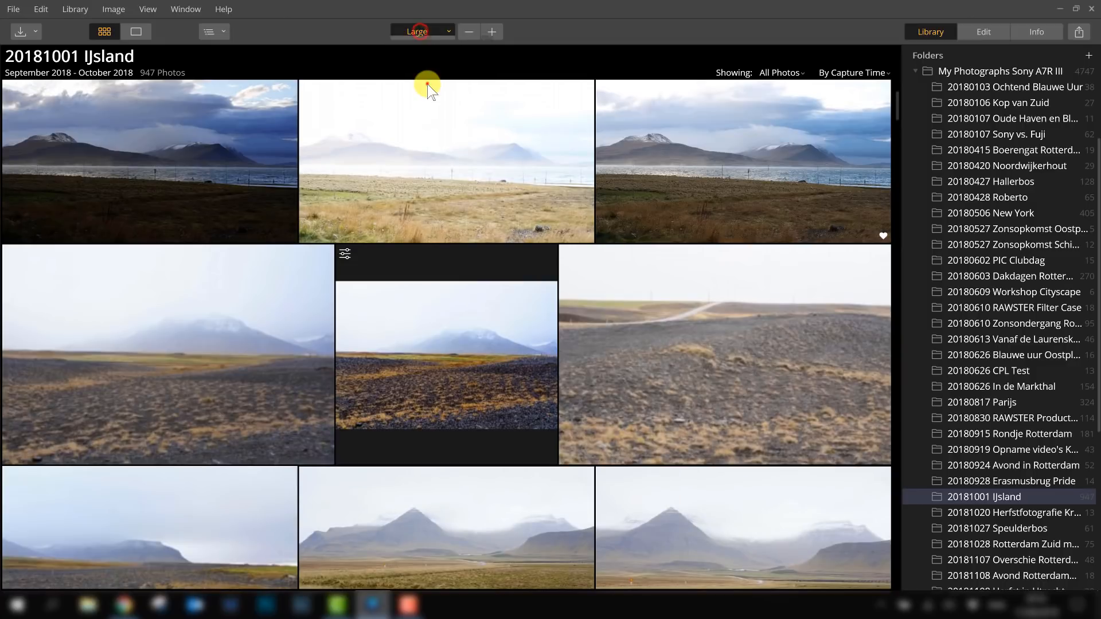
click(425, 30)
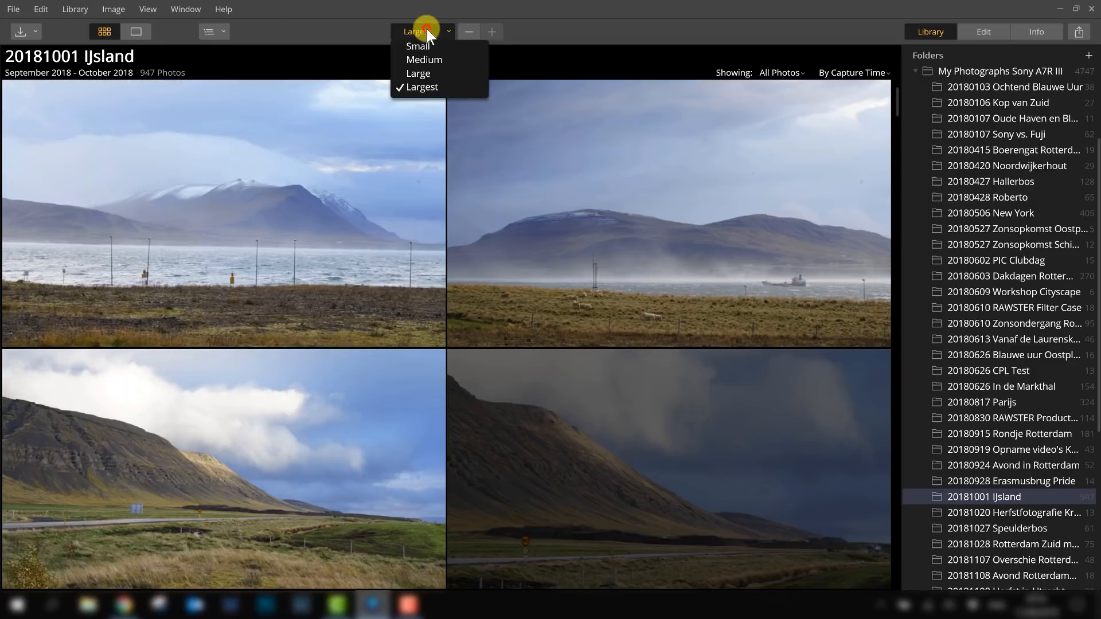
click(425, 60)
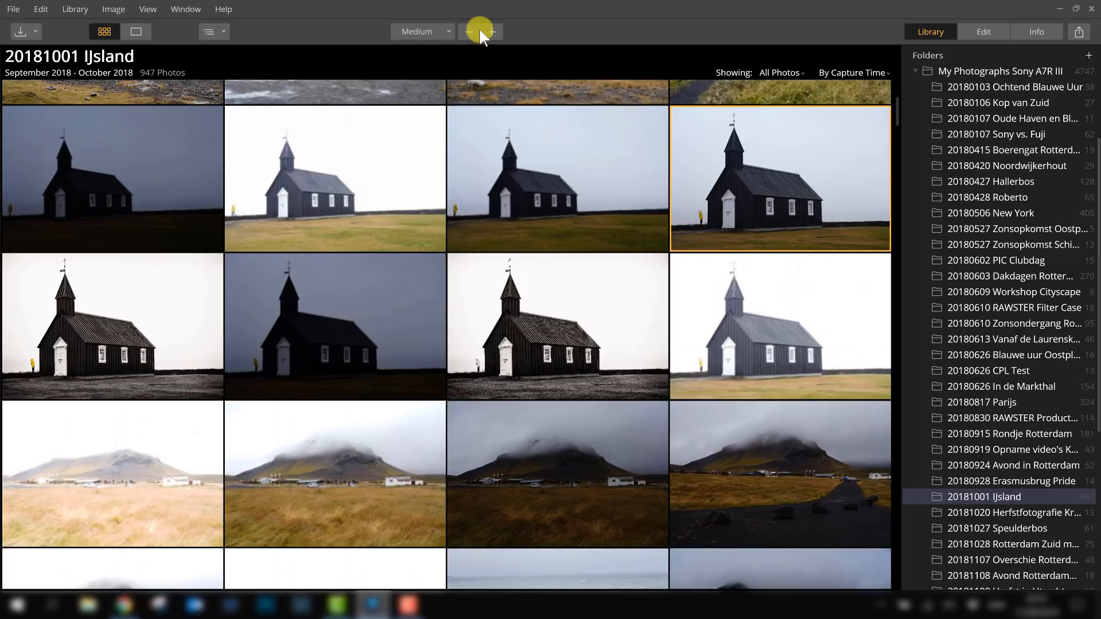
click(468, 31)
click(492, 32)
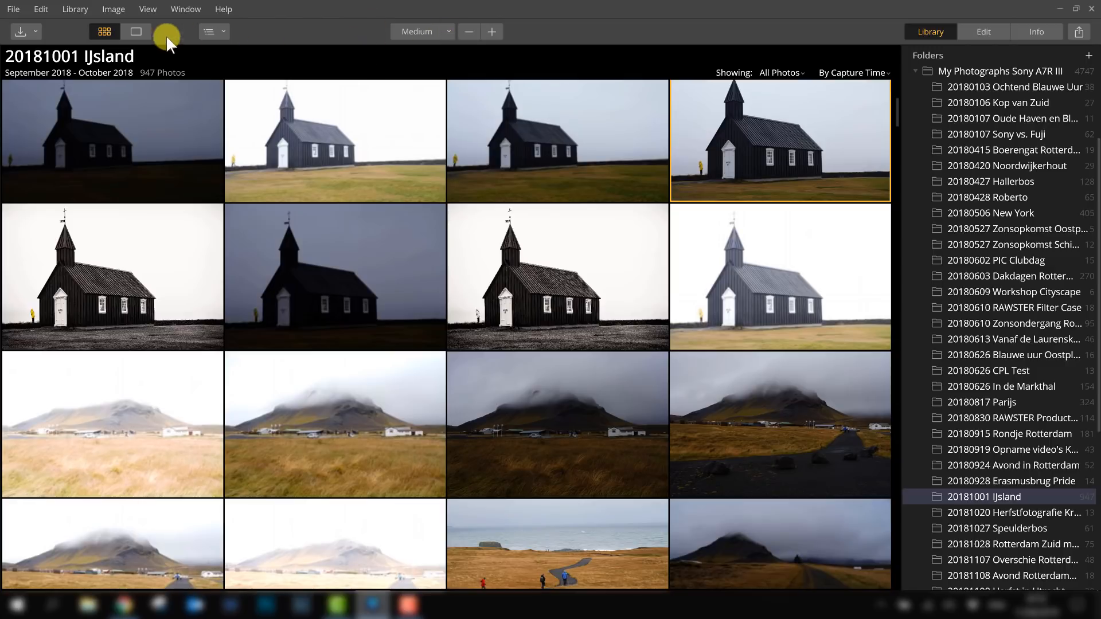
- Open the selected church photo in single-image view and hide the Luminar Looks strip
click(221, 31)
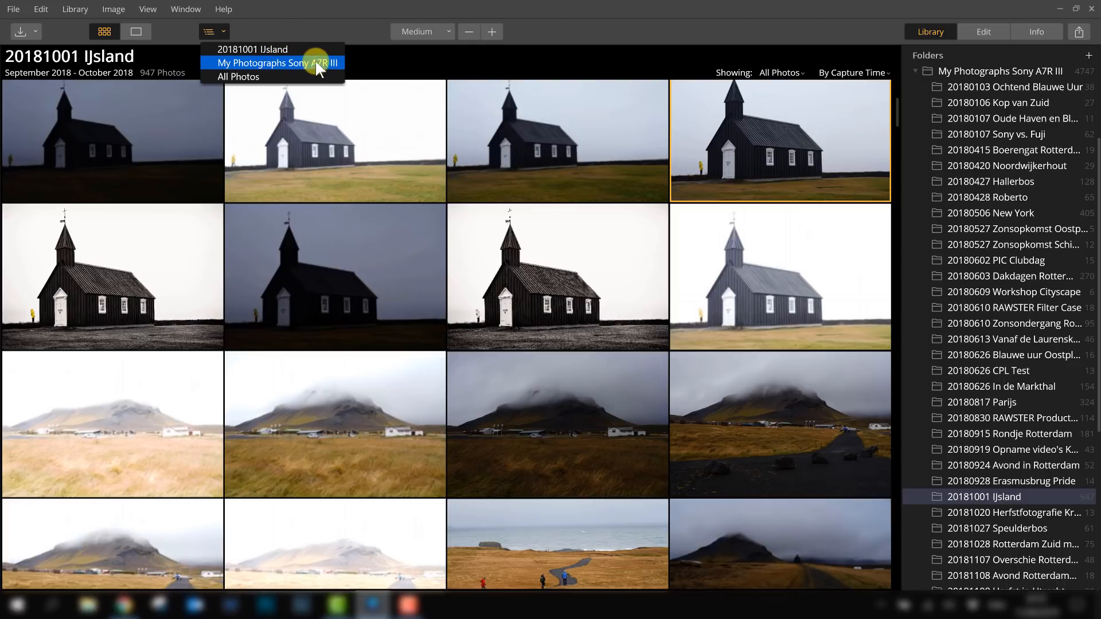
click(167, 31)
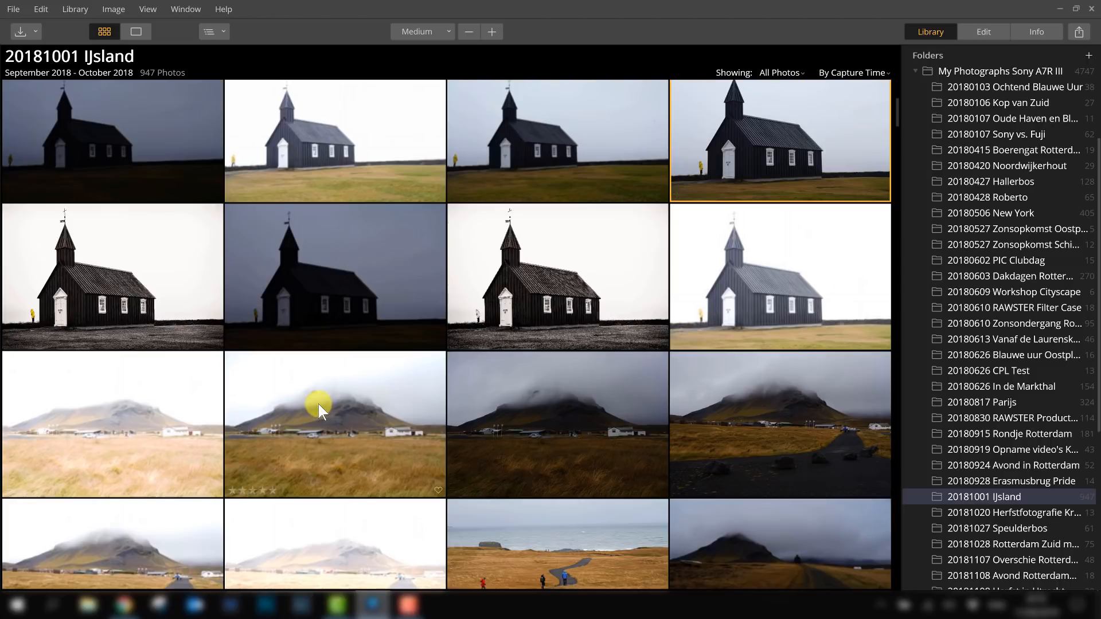
click(135, 31)
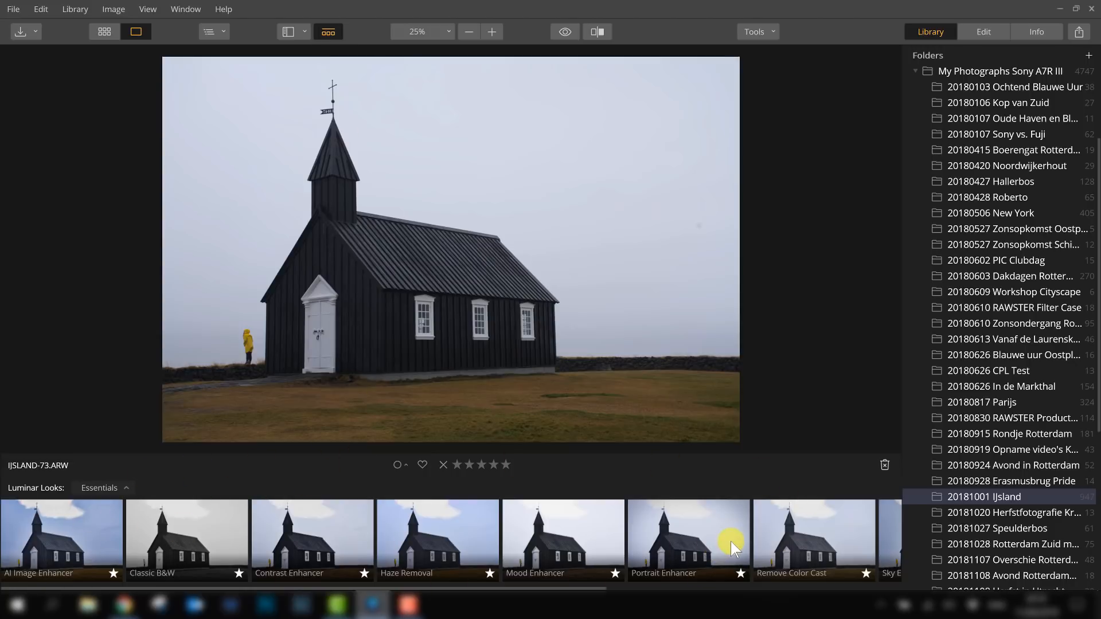
click(329, 32)
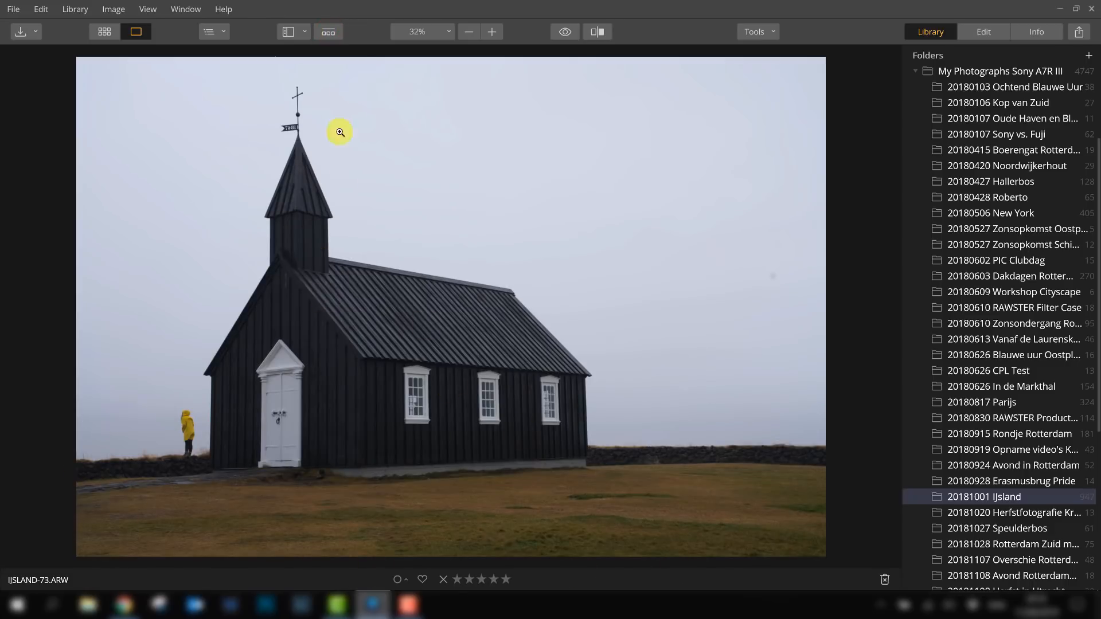
- Show the filmstrip beside the photo, then hide it again
click(299, 32)
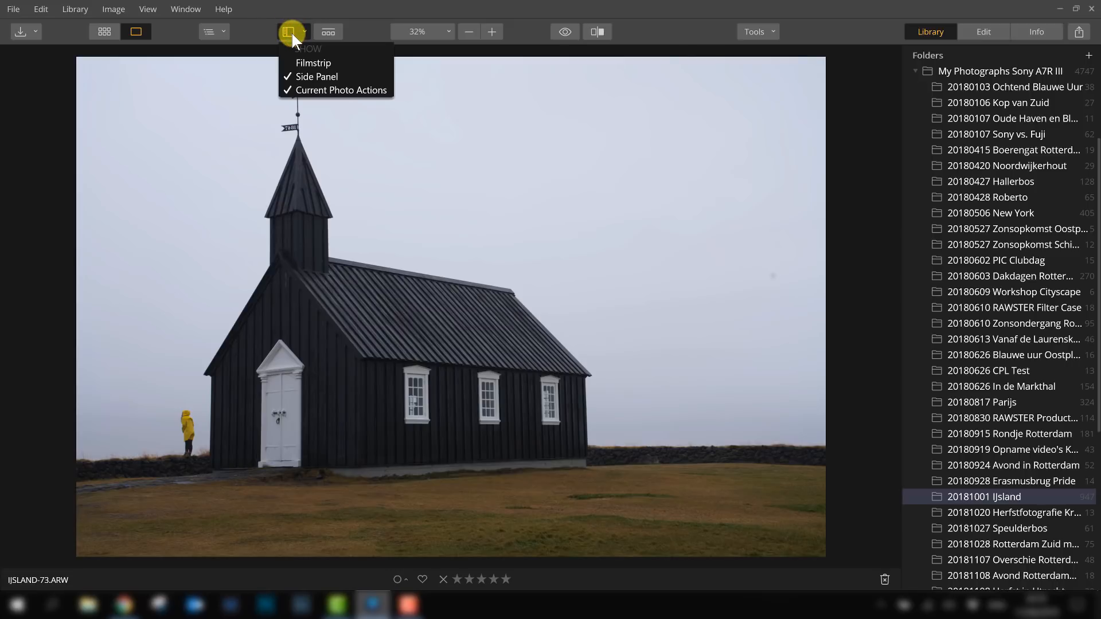
click(314, 62)
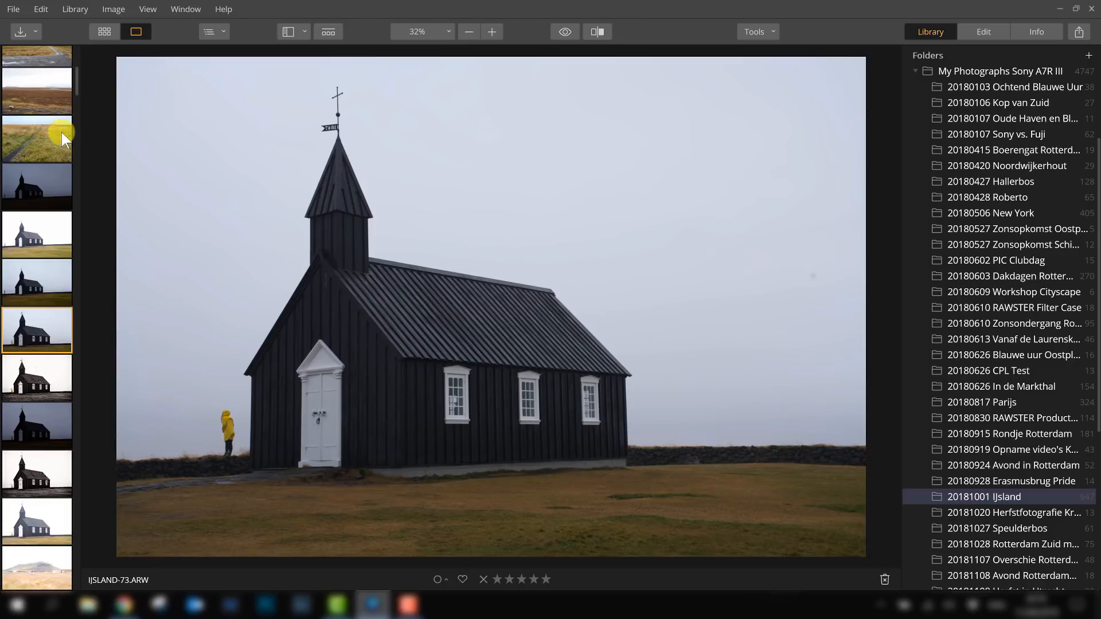
click(295, 32)
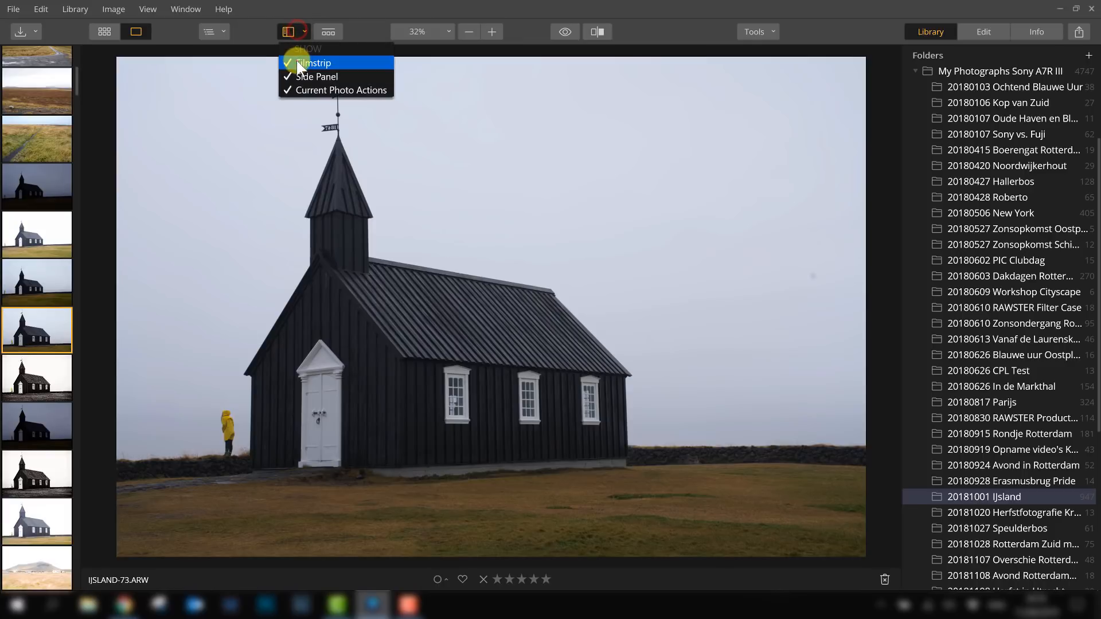
click(297, 60)
- Hide the side panel, then show it again
click(290, 31)
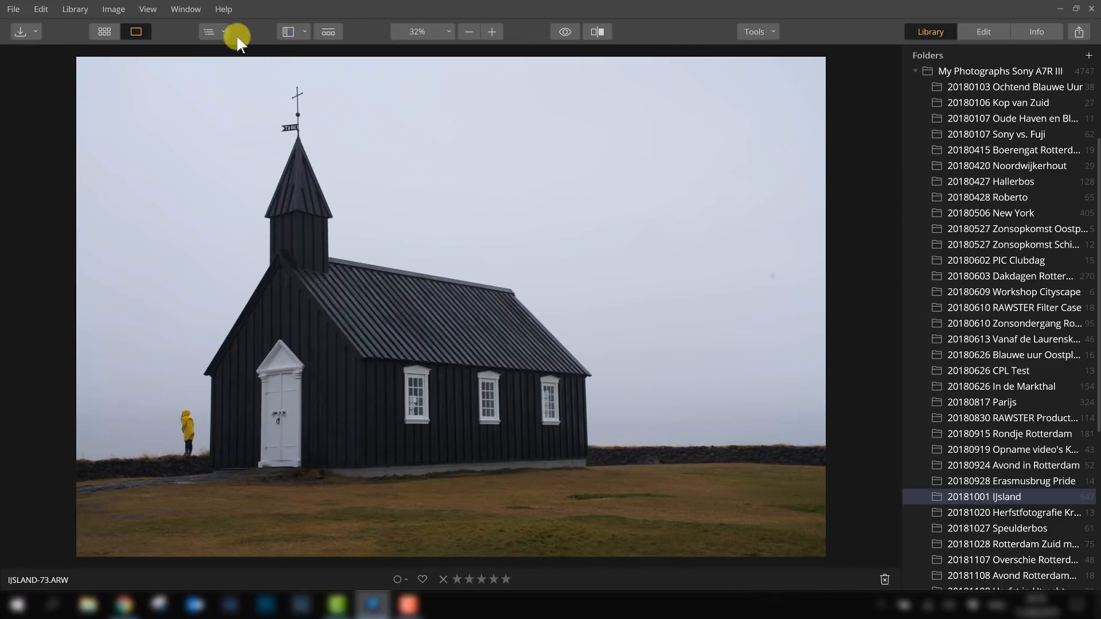
click(291, 31)
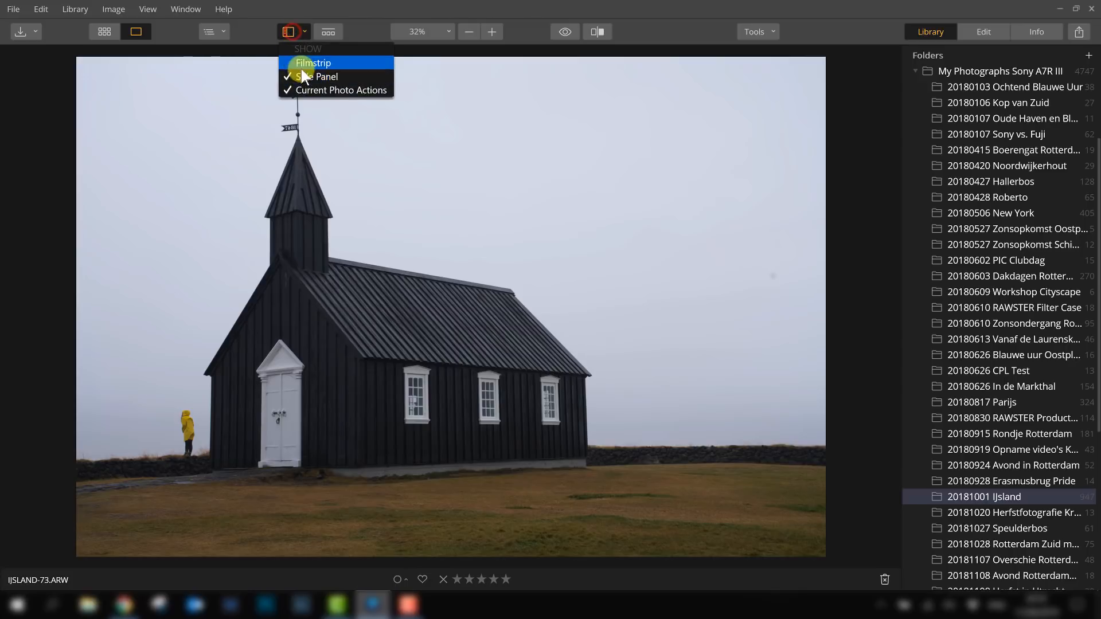
click(302, 77)
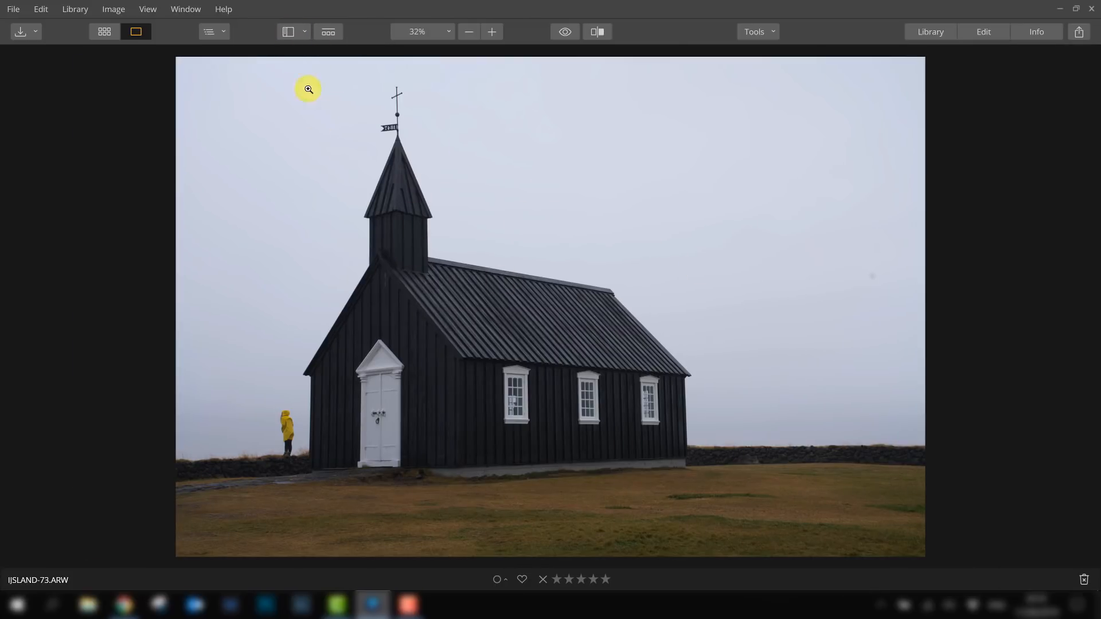
click(291, 32)
click(306, 76)
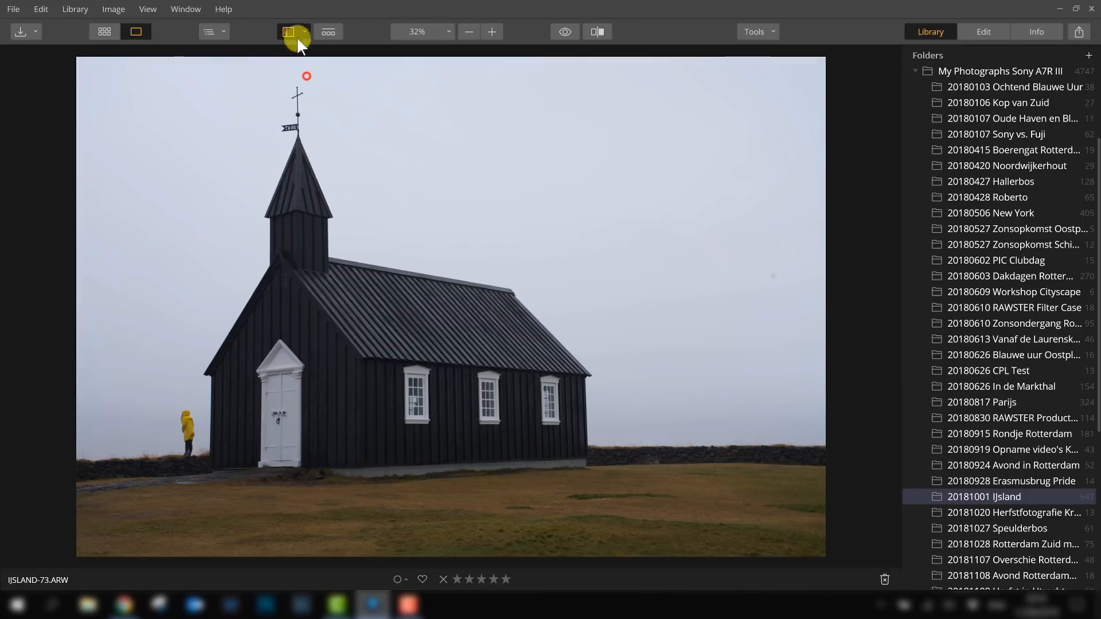
- Return to the thumbnail grid view of the folder
click(291, 26)
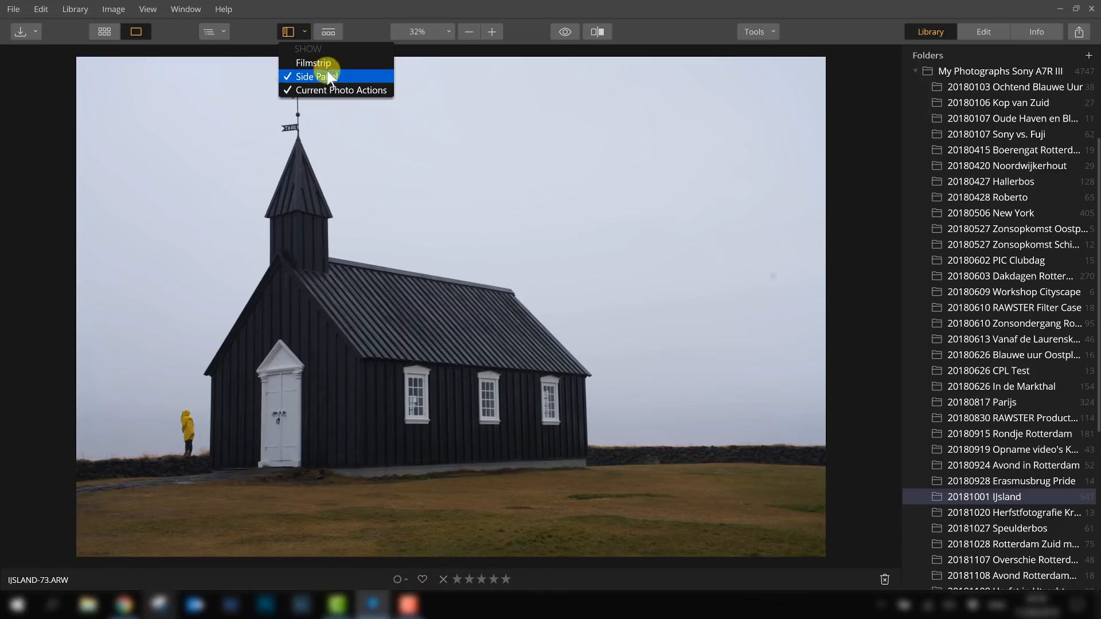
click(294, 36)
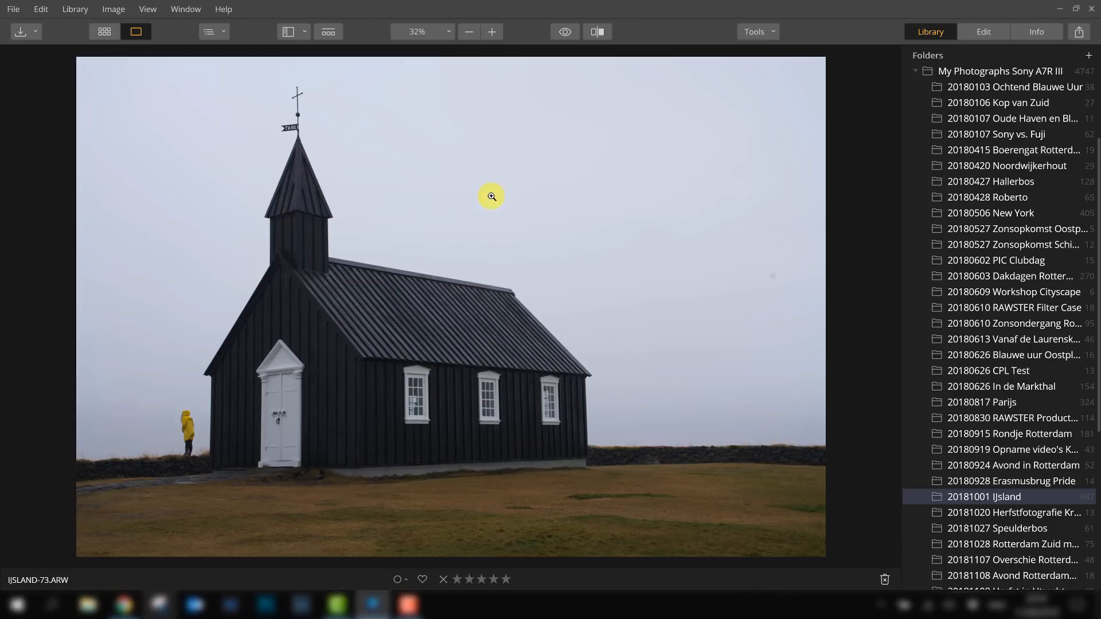
click(564, 33)
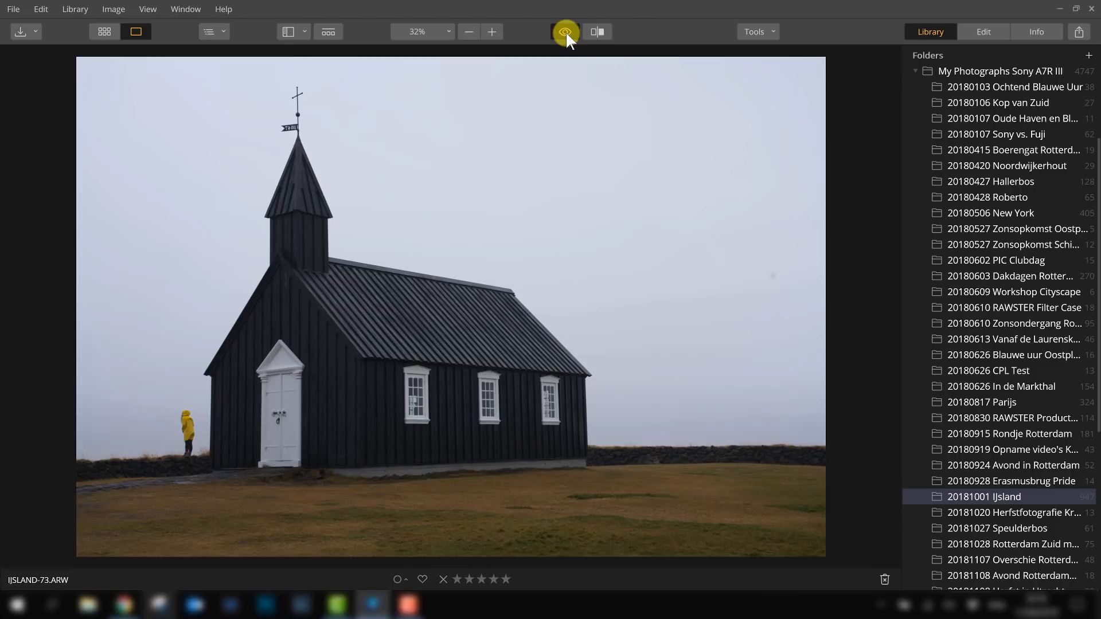
click(106, 31)
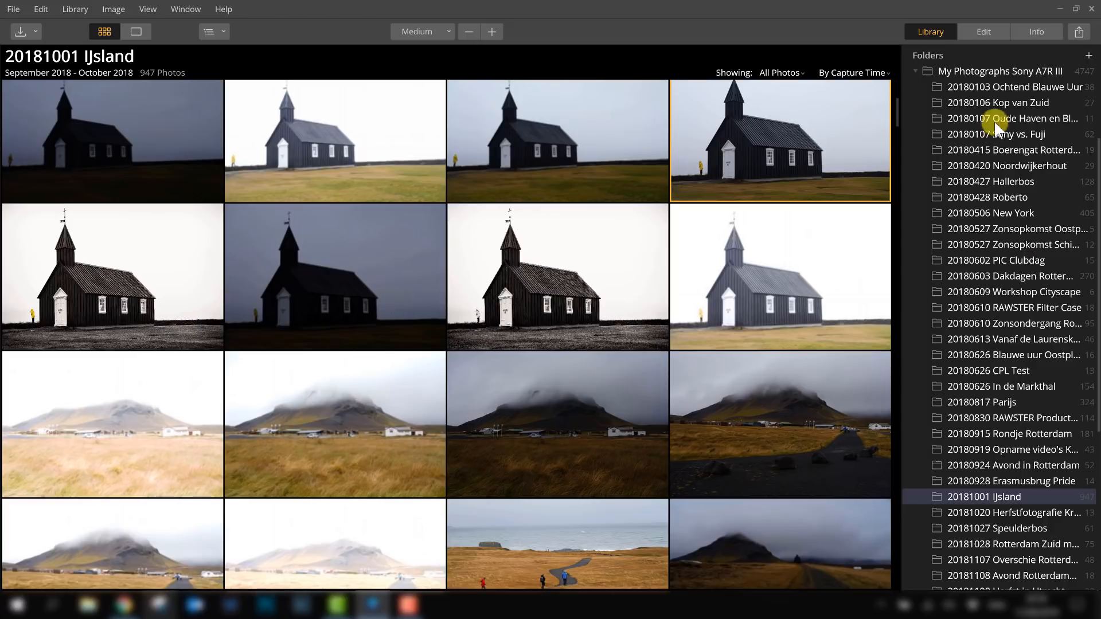
- Scroll up and down through the folder list in the side panel
scroll(1004, 143, up, 1)
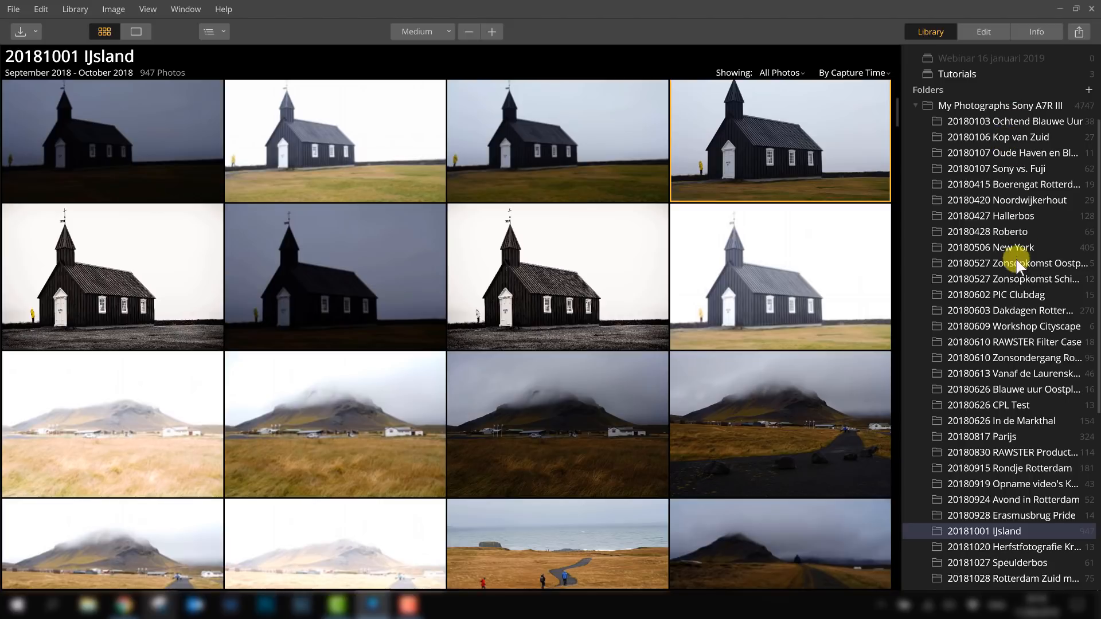
scroll(1009, 386, down, 1)
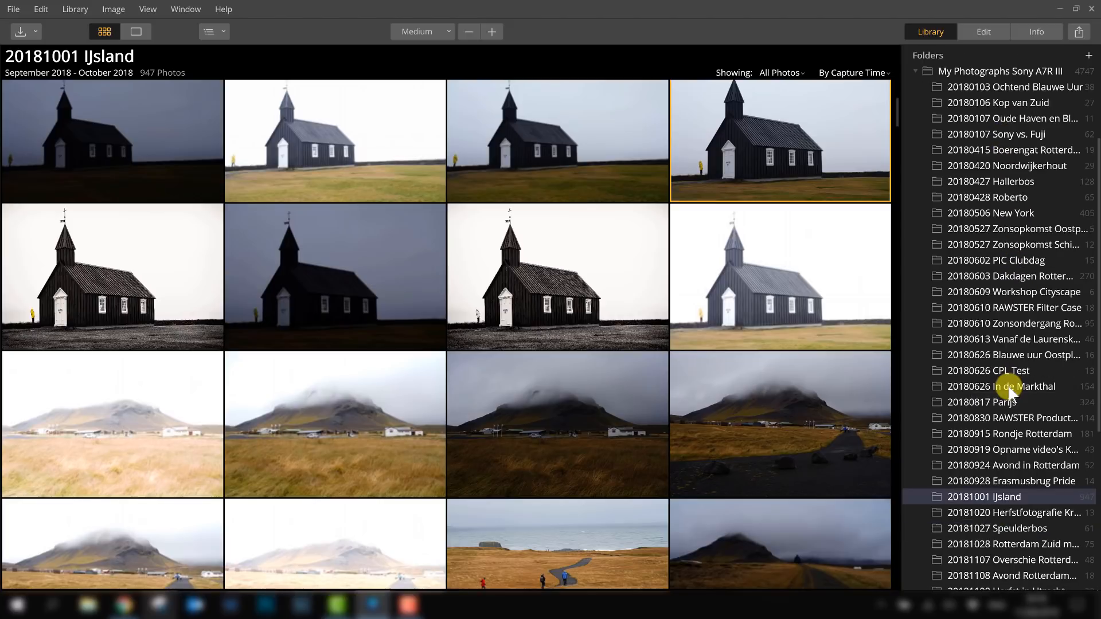
scroll(1009, 387, down, 3)
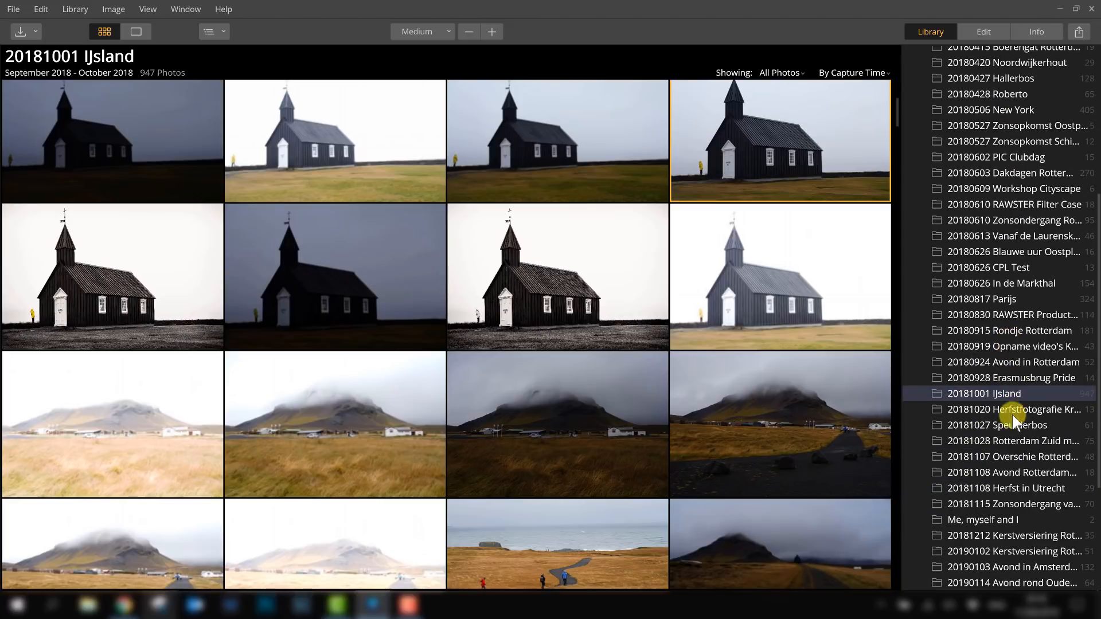
scroll(978, 377, down, 3)
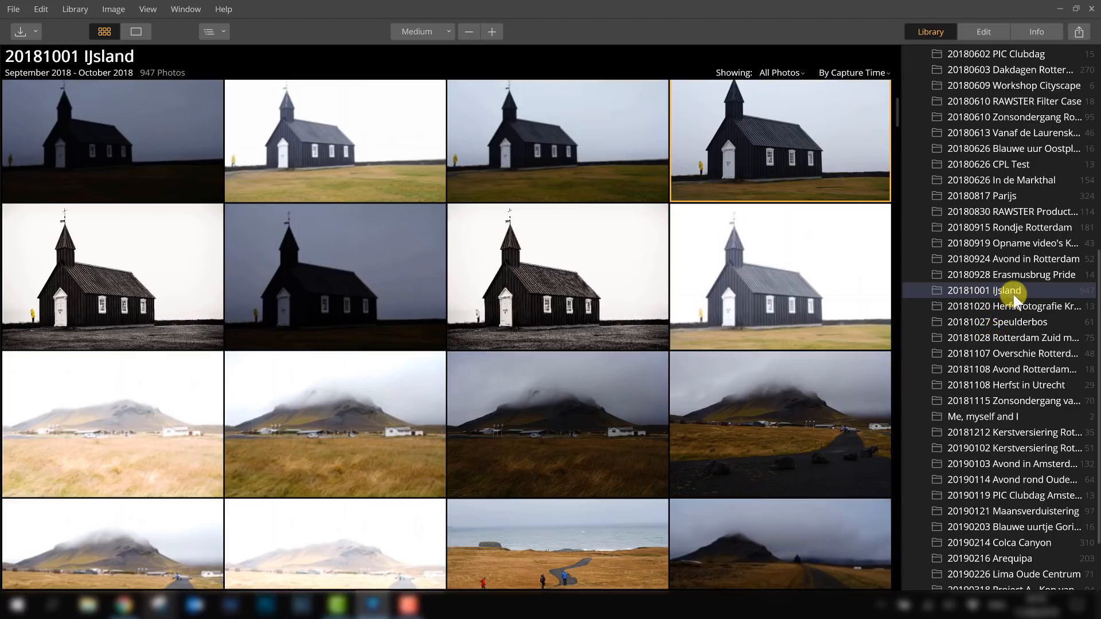
scroll(1013, 295, up, 8)
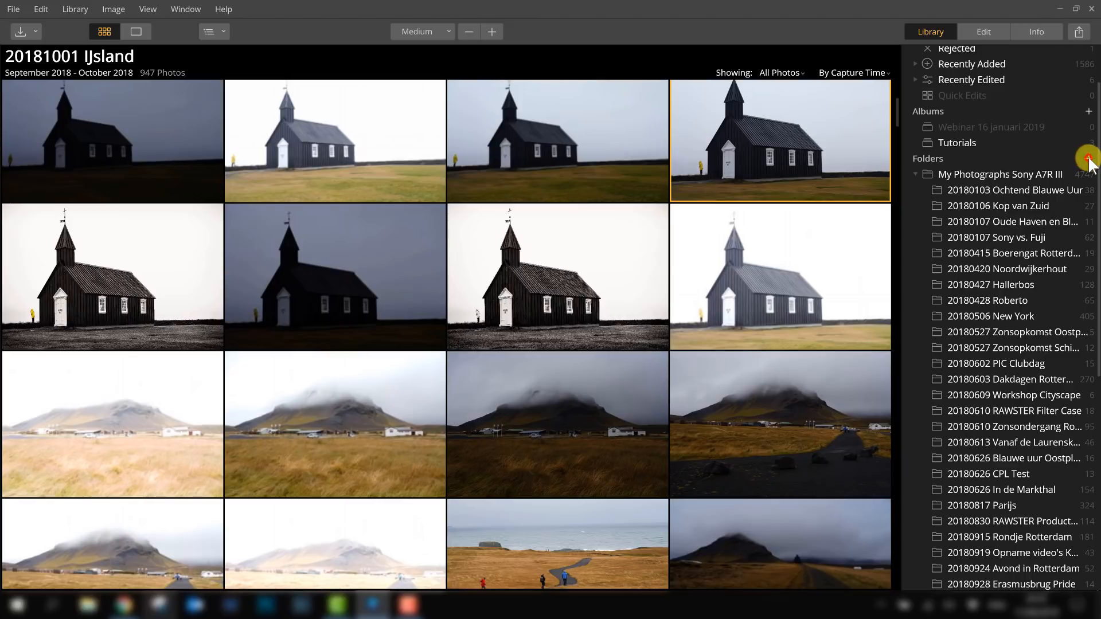
scroll(1040, 226, down, 2)
scroll(1061, 206, up, 2)
- Try to add a folder to the library by browsing the drives, then cancel
click(1087, 159)
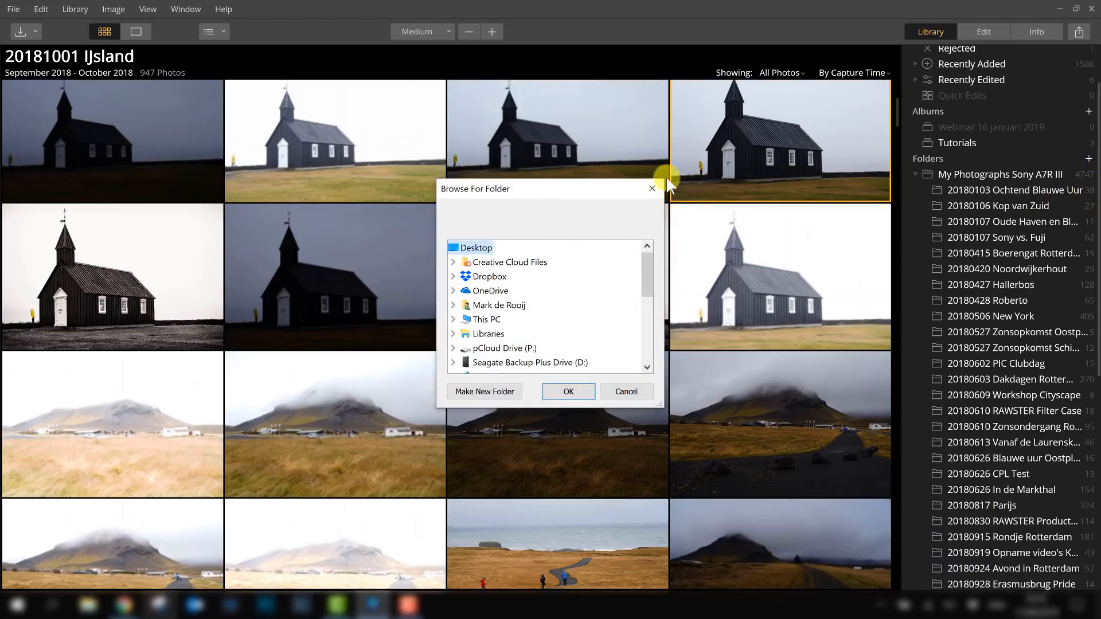
drag(648, 263, 648, 288)
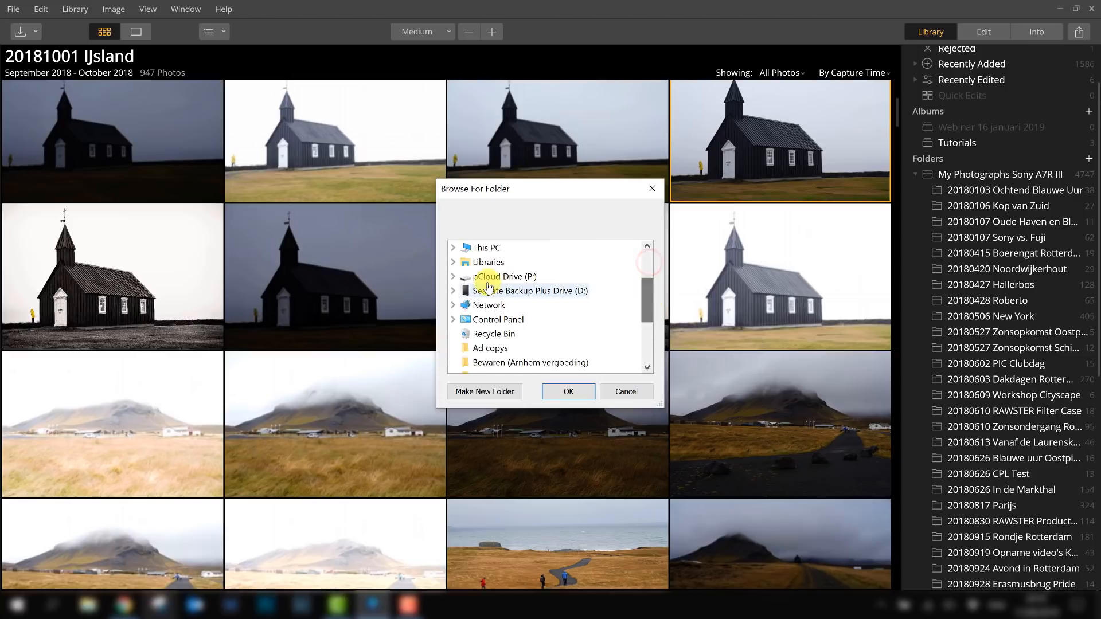
click(452, 290)
drag(650, 281, 652, 300)
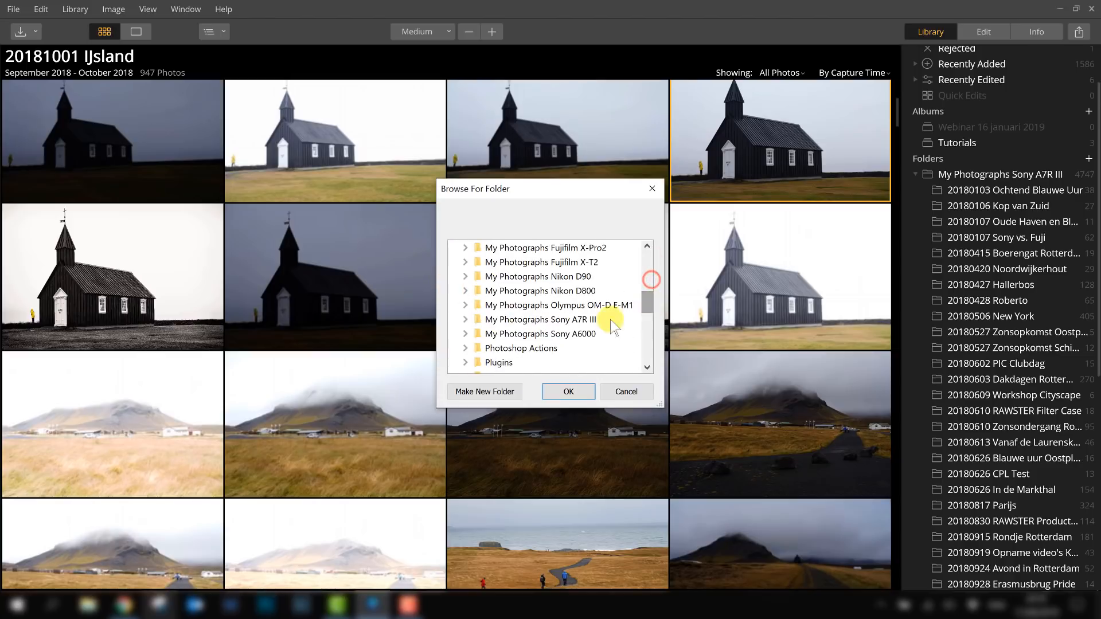
click(573, 291)
double_click(545, 263)
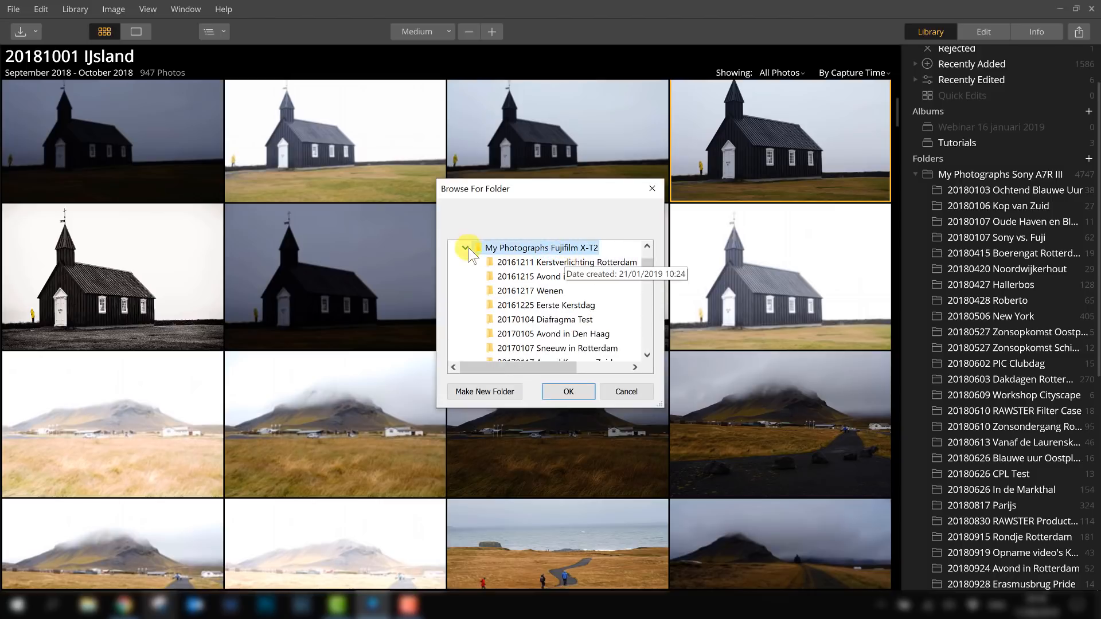
click(555, 264)
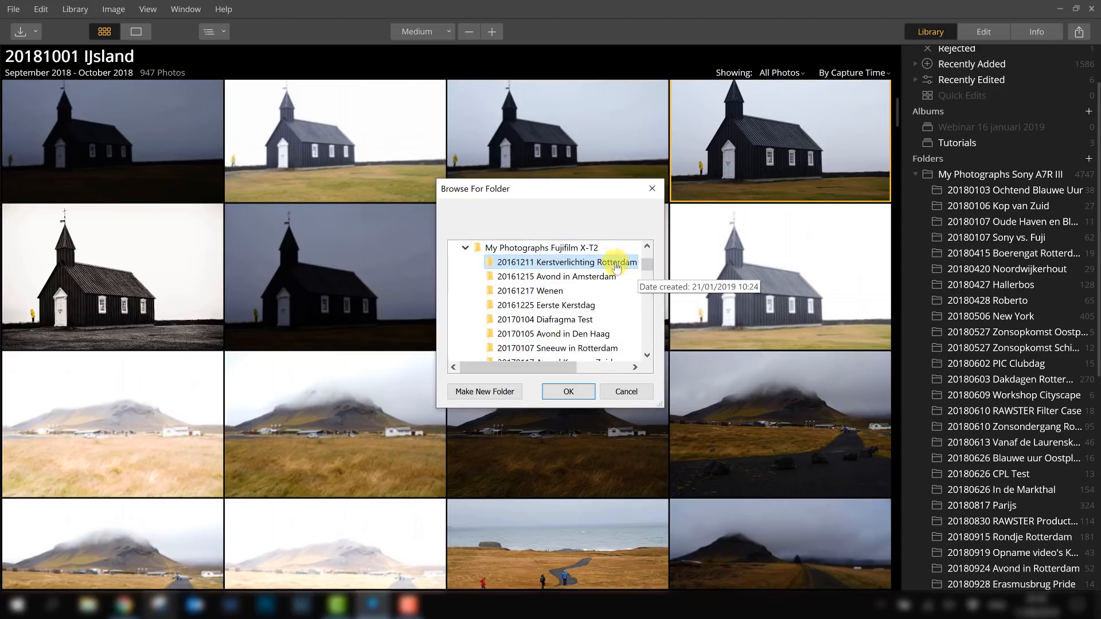
click(572, 248)
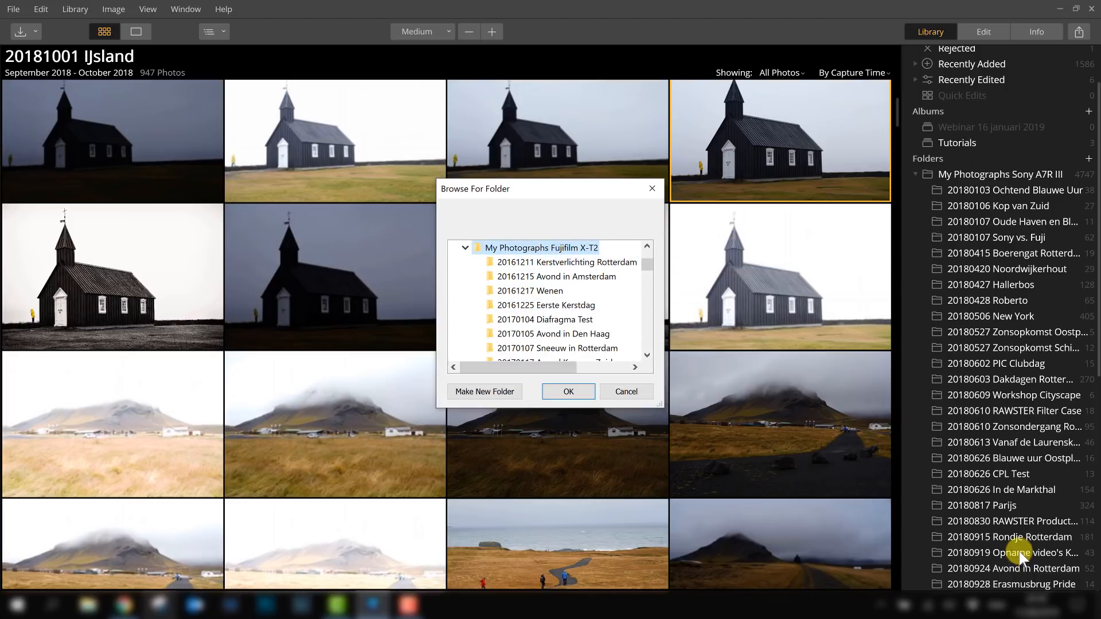
click(626, 391)
scroll(1018, 324, up, 1)
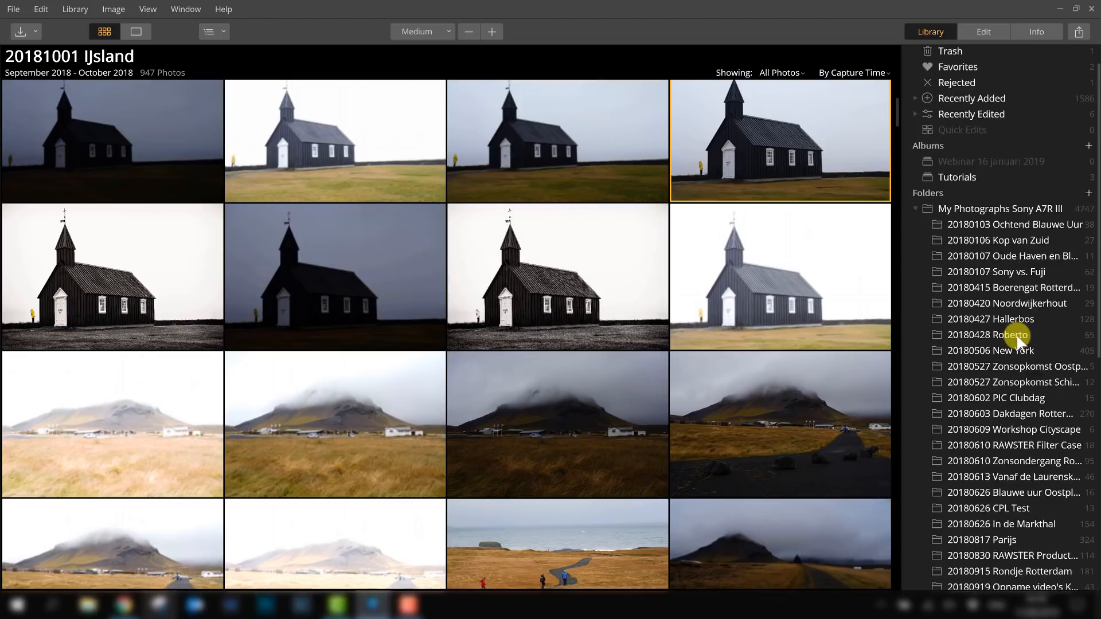
scroll(1016, 332, down, 1)
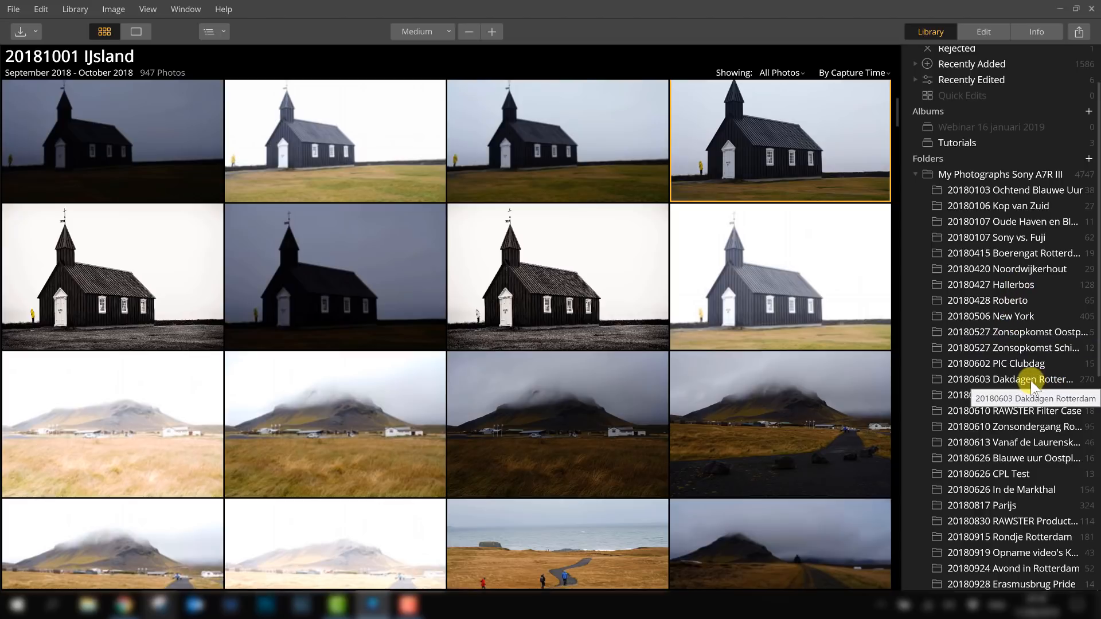
scroll(1028, 375, down, 10)
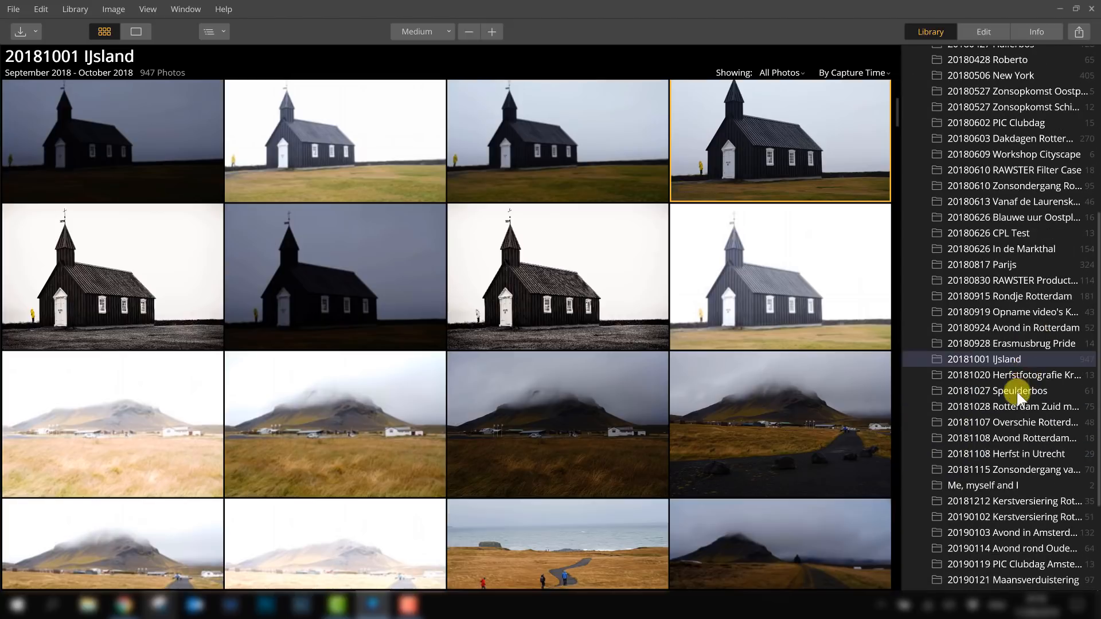
scroll(1017, 377, down, 2)
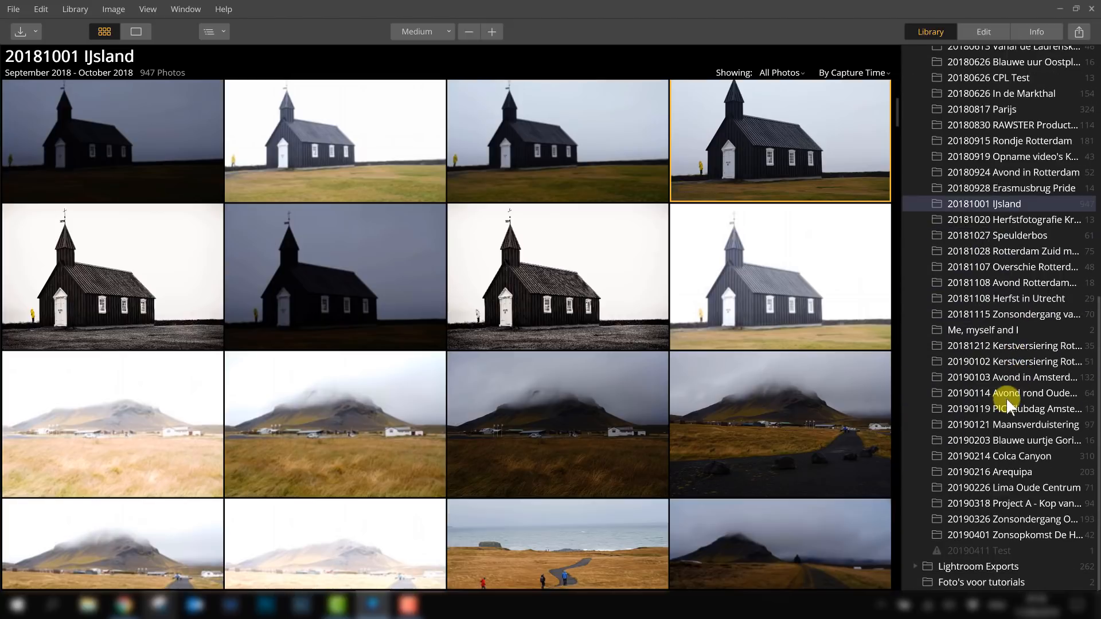
scroll(1005, 398, up, 2)
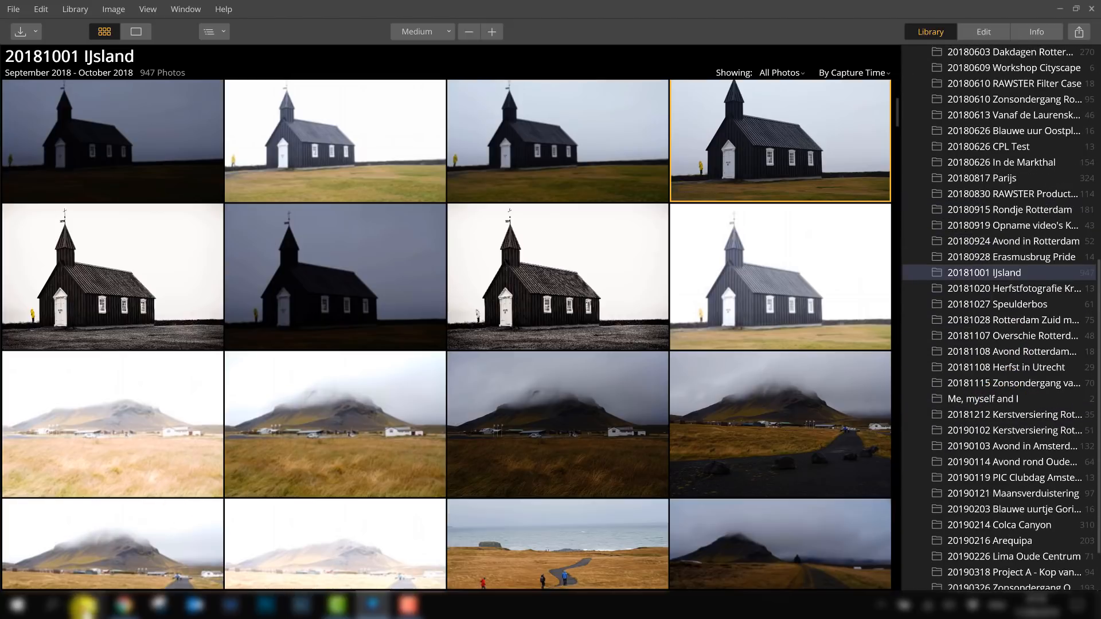
- Switch to File Explorer and create a folder named 20190411 Test Folder Luminar inside My Photographs Sony A7R III on the Seagate drive
click(84, 606)
scroll(265, 424, down, 1)
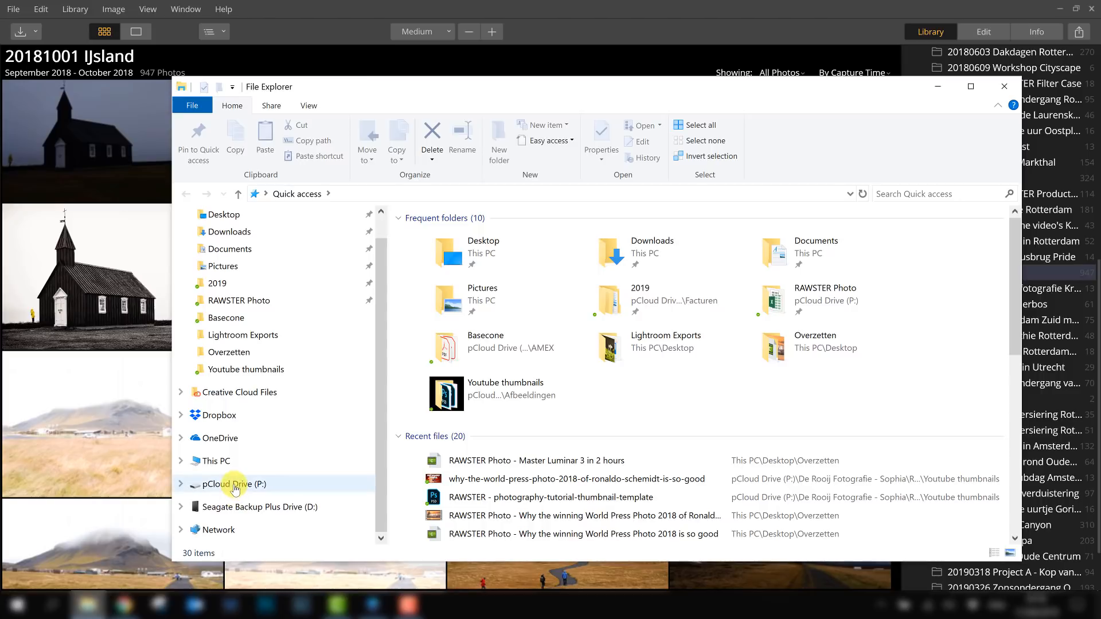
click(234, 507)
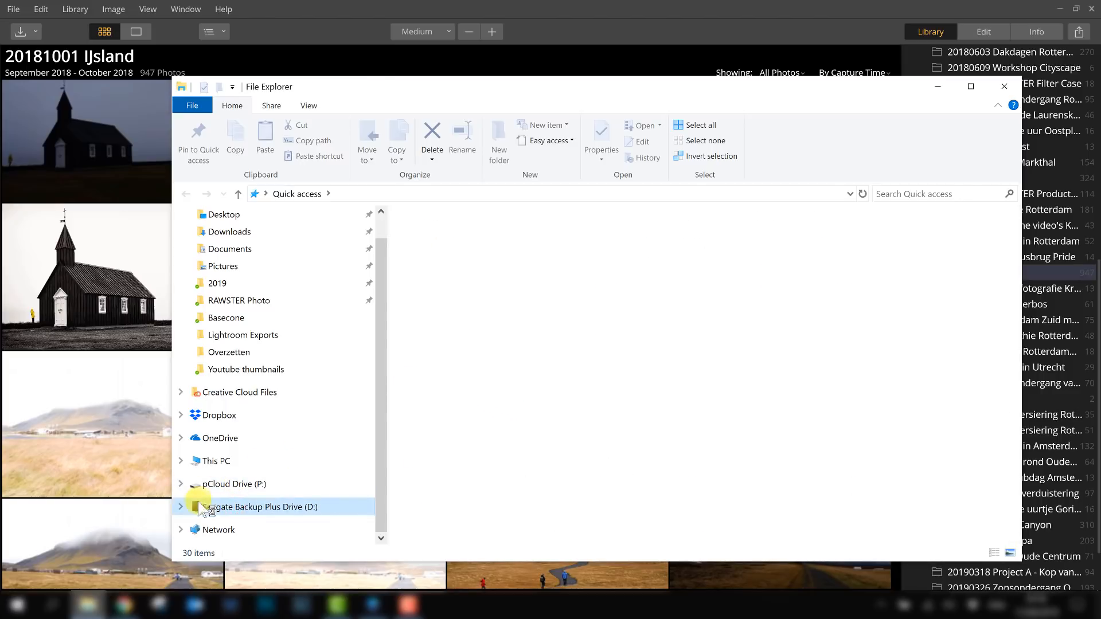
double_click(483, 419)
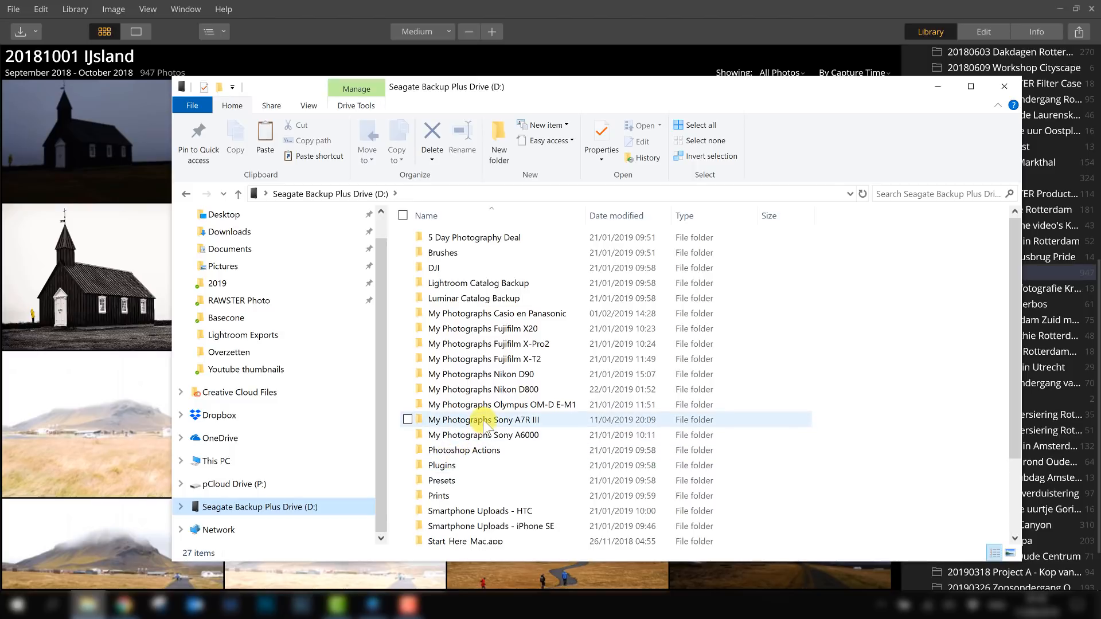
scroll(484, 407, down, 9)
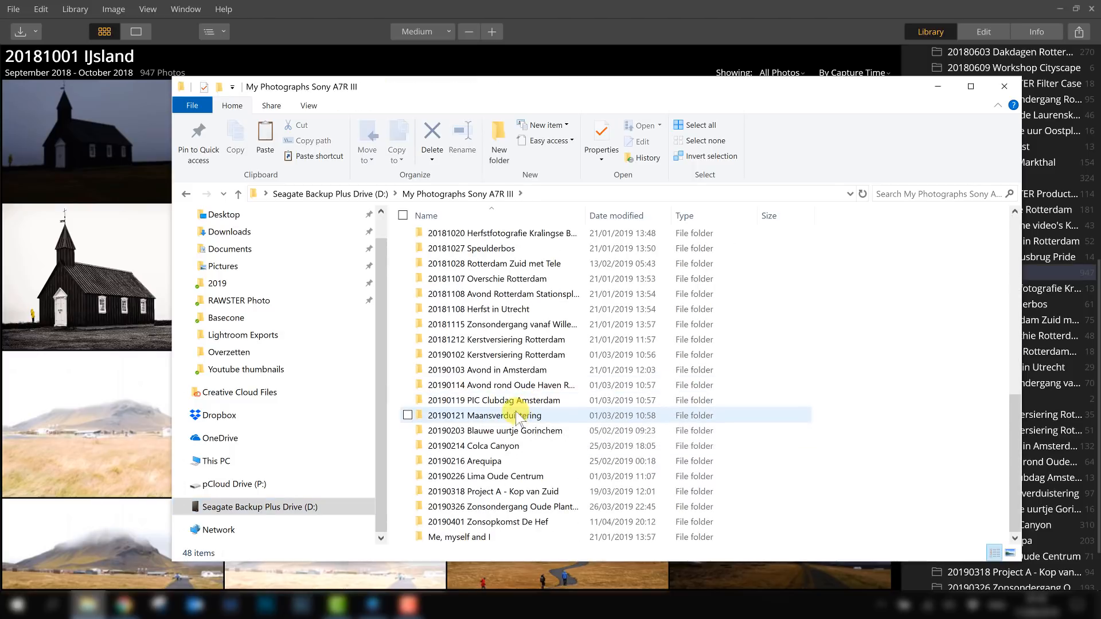
right_click(895, 405)
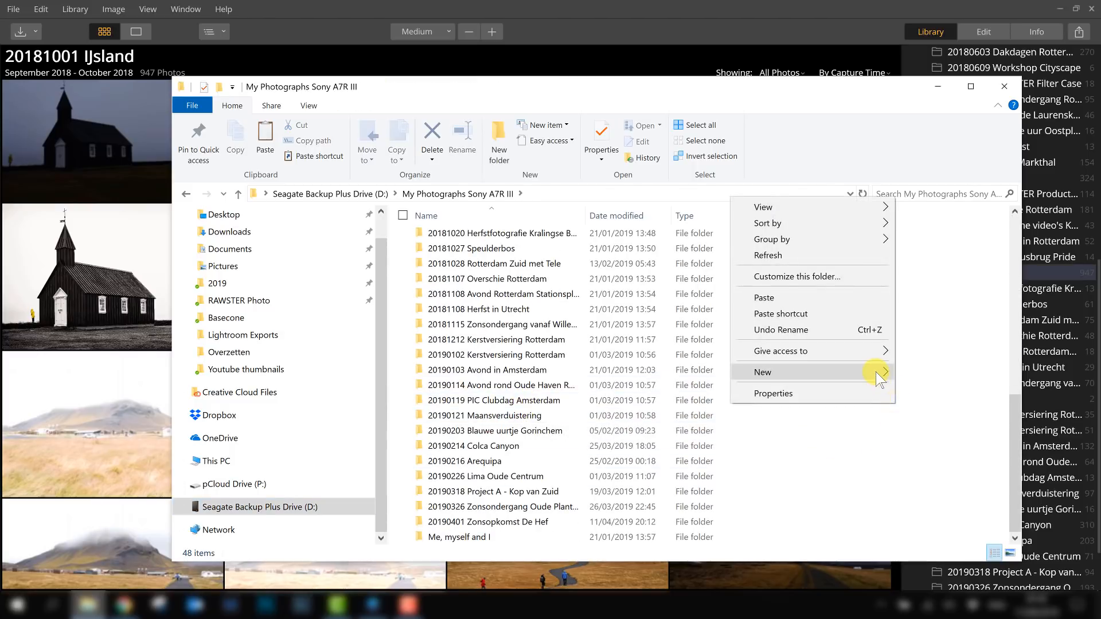
mouse_move(878, 376)
click(673, 376)
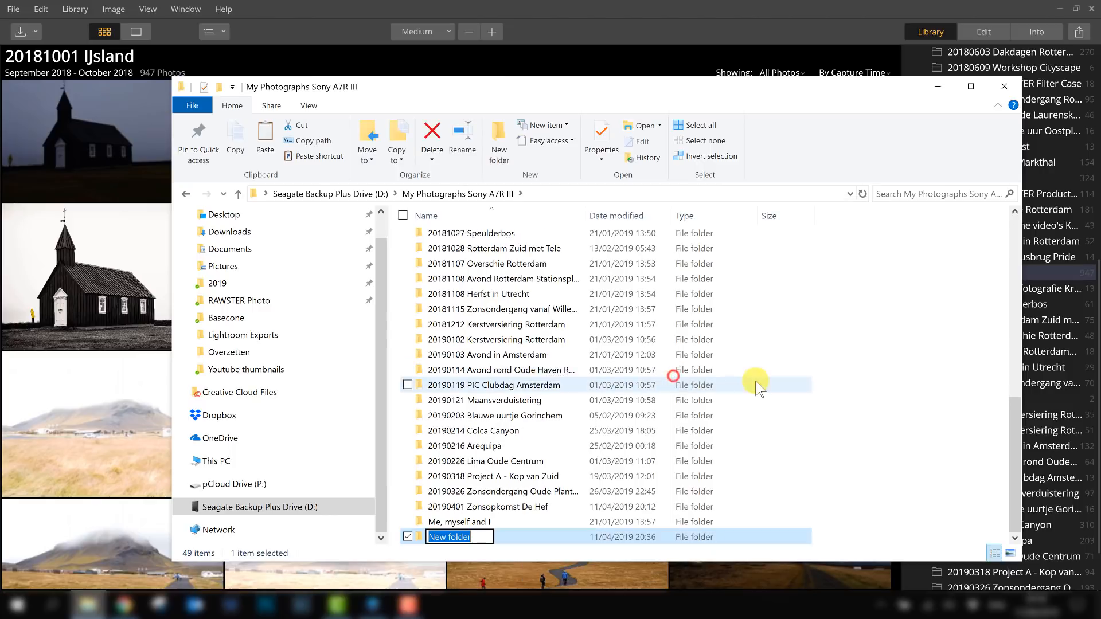
text(2019)
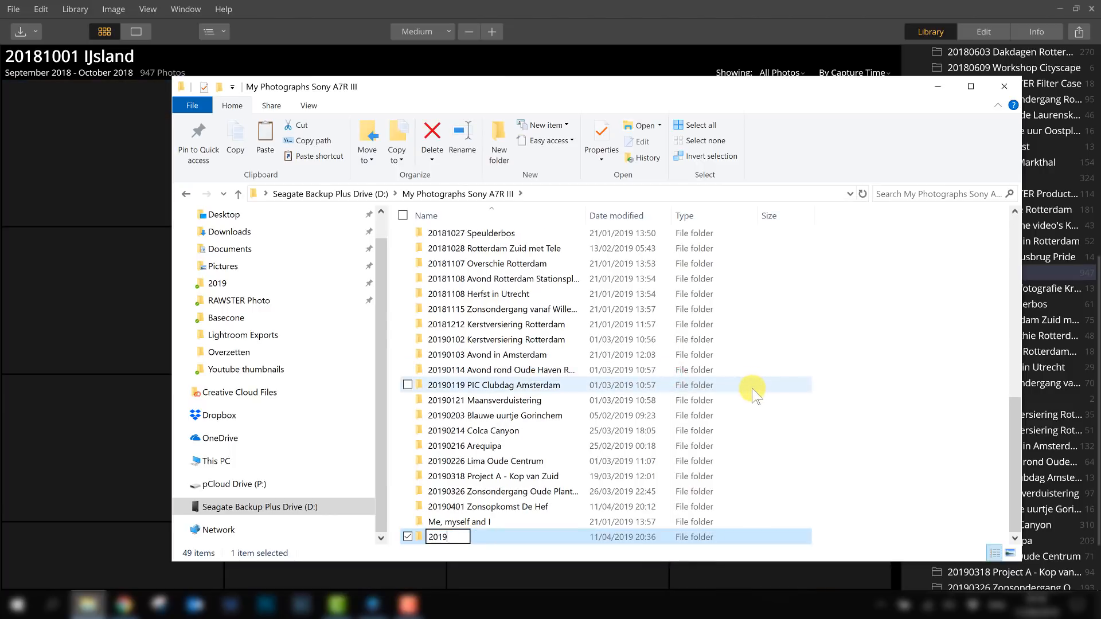
text(0411 Test Folder )
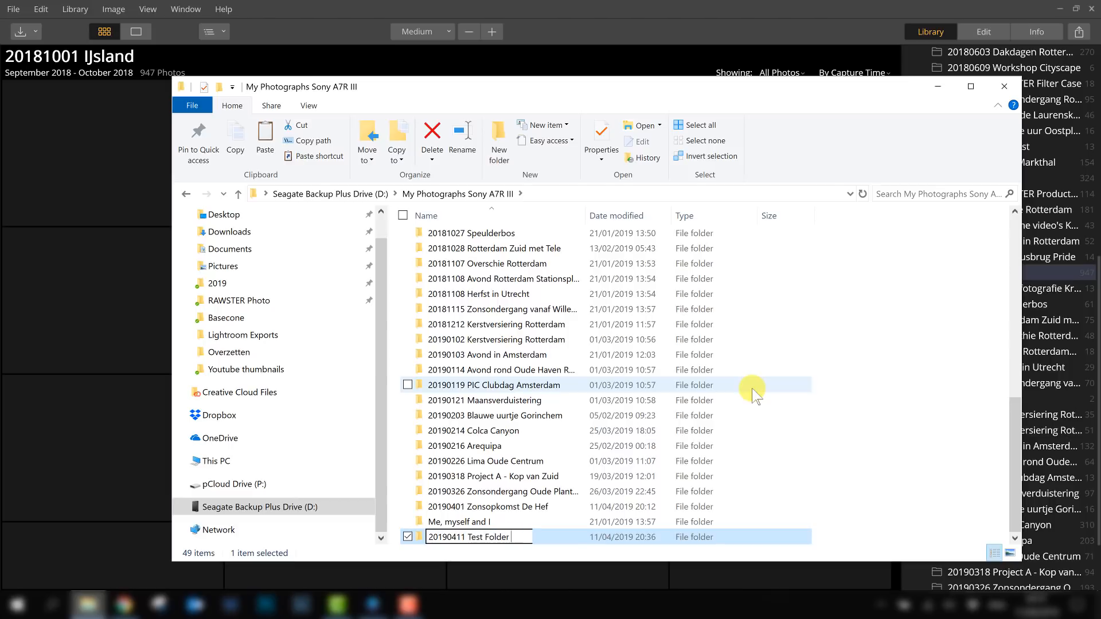
text(Luminar)
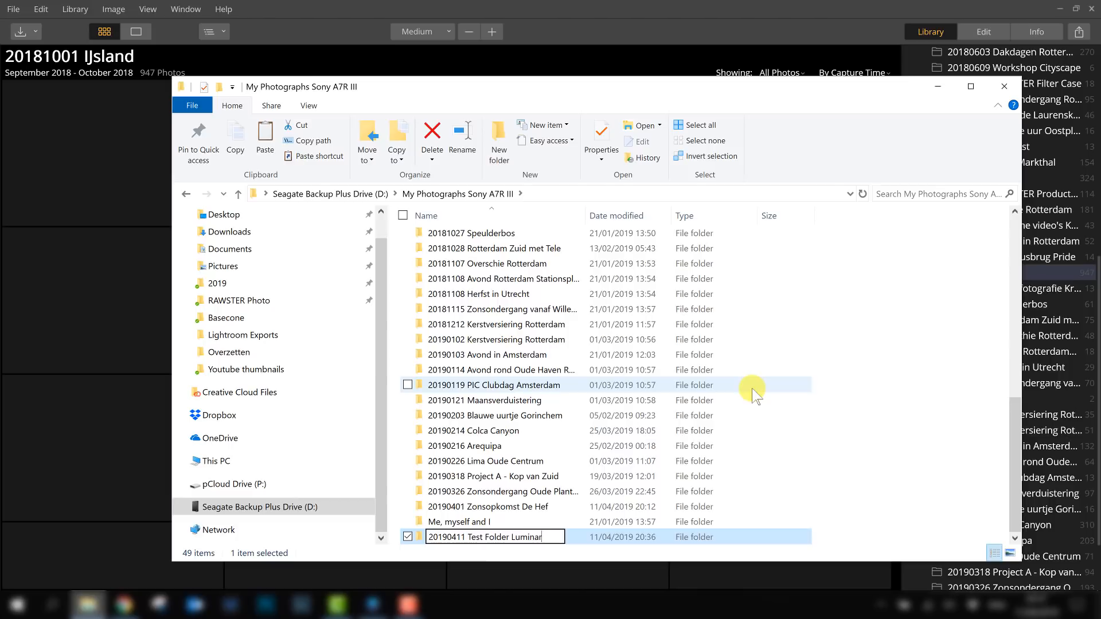
click(911, 403)
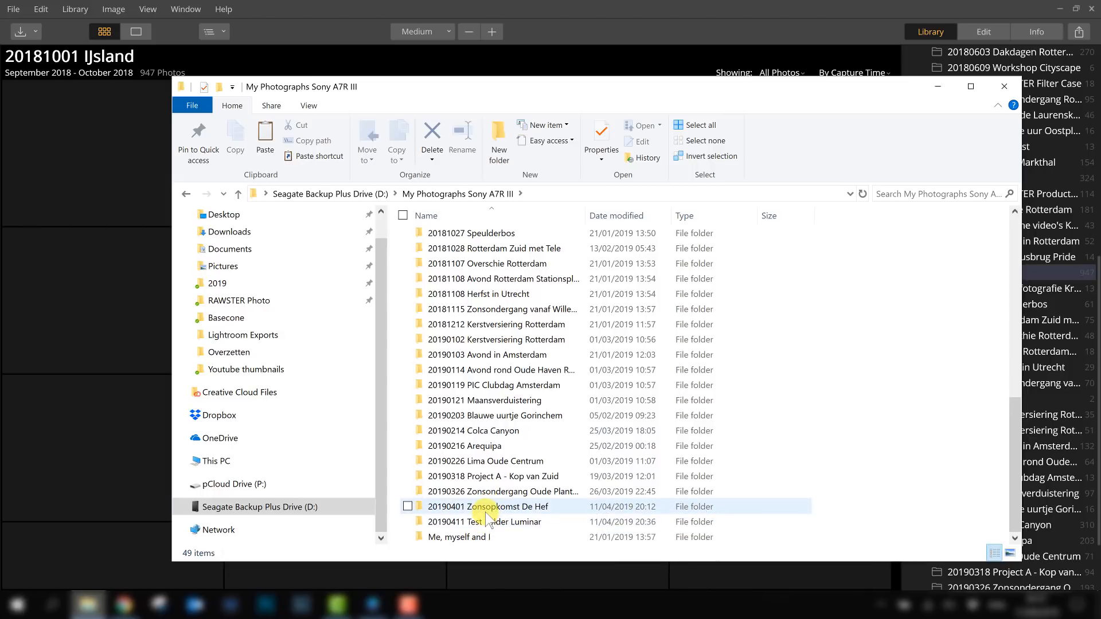
- Open the 20190401 Zonsopkomst De Hef folder and copy the photos Zonsopkomst De Hef-4 and Zonsopkomst De Hef-5
click(471, 509)
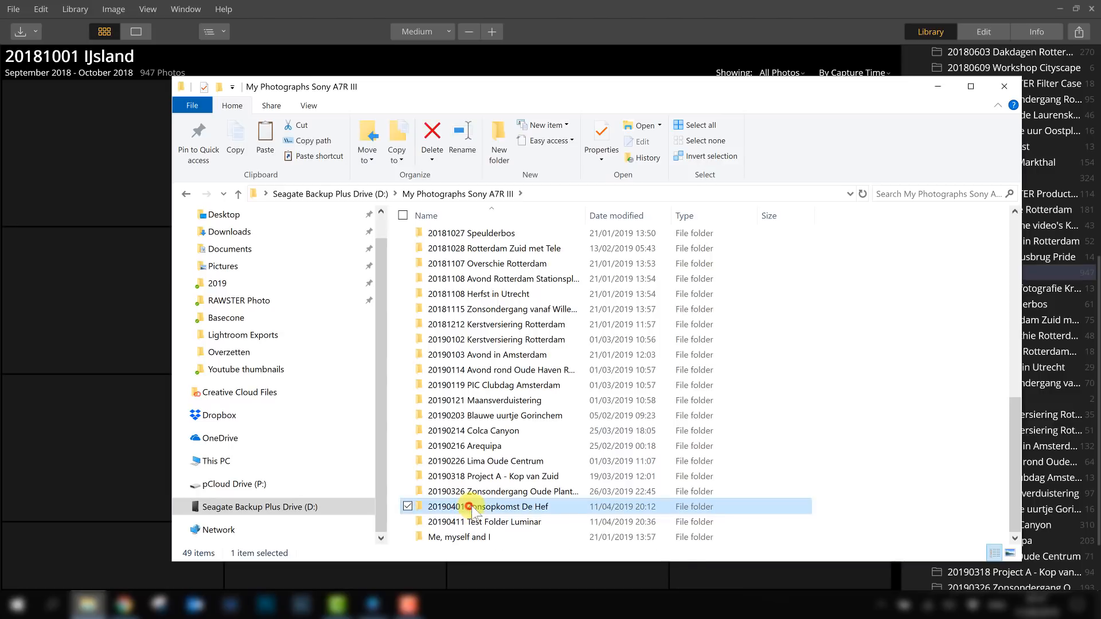
double_click(511, 508)
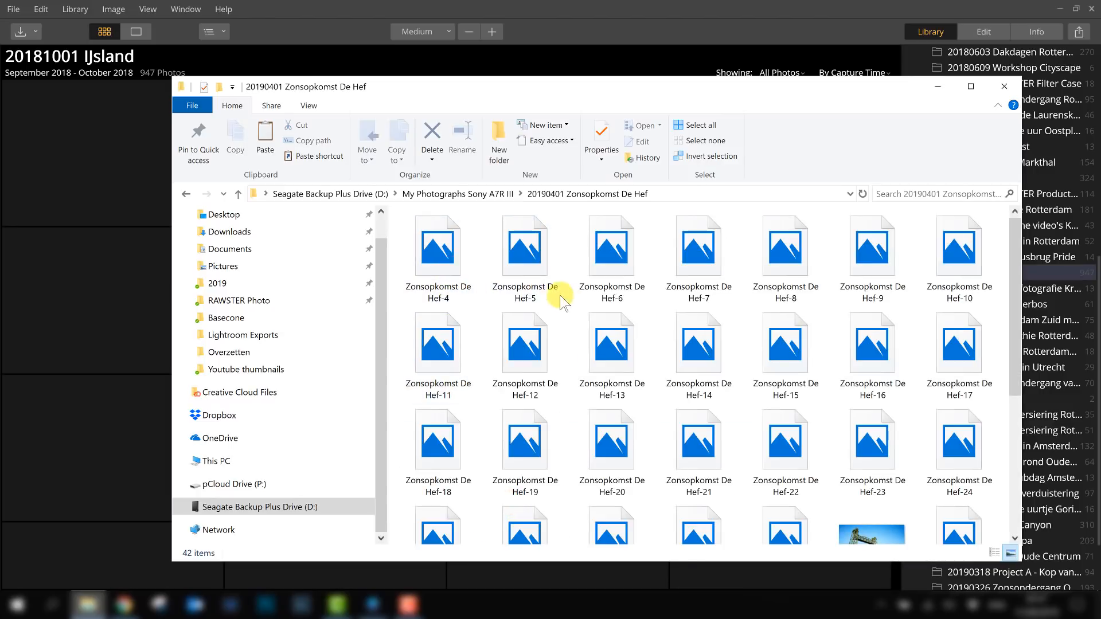
click(534, 270)
ctrl+click(452, 261)
right_click(442, 263)
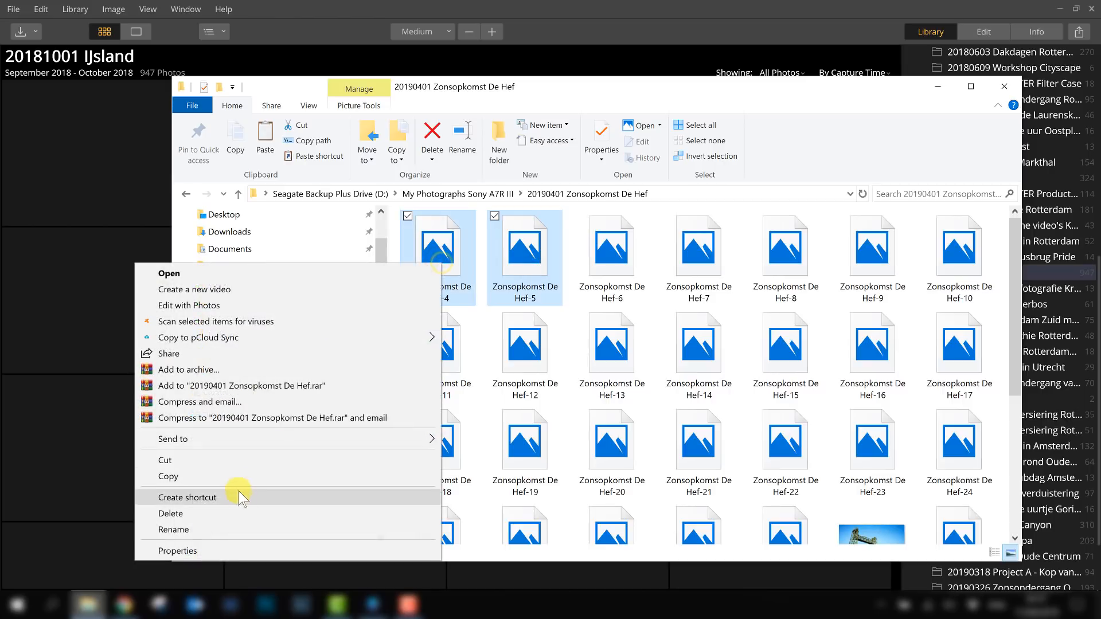
click(239, 476)
- Paste the two copied photos into the 20190411 Test Folder Luminar folder
click(494, 195)
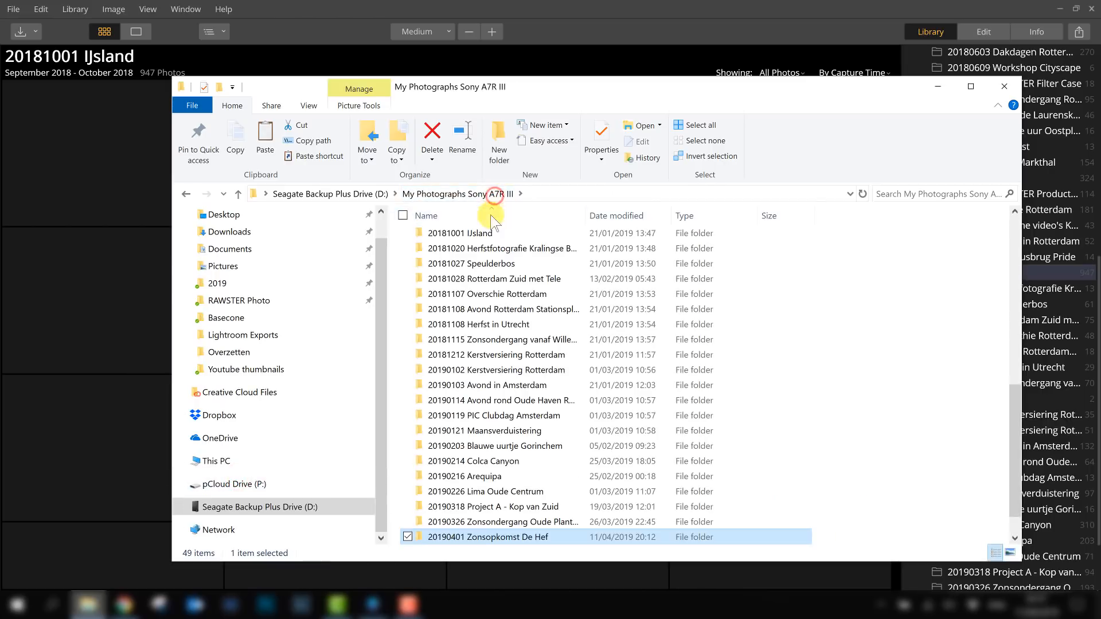
scroll(495, 541, down, 1)
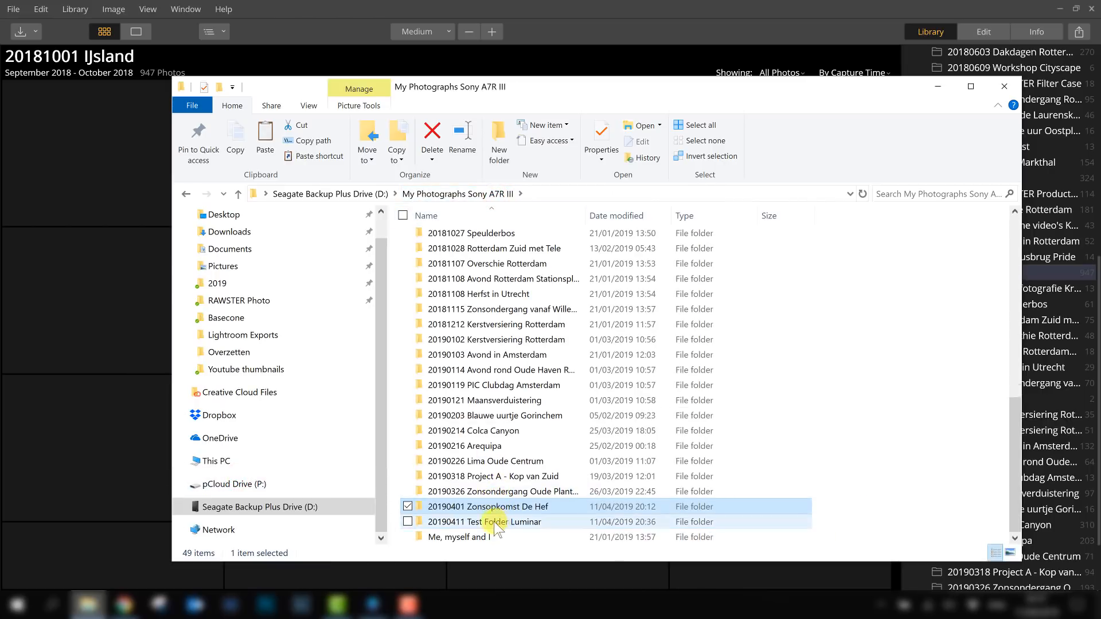
double_click(490, 523)
right_click(478, 284)
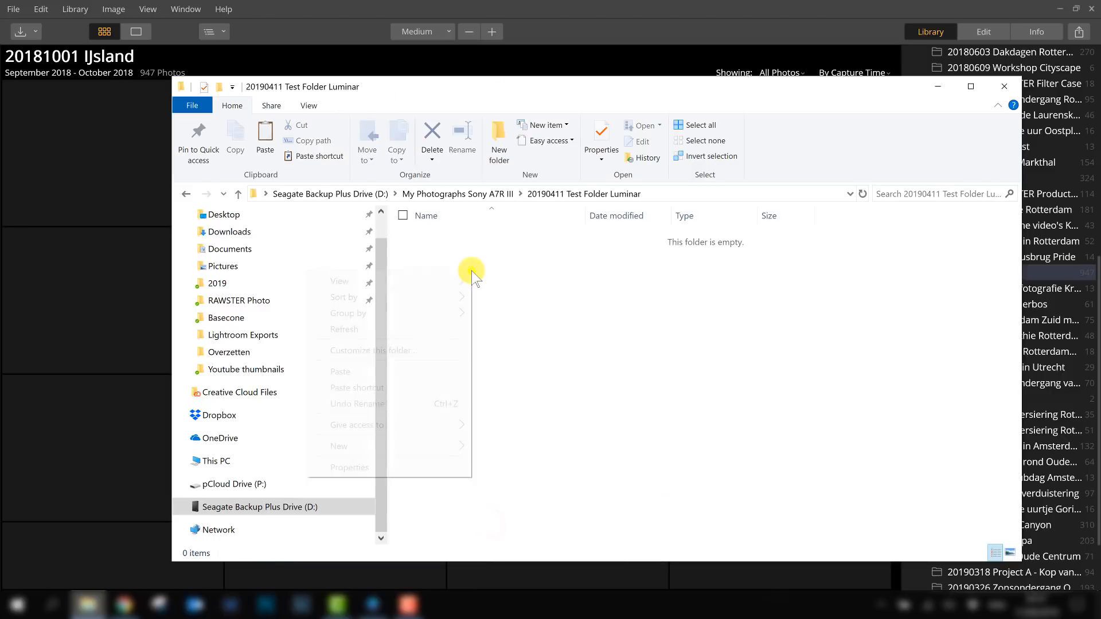
click(397, 372)
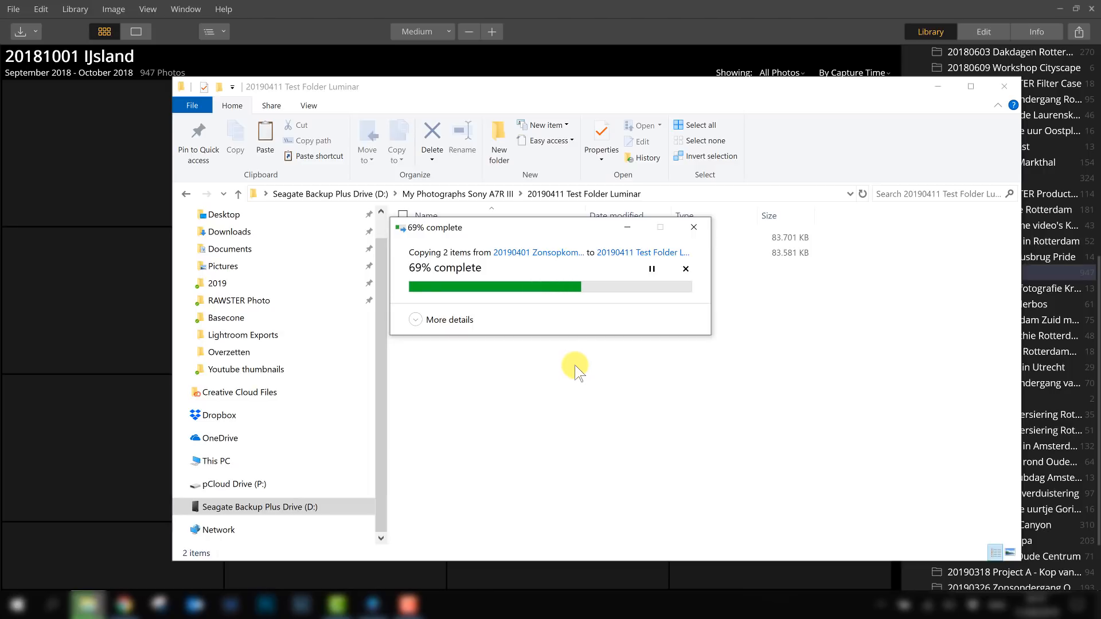
- Return to Luminar and open the 20190411 Test Folder Luminar folder in the library
click(703, 8)
scroll(982, 349, down, 3)
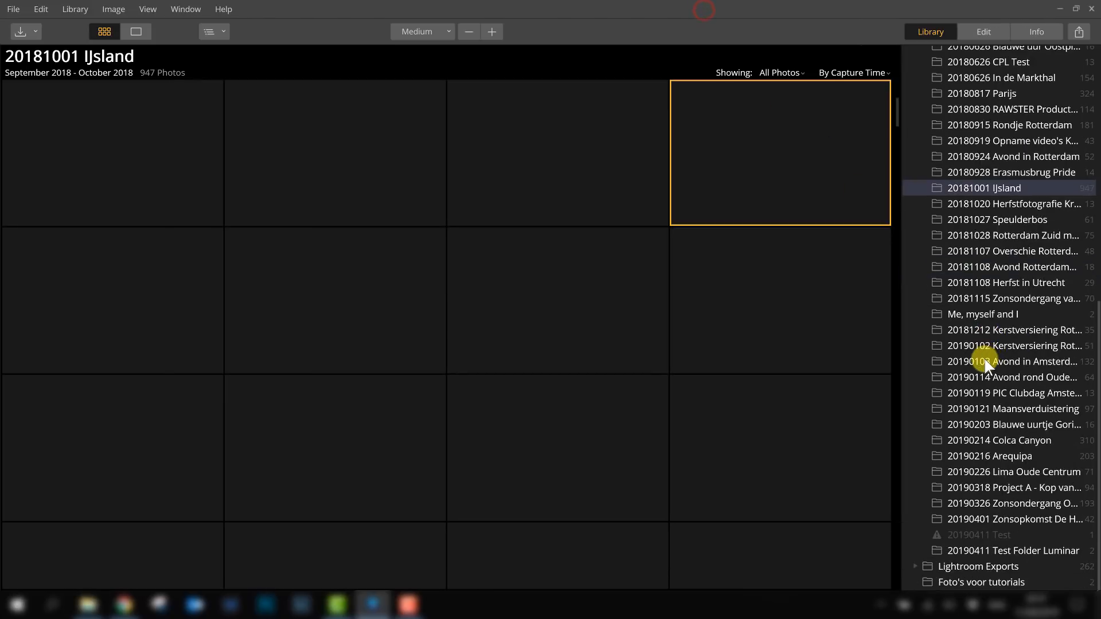
click(1009, 551)
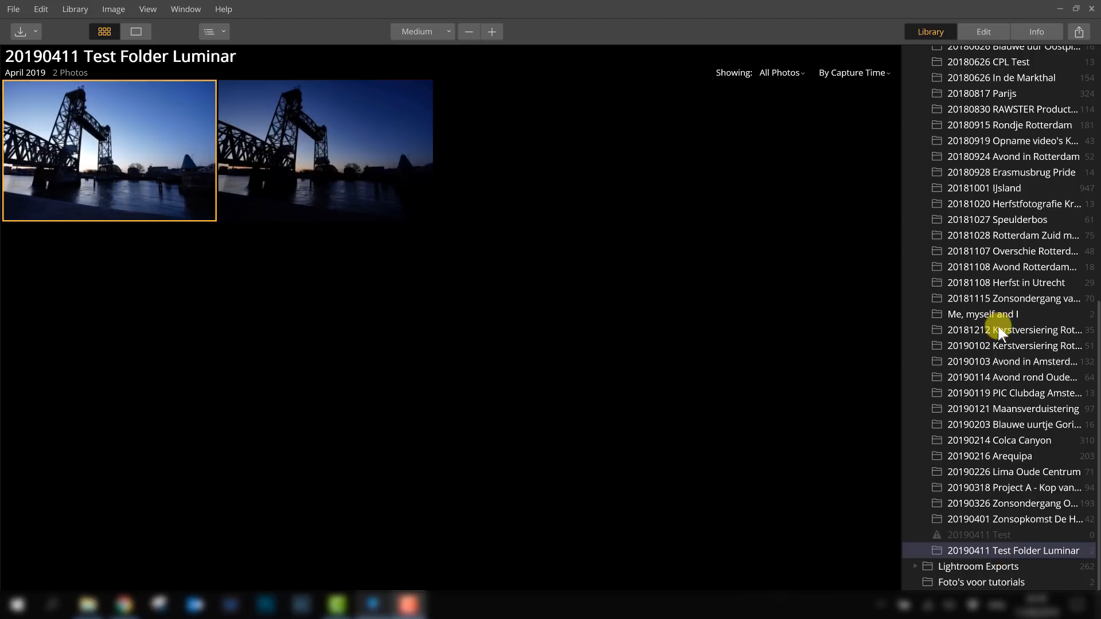
- Rename the library folder to 20190421 Test Folder Luminar
right_click(1001, 552)
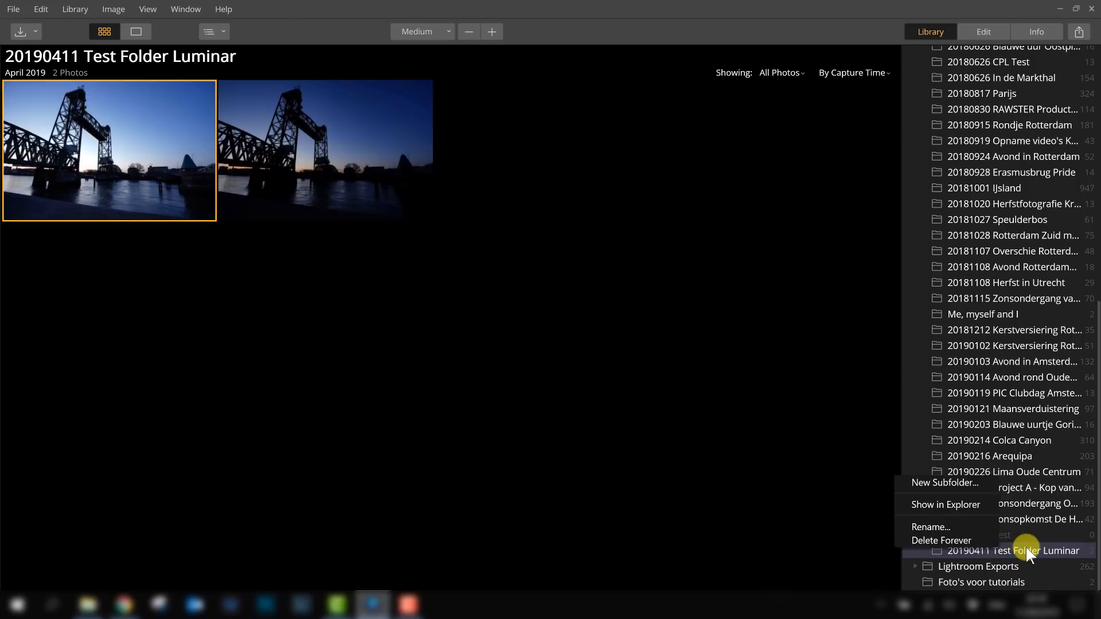
click(955, 528)
click(989, 552)
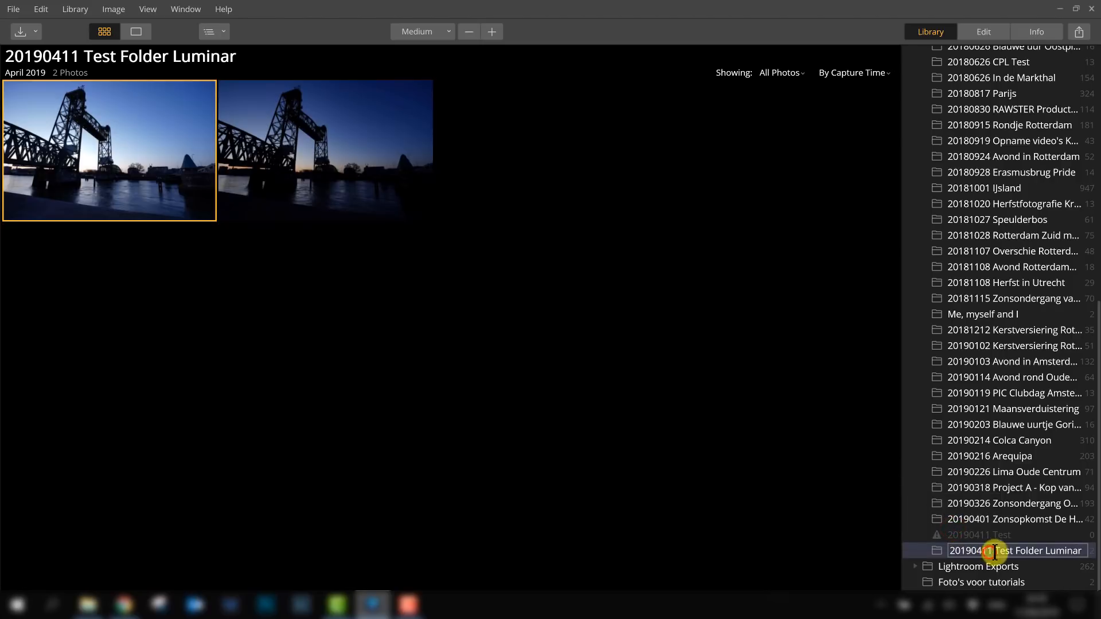
key(BackSpace)
text(2)
click(992, 520)
click(983, 550)
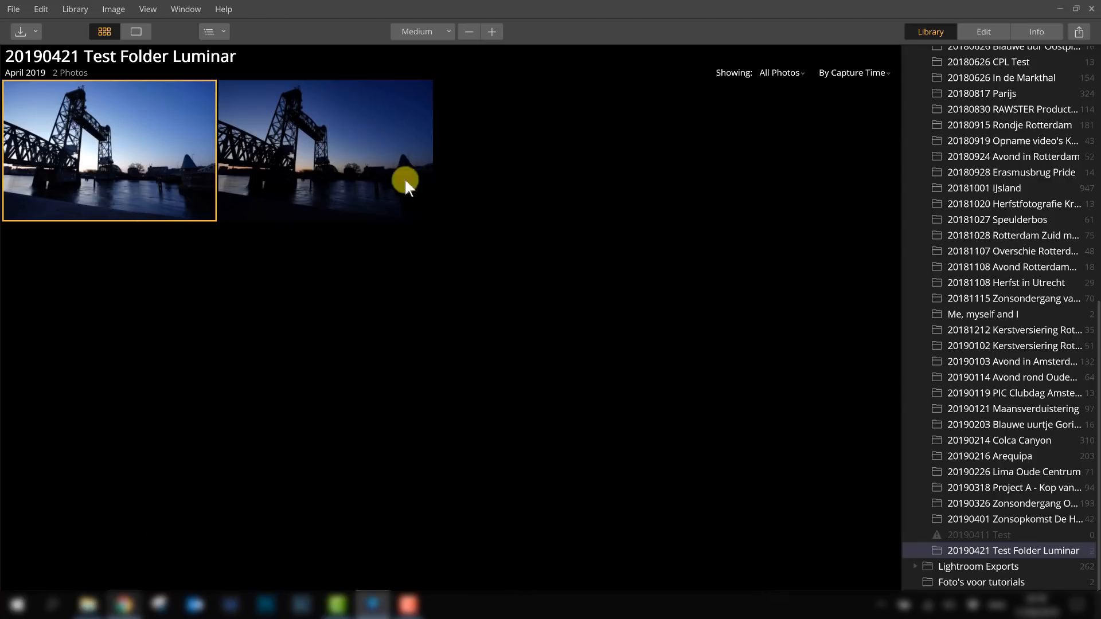
- Show the 20190421 Test Folder Luminar library folder in Explorer and open it there
right_click(1020, 548)
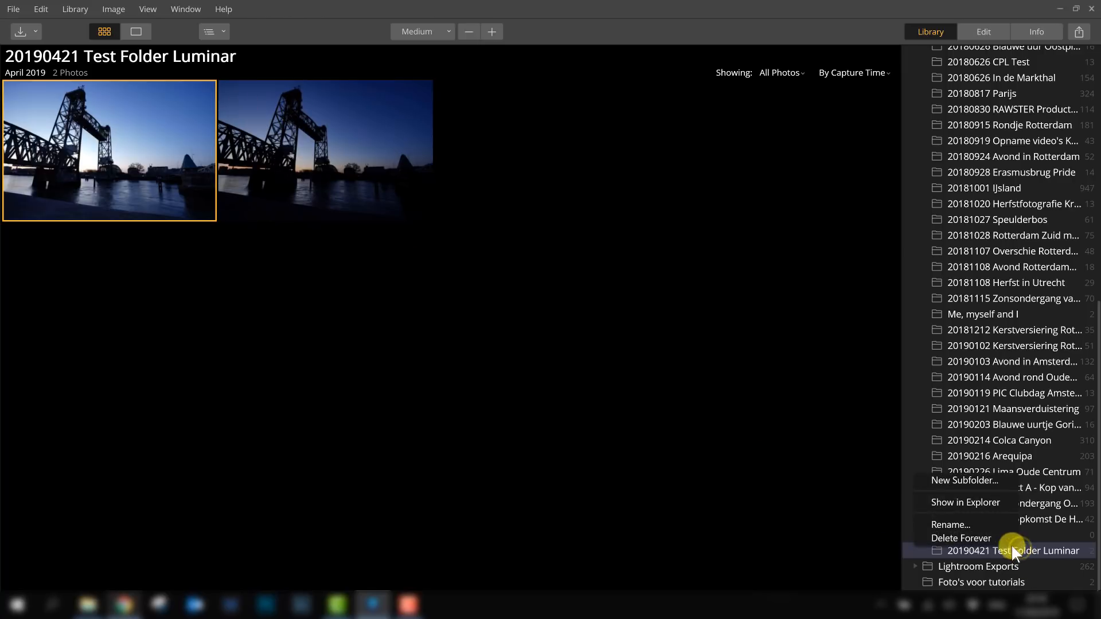
click(949, 500)
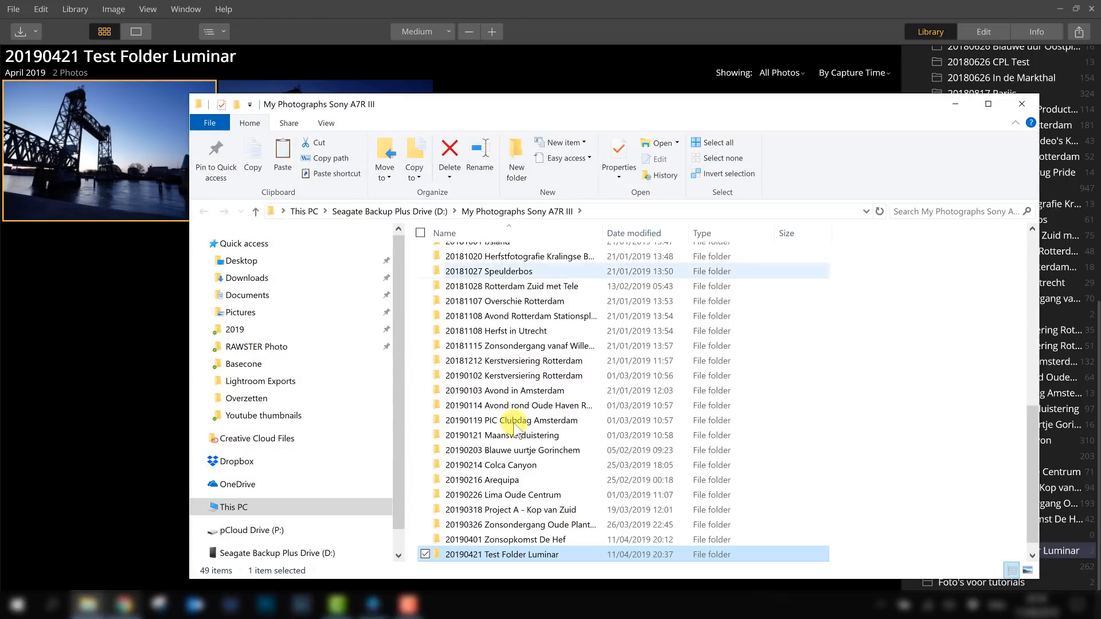
double_click(509, 553)
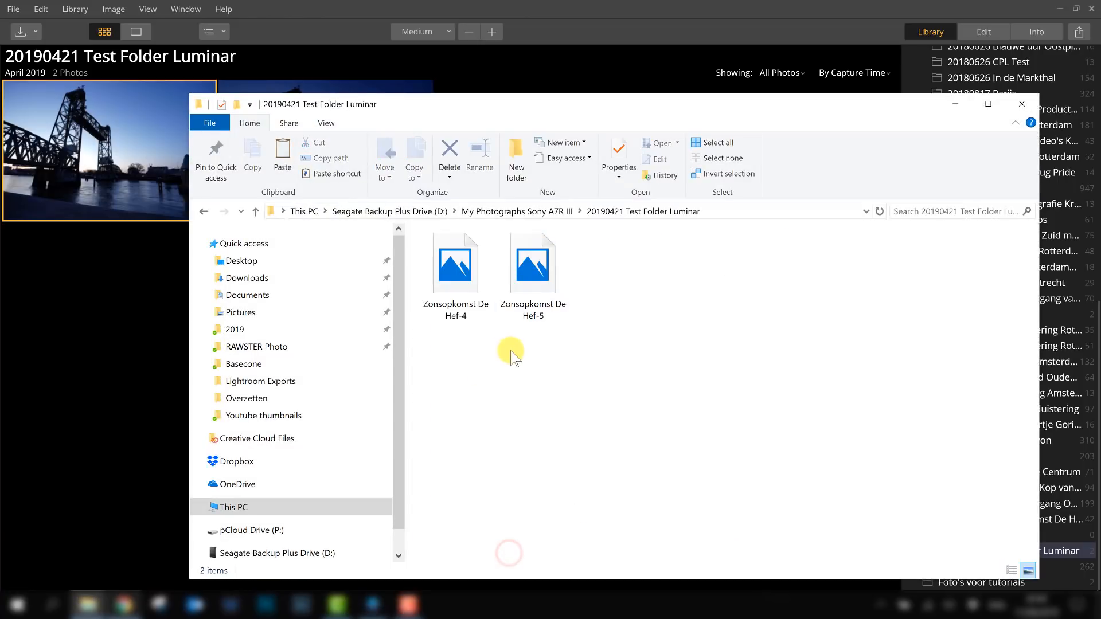
- Rename the photo Zonsopkomst De Hef-4 on disk to Zonsopkomst De Hef-4-new
click(502, 365)
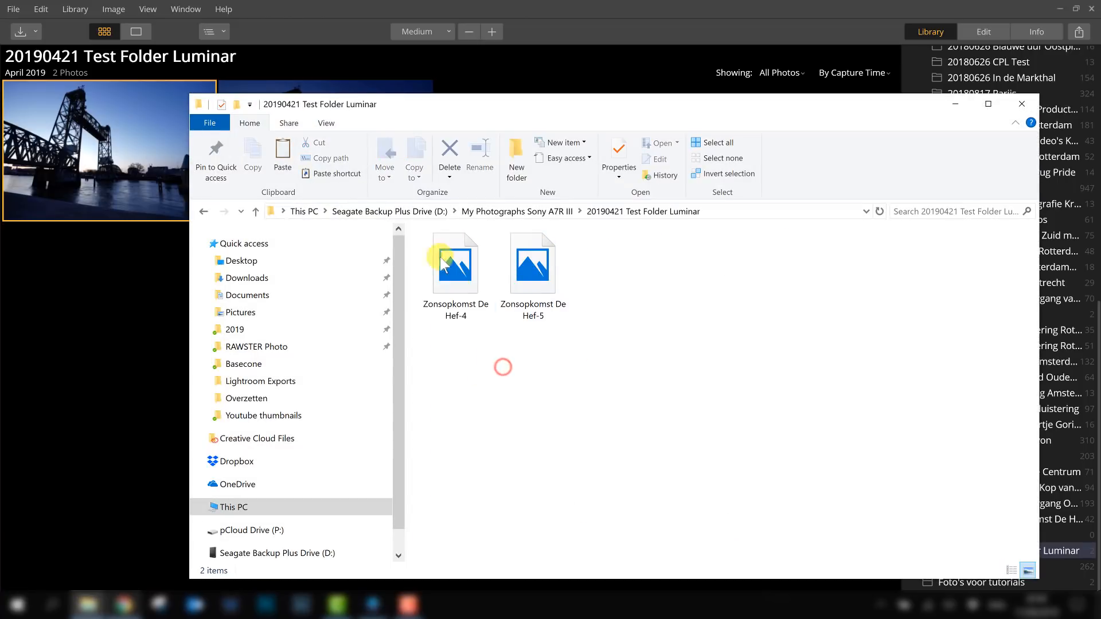
click(533, 267)
drag(504, 106, 418, 185)
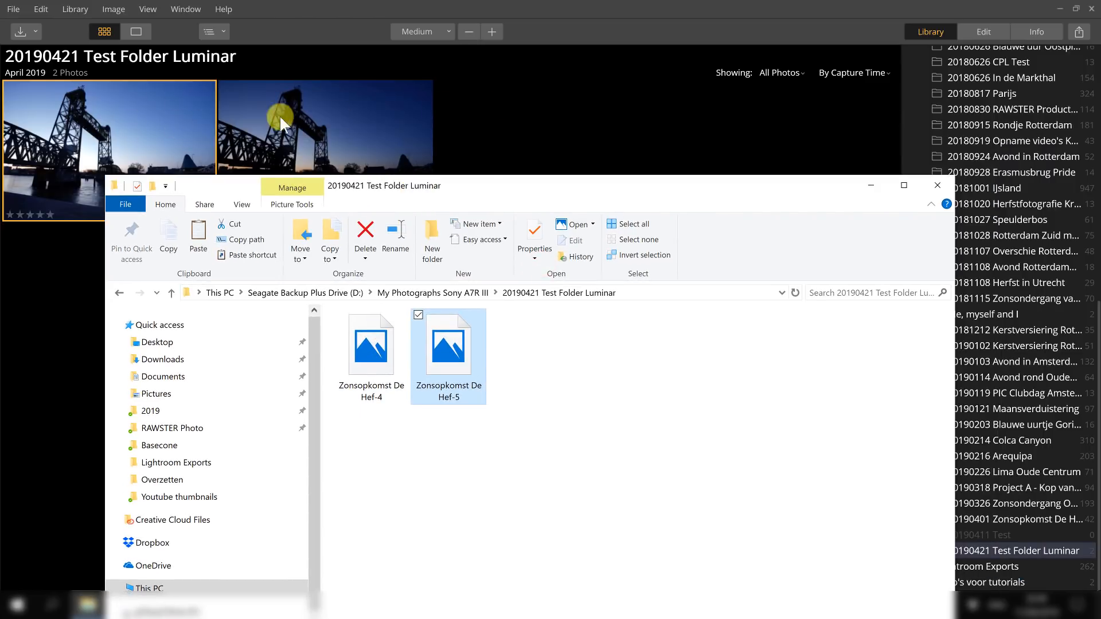
click(376, 396)
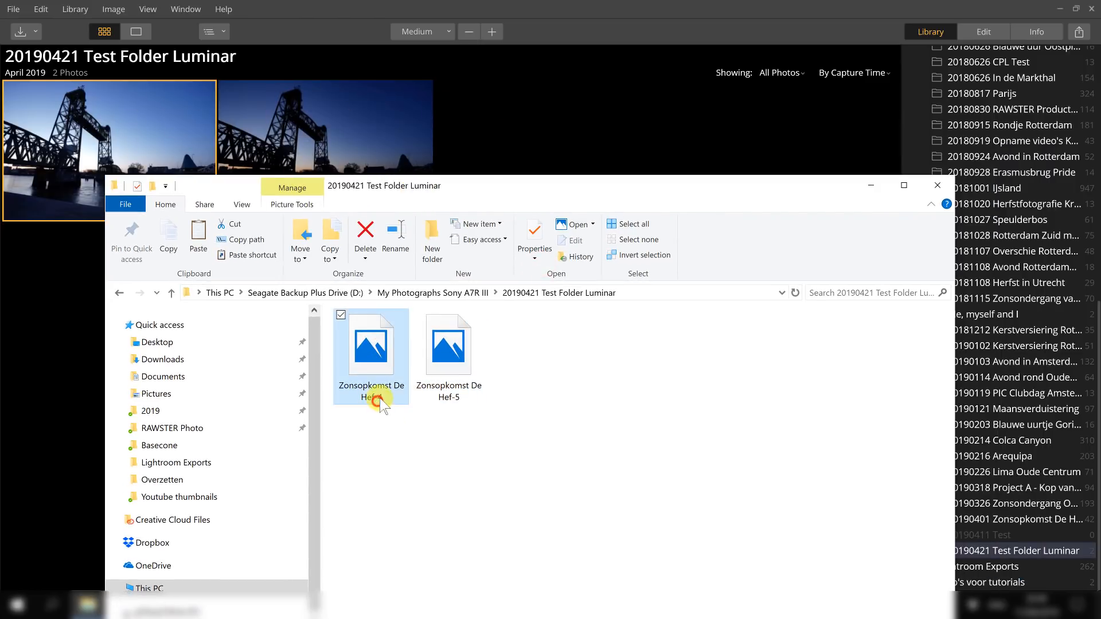
click(379, 397)
click(382, 396)
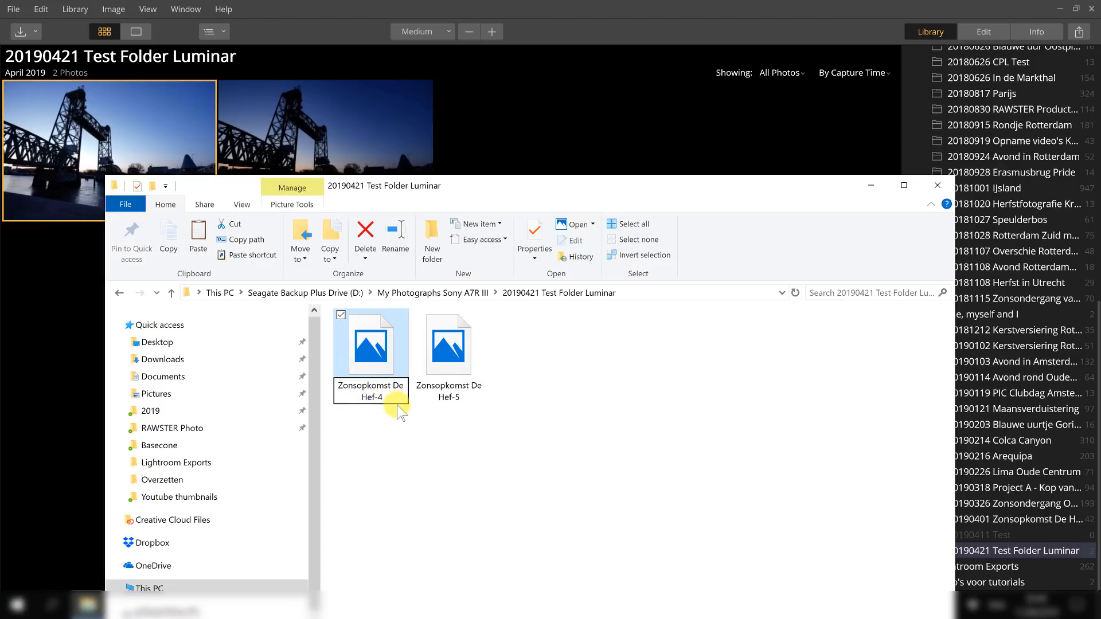
text(-new)
click(393, 418)
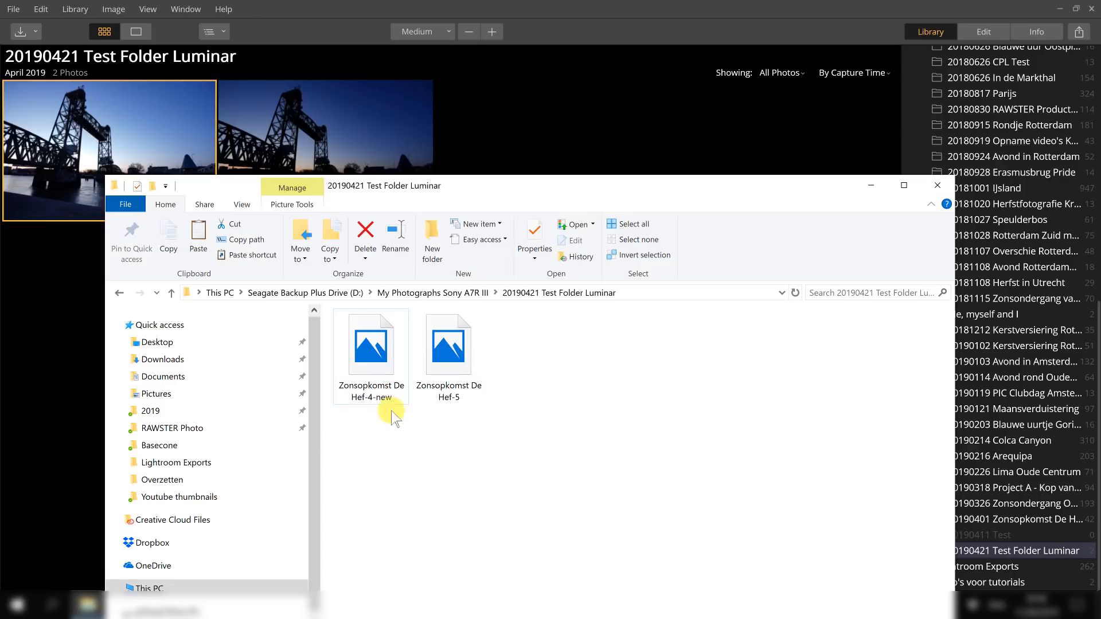
- Return to Luminar and check the first photo's file details in the Info panel before going back to the library
click(536, 122)
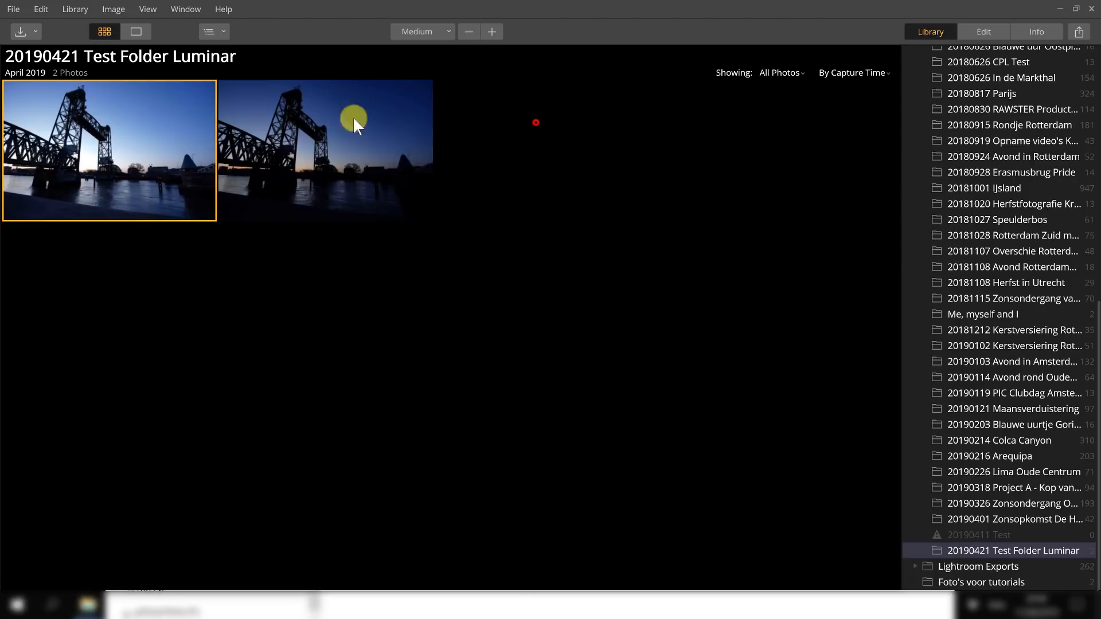
click(121, 153)
click(1038, 32)
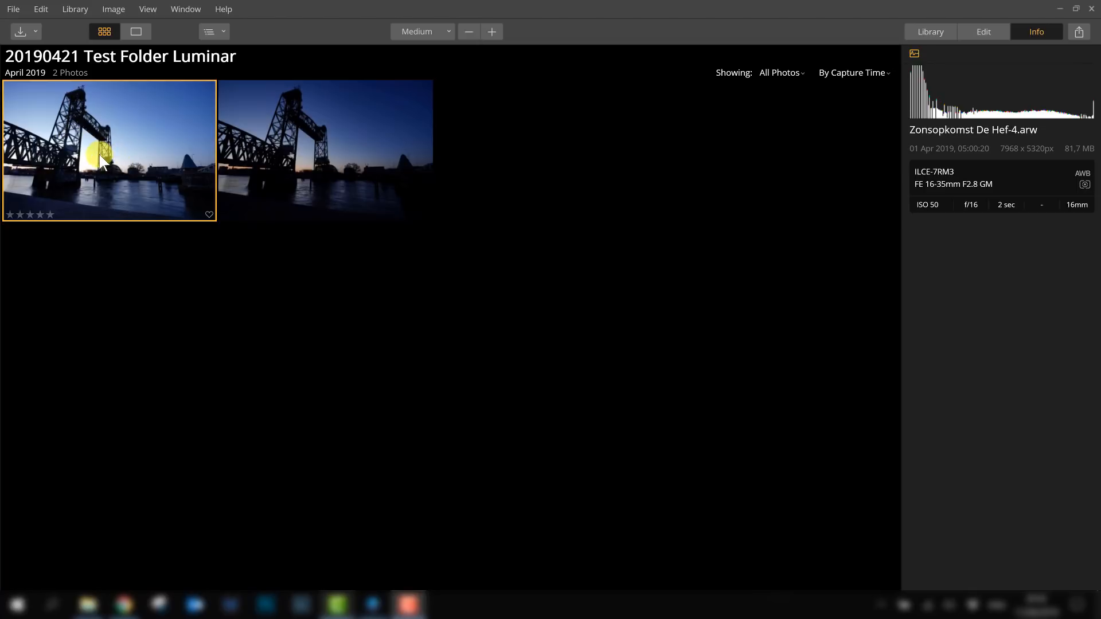
click(927, 32)
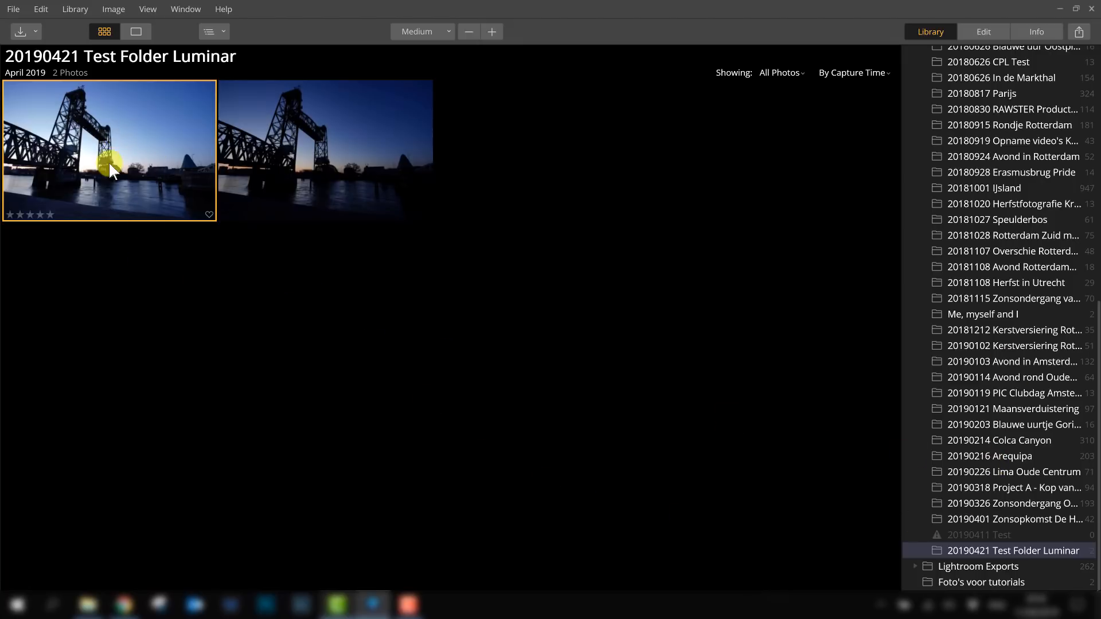
- Move the first photo into the 20190326 Zonsondergang Oude Plantage folder and locate it there
drag(87, 129, 996, 507)
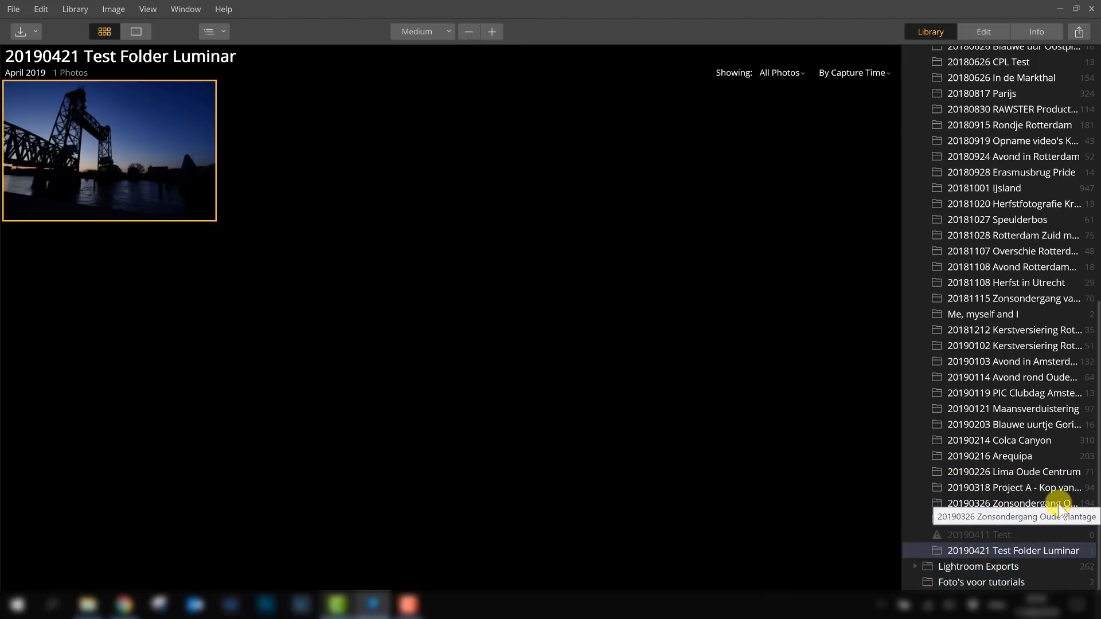
click(1009, 503)
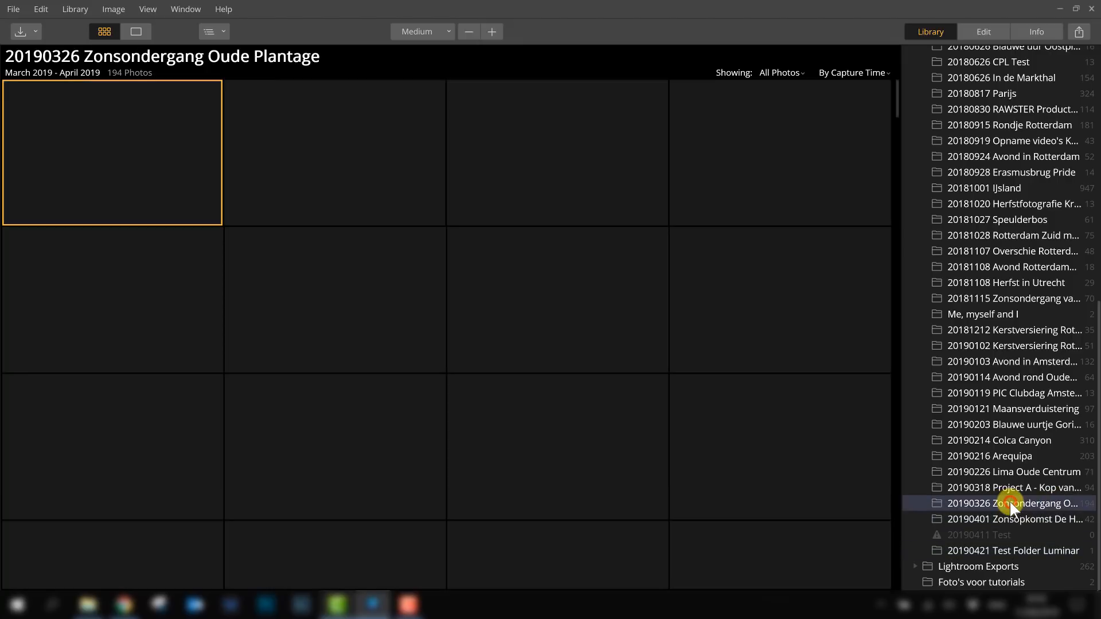
scroll(867, 140, down, 5)
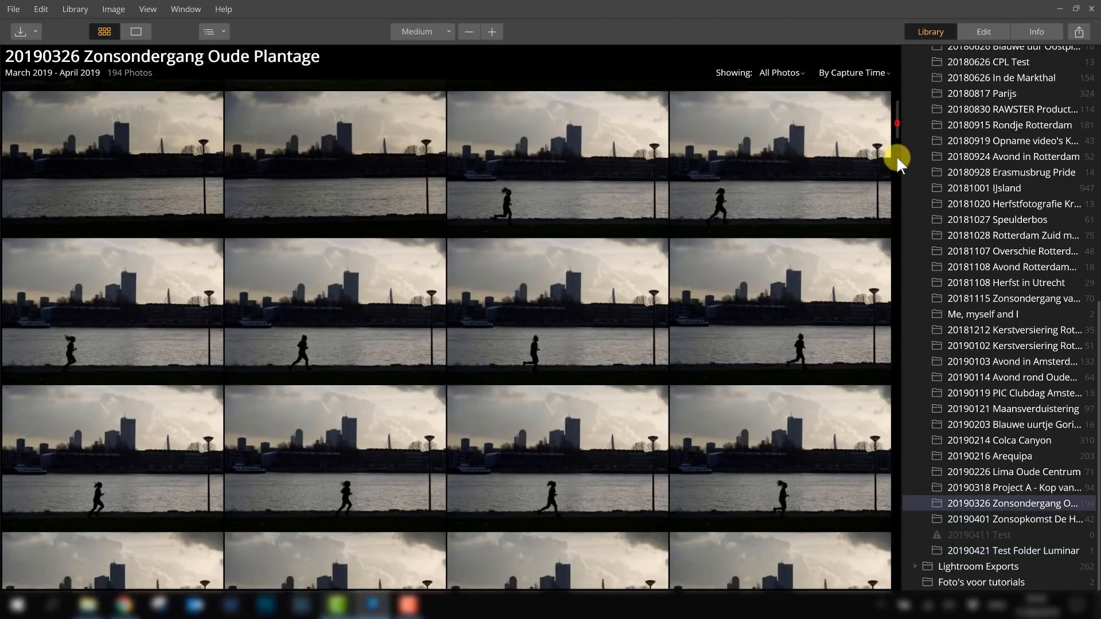
drag(896, 156, 906, 575)
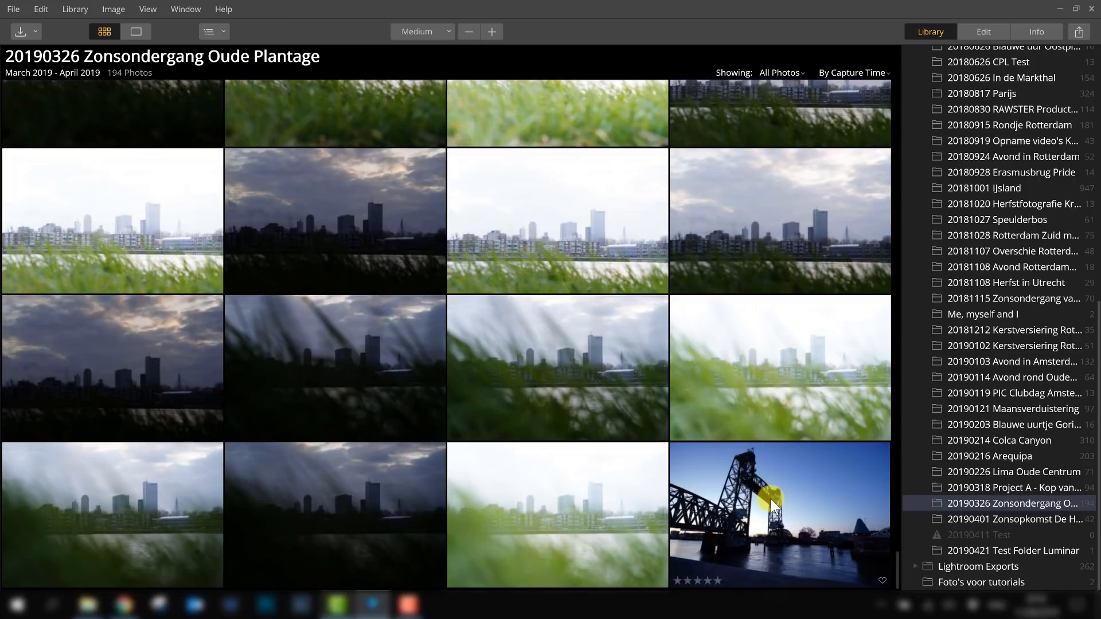
click(766, 496)
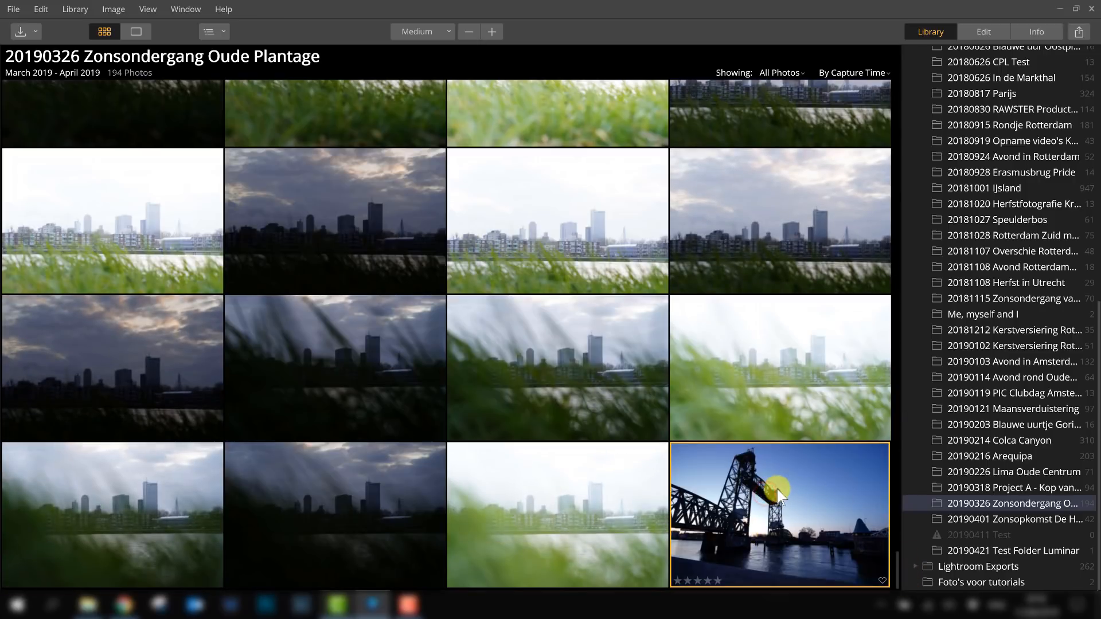
- Move the bridge photo back into the 20190421 Test Folder Luminar folder and open that folder
drag(744, 482, 1002, 553)
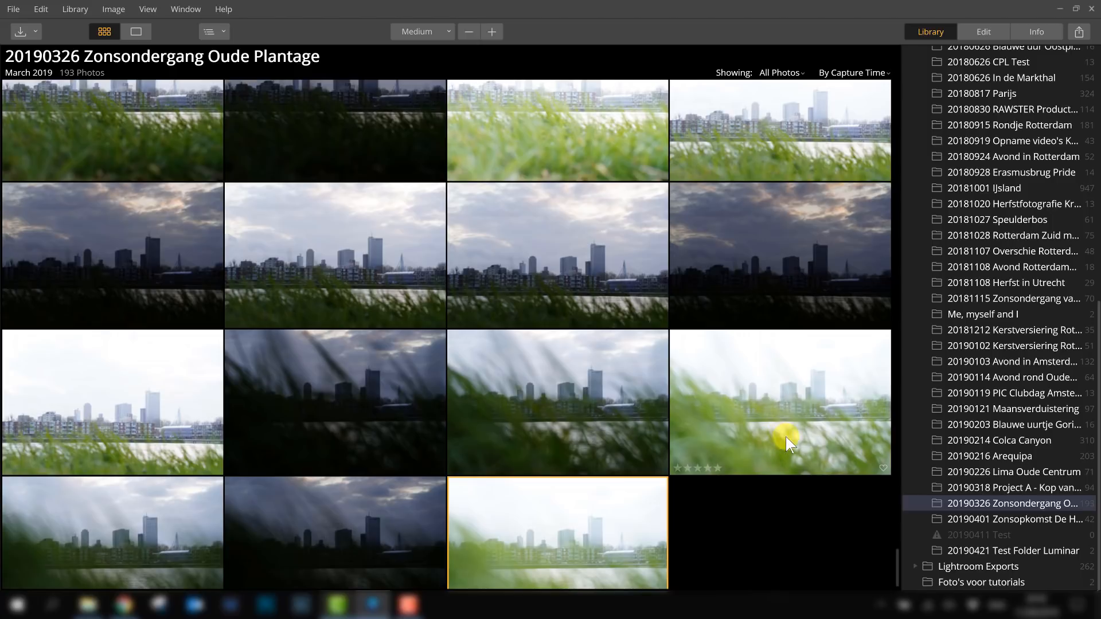
click(1002, 550)
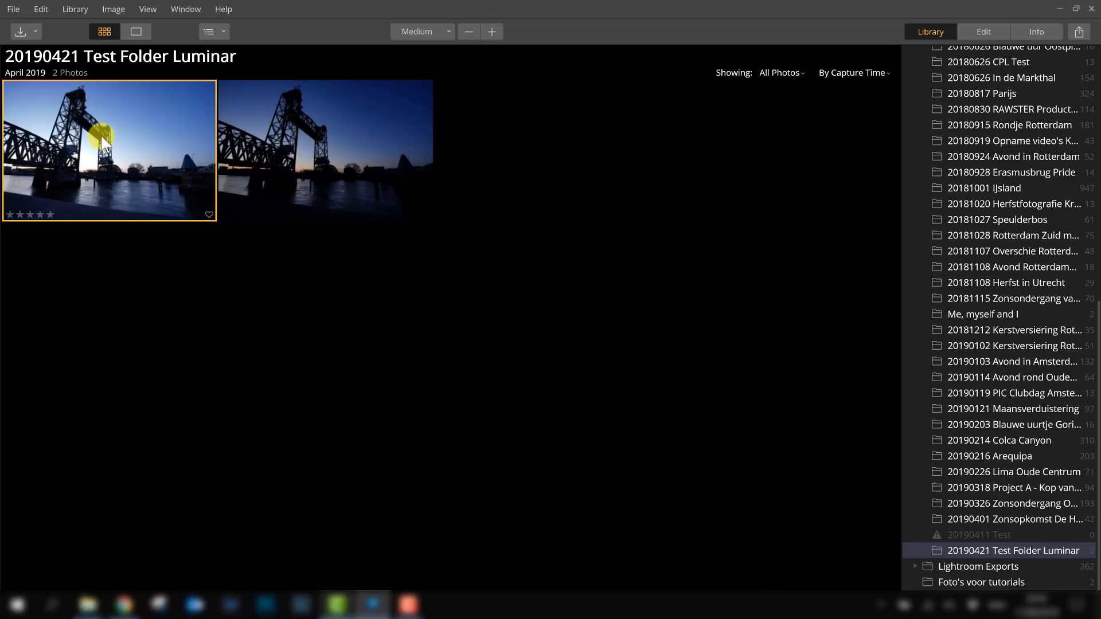
- Move the first photo of the folder to the Trash, then empty the Trash permanently
right_click(101, 136)
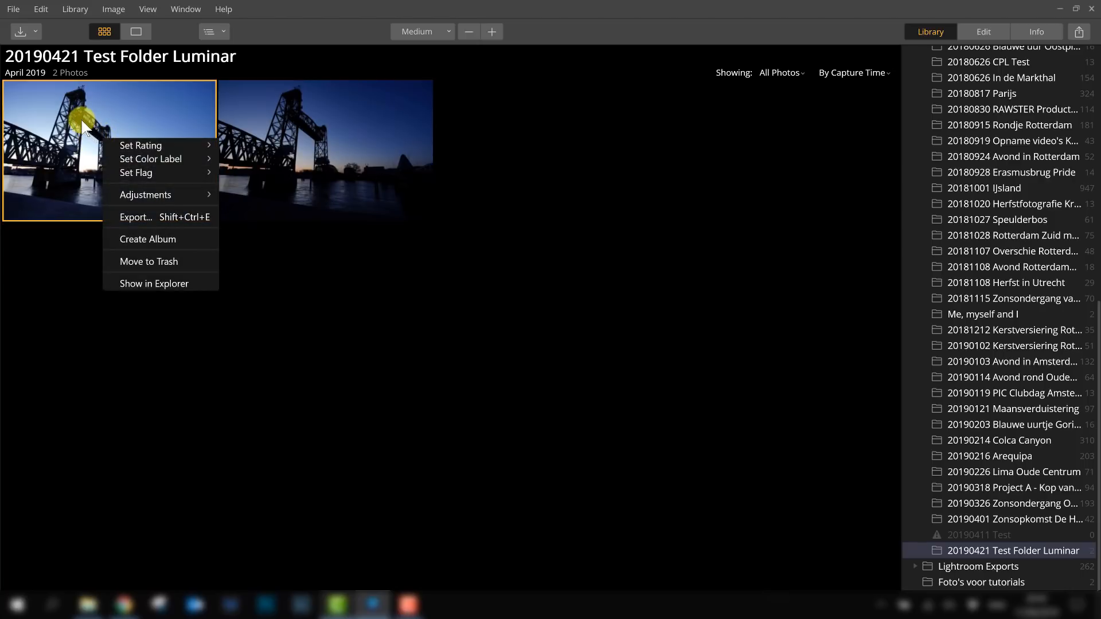
click(153, 262)
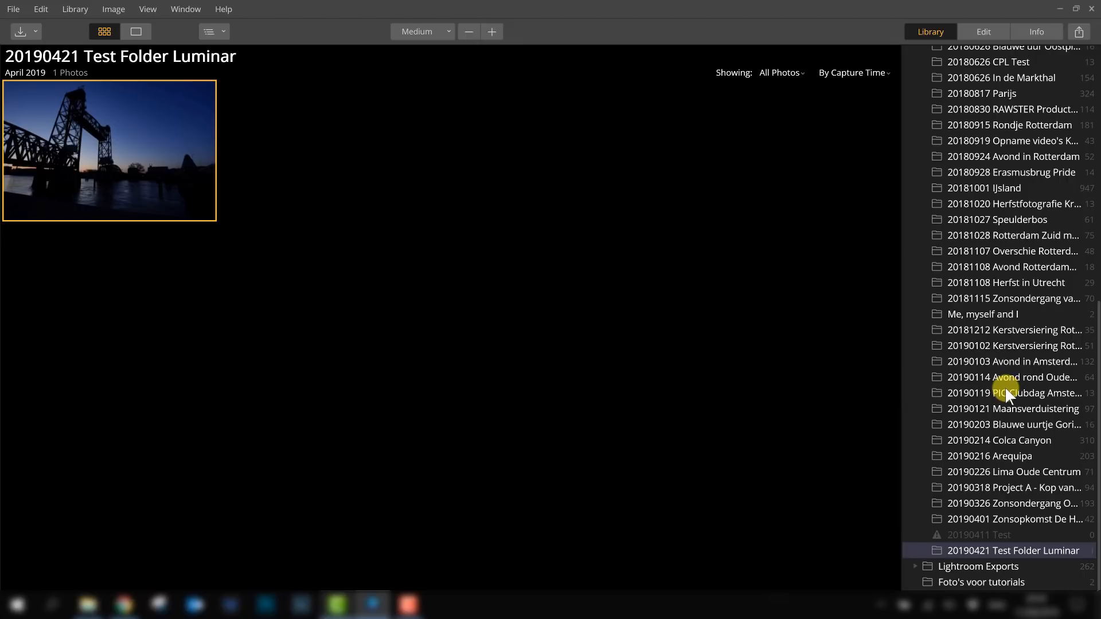
scroll(1041, 391, up, 10)
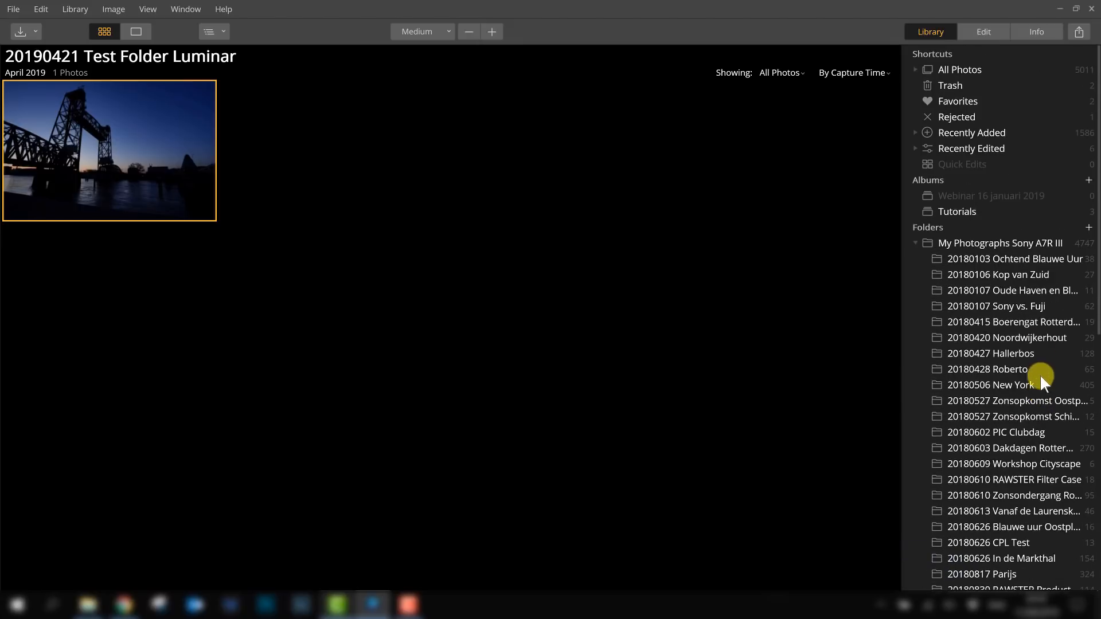
click(956, 88)
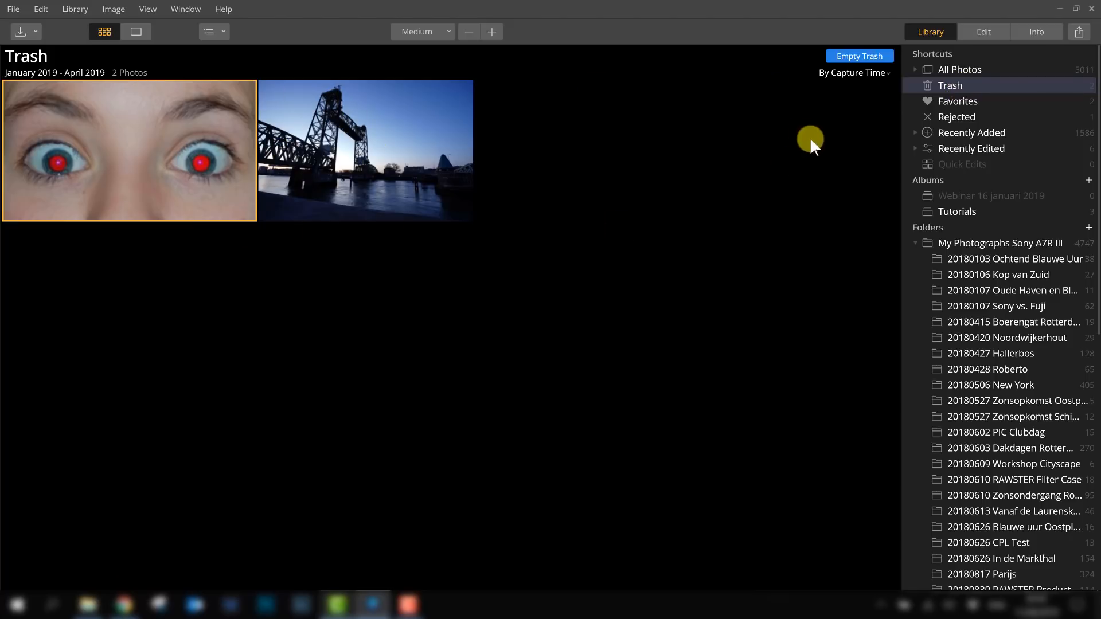
click(855, 57)
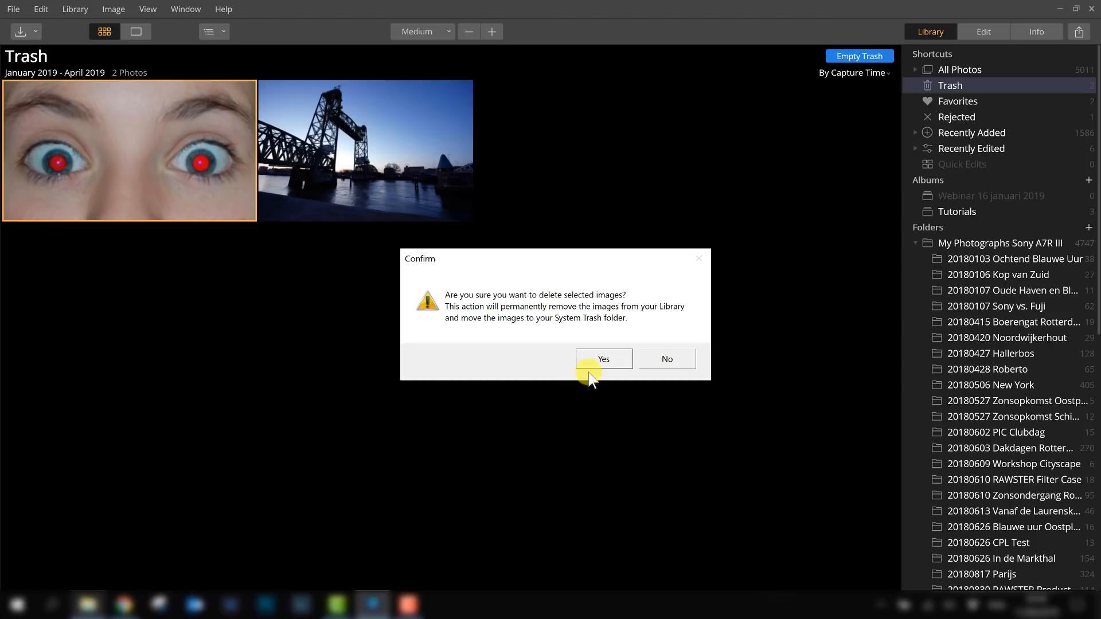
click(607, 361)
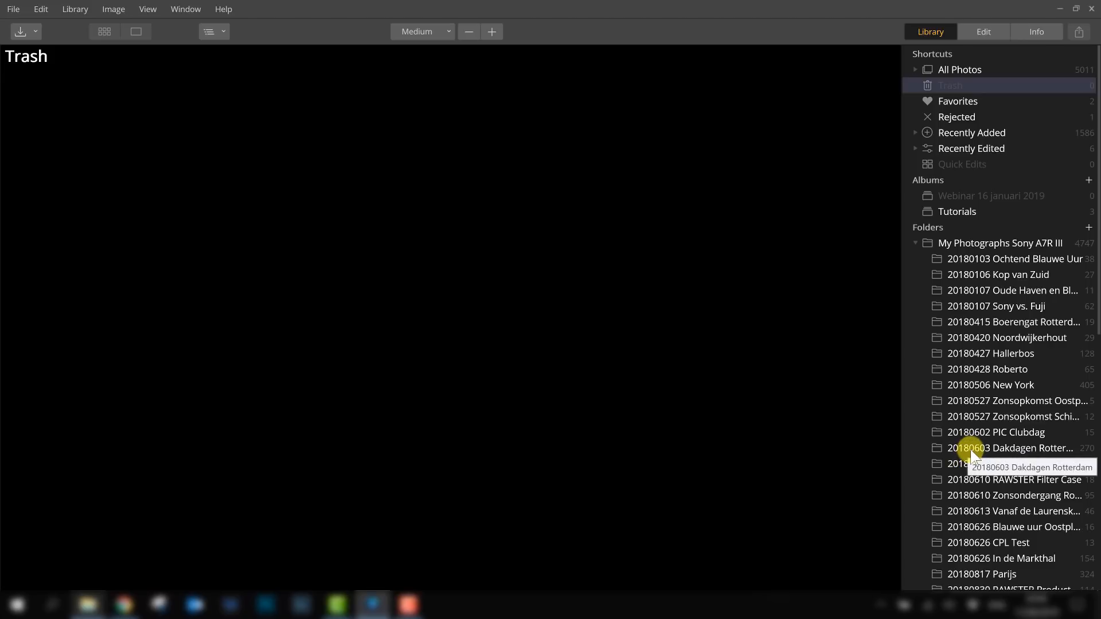
- Open the missing 20190411 Test folder in the library and compare it with the My Photographs Sony A7R III folder in Explorer
scroll(986, 467, down, 1)
scroll(986, 467, down, 13)
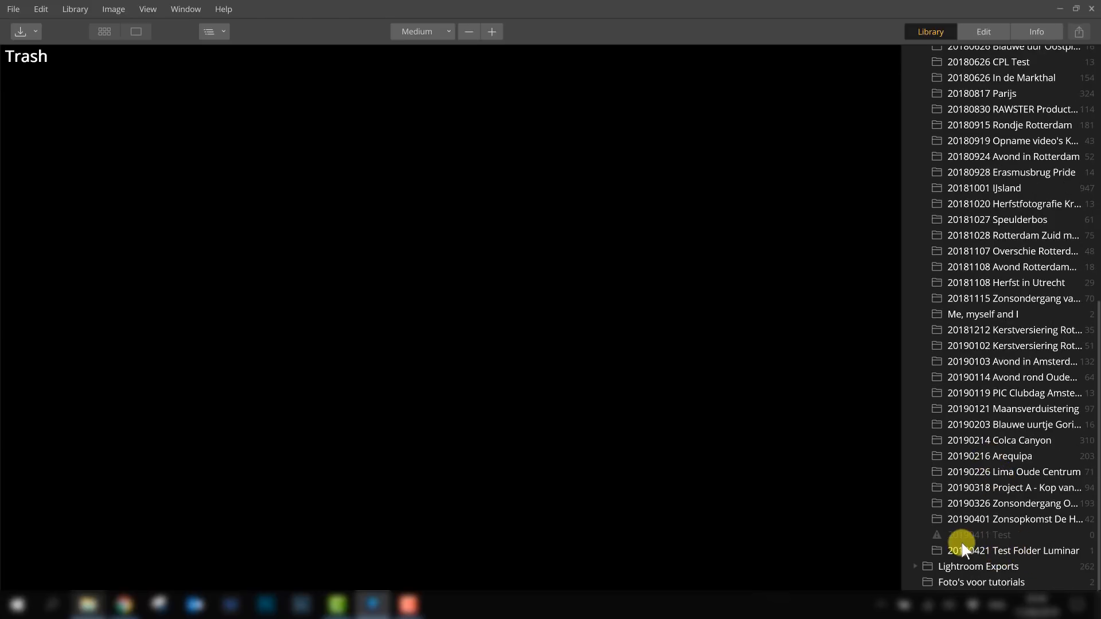
click(985, 537)
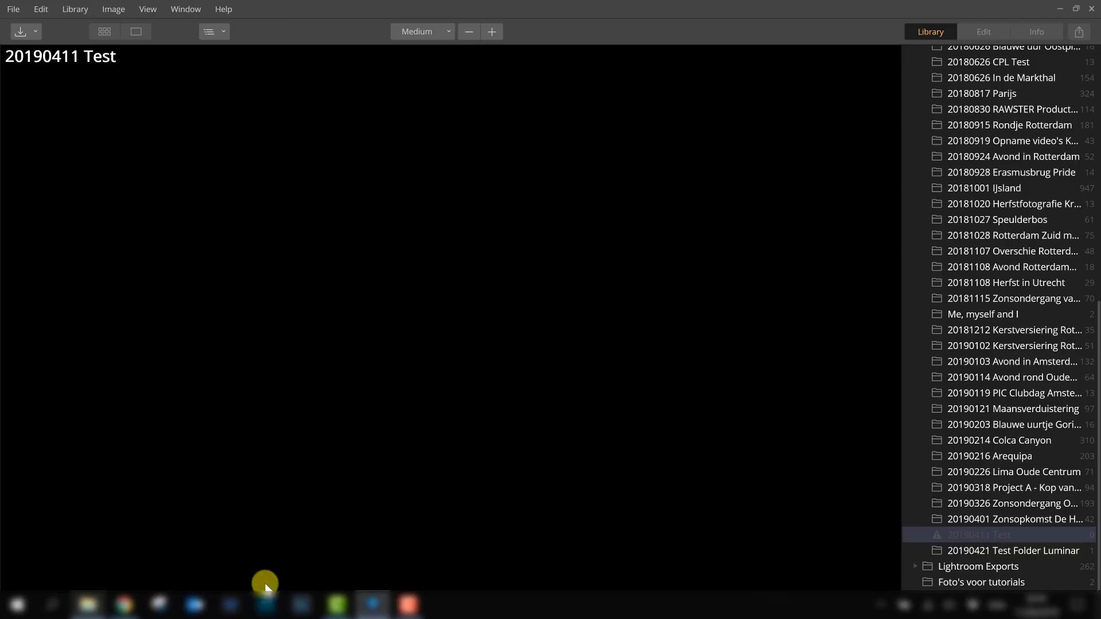
click(983, 536)
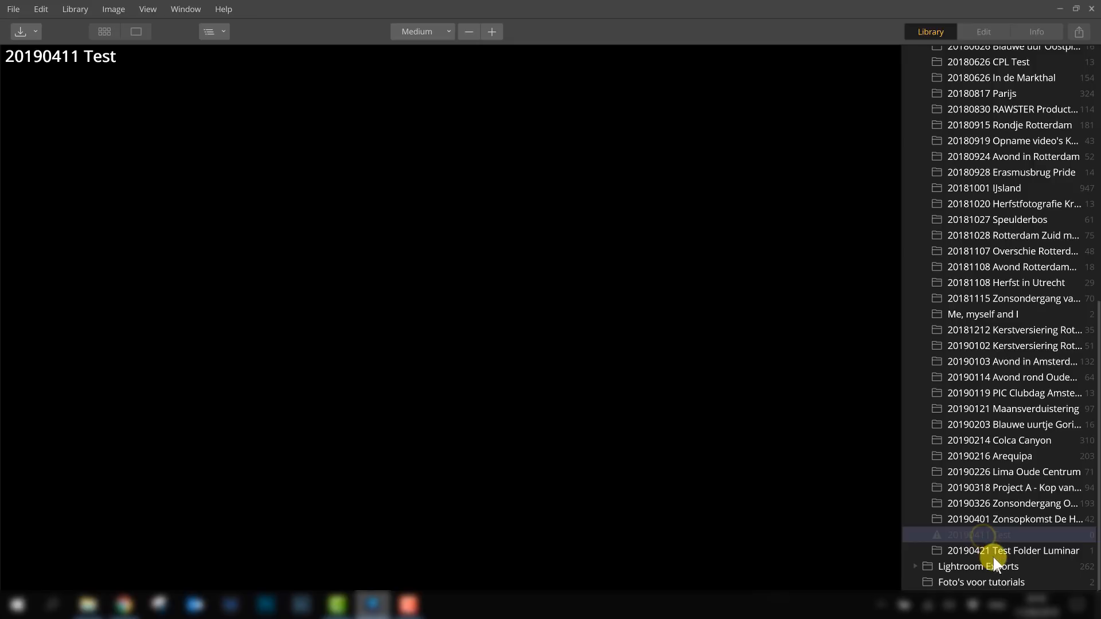
click(88, 605)
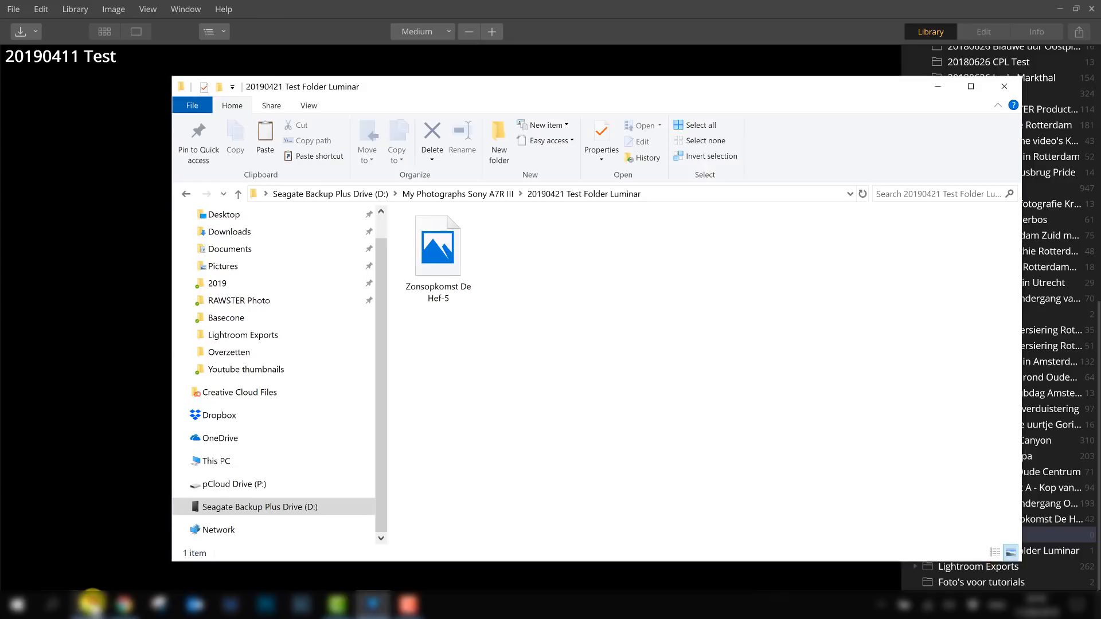
click(181, 505)
click(223, 444)
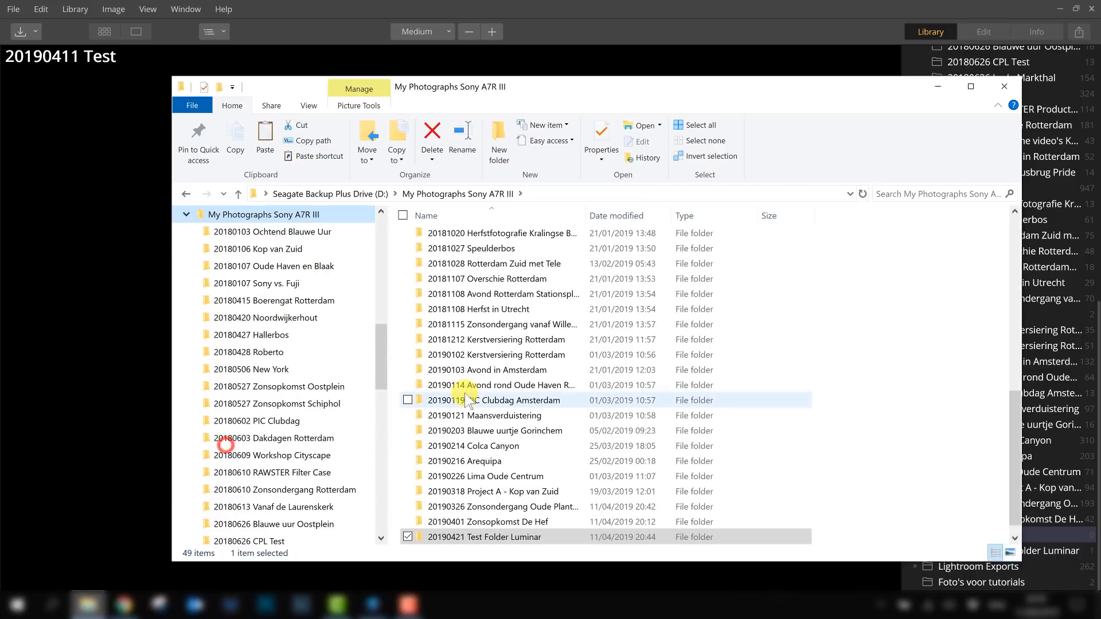
scroll(467, 401, down, 1)
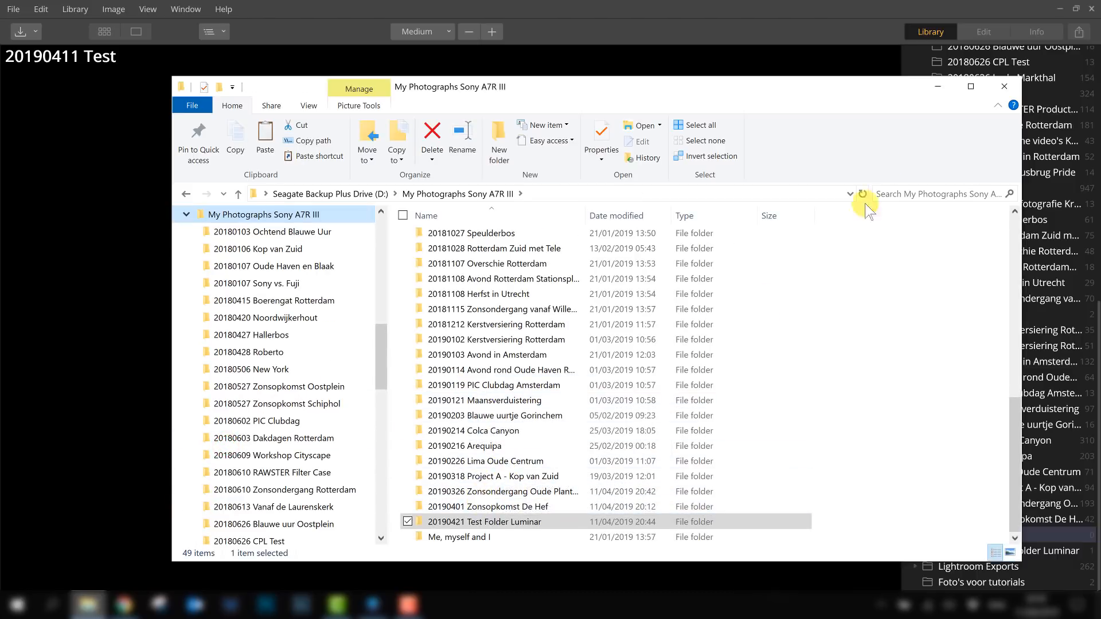
click(947, 82)
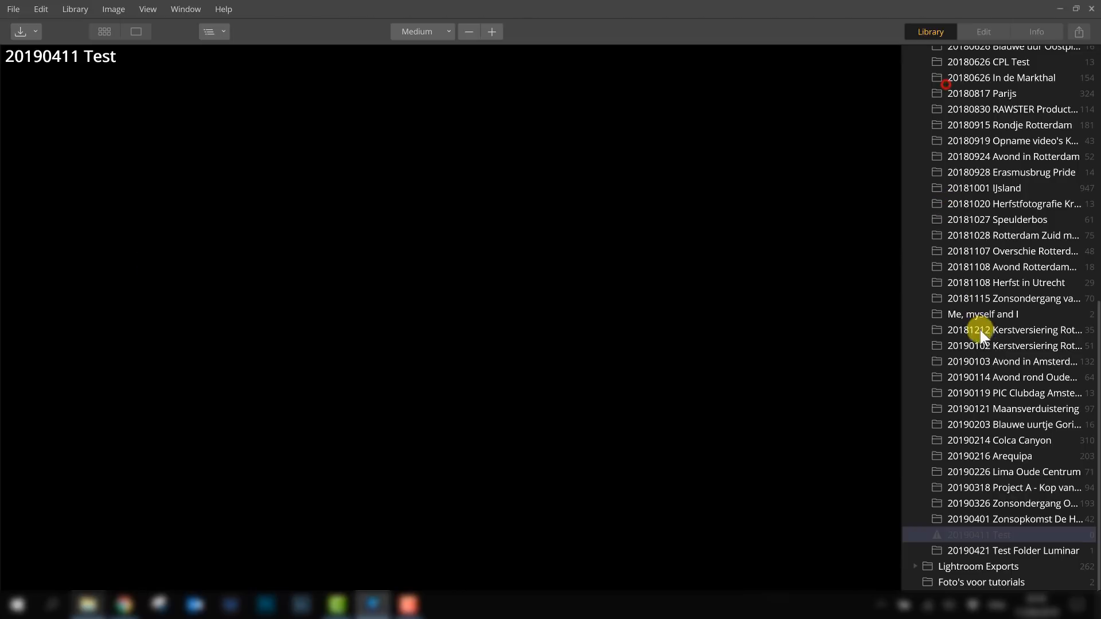
click(979, 530)
click(979, 534)
- Create a new folder named 20190411 Test inside the My Photographs Sony A7R III folder in Explorer
click(93, 608)
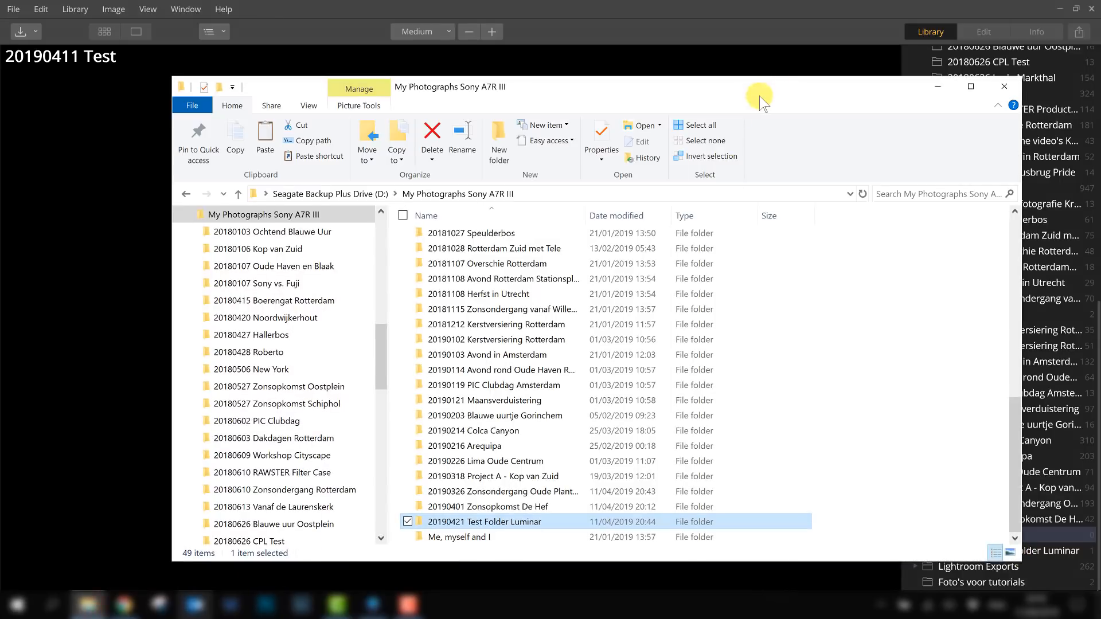
drag(732, 89, 533, 57)
right_click(697, 389)
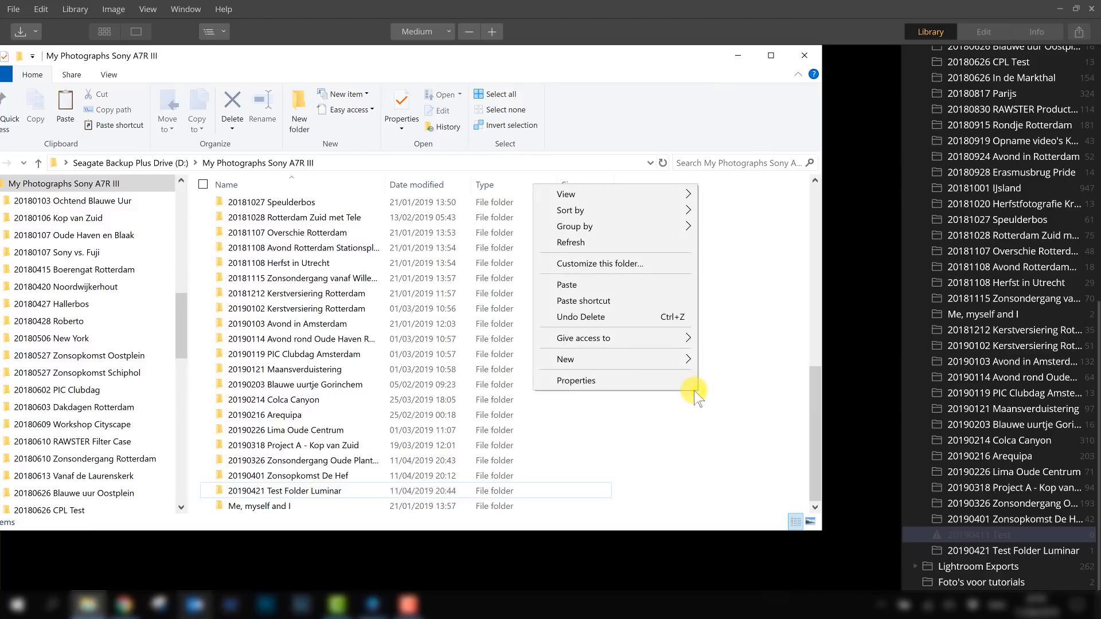
mouse_move(685, 364)
click(724, 356)
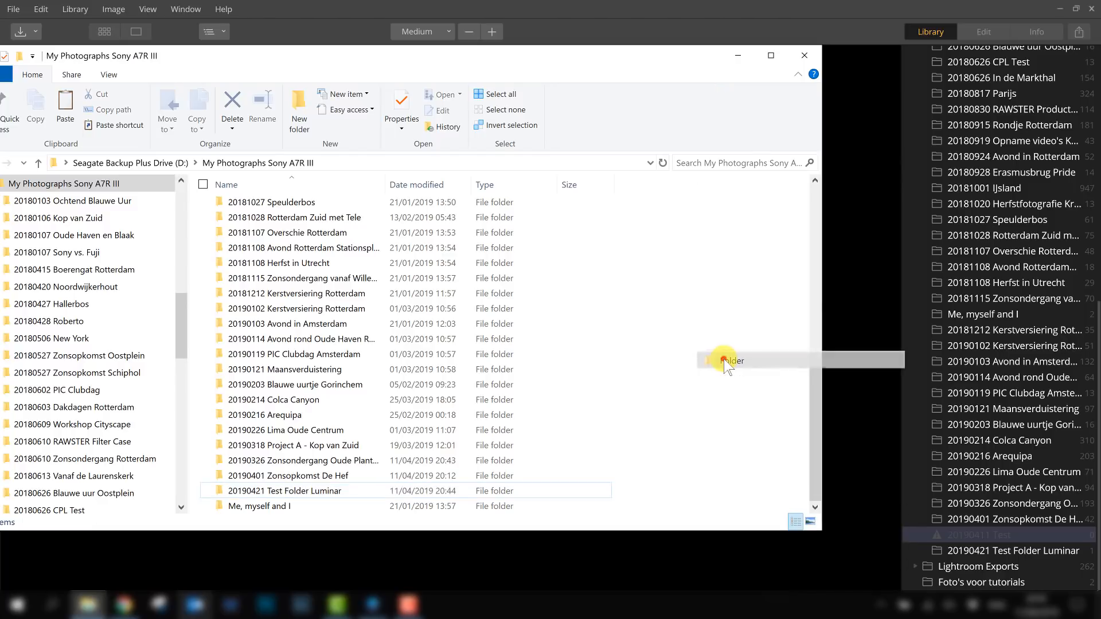
text(2)
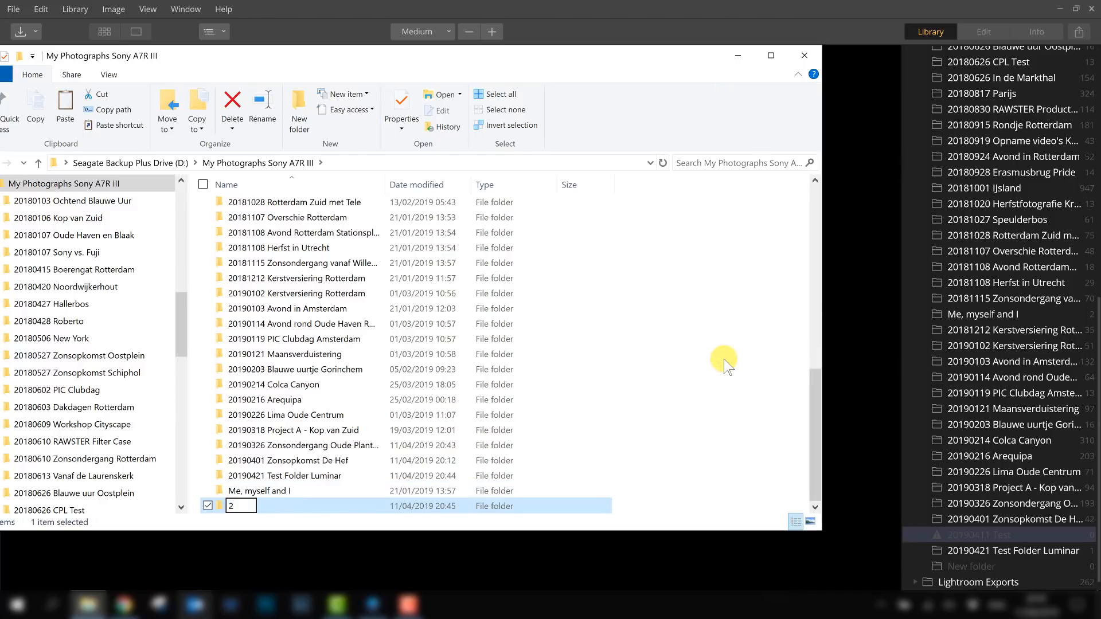
text(019)
text(0411)
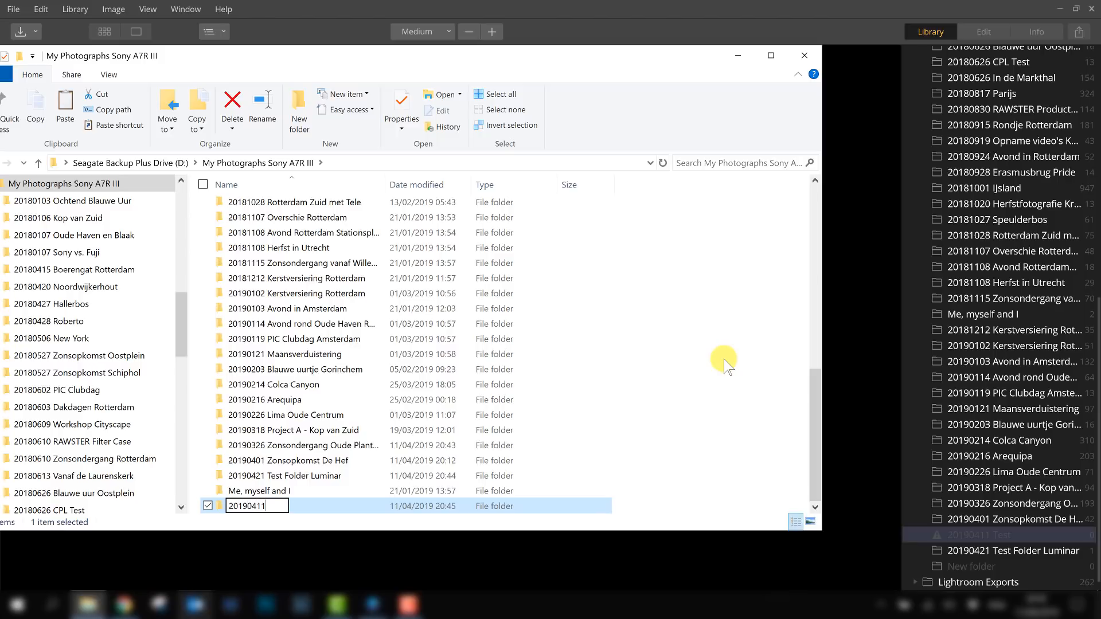
text( Test)
click(717, 356)
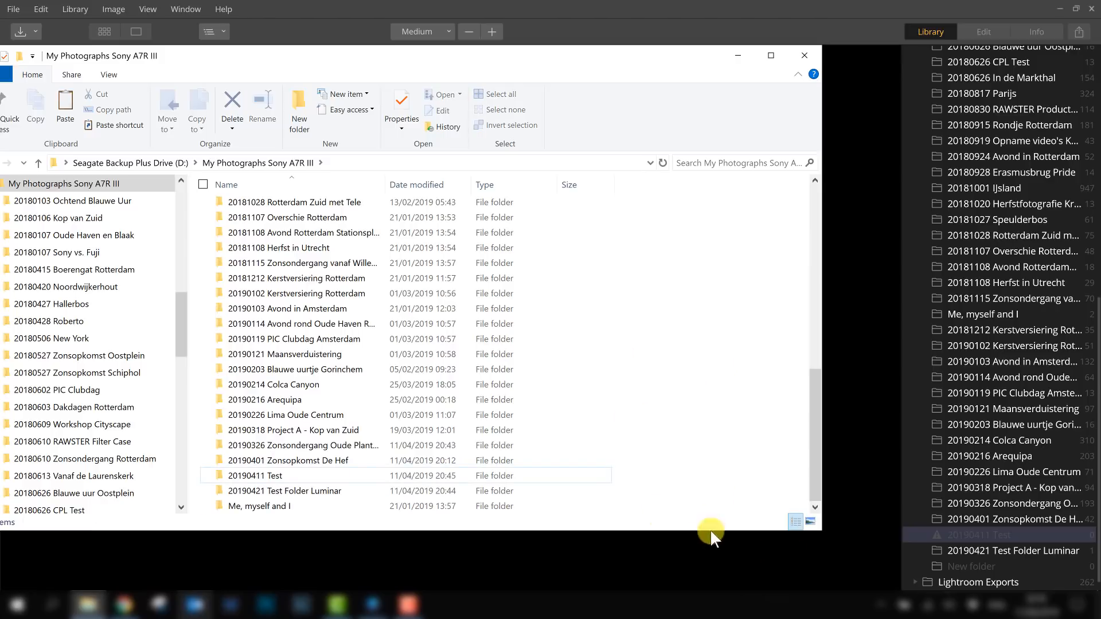
- Close Explorer and examine the library's folder list for the new disk folders
click(290, 474)
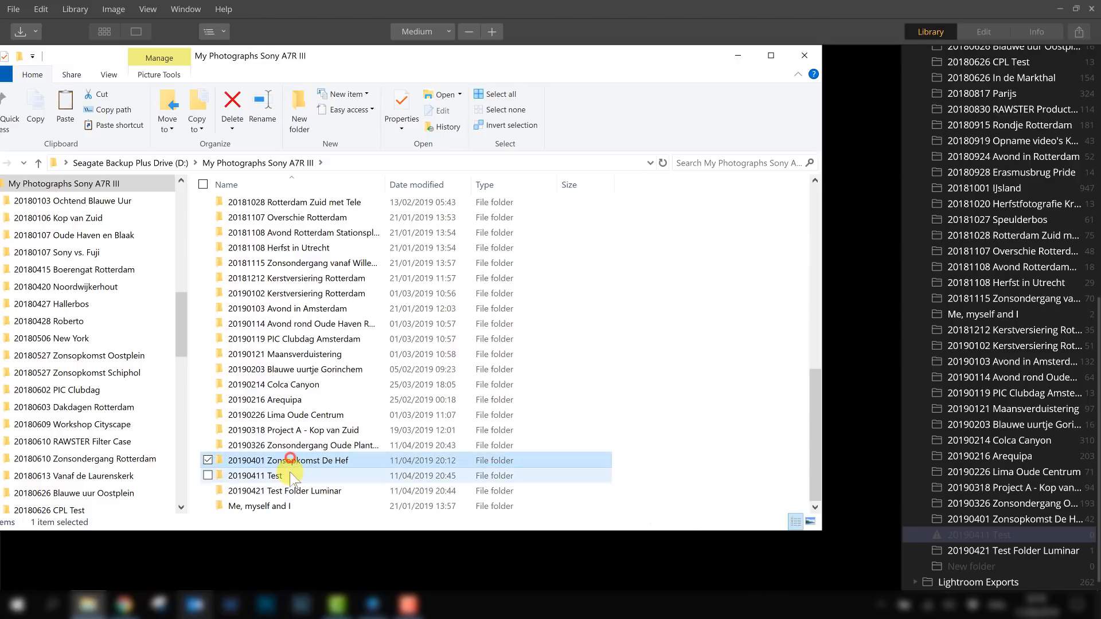
click(801, 55)
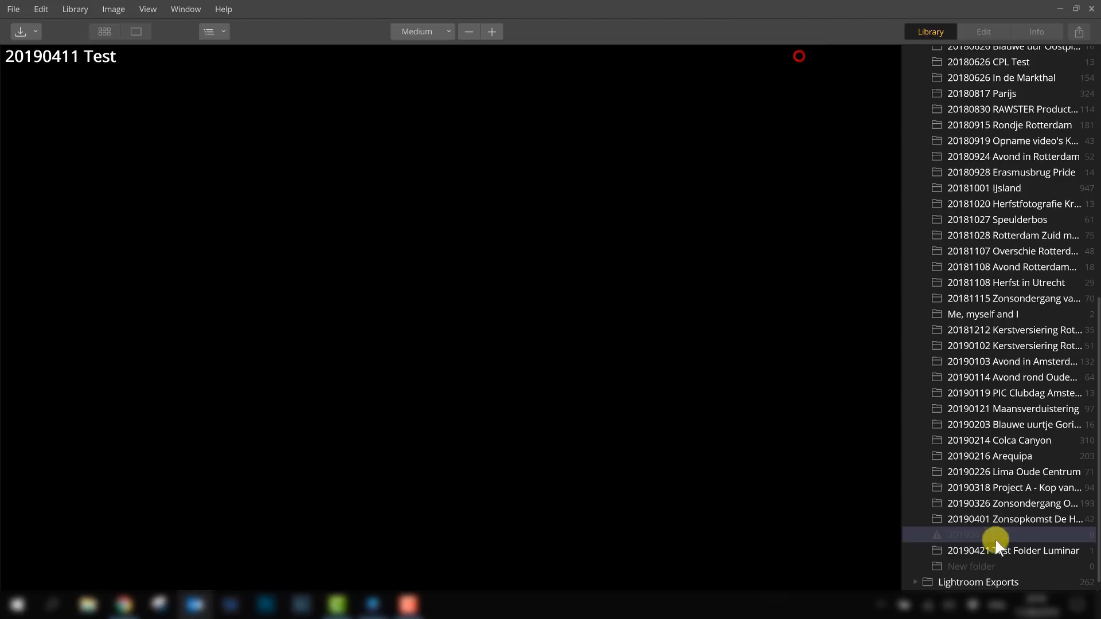
scroll(992, 549, up, 2)
scroll(984, 522, down, 2)
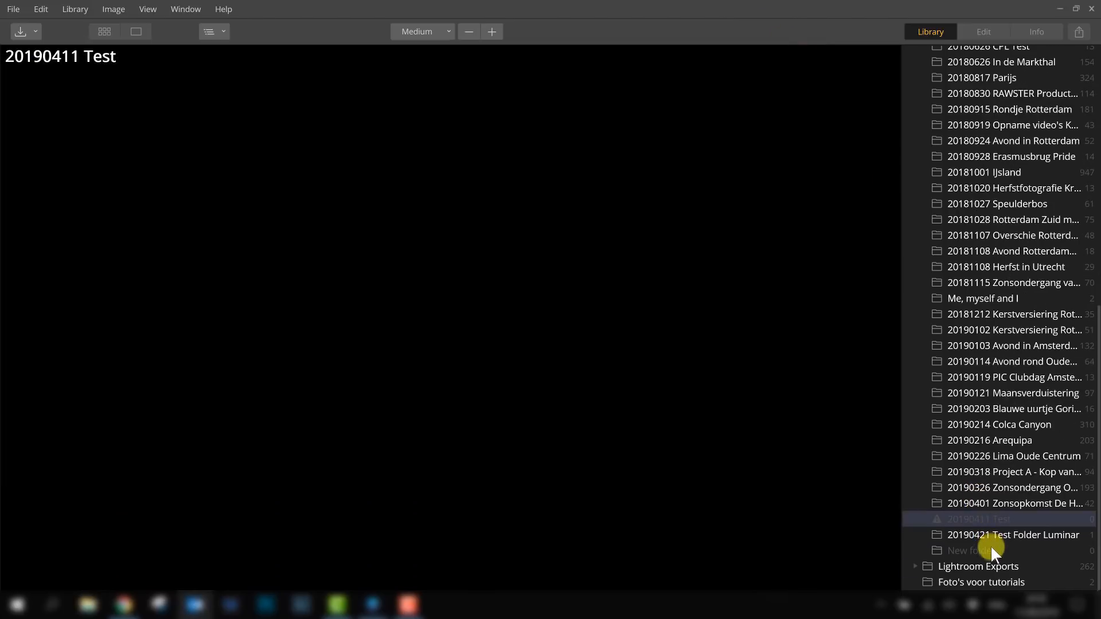
click(993, 513)
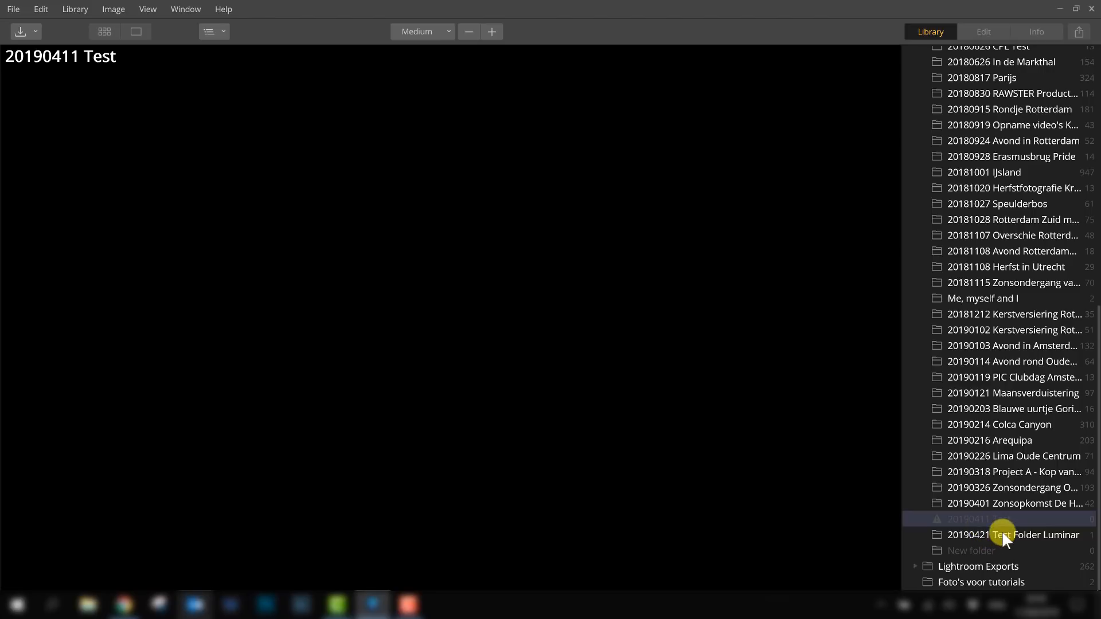
- Delete the 20190421 Test Folder Luminar folder forever from the library
click(1003, 536)
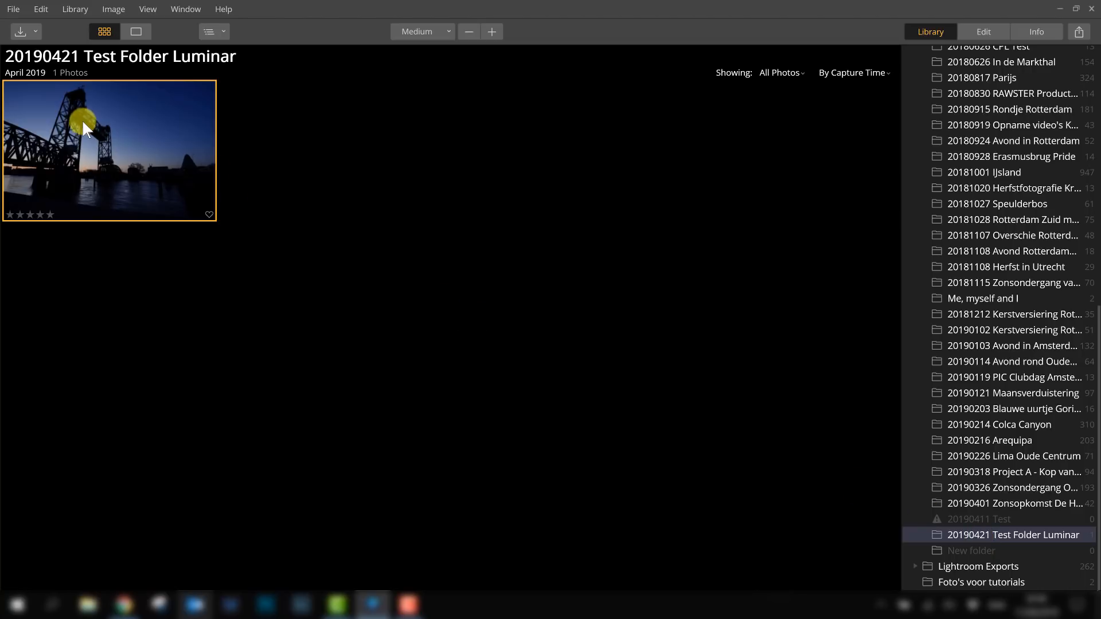
right_click(981, 535)
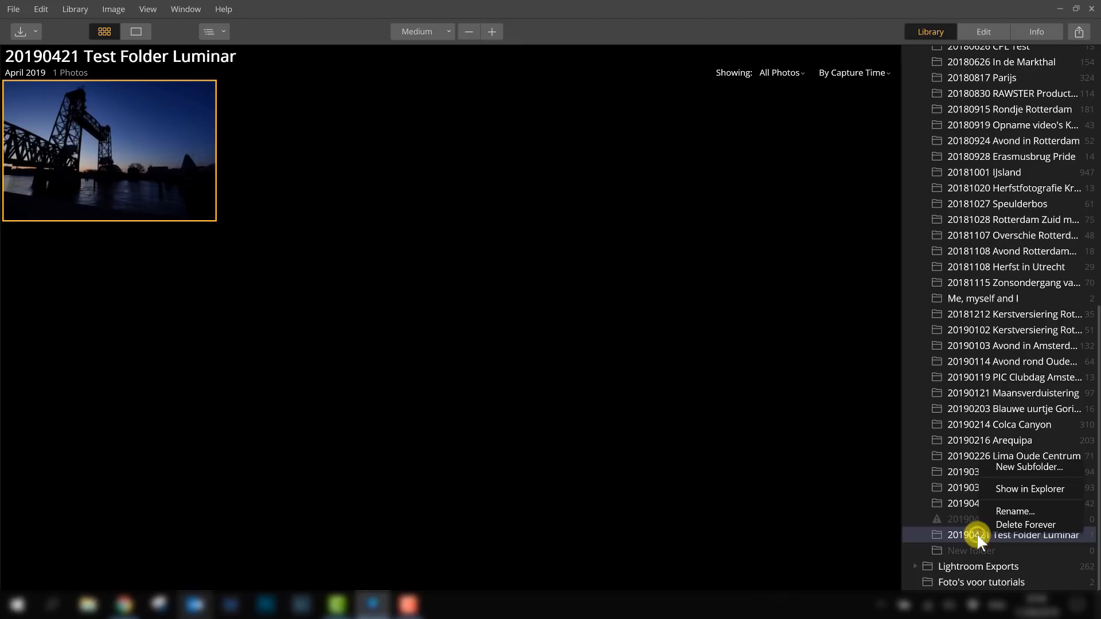
click(1017, 525)
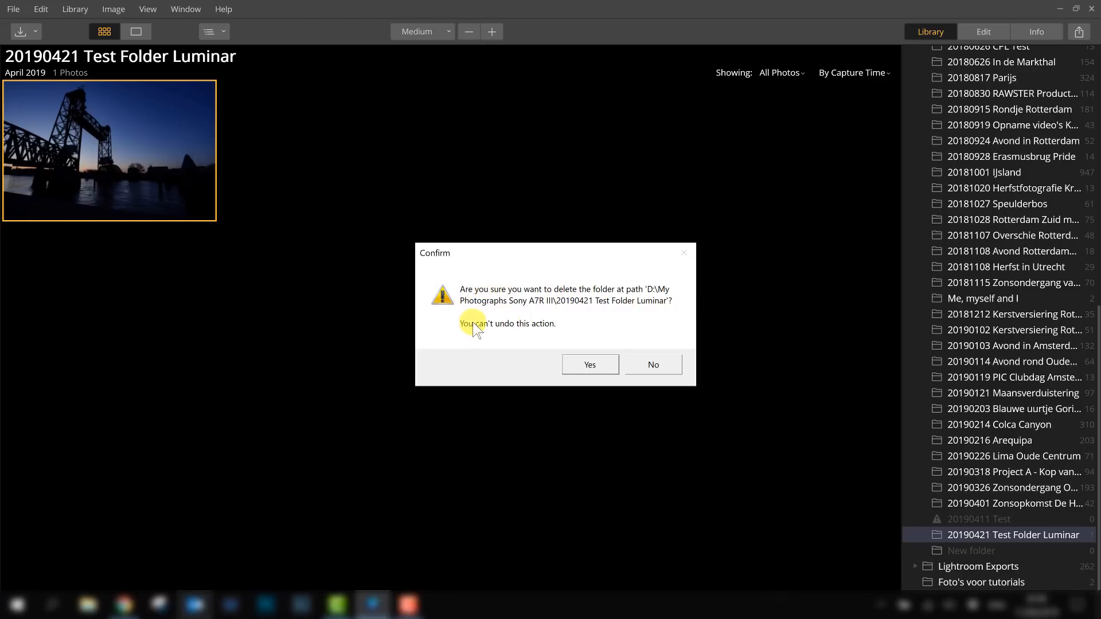
click(591, 364)
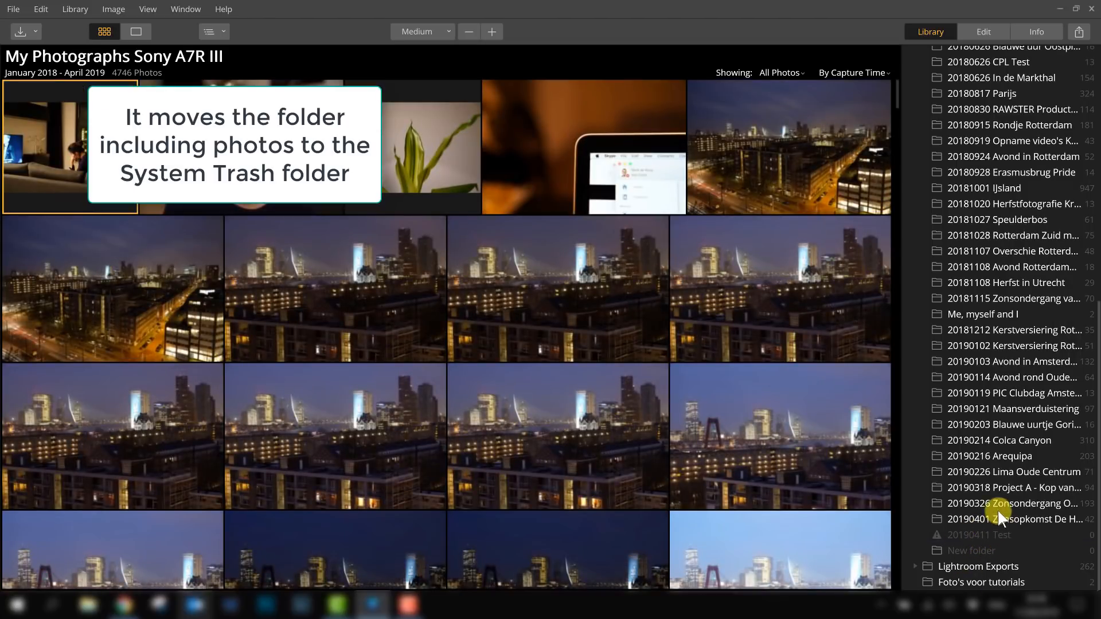
- Compare the library's 20190411 Test and New folder entries with the My Photographs Sony A7R III folder on the Seagate drive in Explorer
click(995, 535)
click(975, 549)
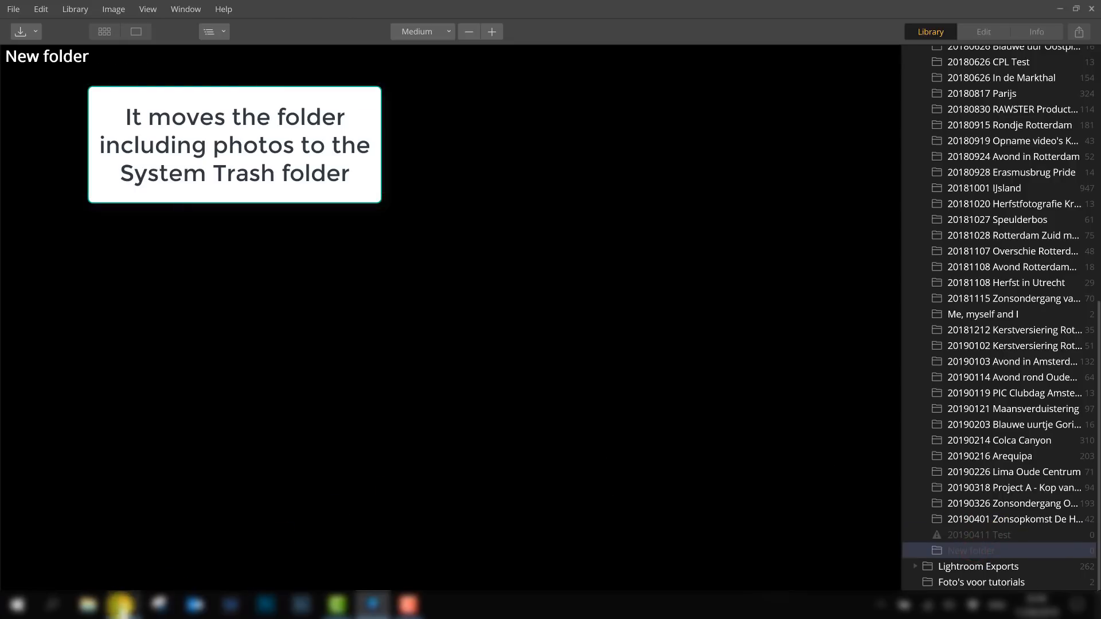
key(super+e)
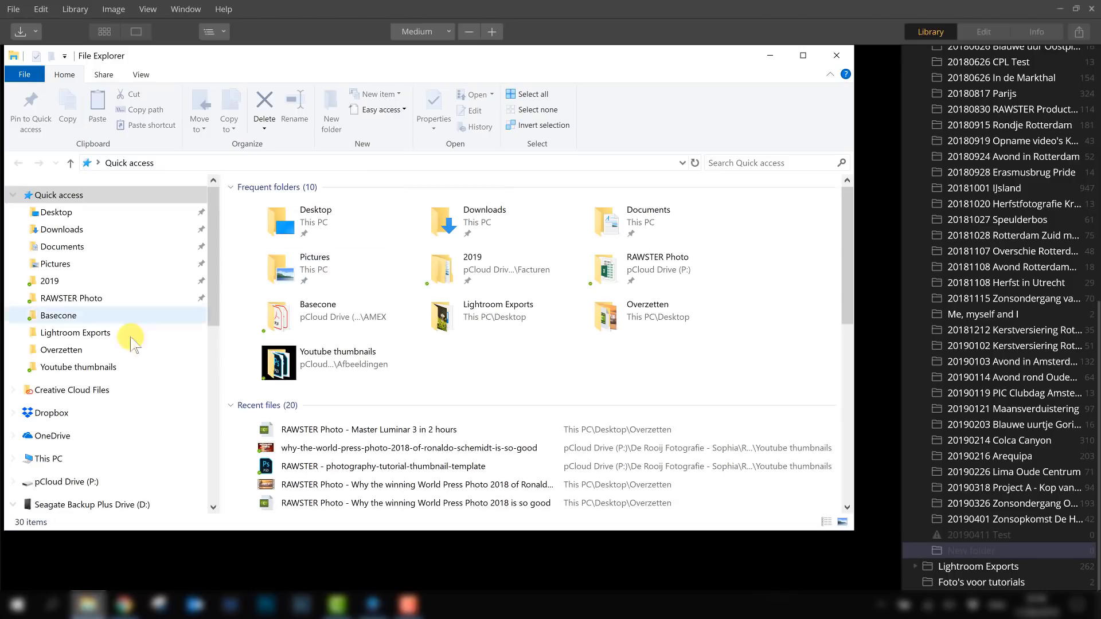
scroll(128, 373, down, 2)
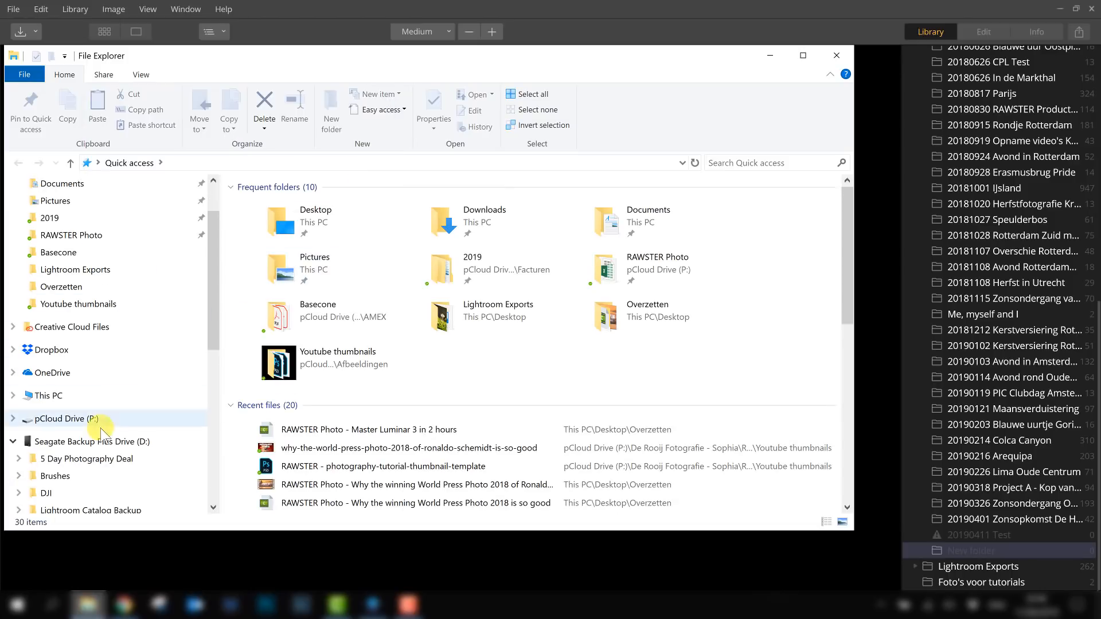
click(72, 418)
click(122, 443)
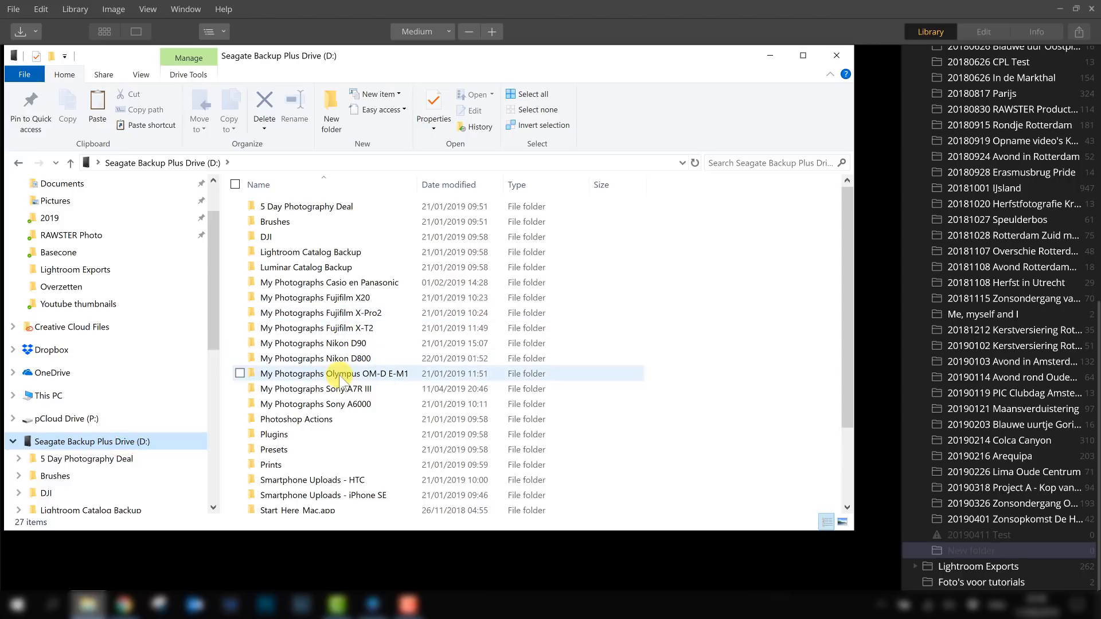
double_click(343, 389)
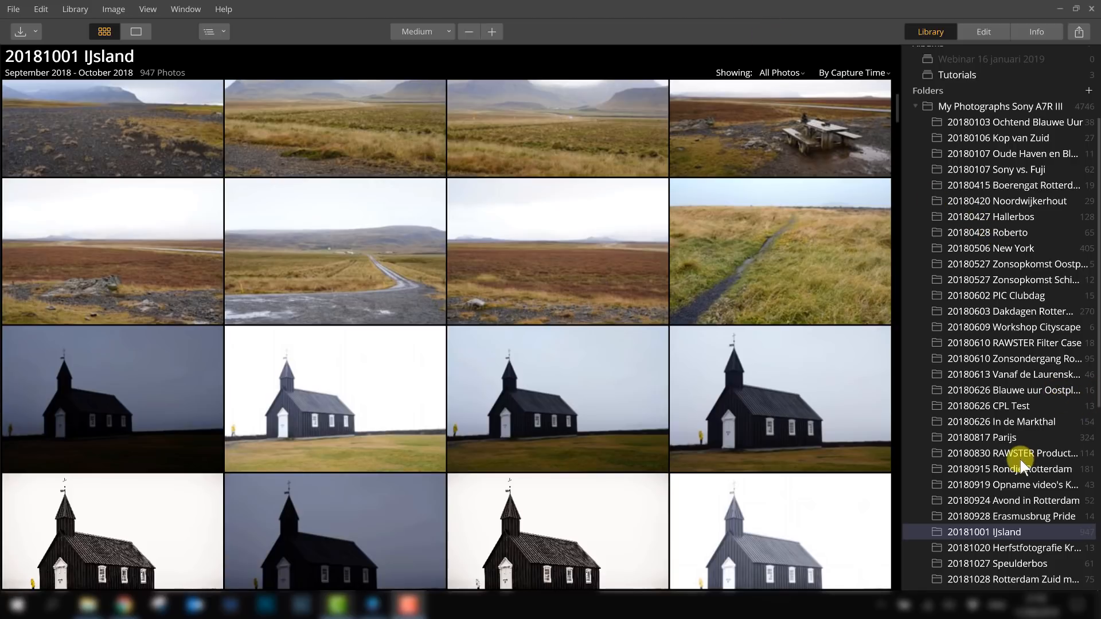
drag(1098, 383, 1098, 582)
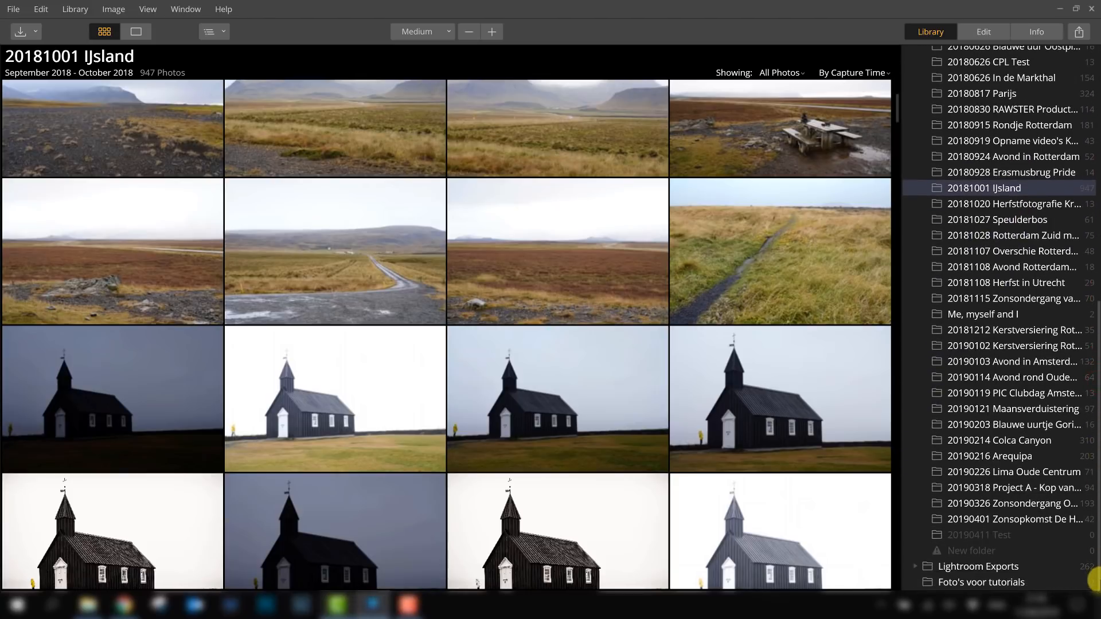
click(968, 535)
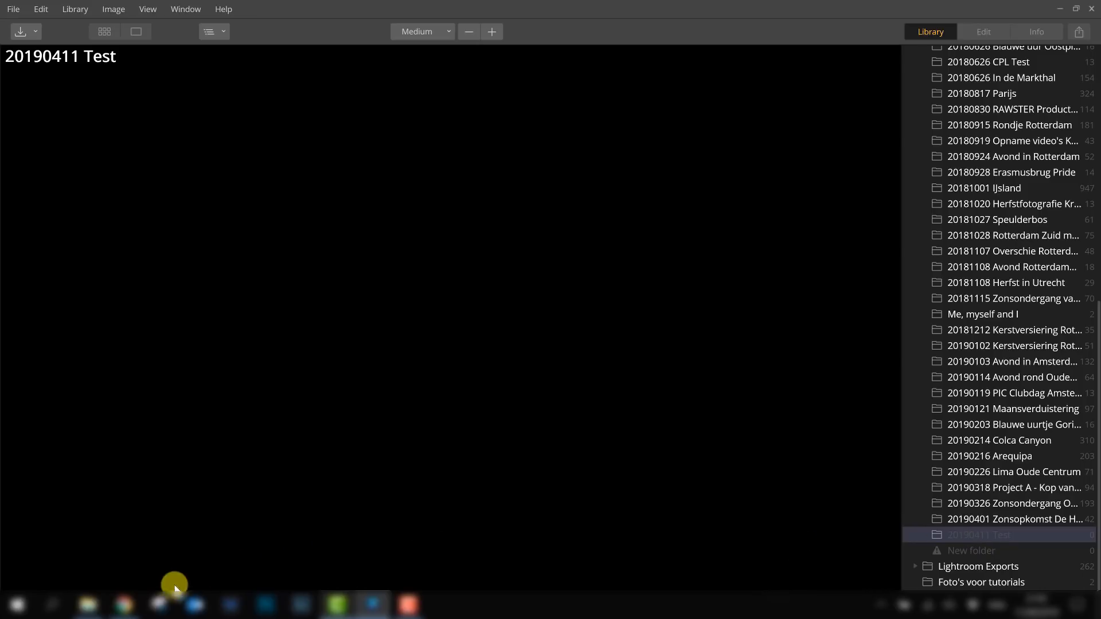
click(88, 605)
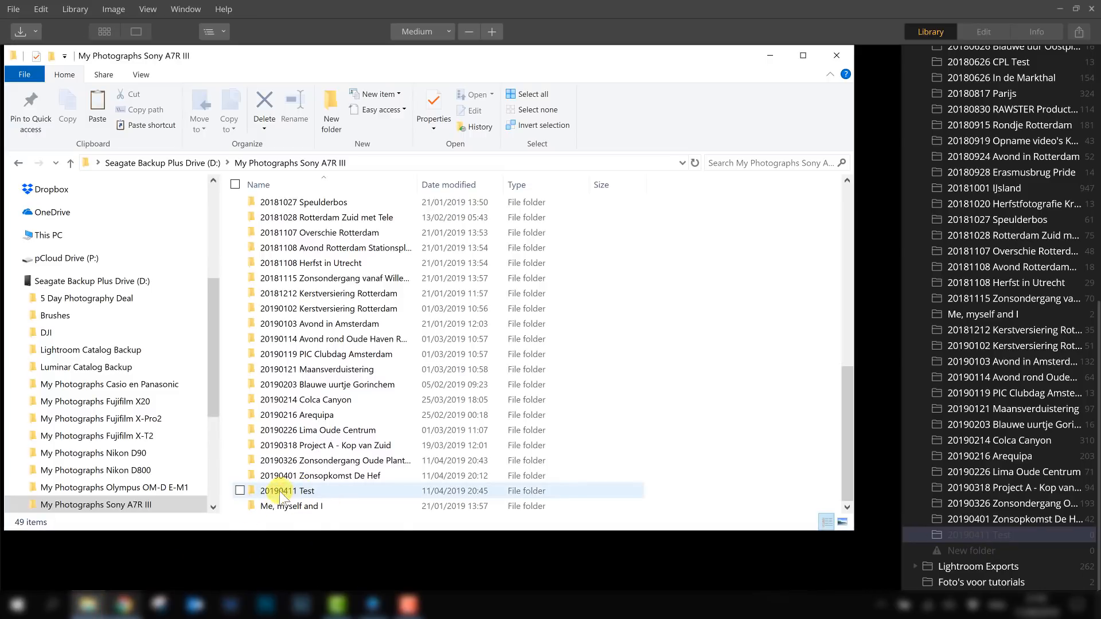
- Delete the 20190411 Test folder forever from the library
click(998, 534)
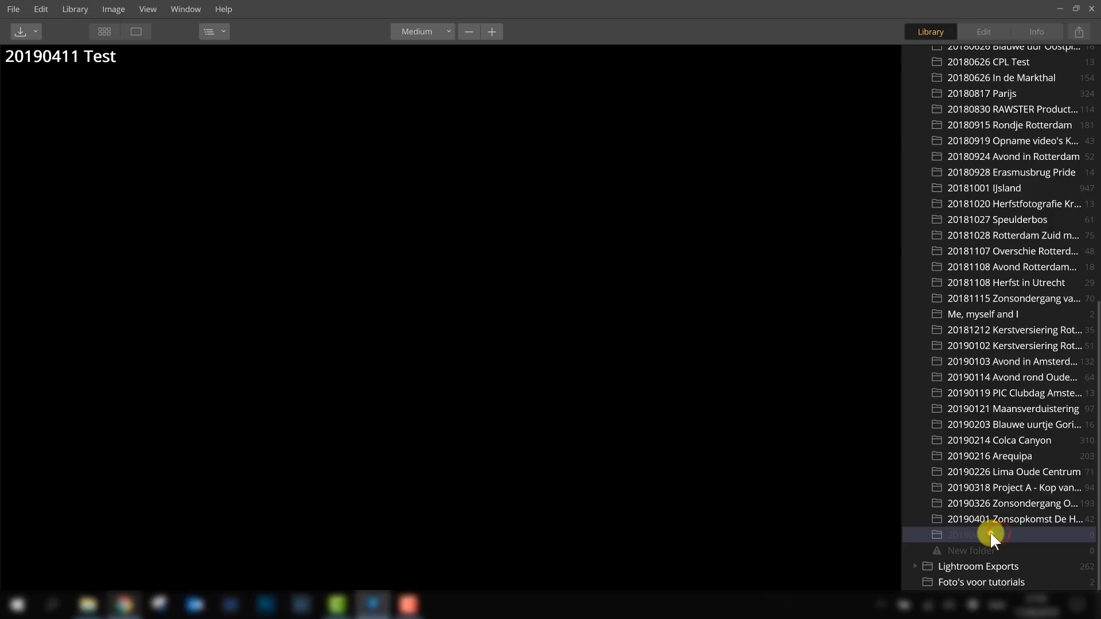
right_click(990, 534)
click(1024, 522)
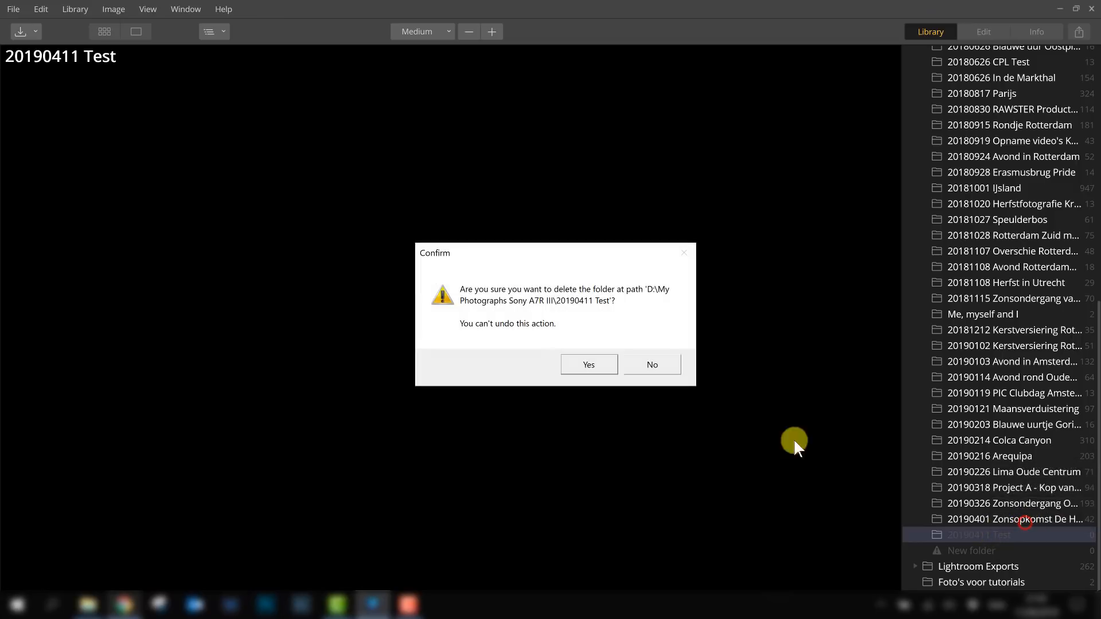
click(584, 363)
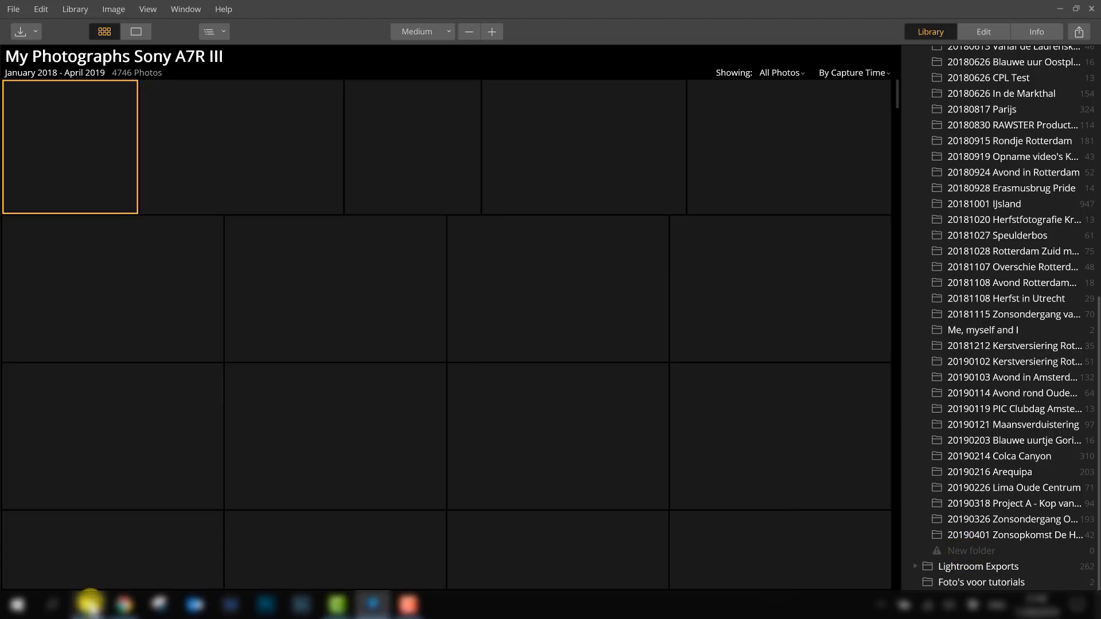
- Select five photos in the 20181001 IJsland folder and create an album from them named Best of Iceland
click(88, 604)
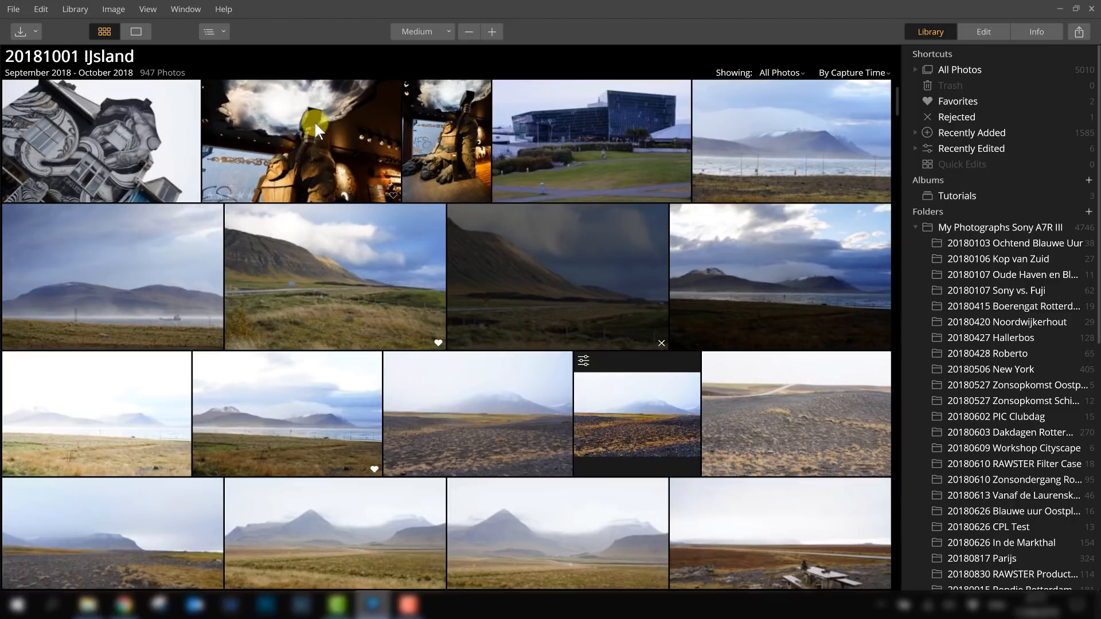
click(307, 141)
scroll(298, 201, up, 1)
click(295, 198)
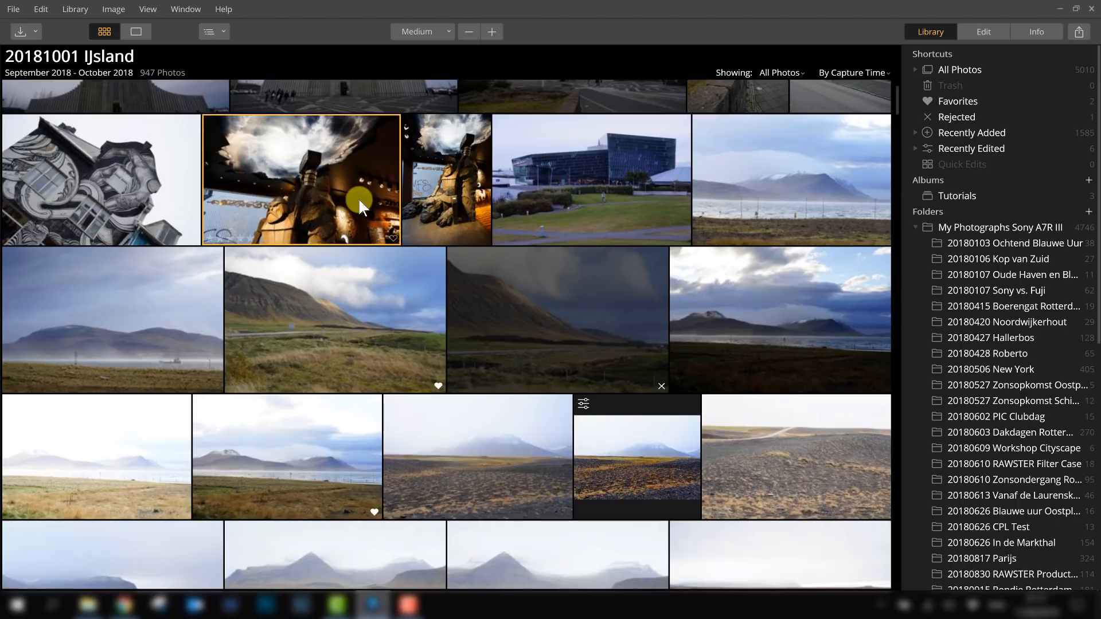
ctrl+click(384, 318)
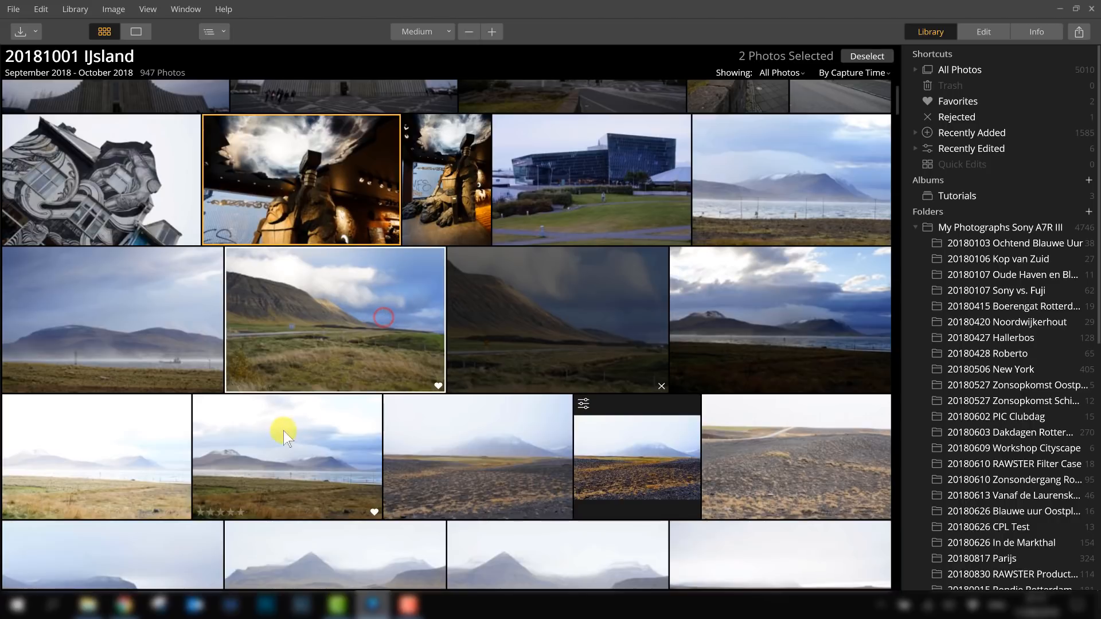
ctrl+click(462, 455)
ctrl+click(747, 312)
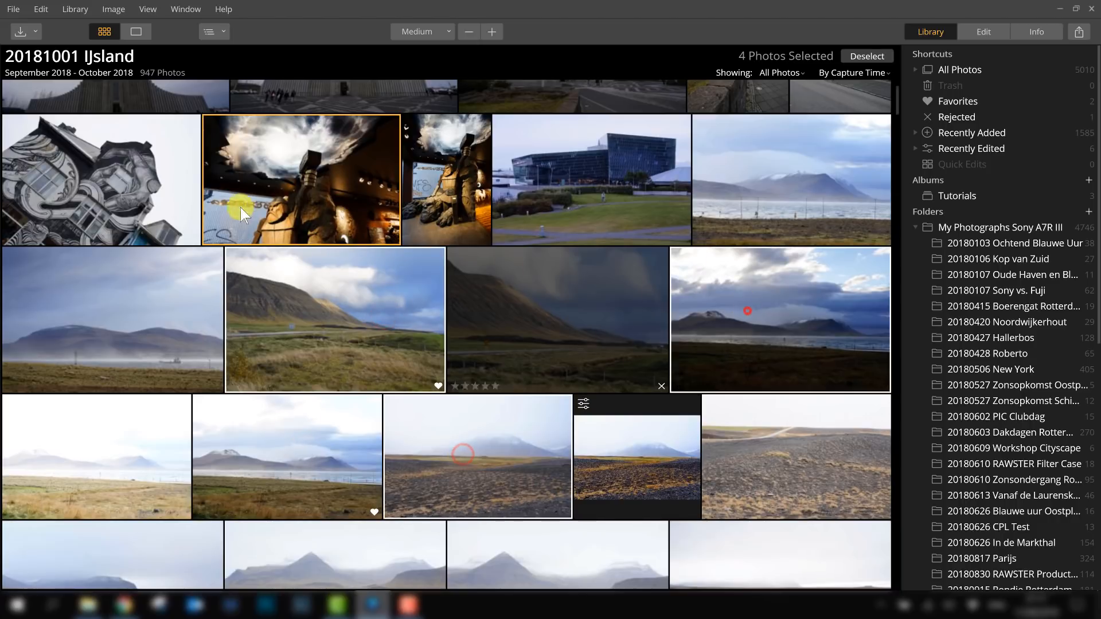
ctrl+click(111, 181)
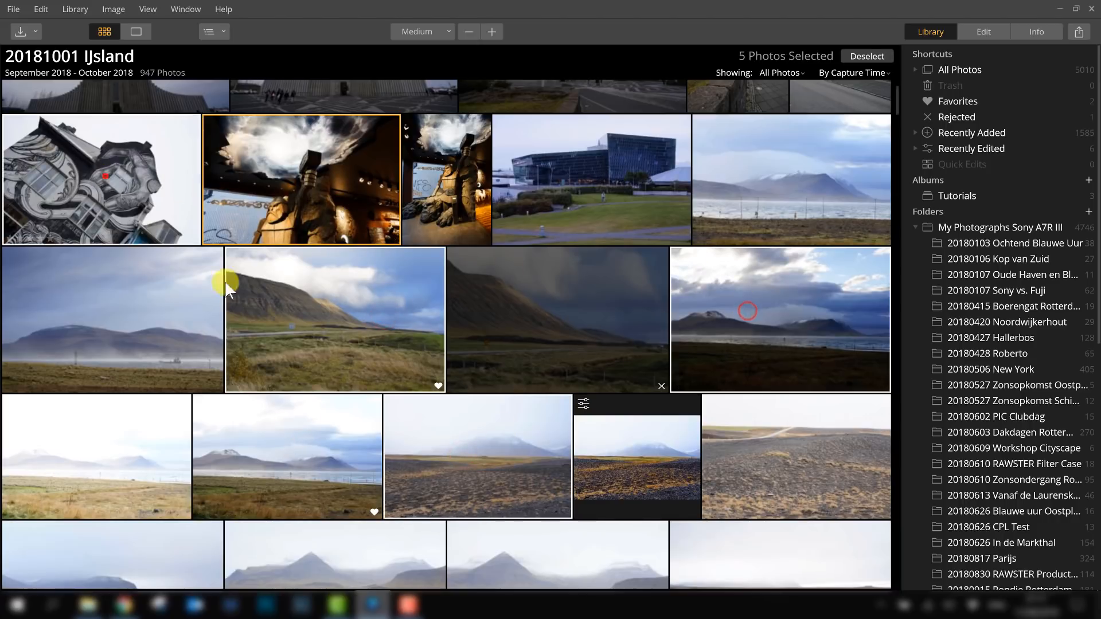
right_click(295, 161)
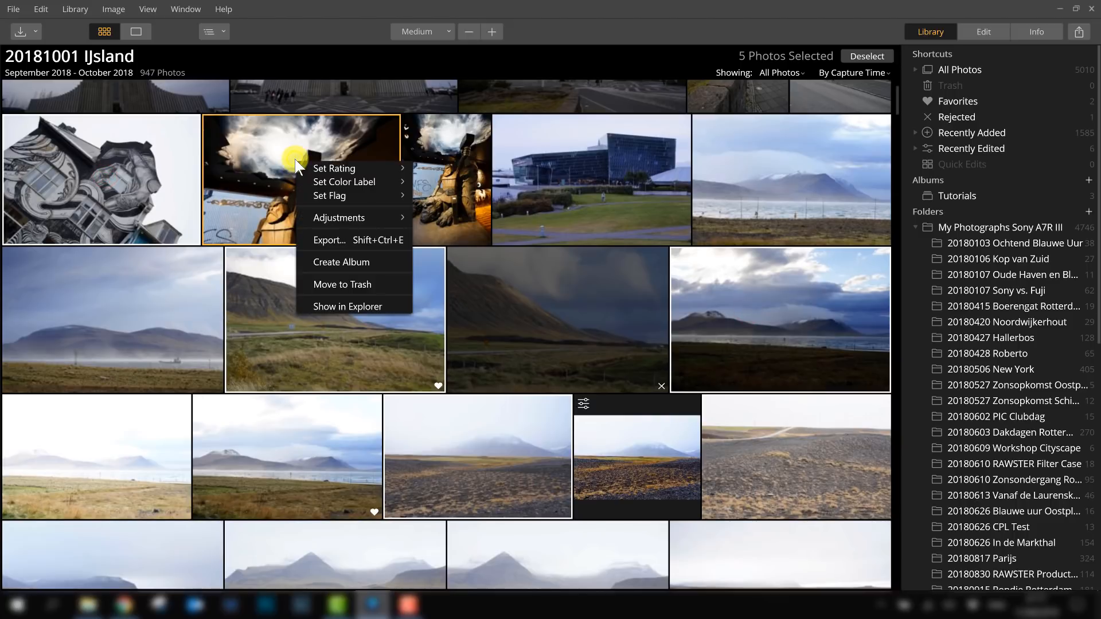
click(324, 263)
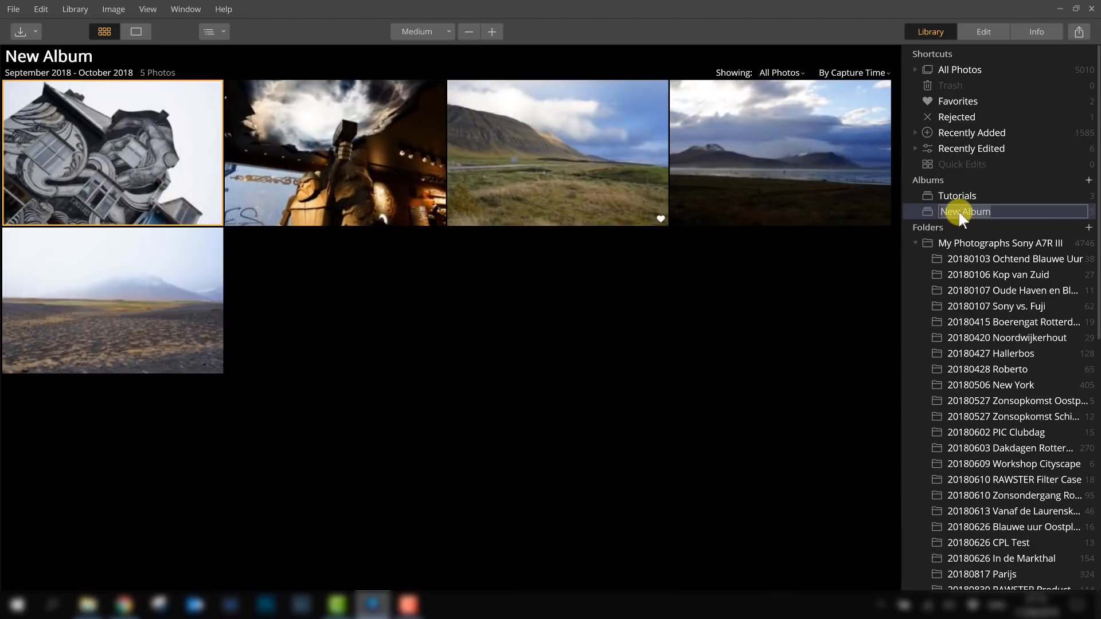
text(Best of Iceland)
- Reopen the 20181001 IJsland folder and add the church photo to the Best of Iceland album
scroll(1050, 338, down, 6)
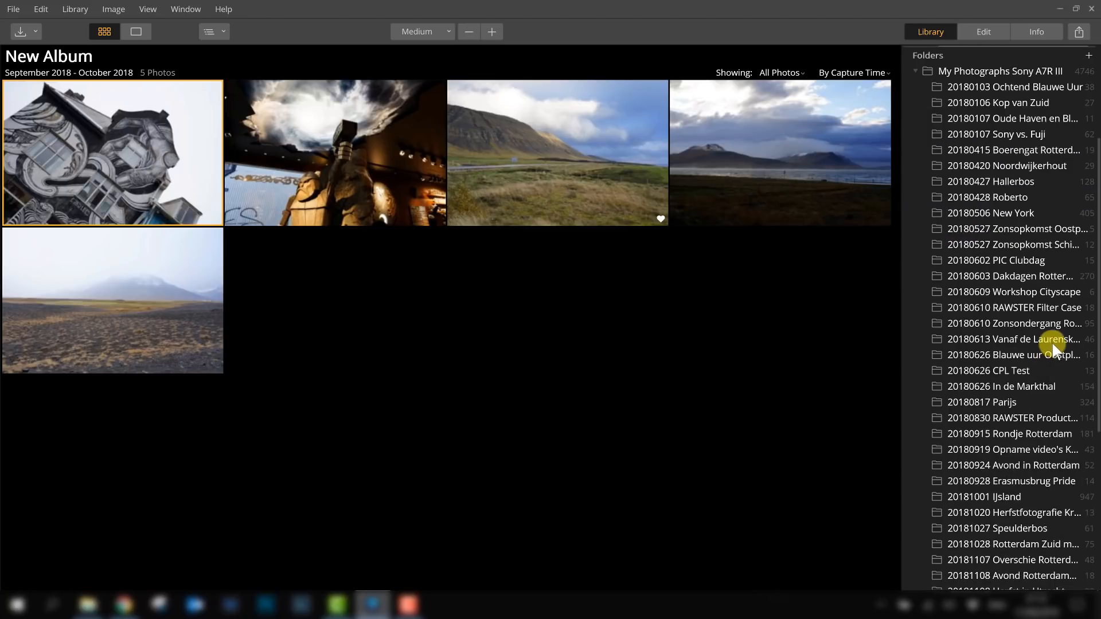
click(1020, 431)
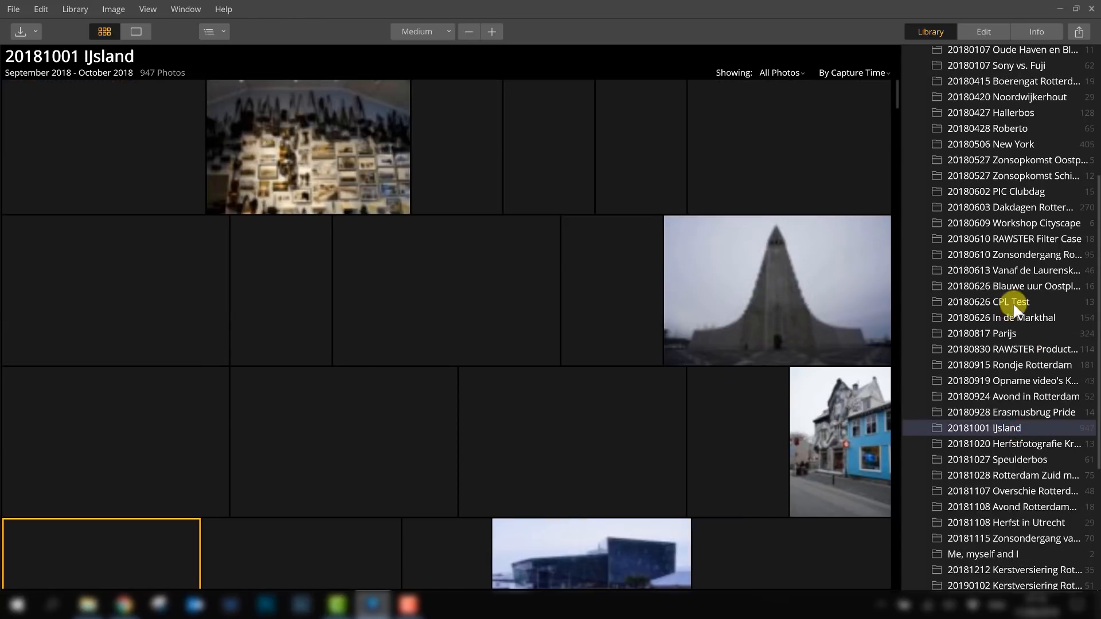
scroll(1014, 303, up, 6)
drag(770, 293, 963, 216)
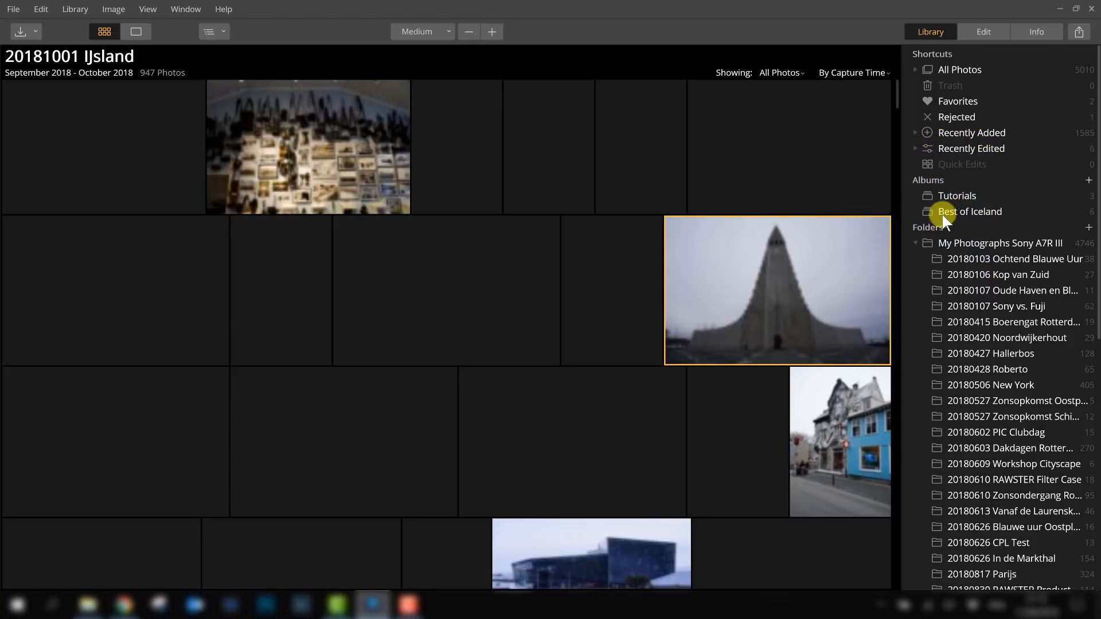
- Open the Best of Iceland album to review its photos, then return to the 20181001 IJsland folder
click(946, 212)
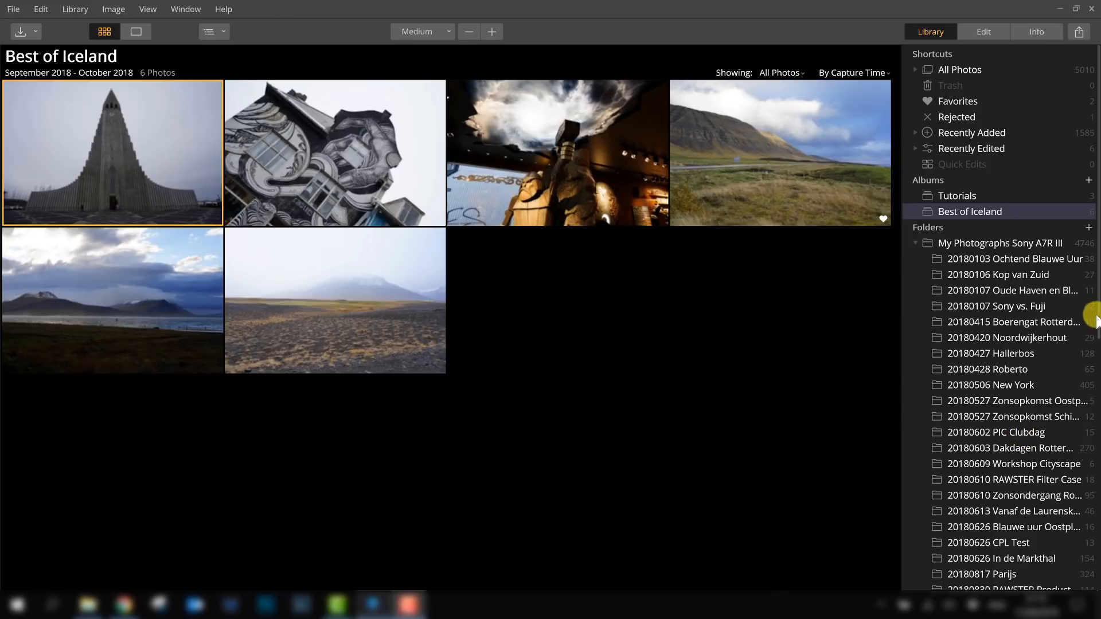
scroll(1091, 298, down, 2)
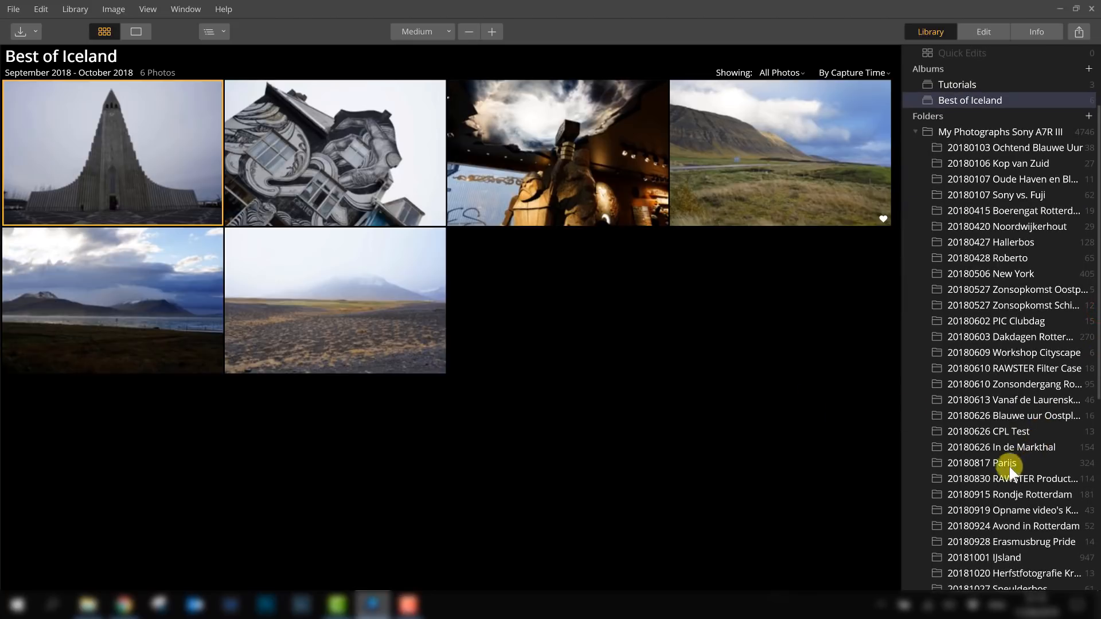
click(1012, 559)
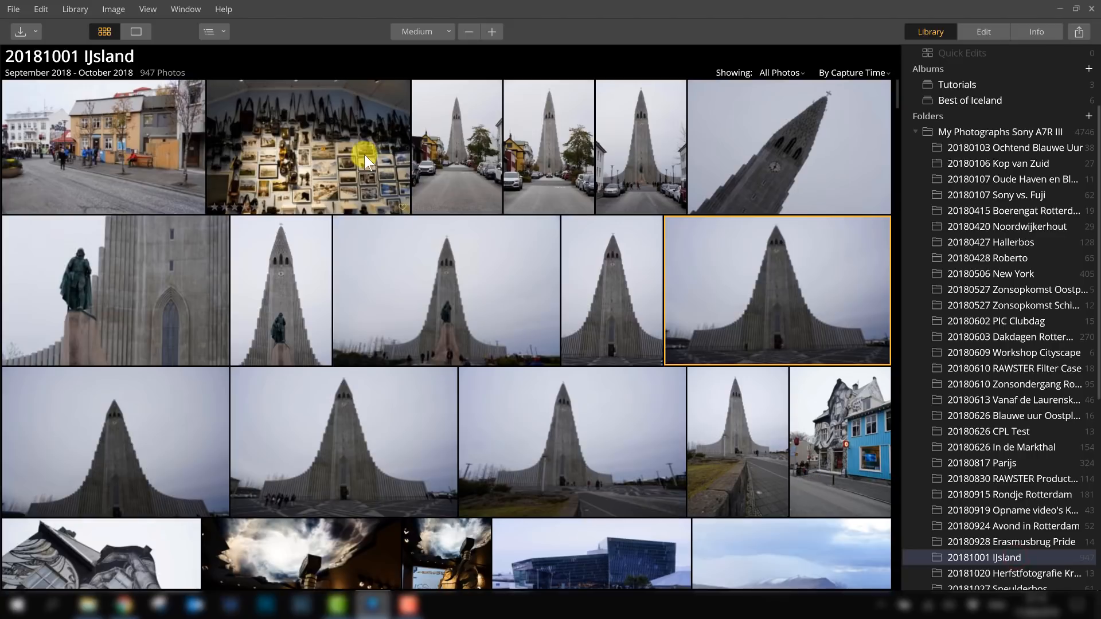
- Examine the folder's sort options for the photo grid
scroll(364, 153, down, 3)
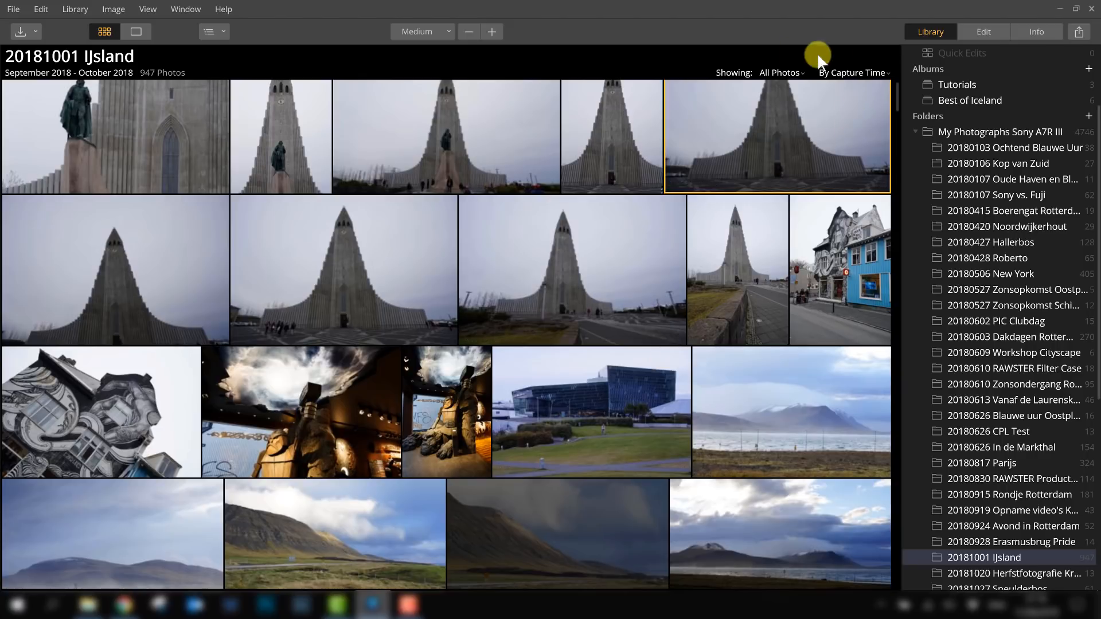
click(851, 75)
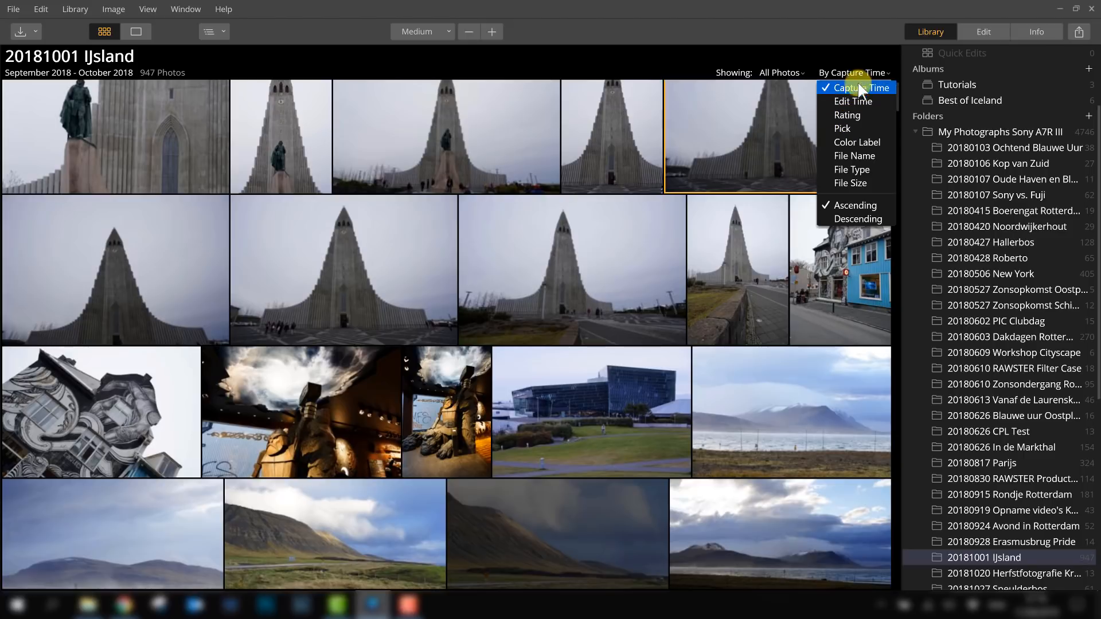
click(861, 56)
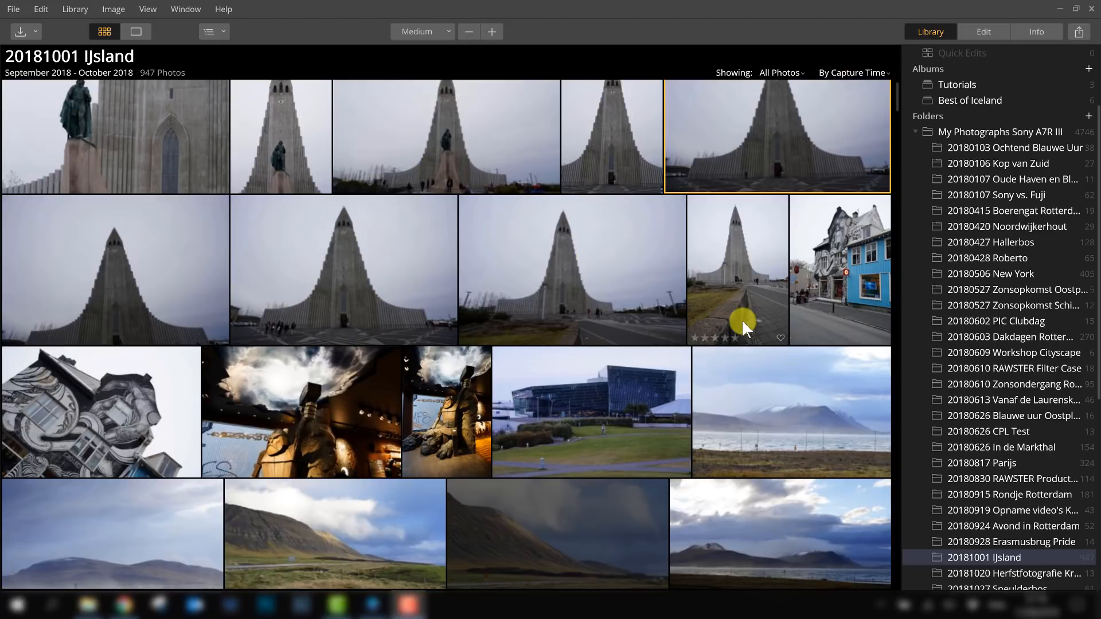
- Select the coastal road photo and open it for editing
drag(896, 89, 887, 127)
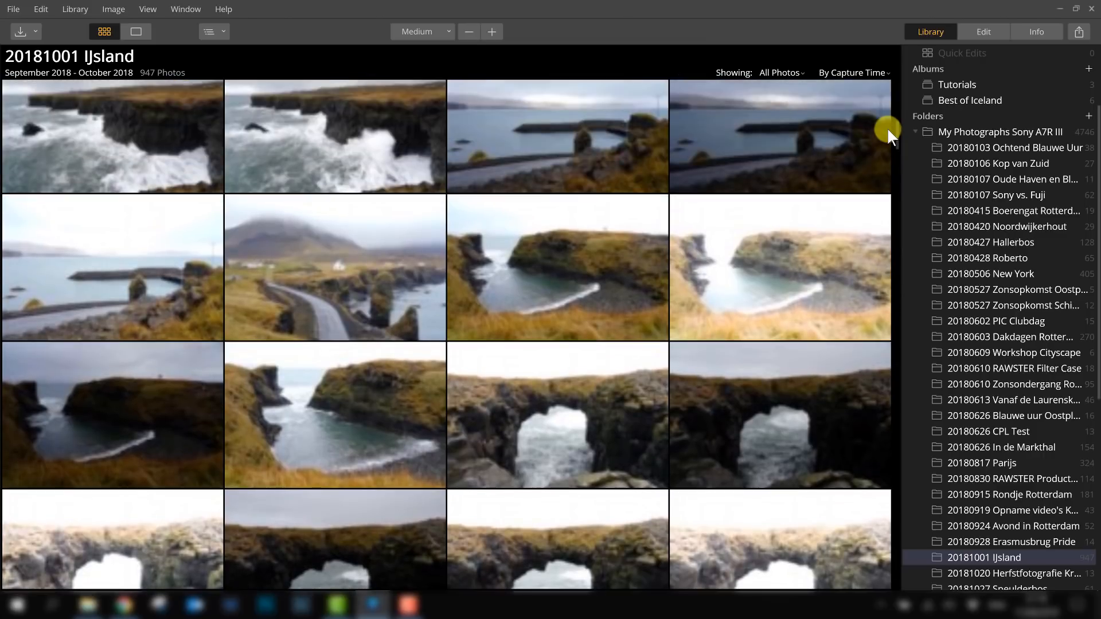
click(314, 270)
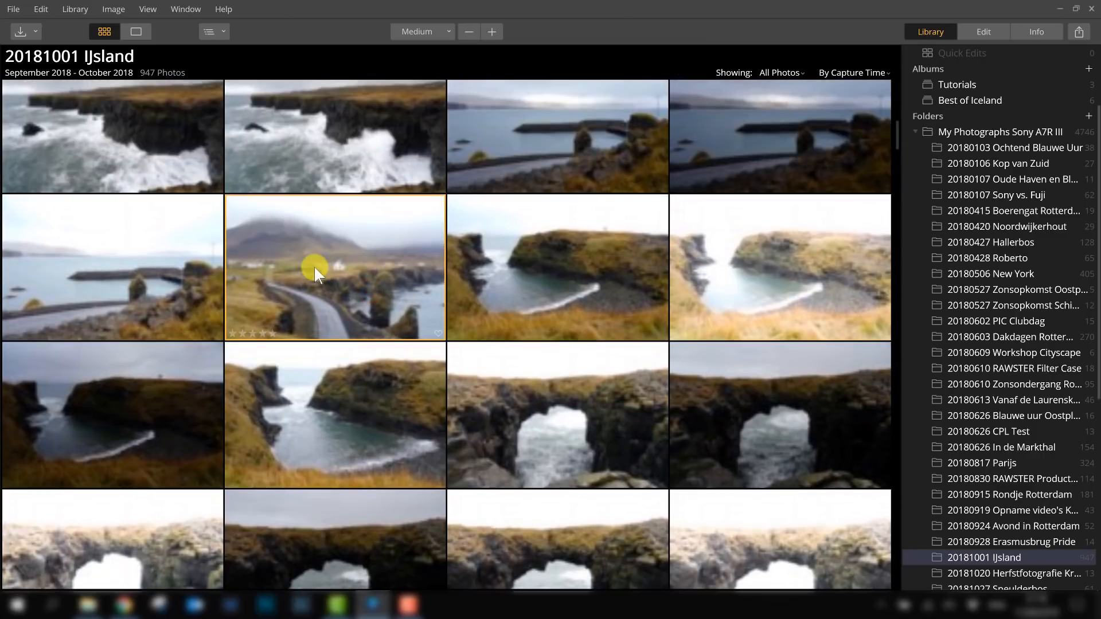
click(983, 32)
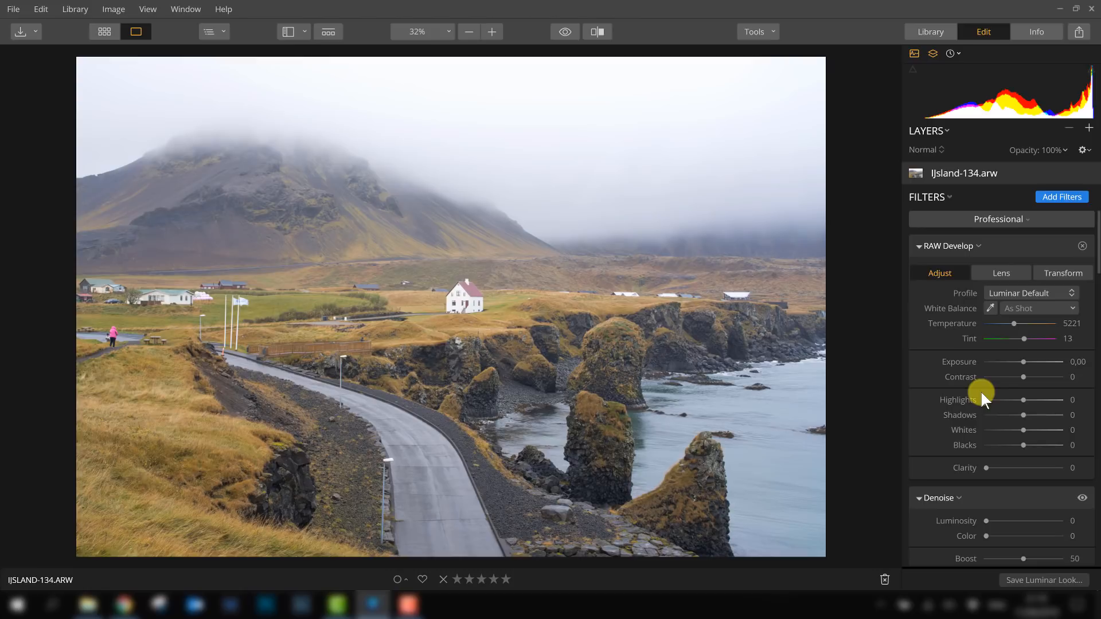
- Browse the Filters Catalog categories and close it again
click(1061, 197)
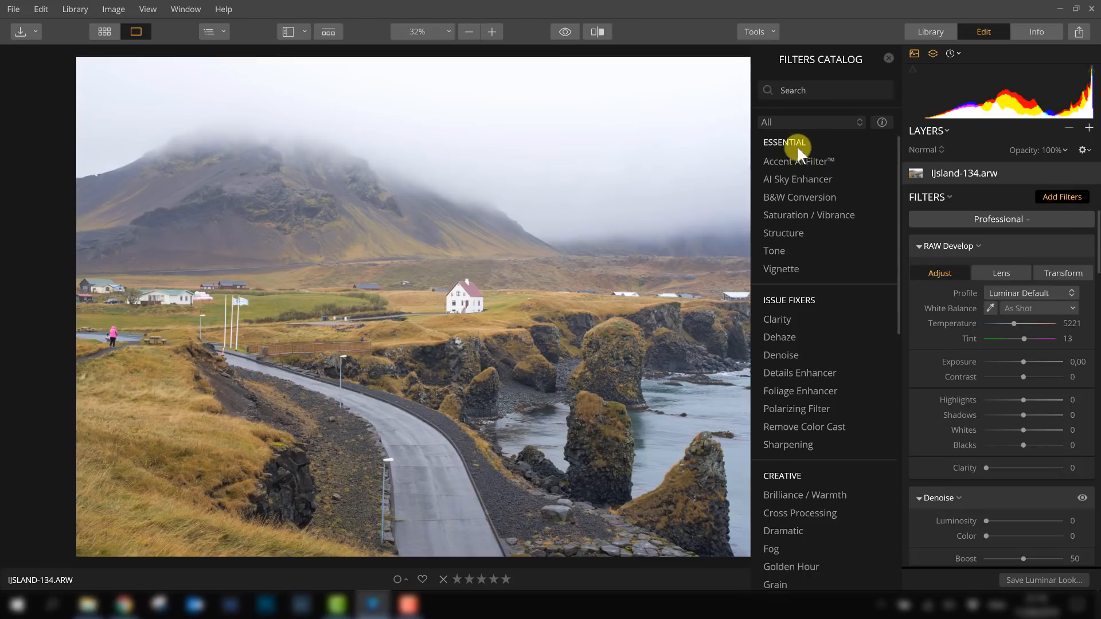
scroll(797, 270, down, 6)
scroll(799, 278, down, 5)
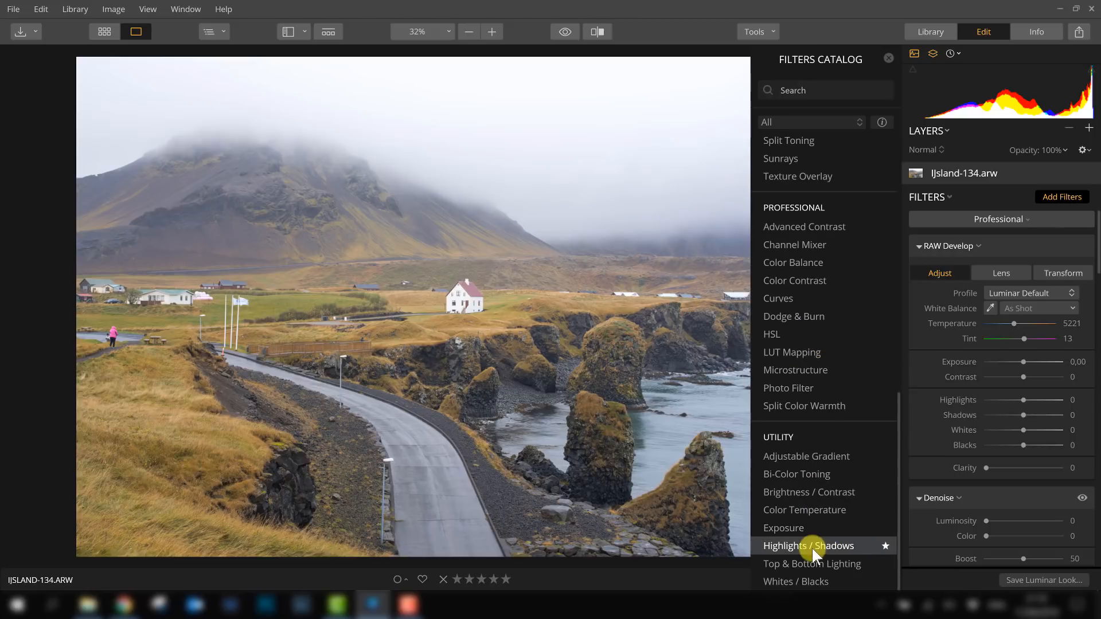
scroll(817, 537, up, 4)
scroll(821, 531, up, 5)
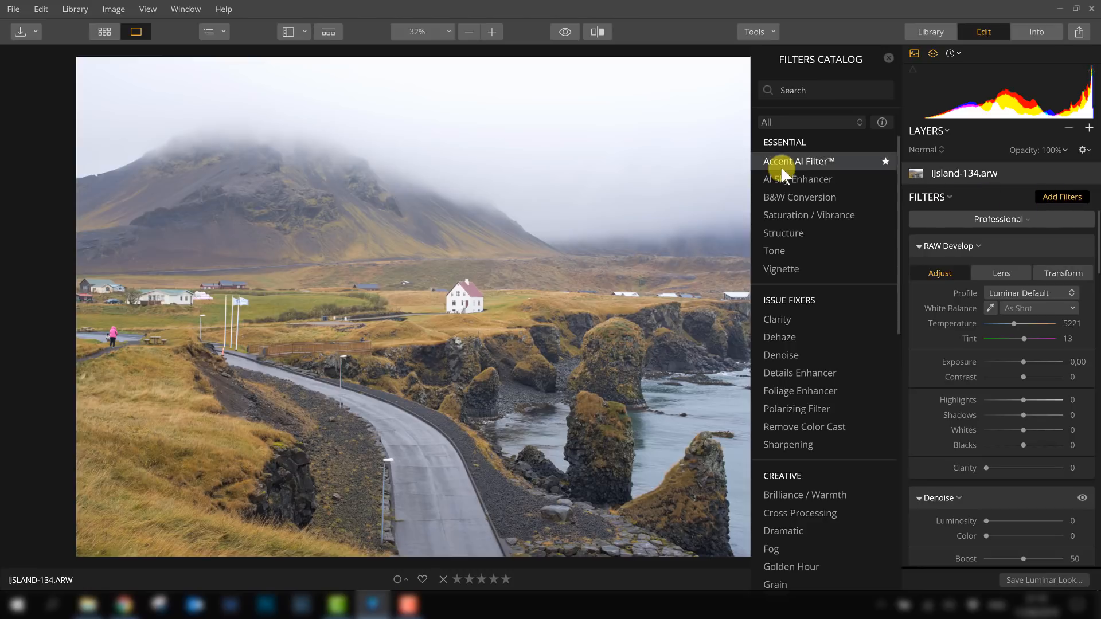
click(1053, 198)
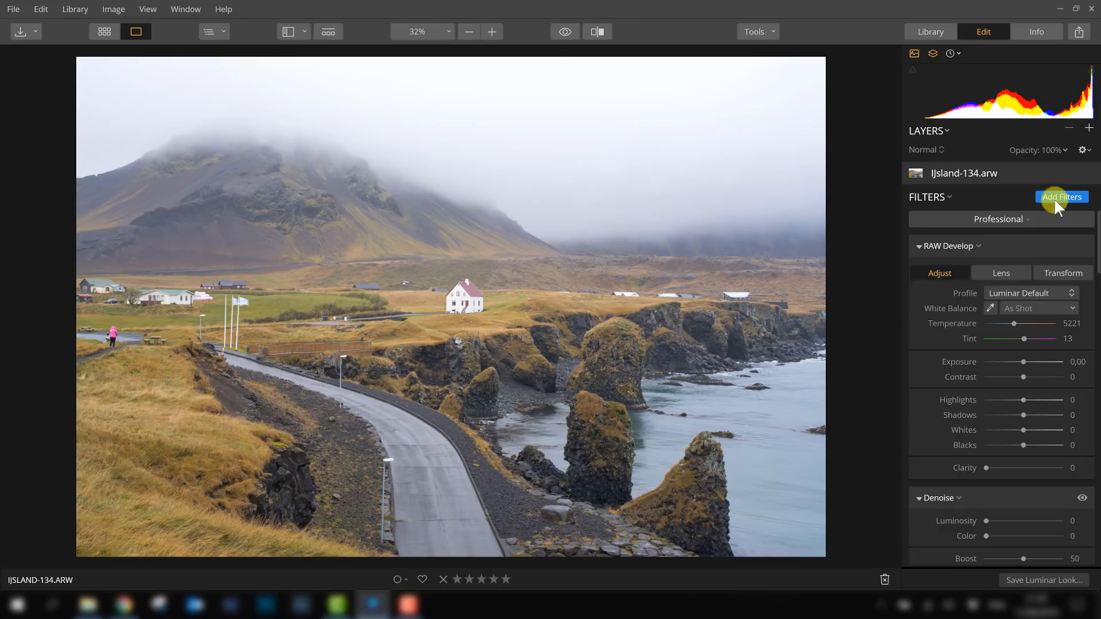
- Inspect the workspace choices and scroll through the Professional workspace's filter panels
click(961, 222)
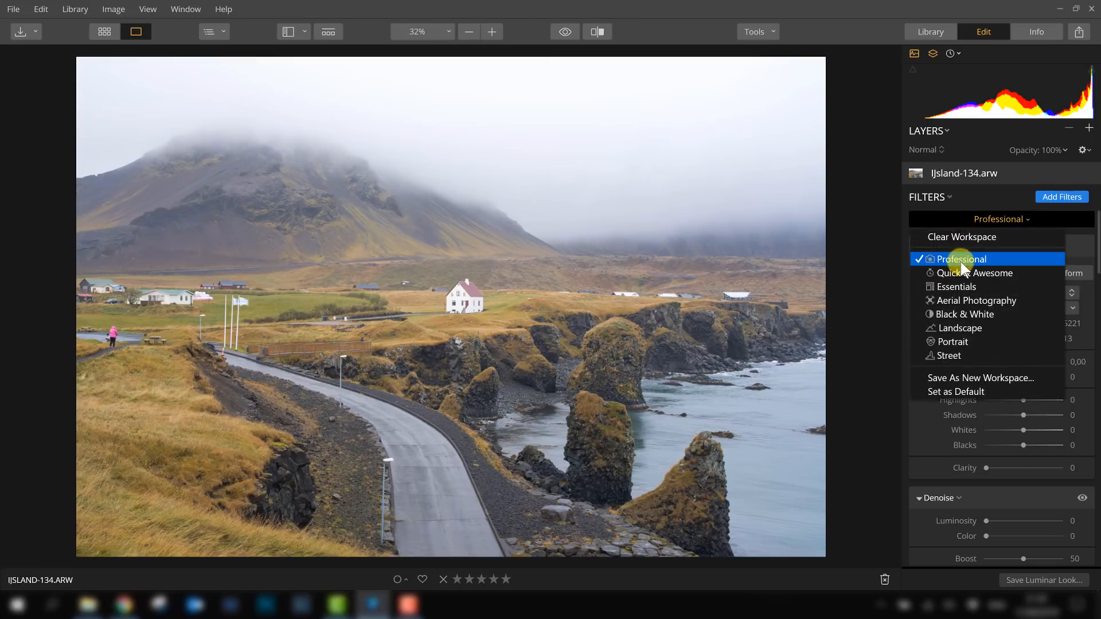
click(998, 219)
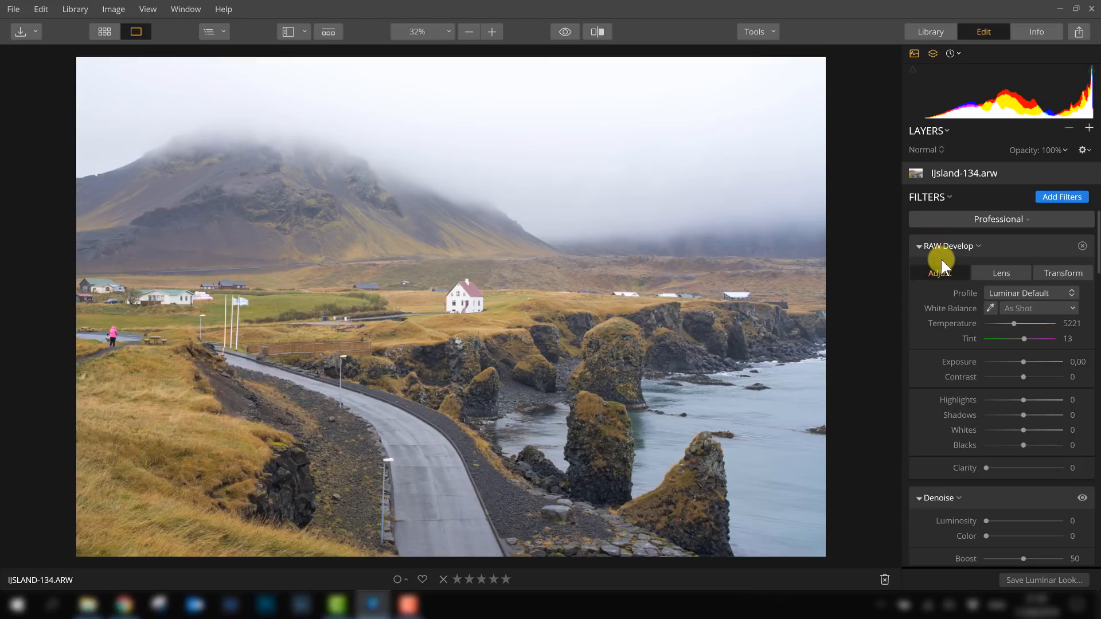
scroll(941, 259, down, 5)
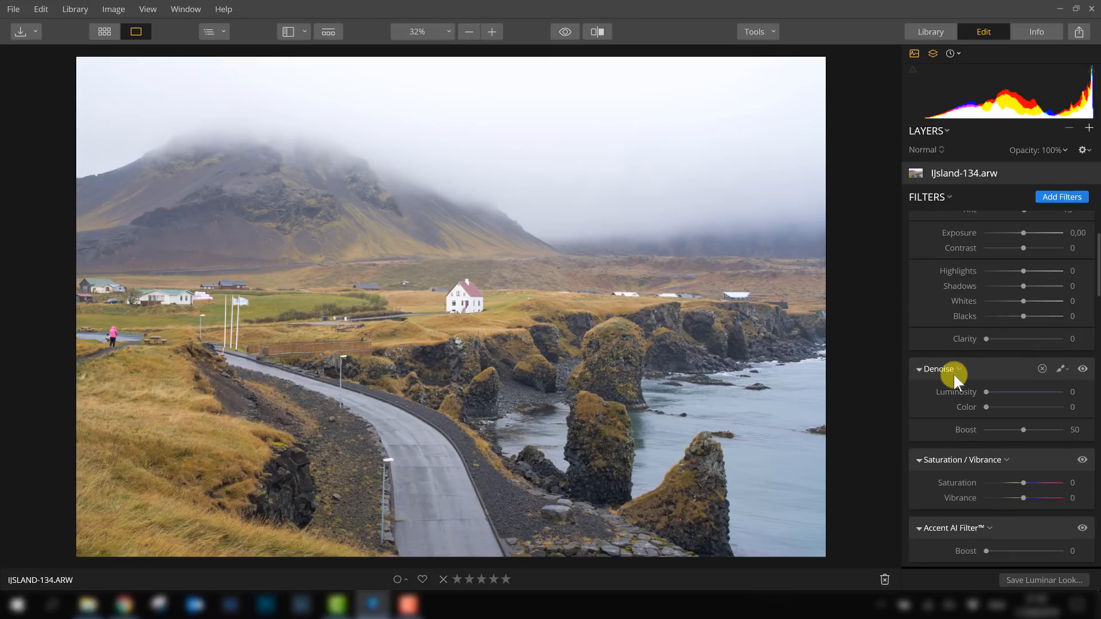
scroll(940, 380, down, 3)
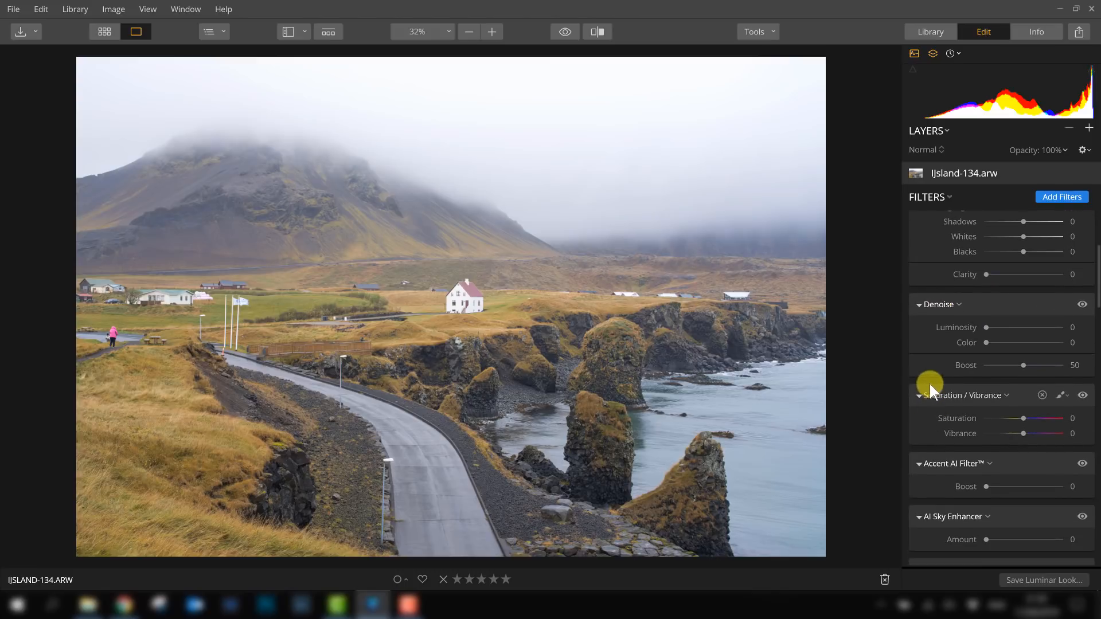
scroll(991, 394, down, 2)
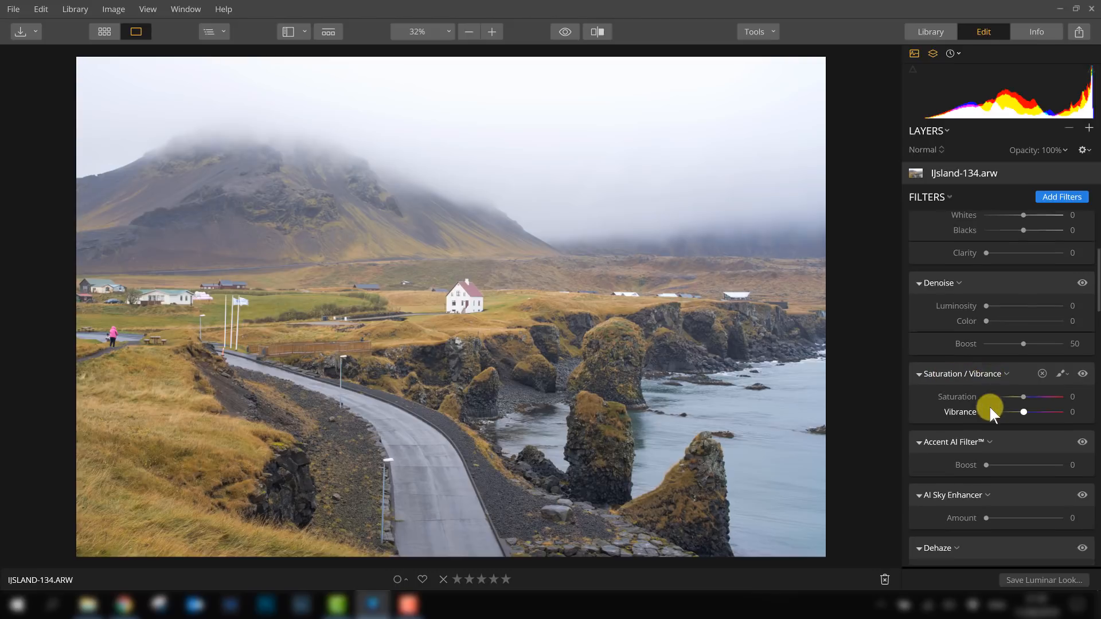
scroll(998, 387, down, 3)
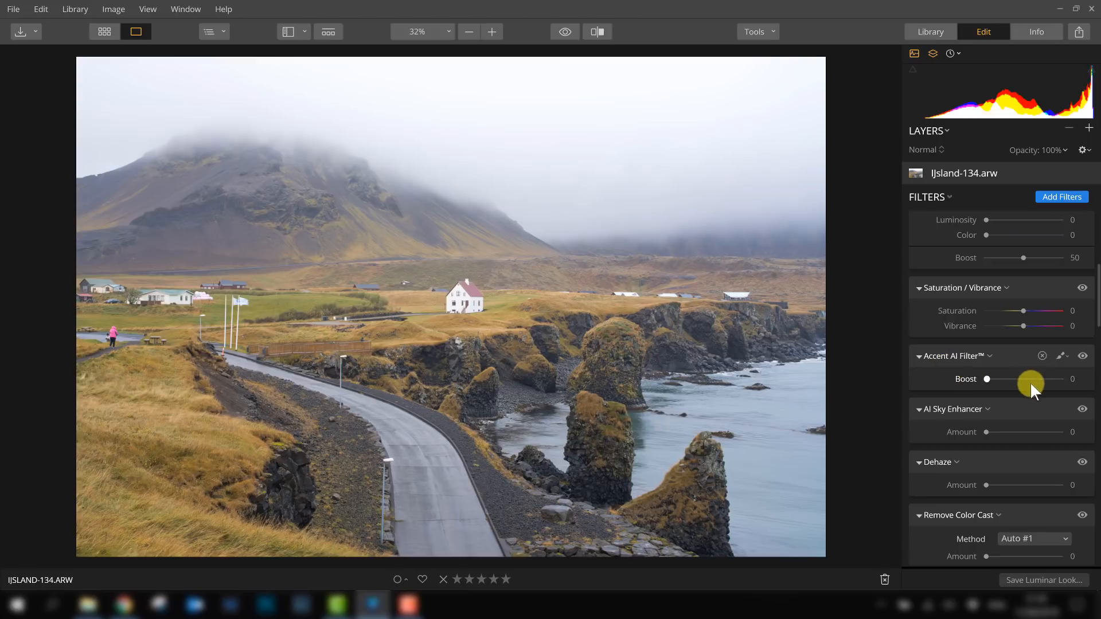
- Try an Accent AI Filter Boost of 47, then return it to 0
drag(987, 379, 1027, 381)
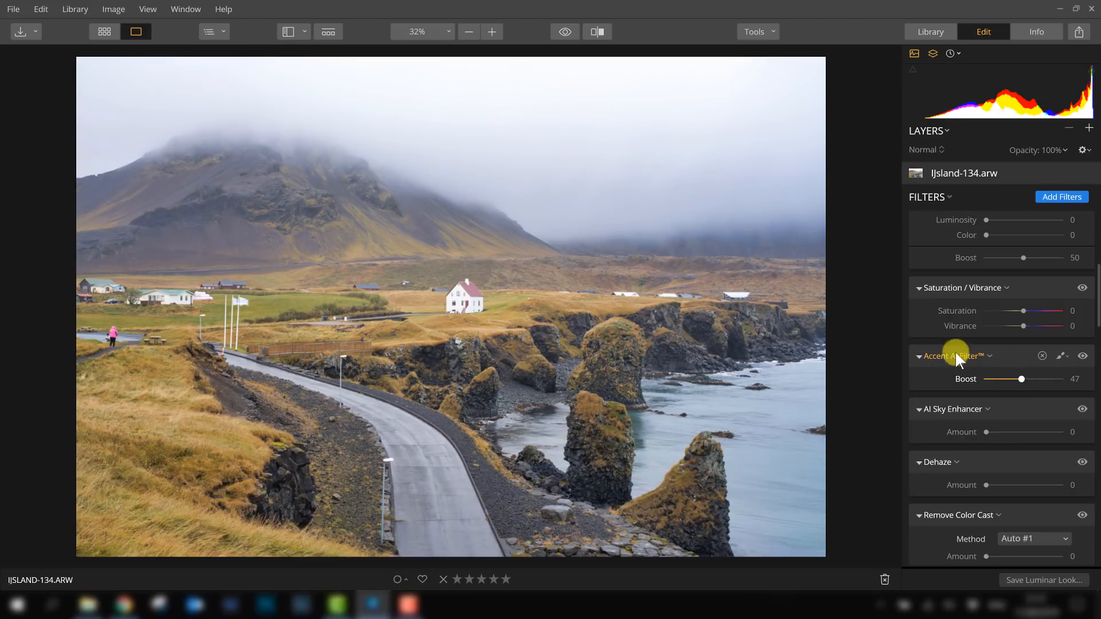
drag(985, 432, 957, 429)
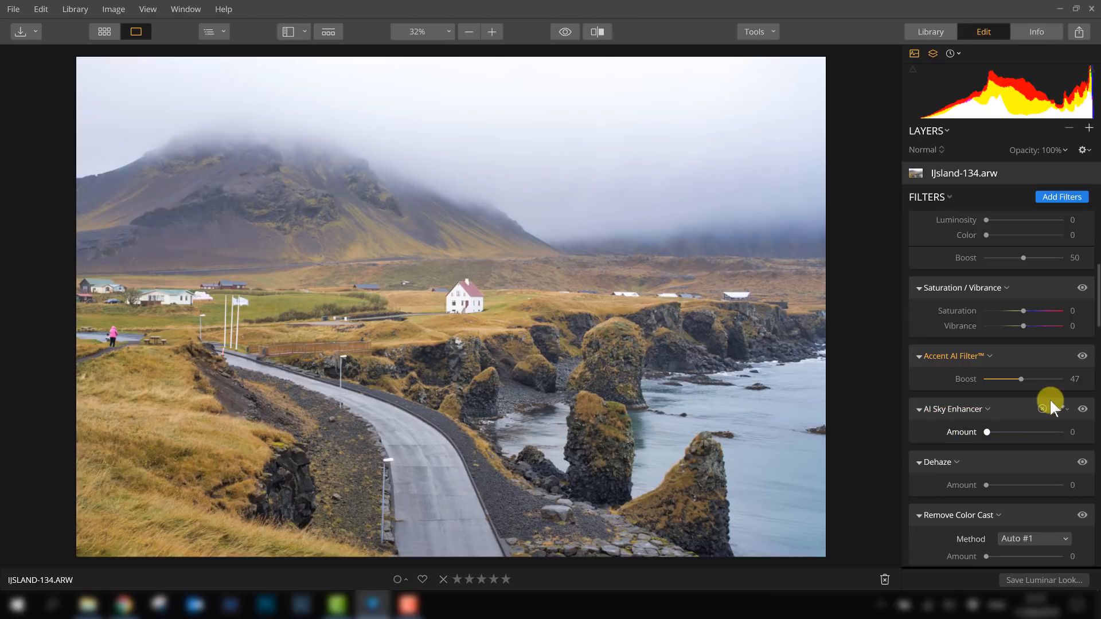
drag(1023, 381, 968, 374)
- Scroll through the remaining filters of the Professional workspace and back to the top
scroll(967, 369, down, 5)
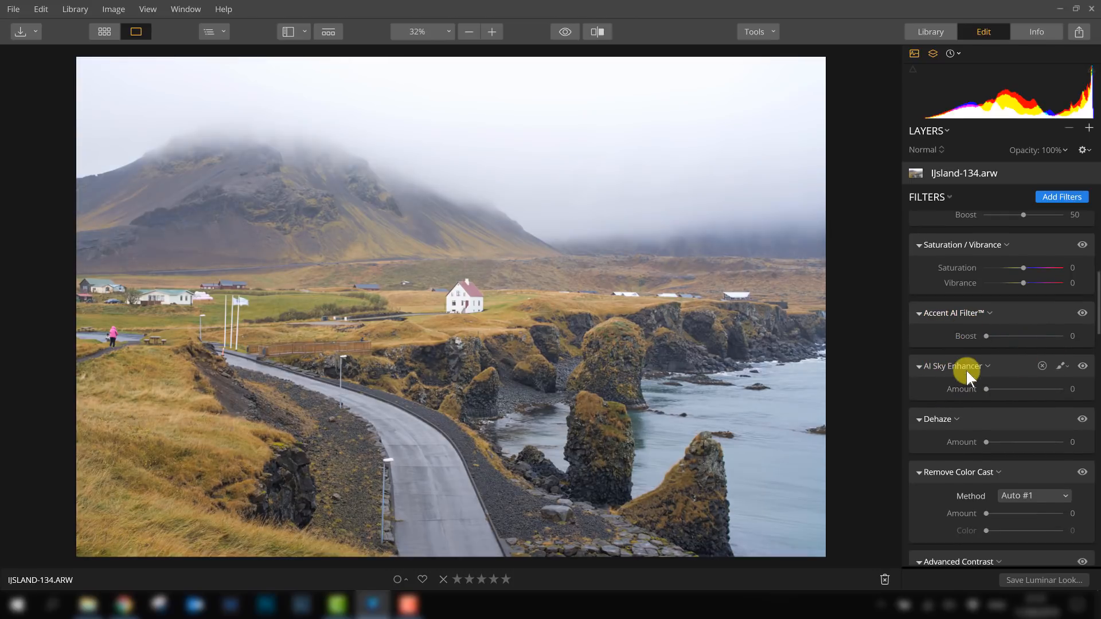
scroll(954, 292, down, 2)
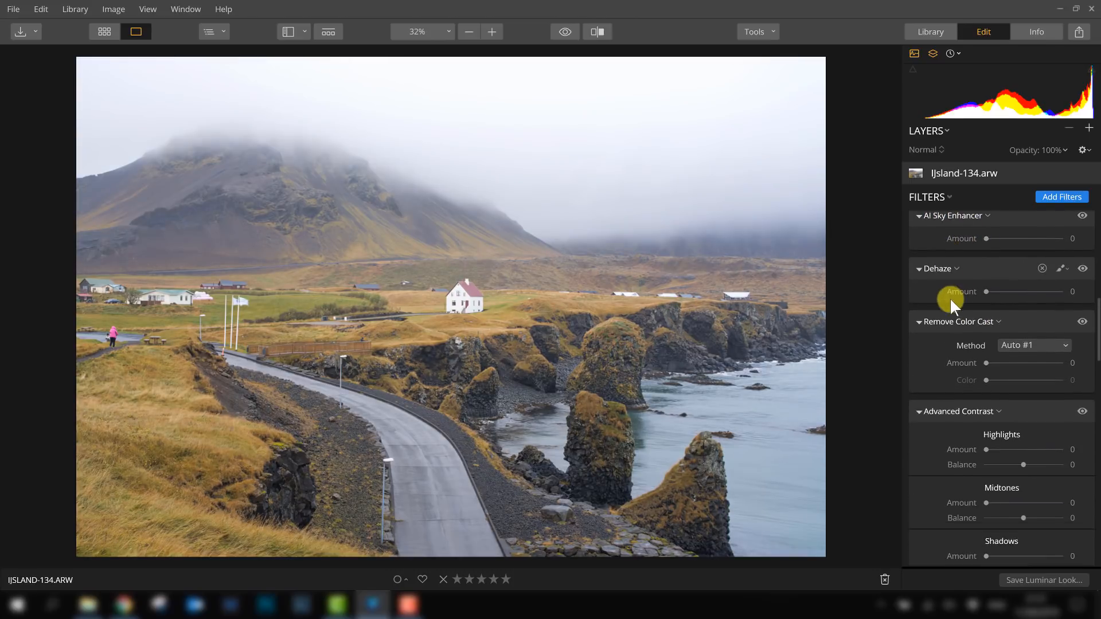
scroll(975, 315, down, 3)
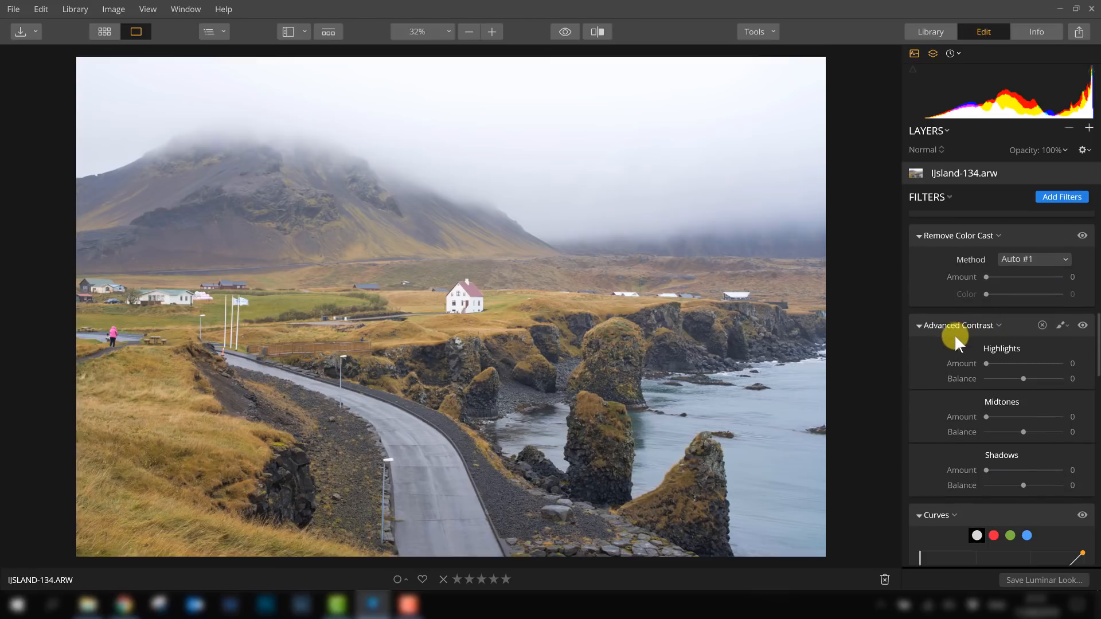
scroll(951, 330, down, 15)
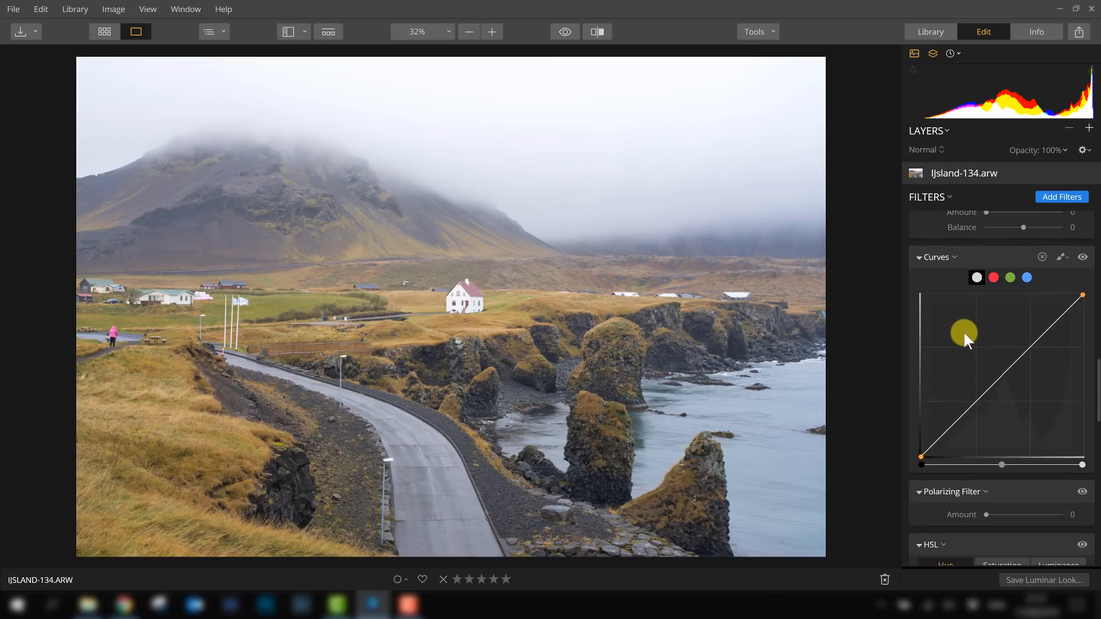
scroll(998, 373, down, 15)
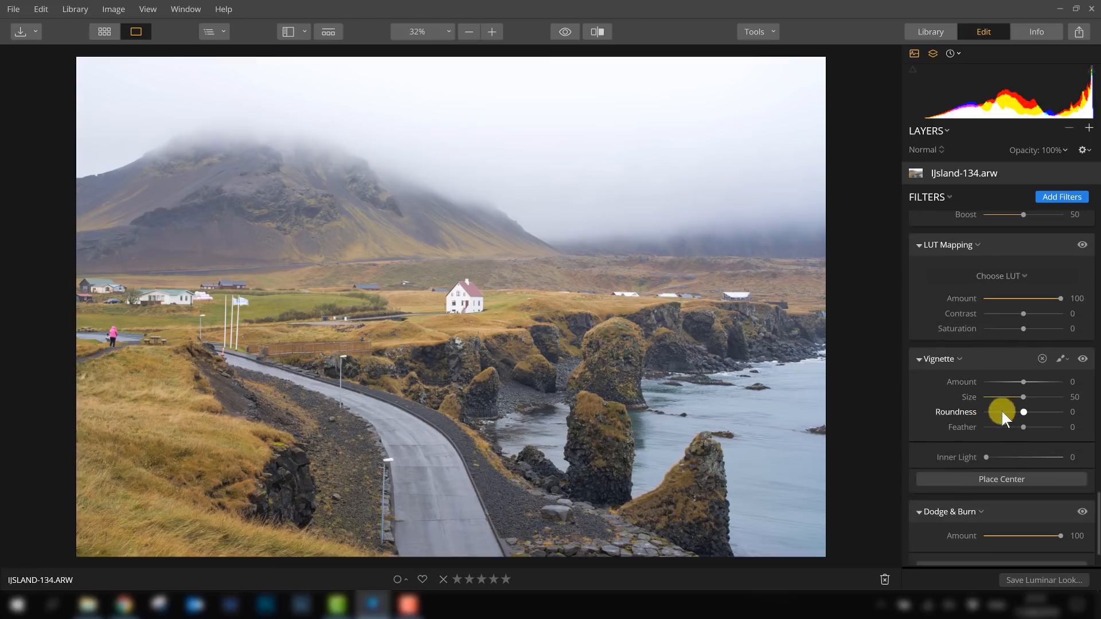
scroll(1001, 395, up, 6)
scroll(1009, 364, up, 20)
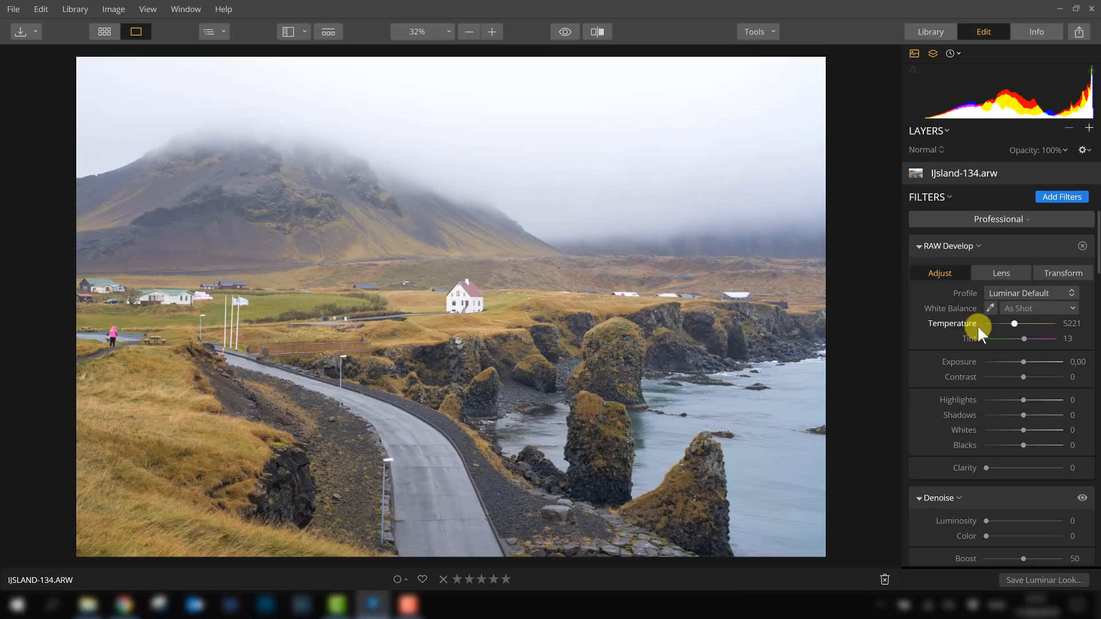
- Switch the filter workspace to Essentials and browse its filter panels
click(978, 220)
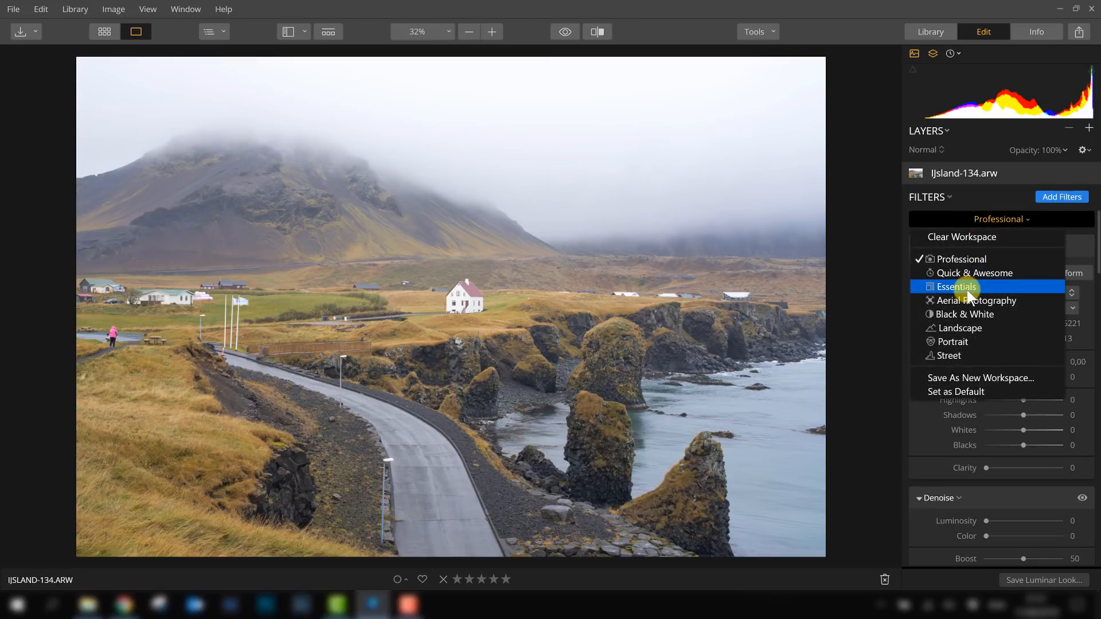
click(967, 288)
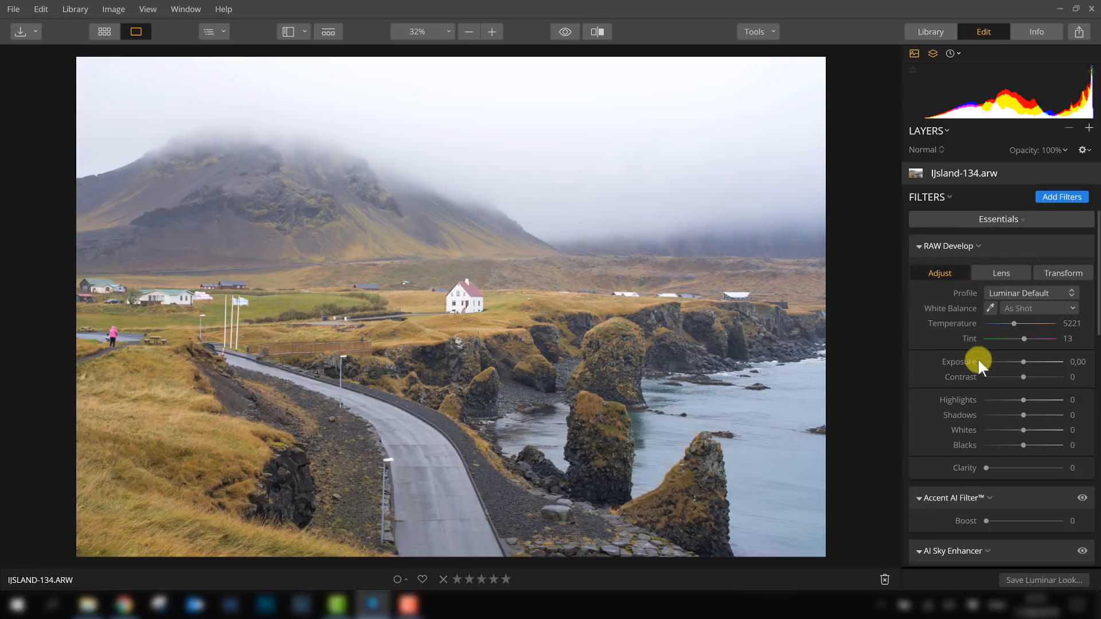
scroll(979, 361, down, 3)
scroll(978, 366, down, 14)
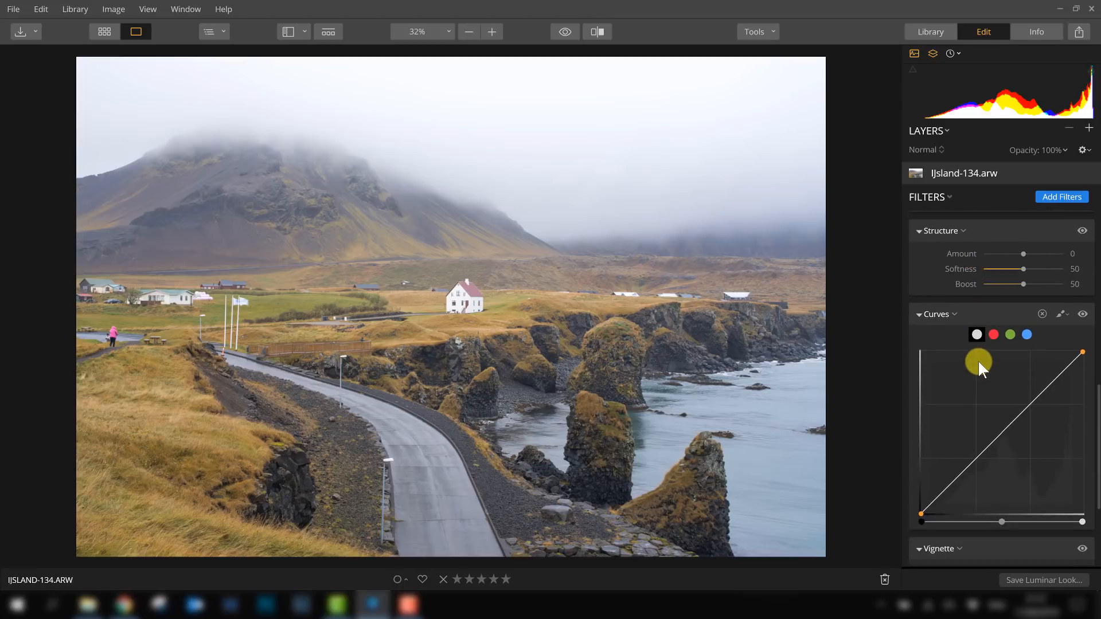
scroll(978, 360, down, 5)
scroll(983, 356, up, 20)
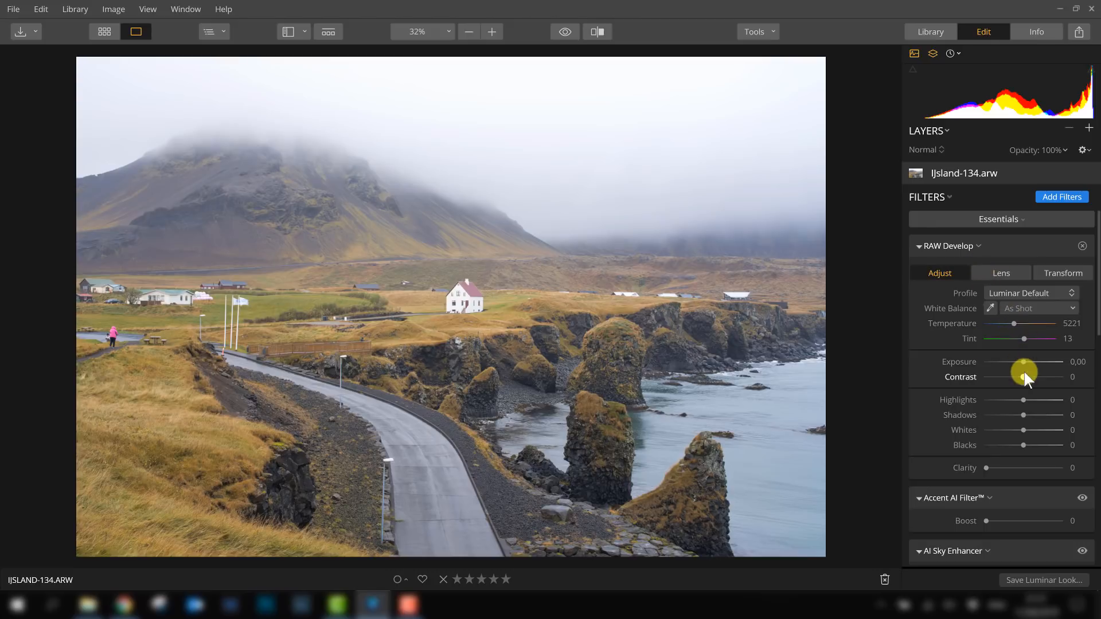
scroll(955, 375, down, 1)
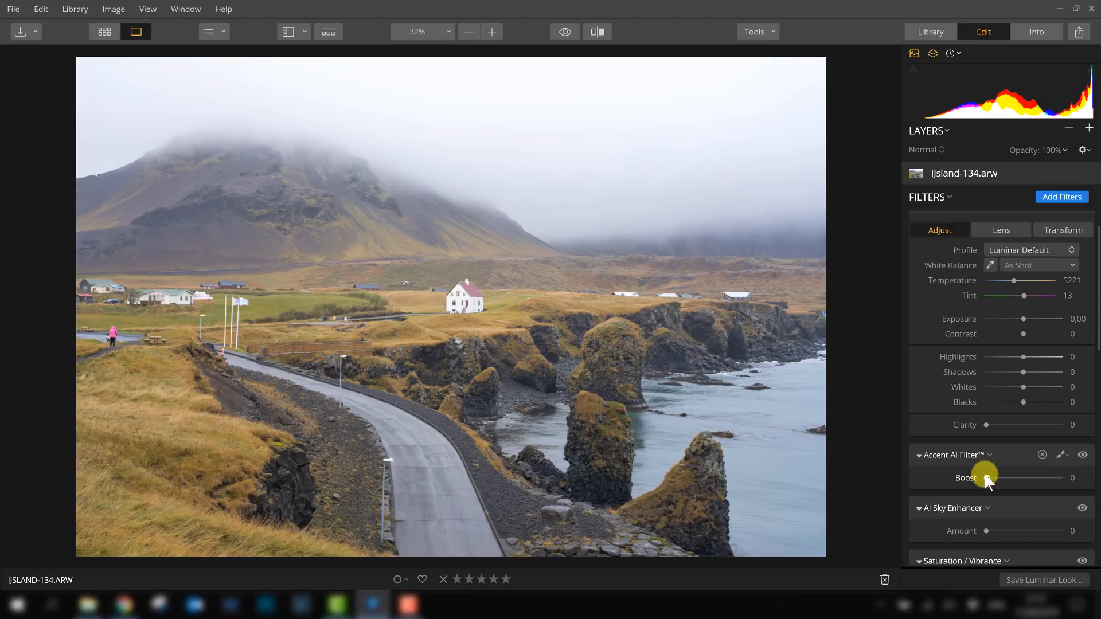
- Set the Accent AI Filter Boost to 65 and compare the edit with the original
drag(986, 478, 1034, 479)
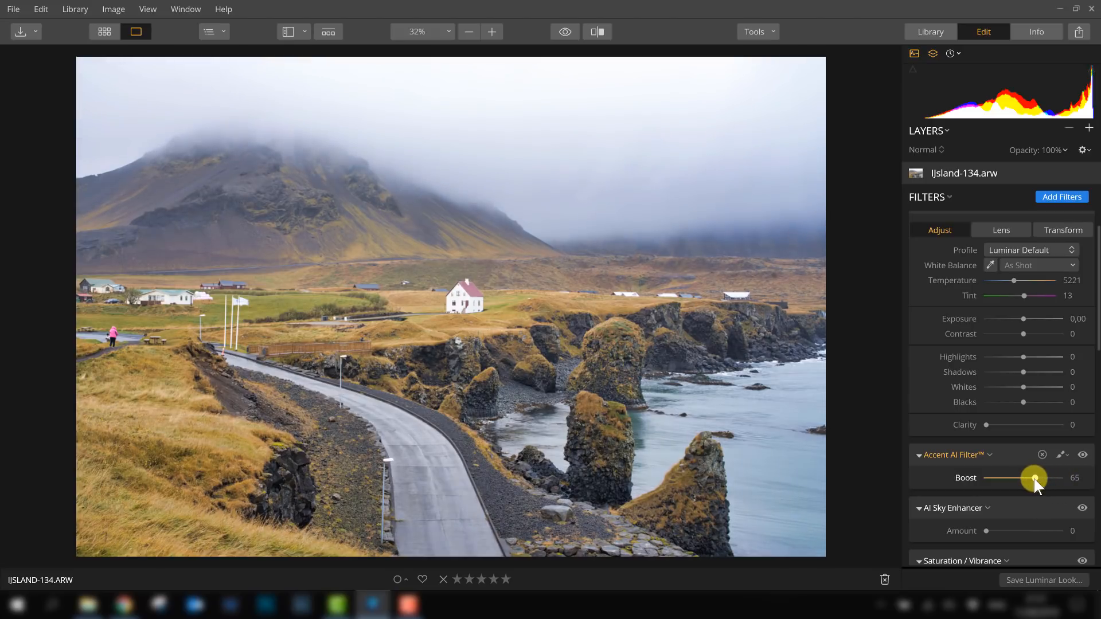
click(566, 31)
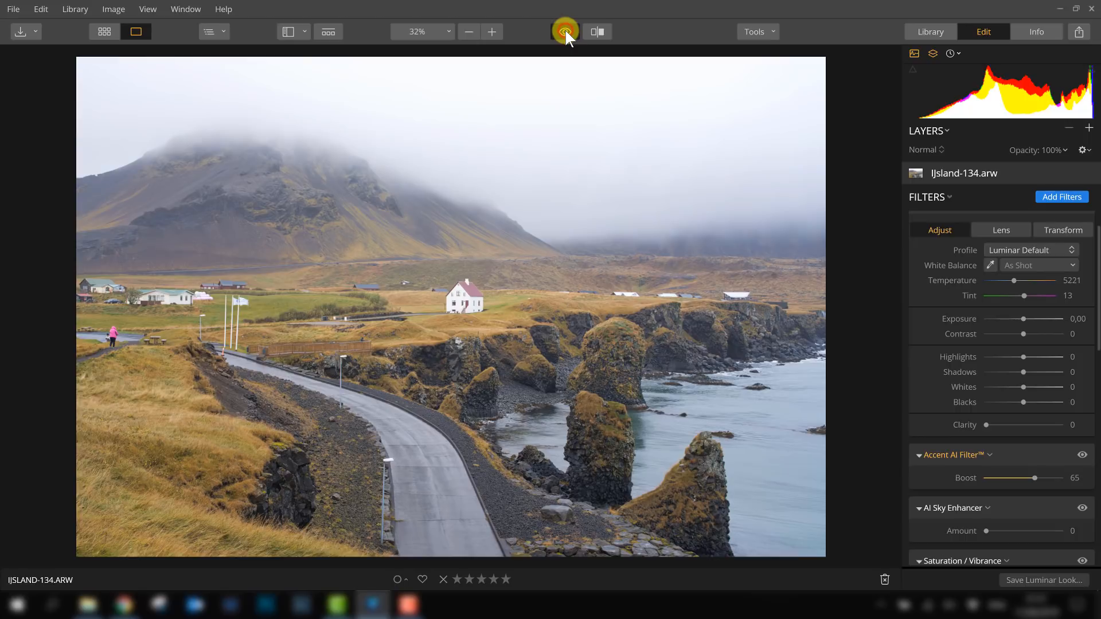
click(565, 32)
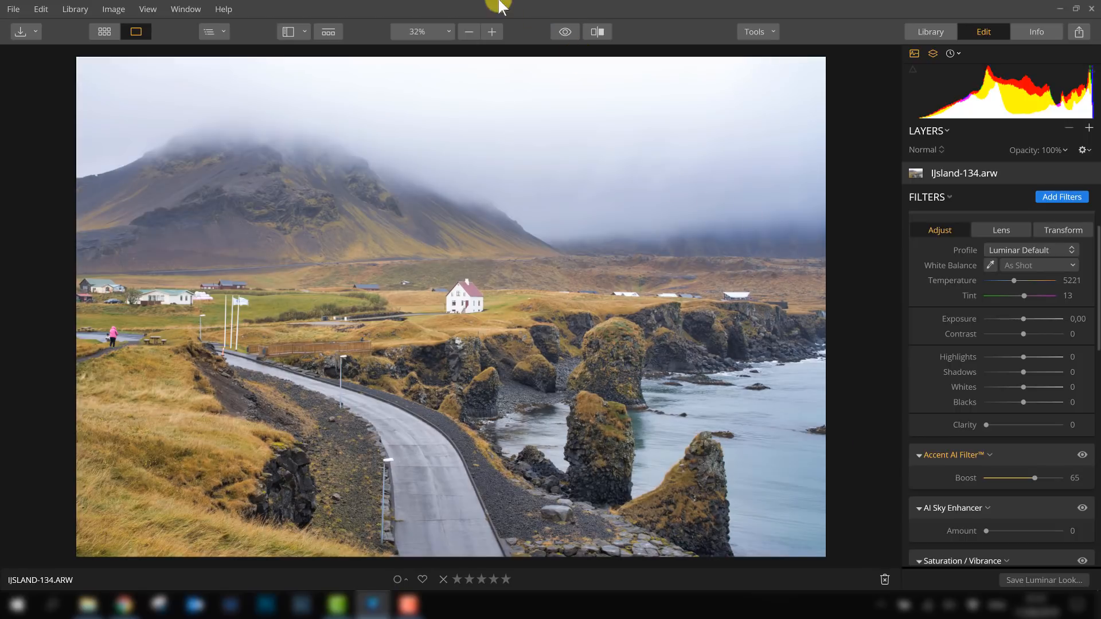
- Compare the edited photo with the original and toggle the Accent AI Filter off and on
click(564, 31)
click(564, 31)
click(563, 31)
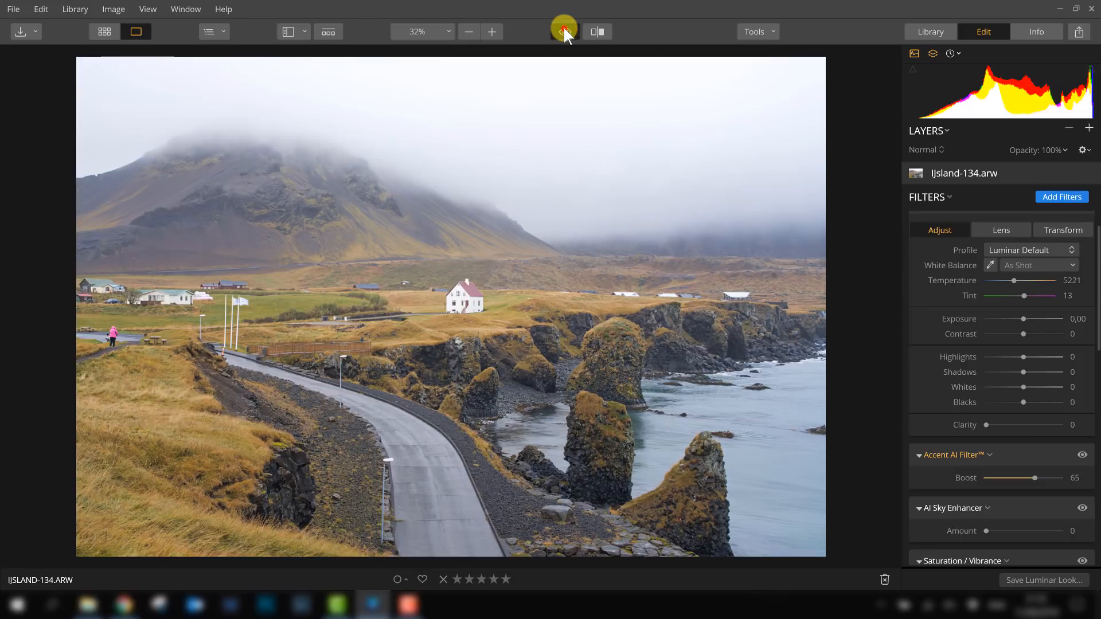
click(563, 31)
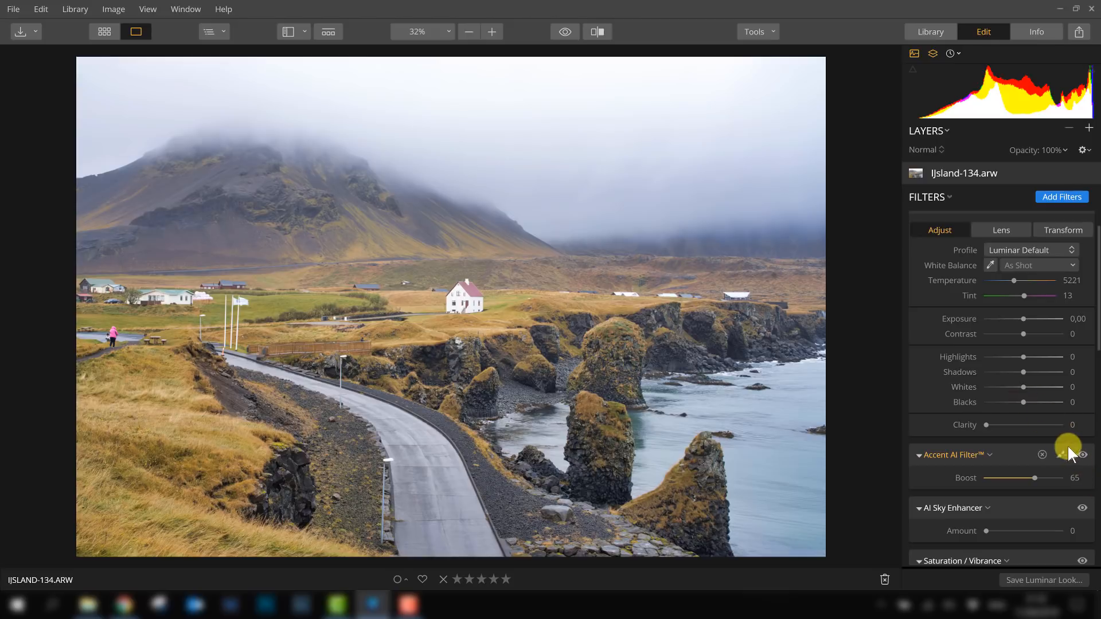
click(1082, 454)
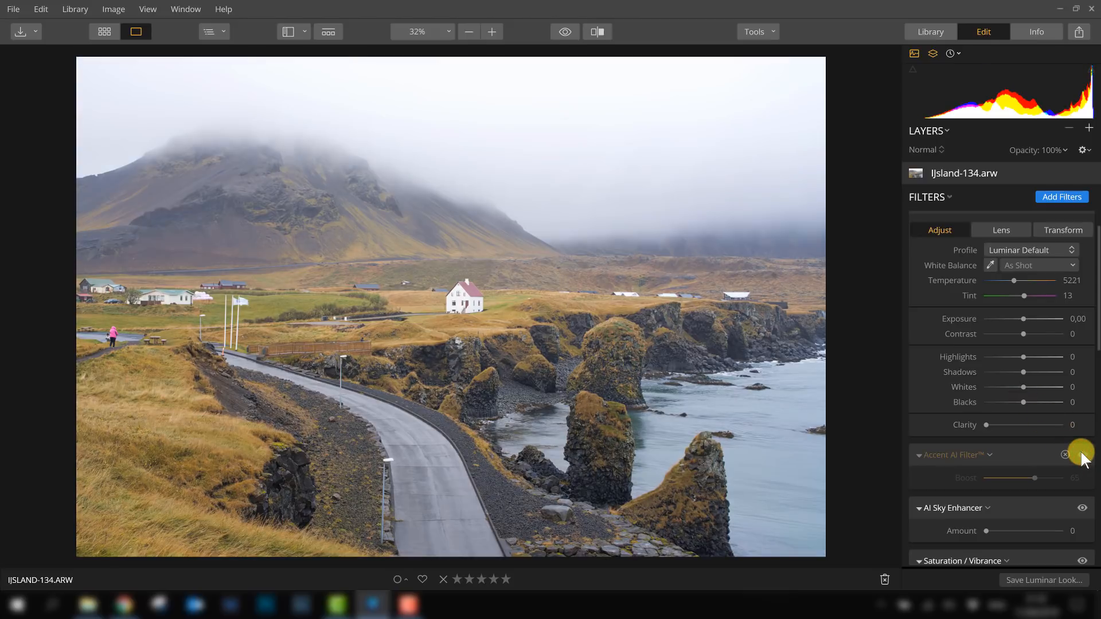
click(1082, 454)
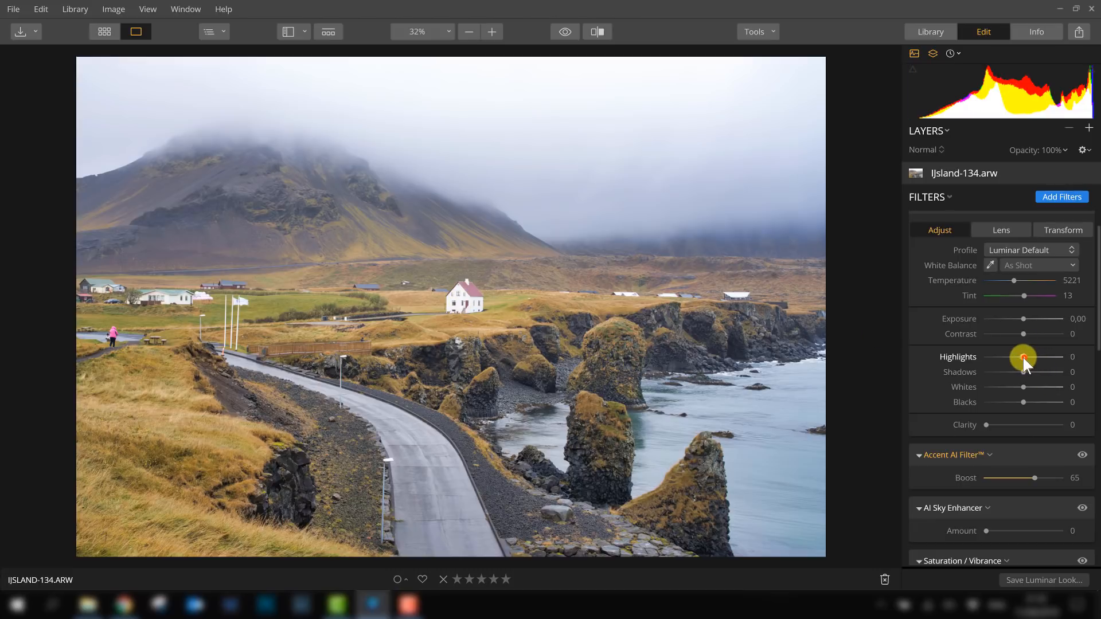
- Set Highlights to -29 and Blacks to -33 in the RAW Develop adjustments
drag(1022, 356, 1012, 357)
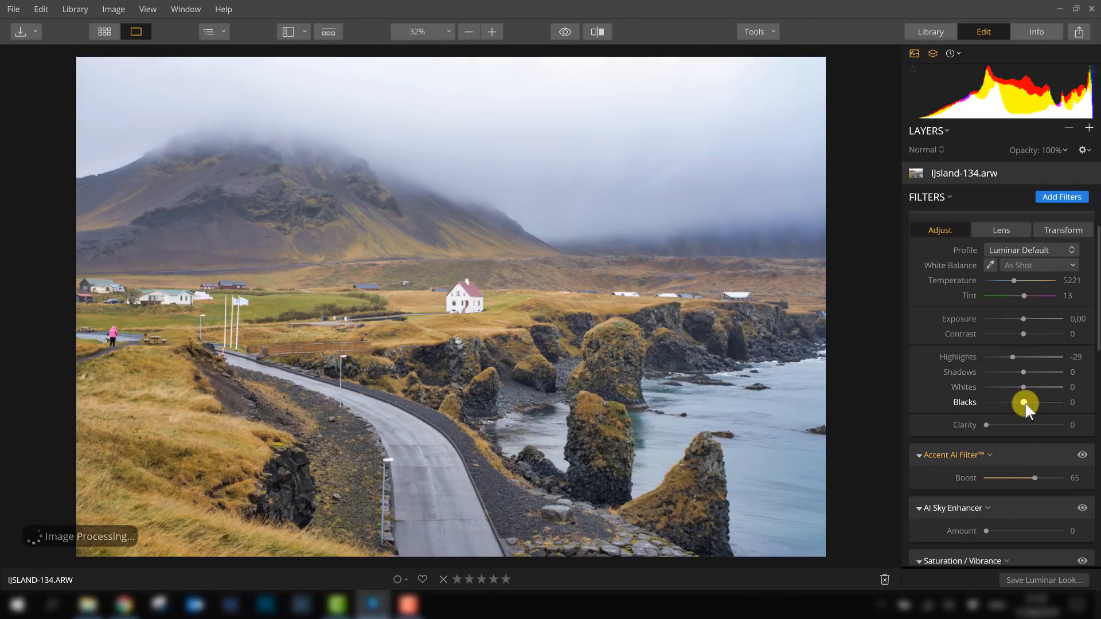
drag(1024, 402, 1013, 404)
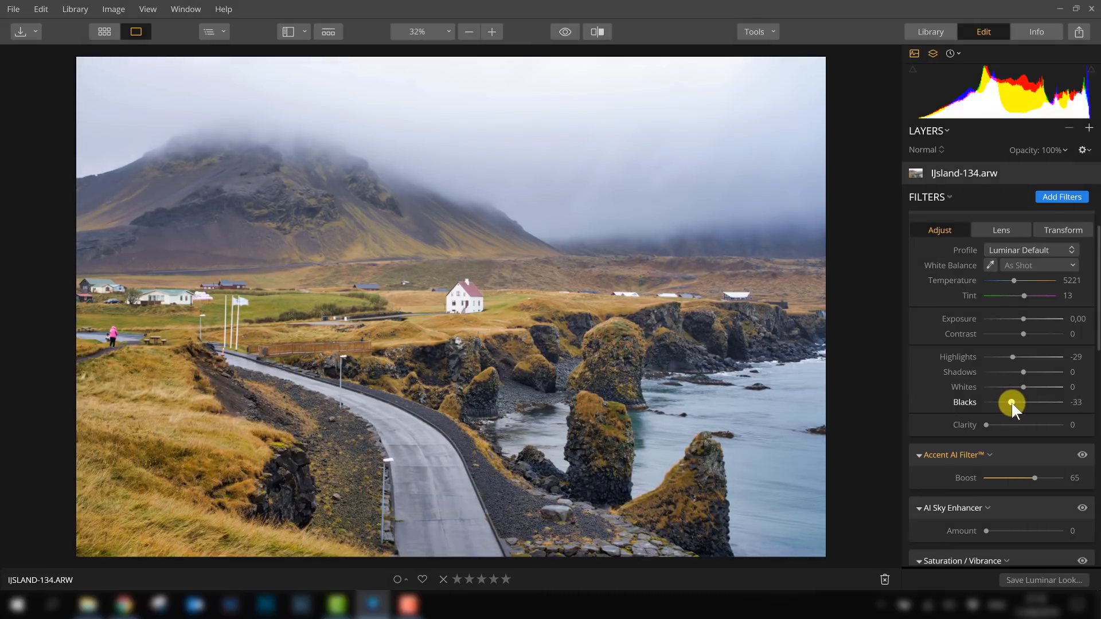
- Set the RAW Develop Clarity to 14
scroll(1072, 373, up, 1)
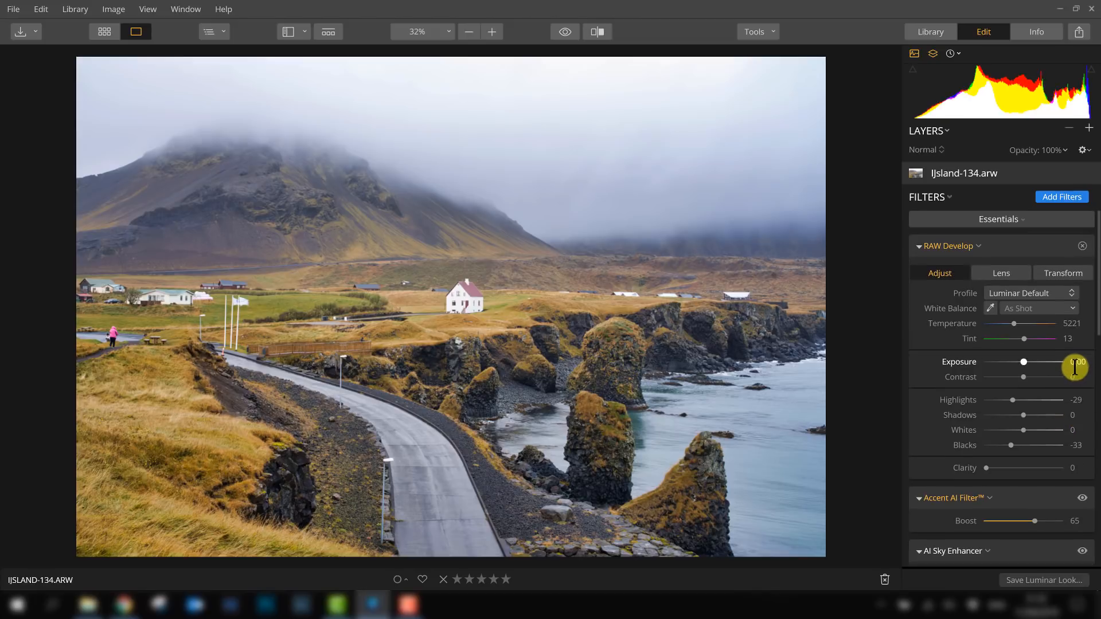
scroll(1058, 361, down, 1)
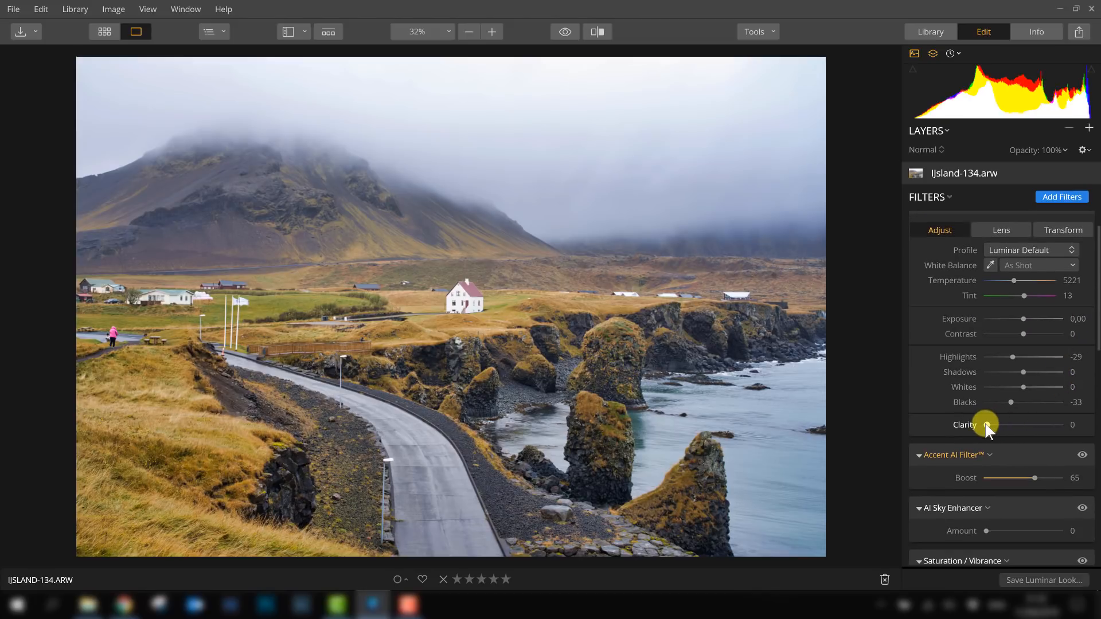
drag(988, 425, 1001, 424)
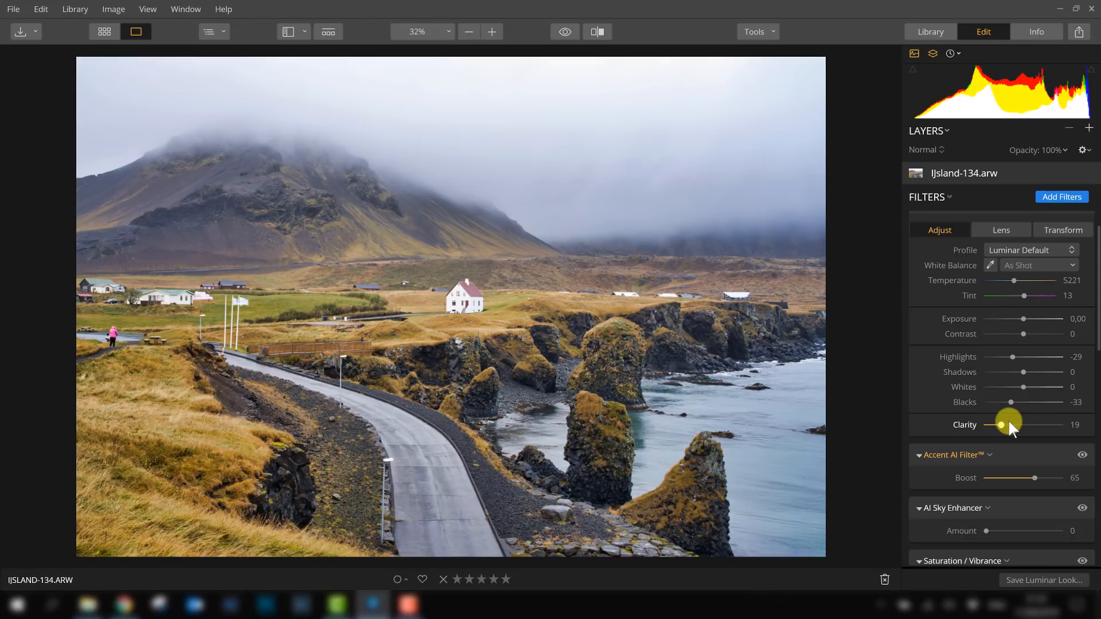
drag(1002, 423, 997, 421)
- Set the AI Sky Enhancer Amount to 21
scroll(943, 337, down, 3)
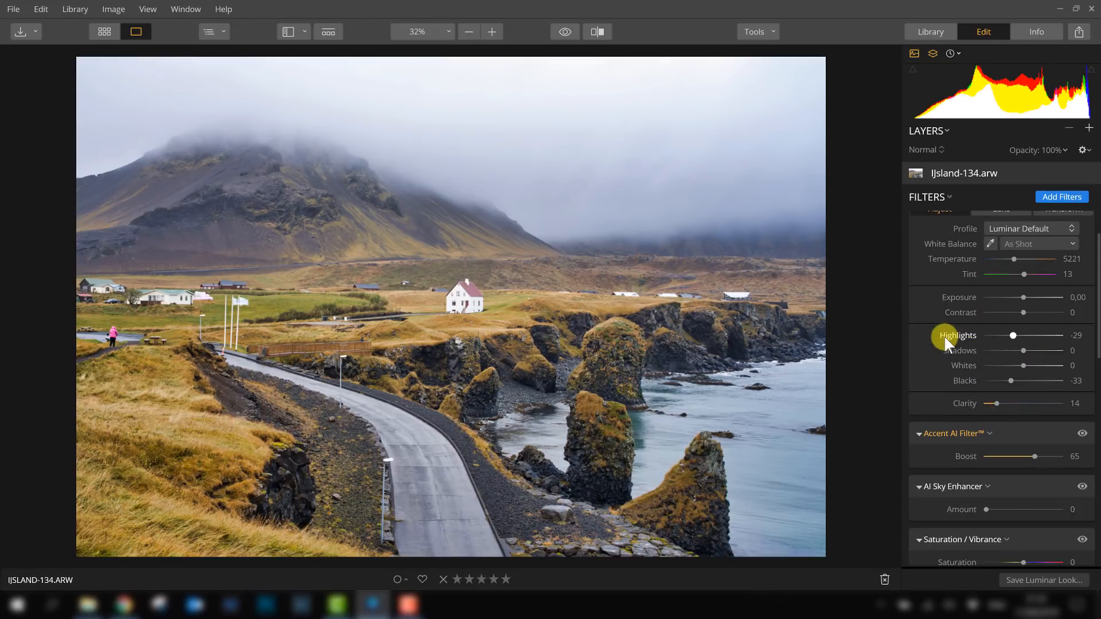
scroll(927, 406, down, 1)
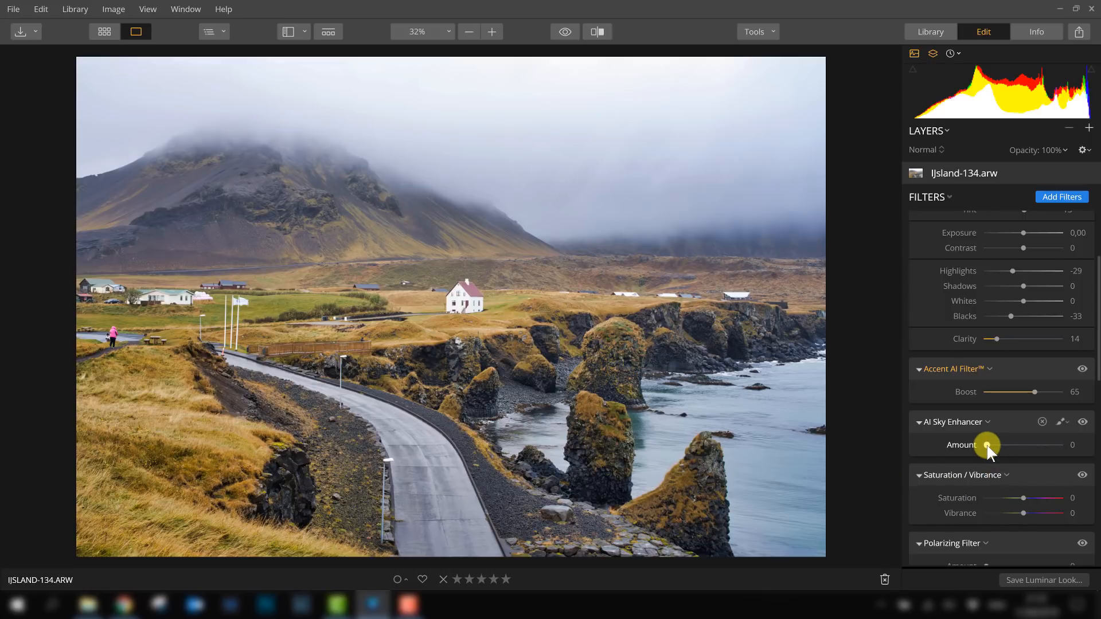
mouse_move(989, 442)
mouse_down()
mouse_move(1079, 445)
mouse_move(984, 437)
mouse_move(1037, 436)
mouse_move(1002, 445)
mouse_up()
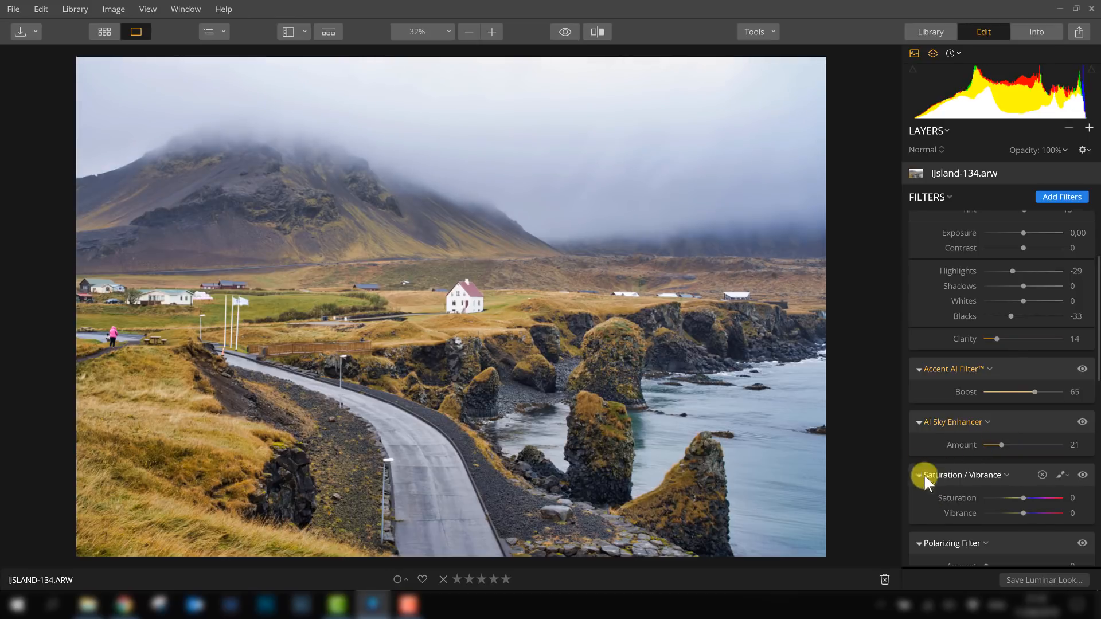
- Set Vibrance to 18 and Saturation to 9 in the Saturation / Vibrance filter
scroll(922, 462, down, 1)
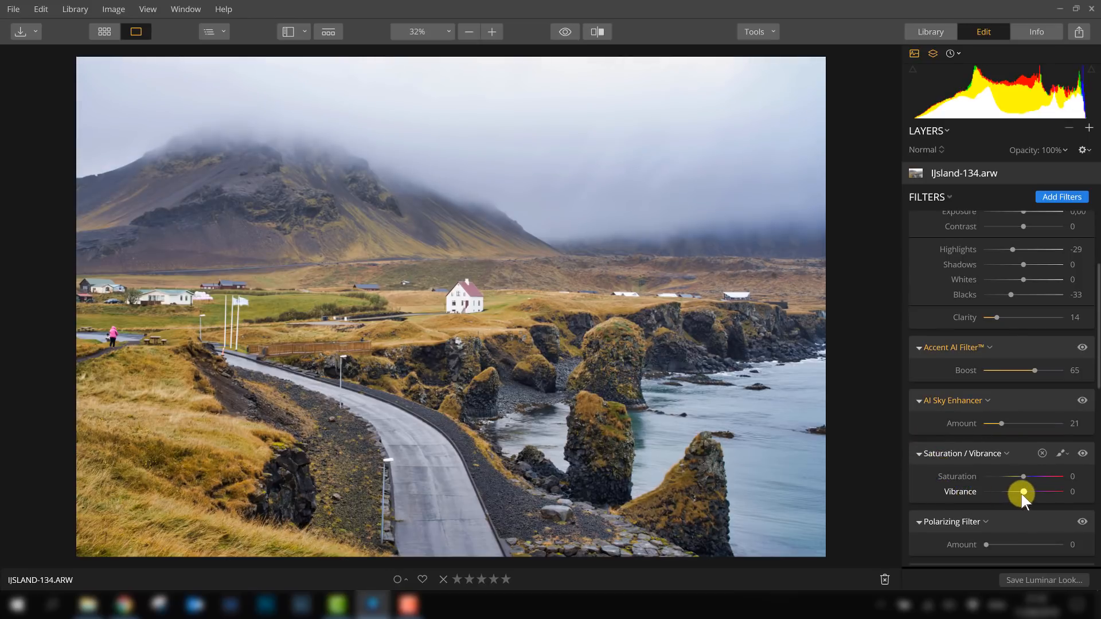
drag(1024, 492, 1030, 492)
click(1024, 476)
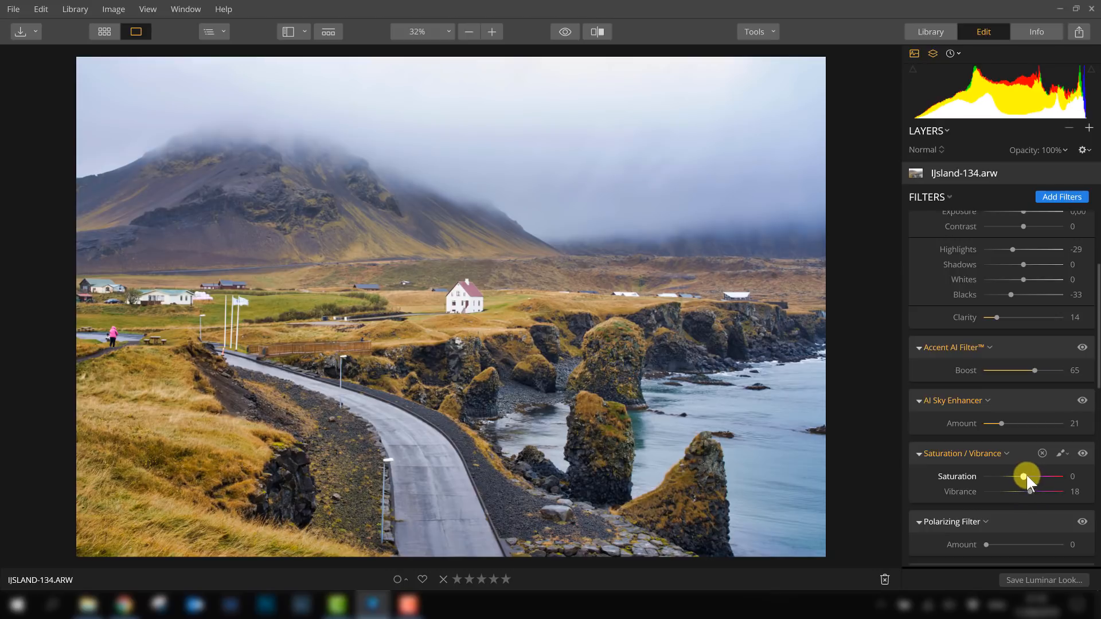
drag(1023, 476, 1025, 475)
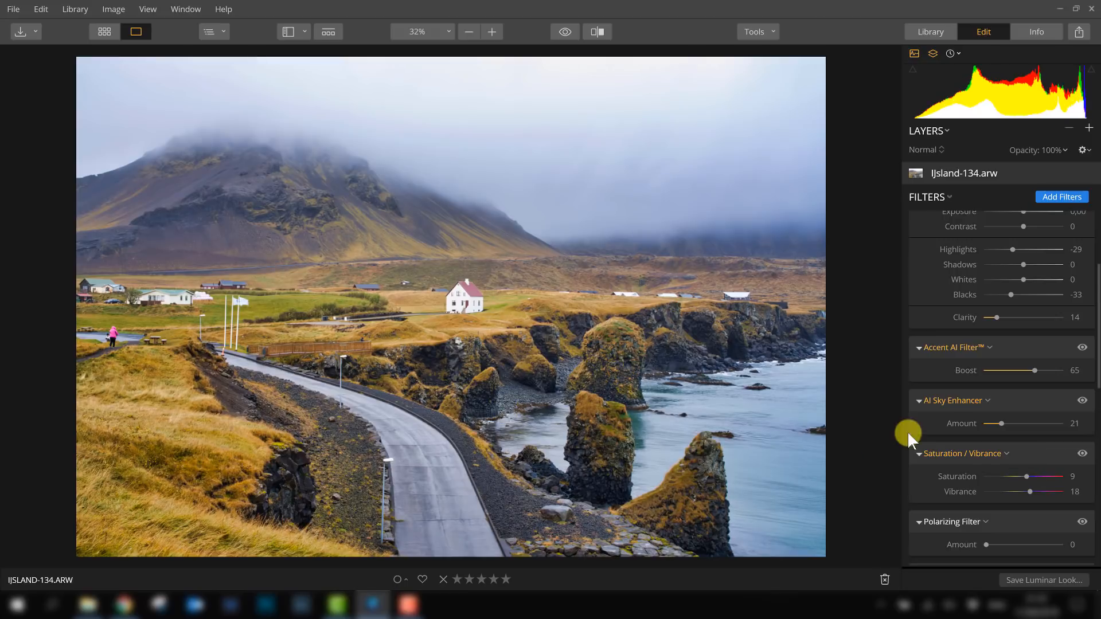
- Scroll through the filter stack to review the adjusted settings
scroll(1010, 488, down, 1)
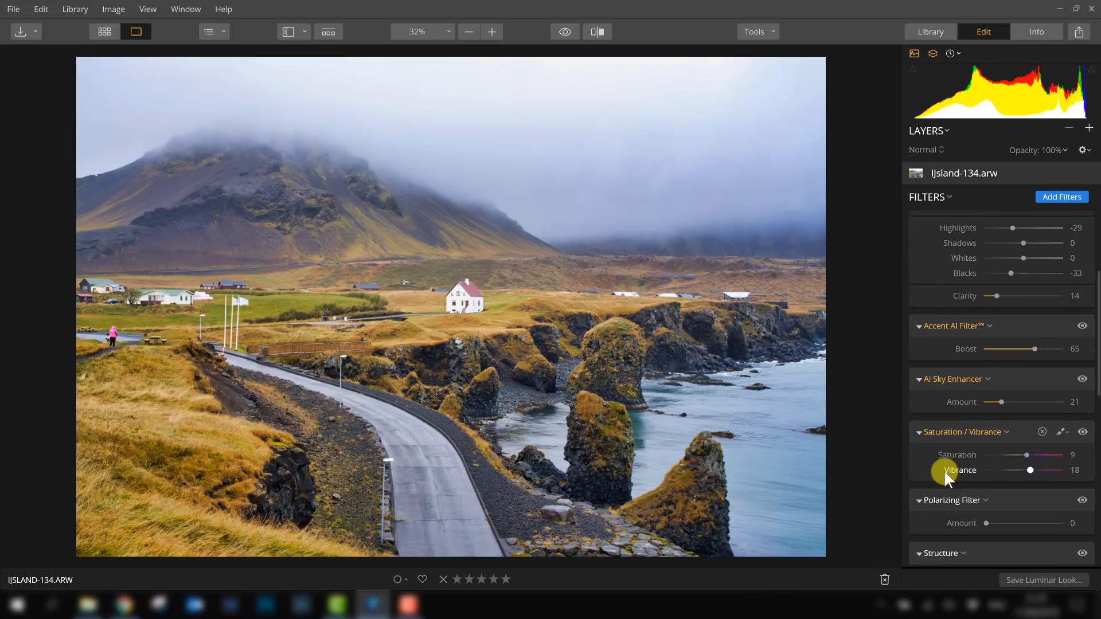
scroll(944, 468, down, 2)
scroll(952, 441, up, 1)
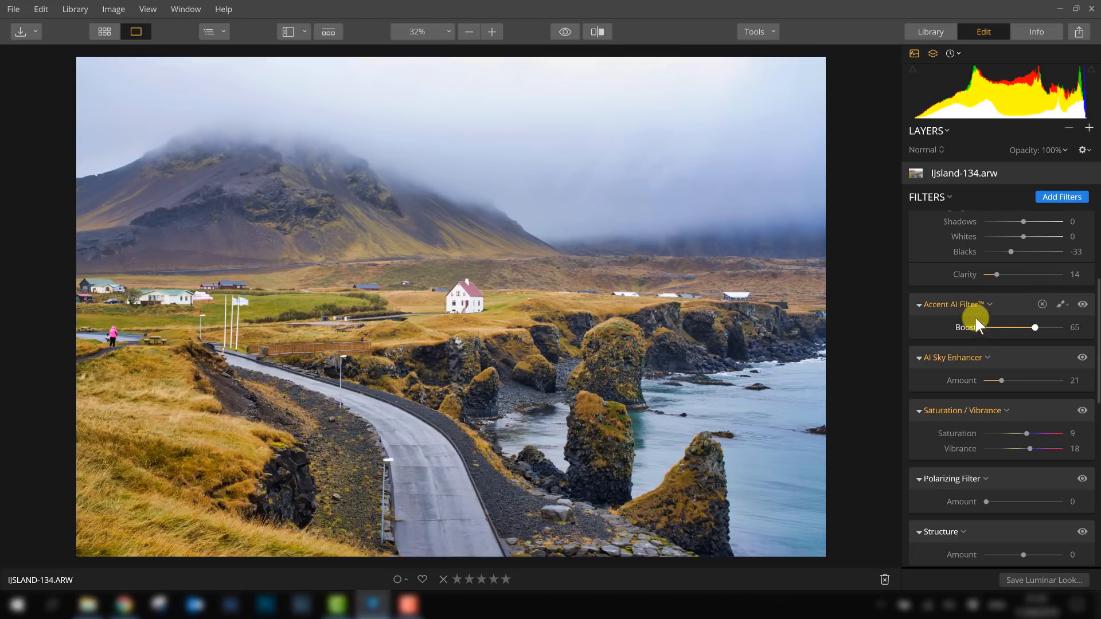
scroll(978, 331, up, 8)
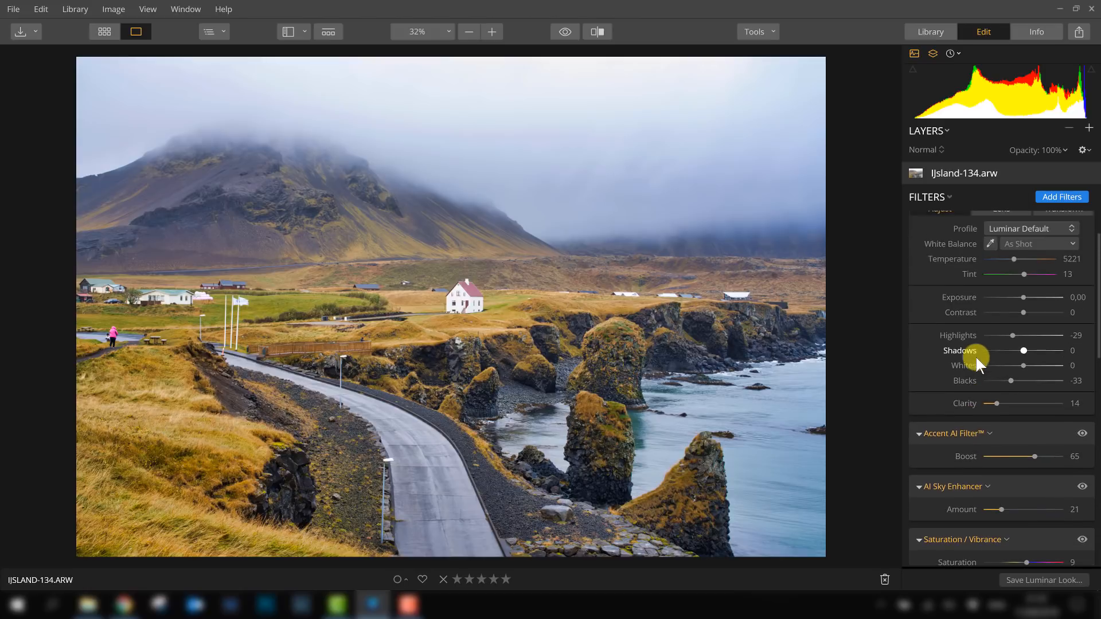
scroll(964, 357, down, 2)
scroll(956, 444, down, 5)
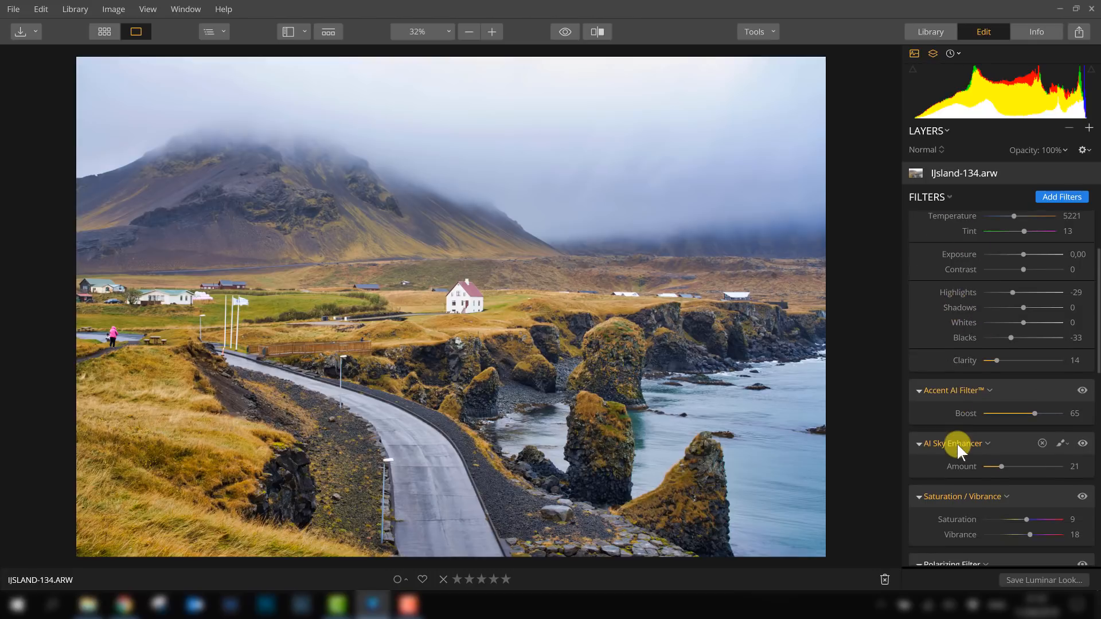
scroll(956, 453, down, 3)
scroll(958, 402, up, 2)
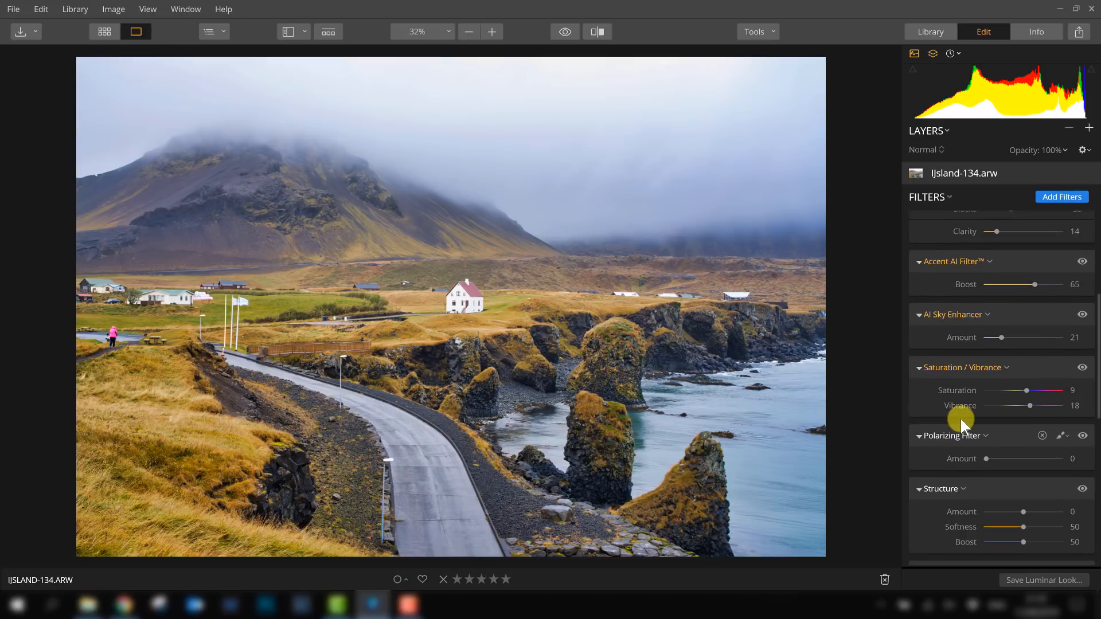
scroll(958, 387, up, 1)
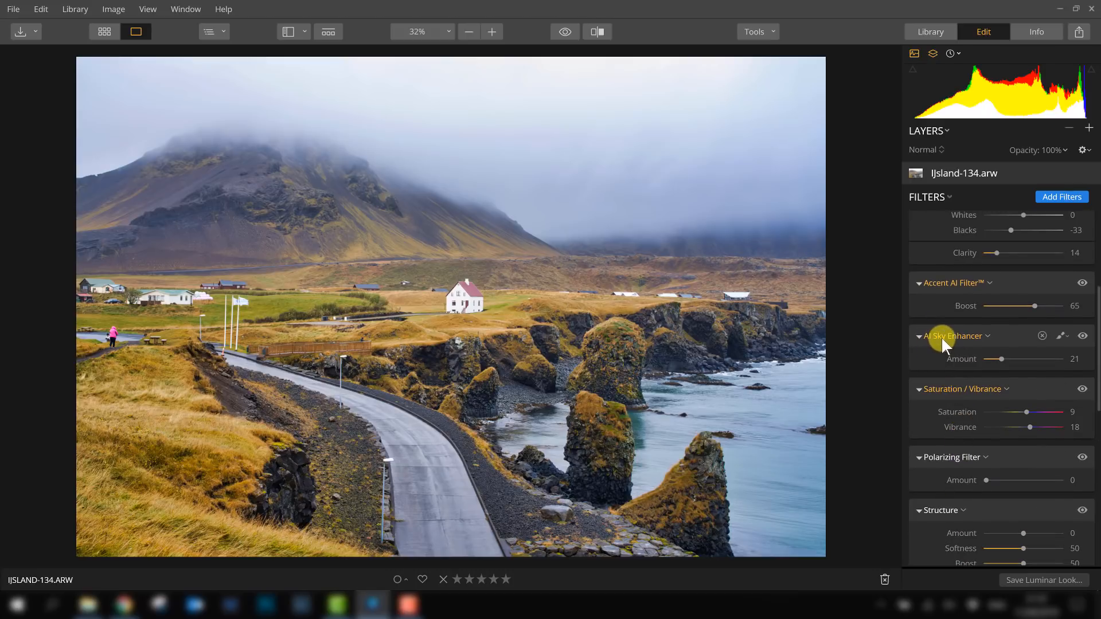
- Toggle the AI Sky Enhancer off and on to compare its effect
click(1082, 336)
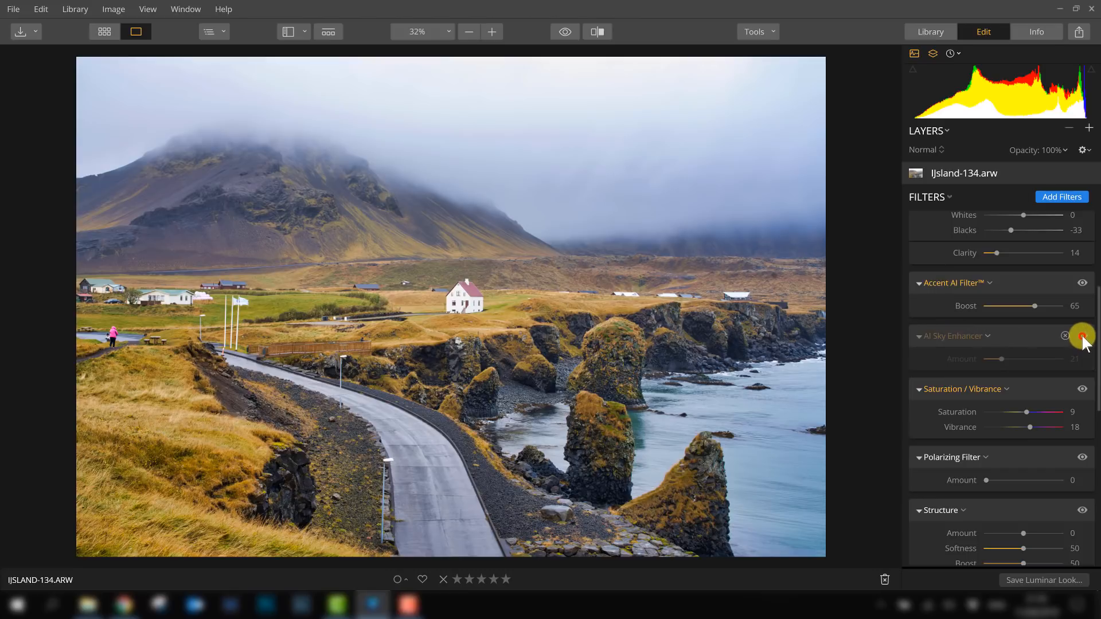
click(1083, 337)
click(1083, 336)
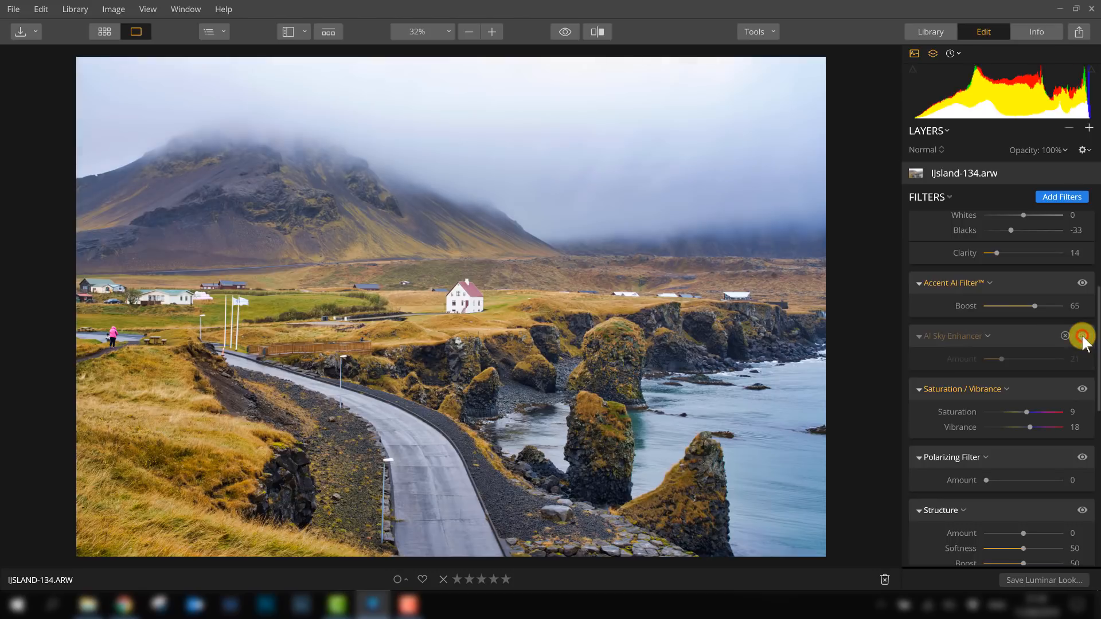
click(1082, 337)
click(1082, 337)
click(1083, 336)
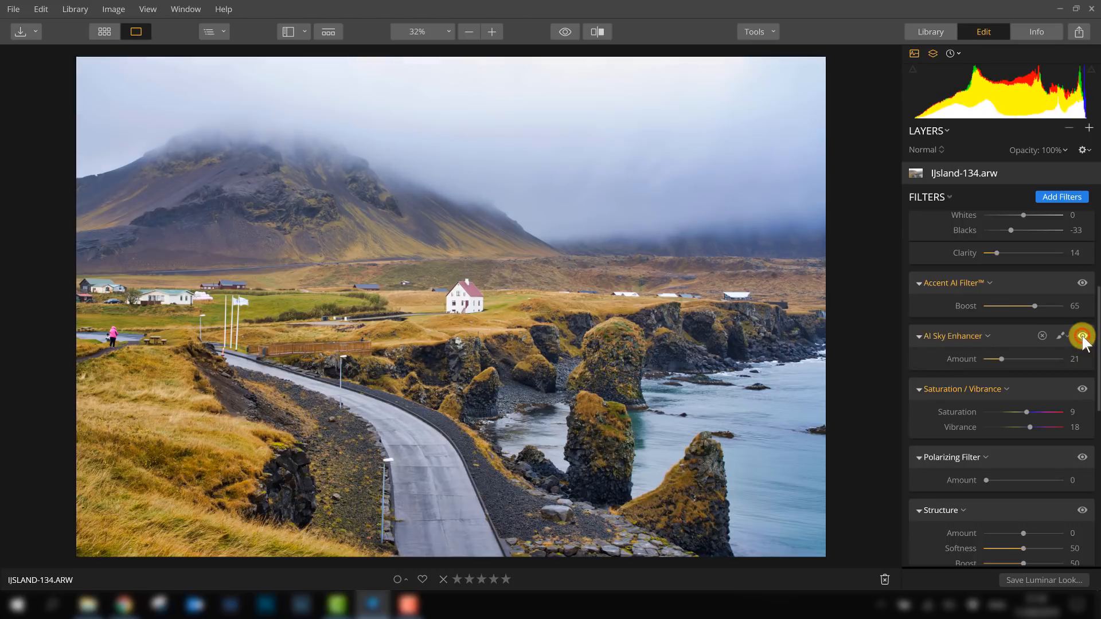
- Toggle the Saturation / Vibrance filter off and on to compare its effect
click(1082, 390)
click(1083, 390)
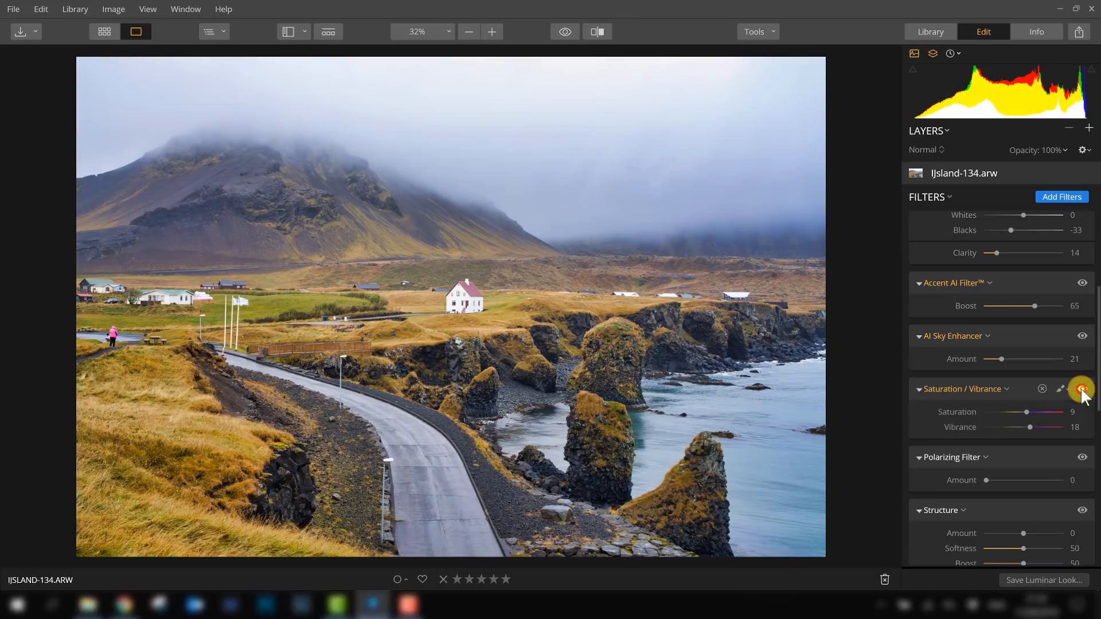
click(1081, 389)
click(1081, 389)
click(1081, 390)
click(1081, 390)
- Try a Structure Amount of 42, then reset the slider
scroll(1009, 354, down, 3)
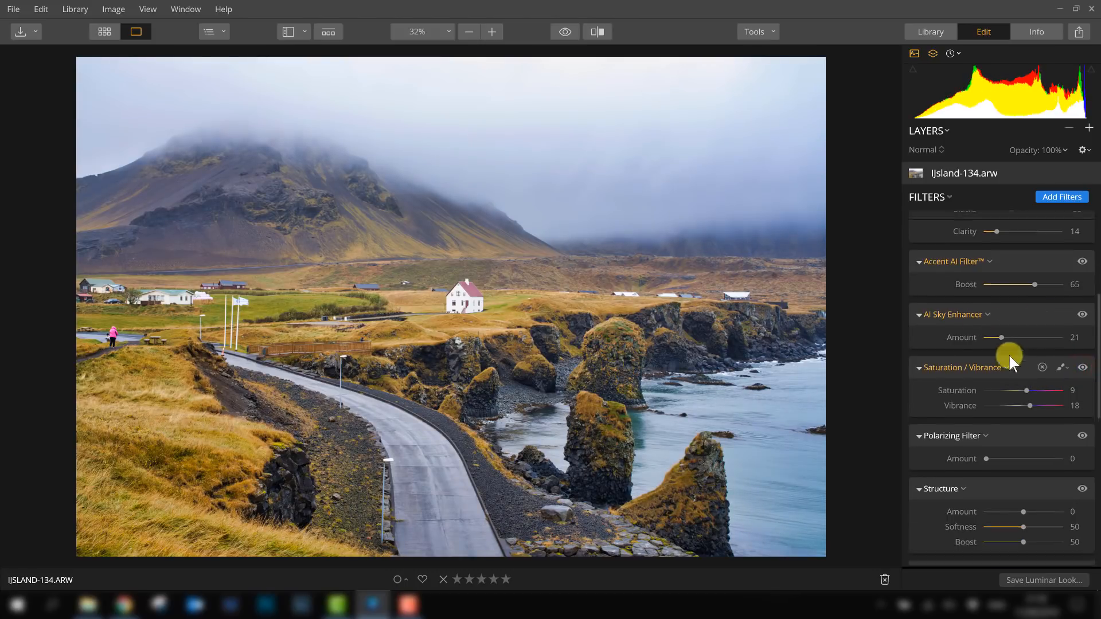
scroll(1016, 362, down, 4)
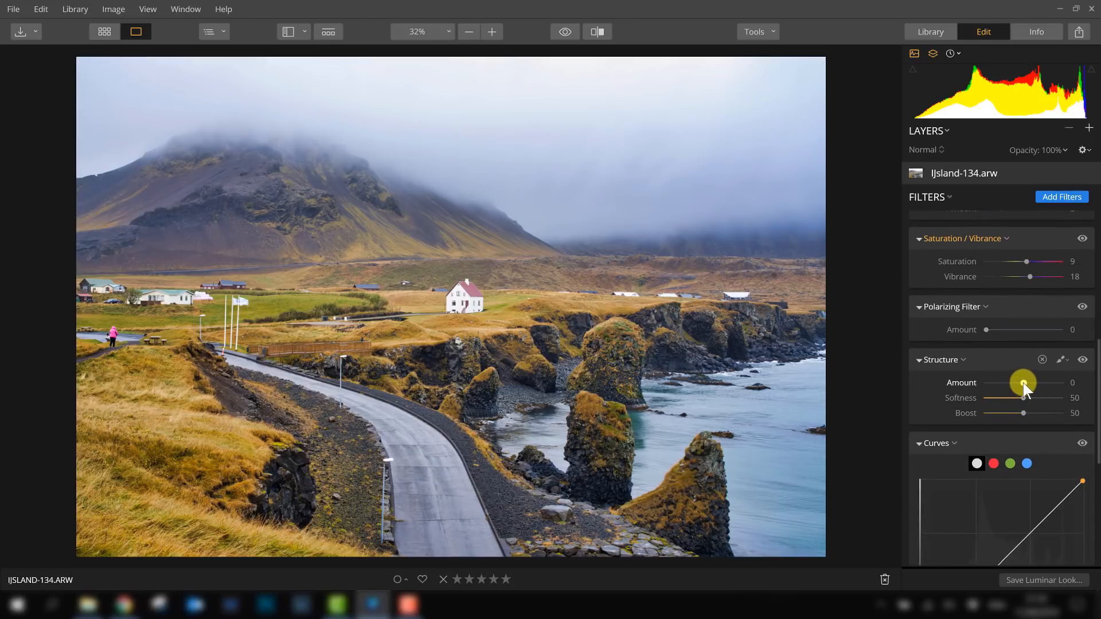
drag(1023, 383, 1037, 382)
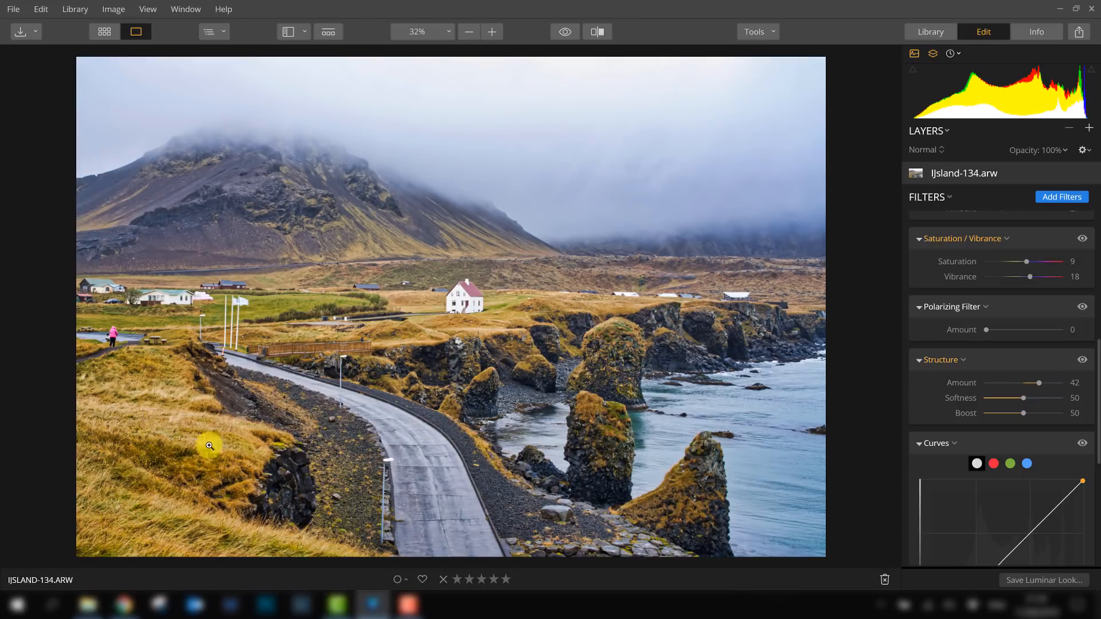
double_click(1039, 383)
- Set the Vignette Amount to -64
scroll(961, 334, down, 8)
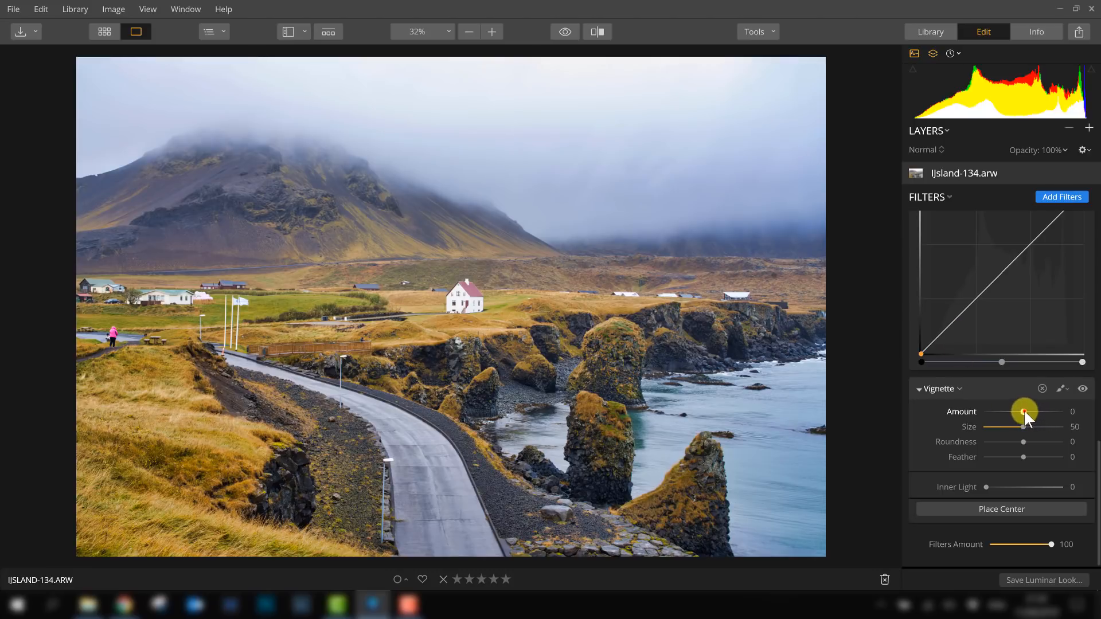
drag(1024, 412, 1001, 413)
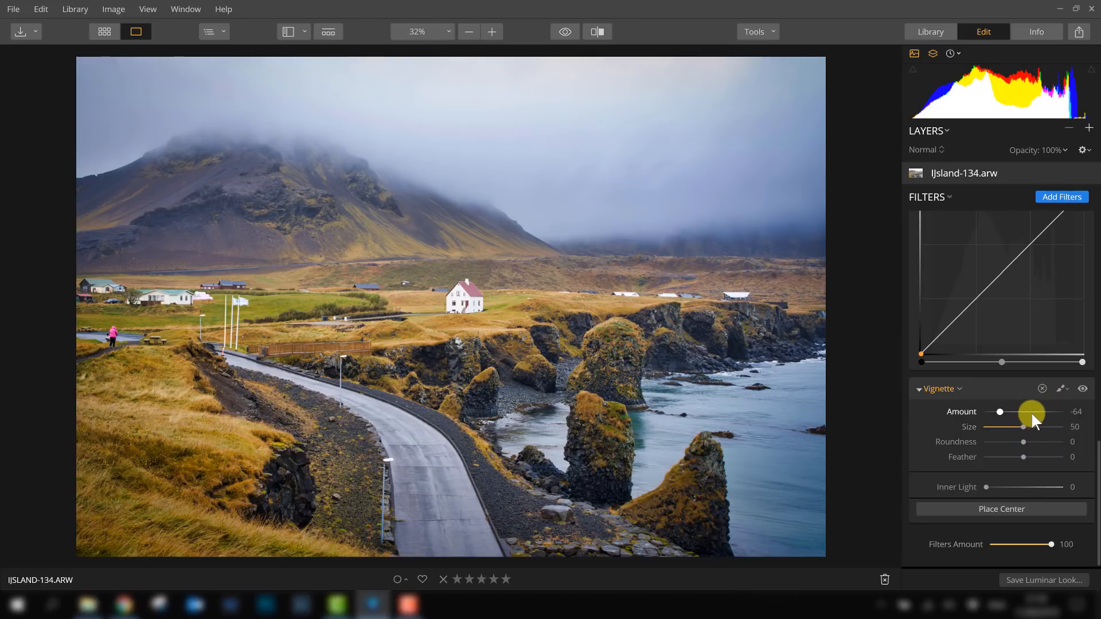
- Set the vignette Size to 56, Roundness to -23 and Feather to 25
mouse_move(1021, 427)
mouse_down()
mouse_move(1009, 428)
mouse_move(1040, 441)
mouse_move(1009, 441)
mouse_up()
click(1023, 441)
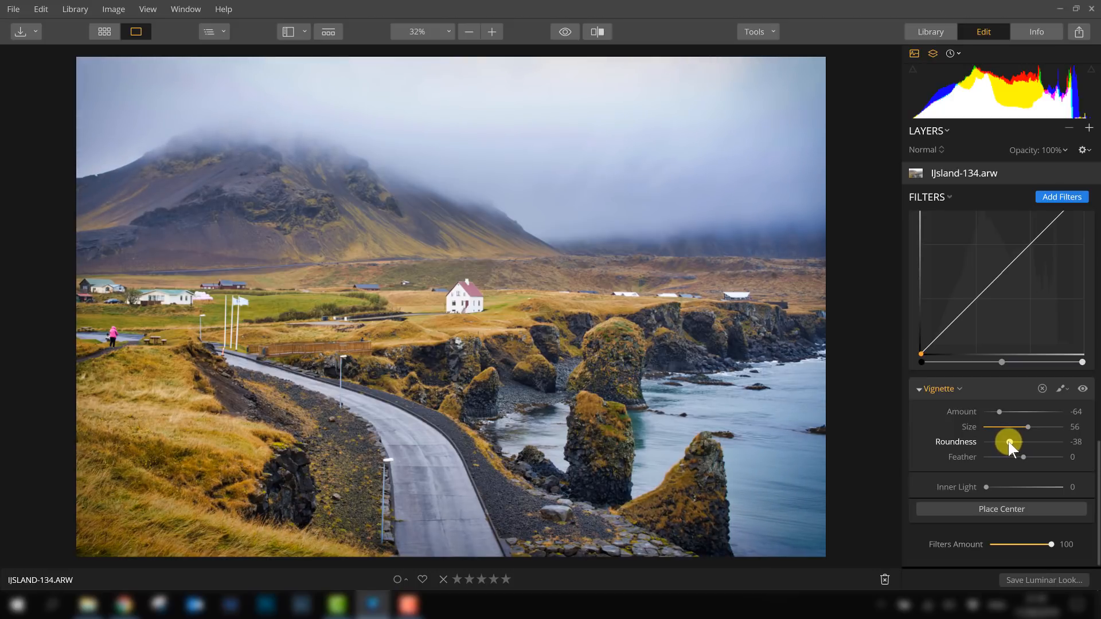
drag(1009, 442, 1050, 457)
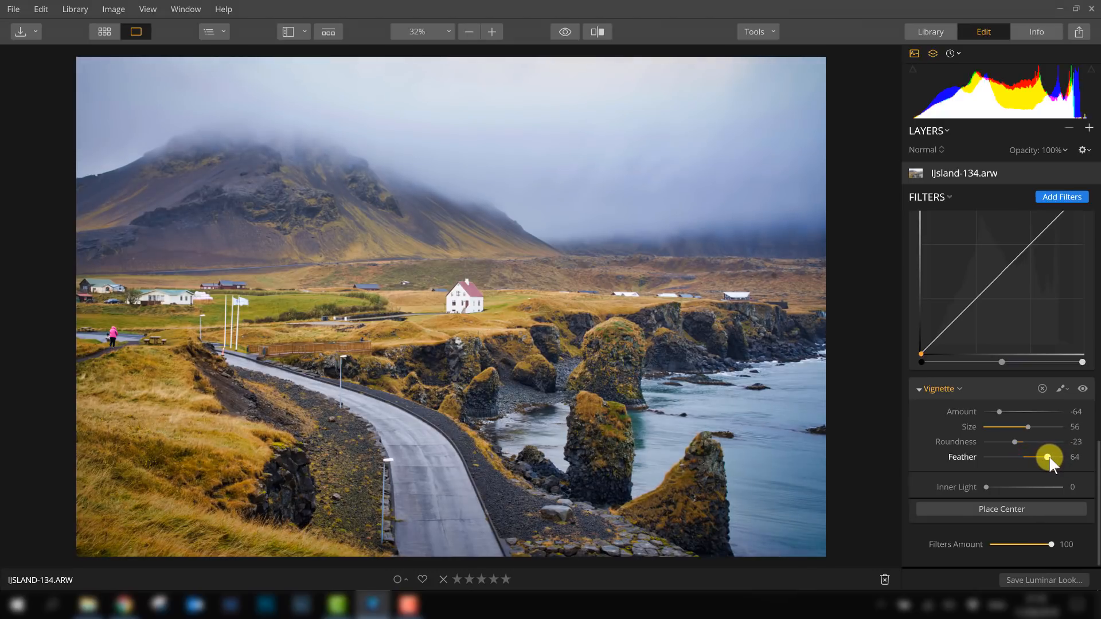
mouse_move(1042, 458)
mouse_down()
mouse_move(1012, 456)
mouse_move(1037, 458)
mouse_up()
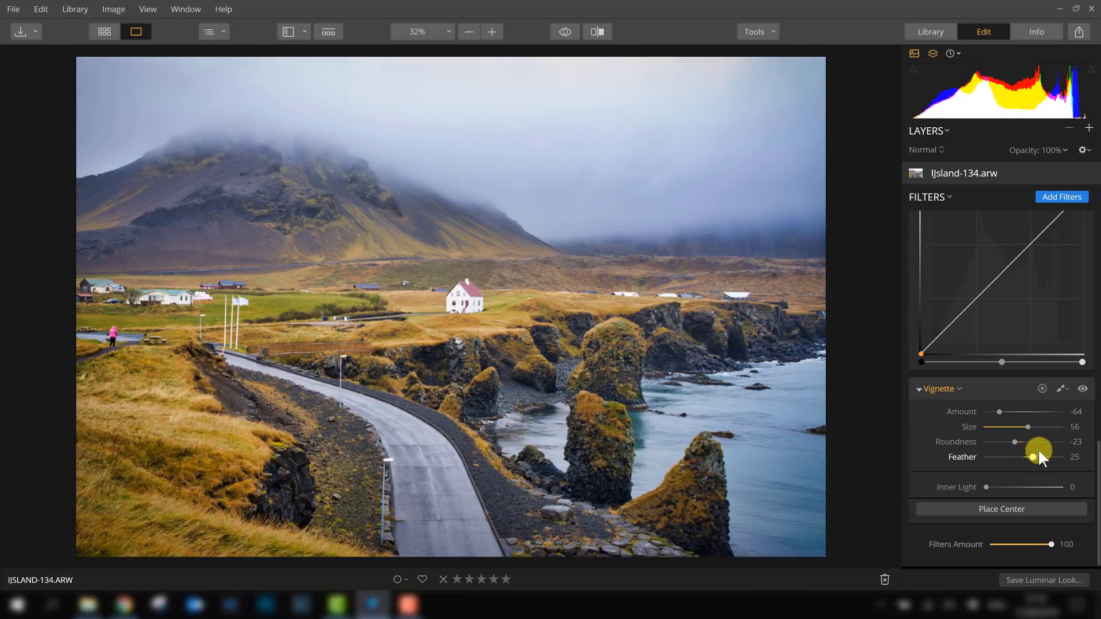
- Toggle the Vignette filter off and on to compare its effect
click(1082, 390)
click(1082, 391)
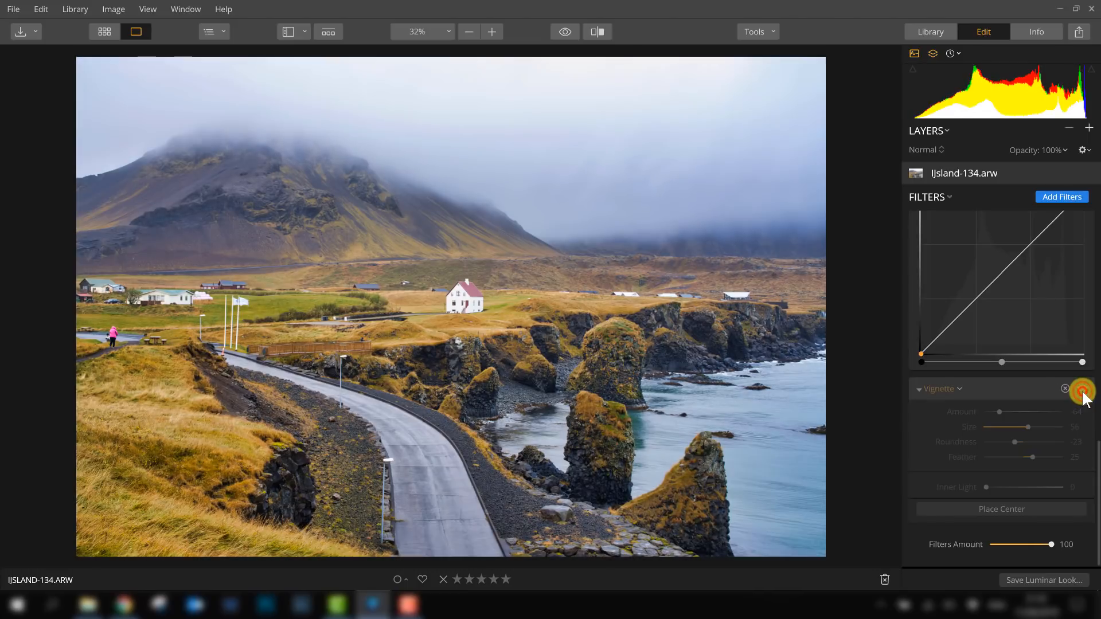
click(1083, 391)
click(1083, 391)
click(1083, 391)
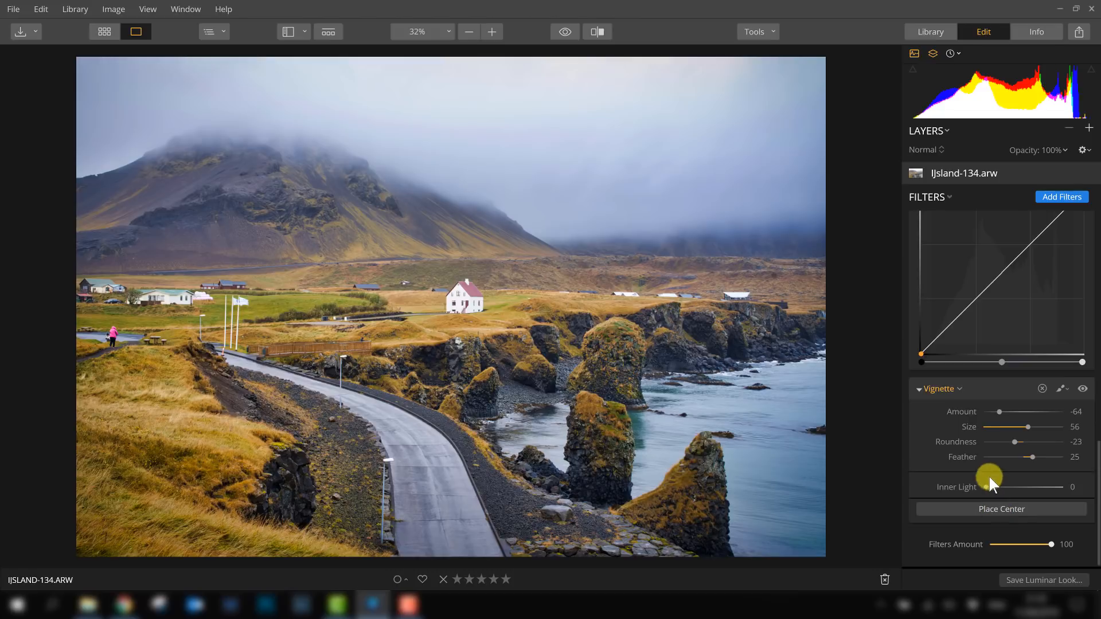
- Set the vignette Feather to -100
drag(1027, 458, 973, 457)
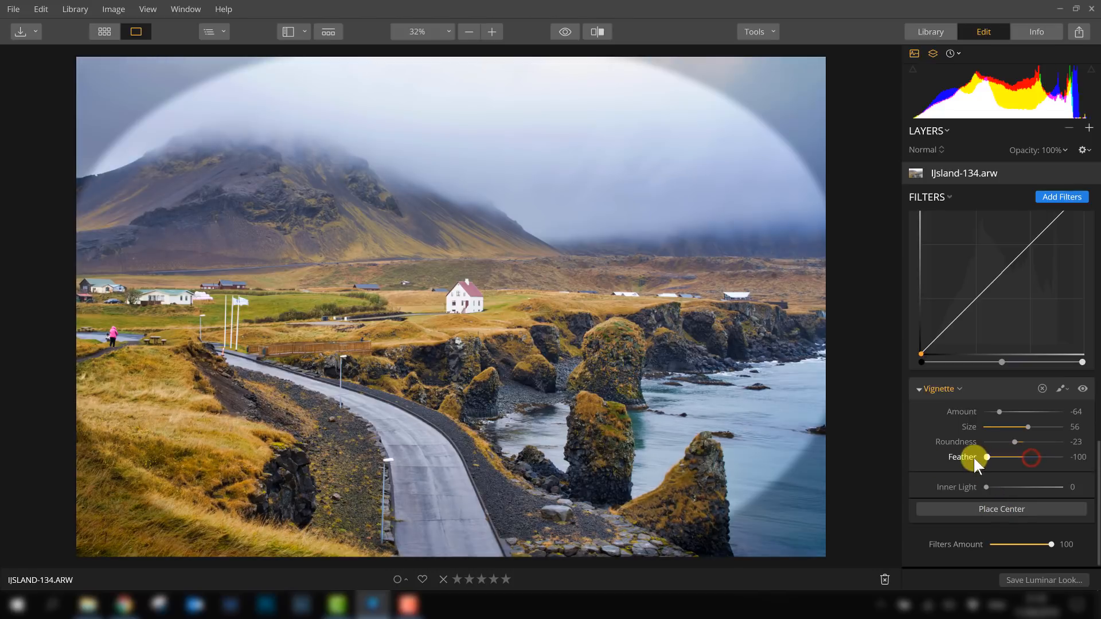
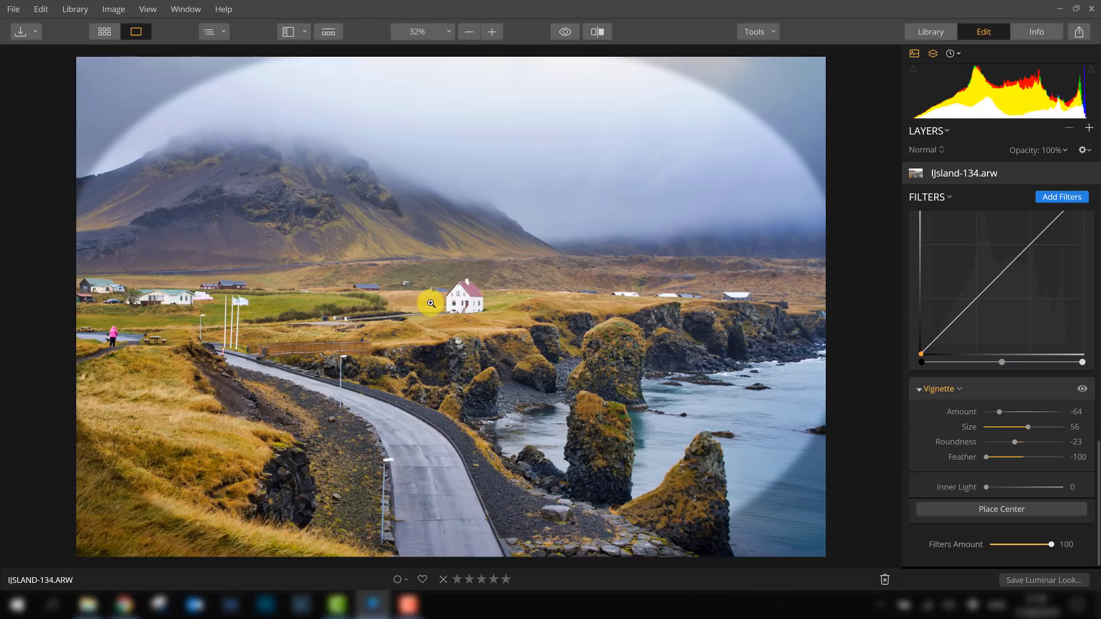
- Place the vignette's center on the white house in the photo
click(1006, 508)
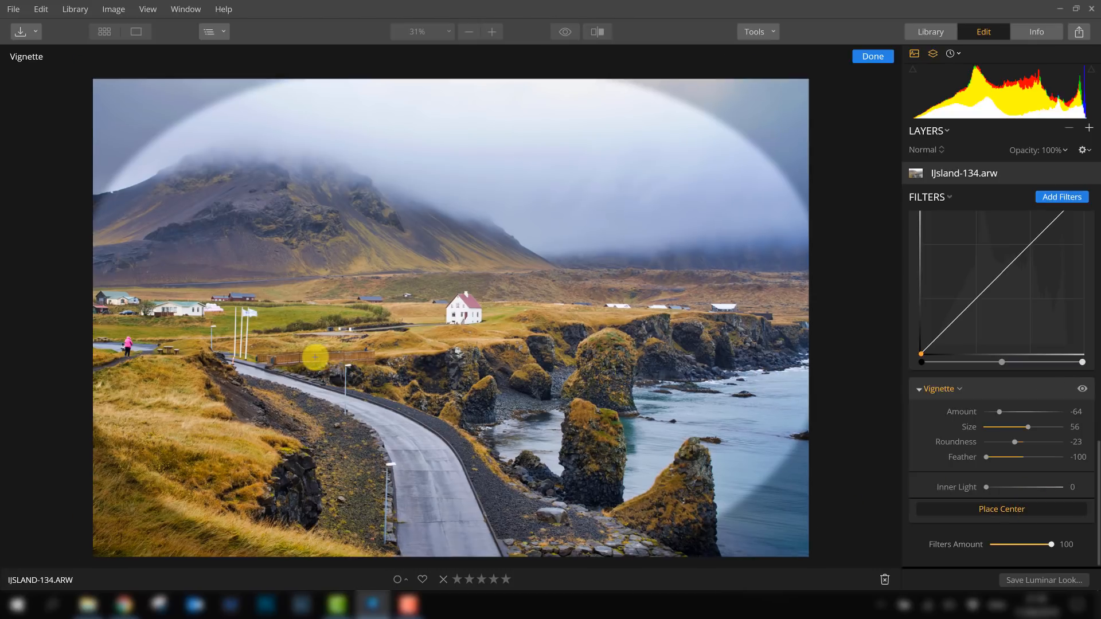
click(317, 356)
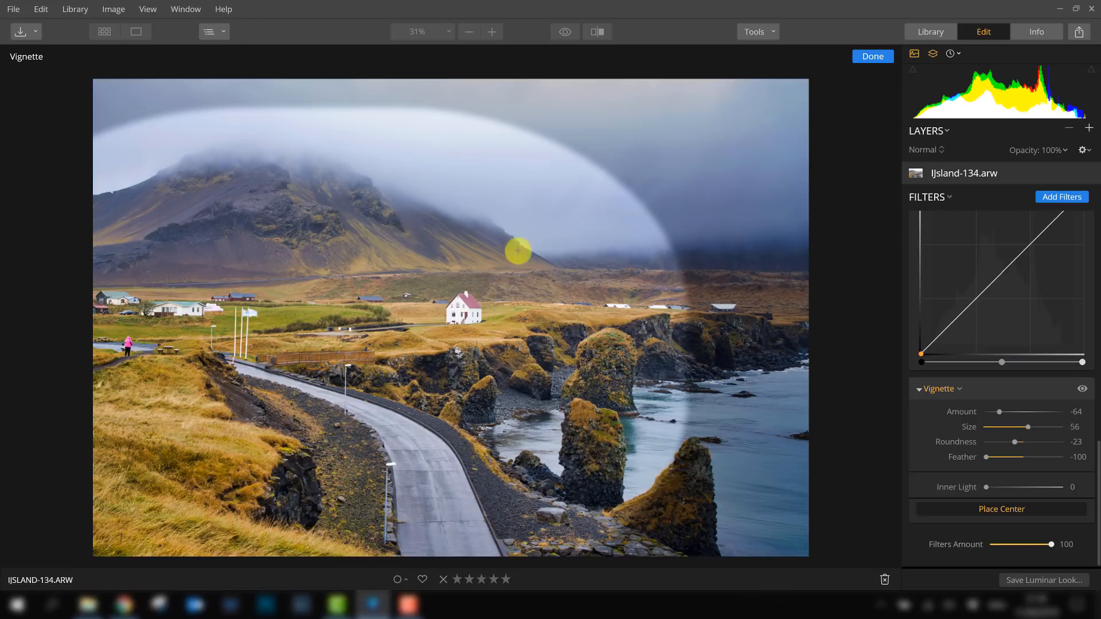
click(996, 508)
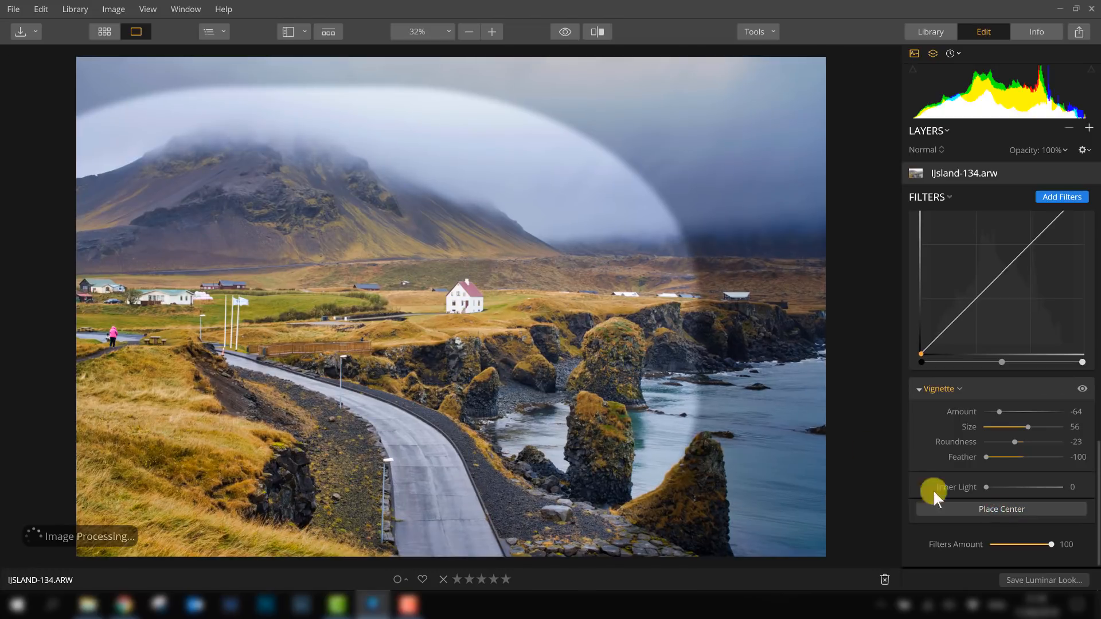
click(994, 510)
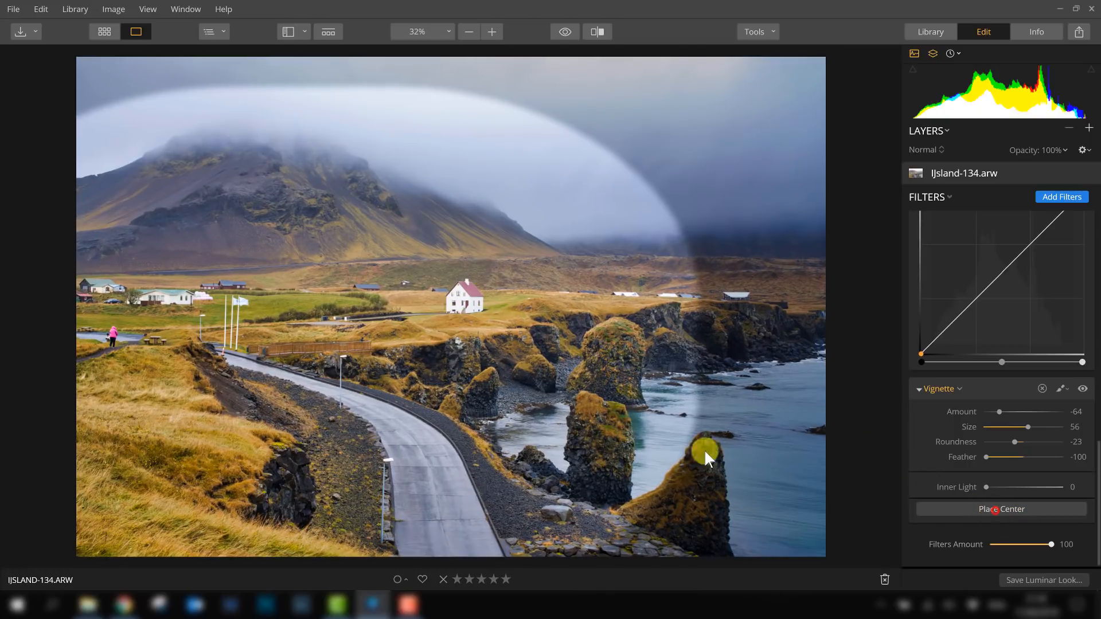
click(474, 313)
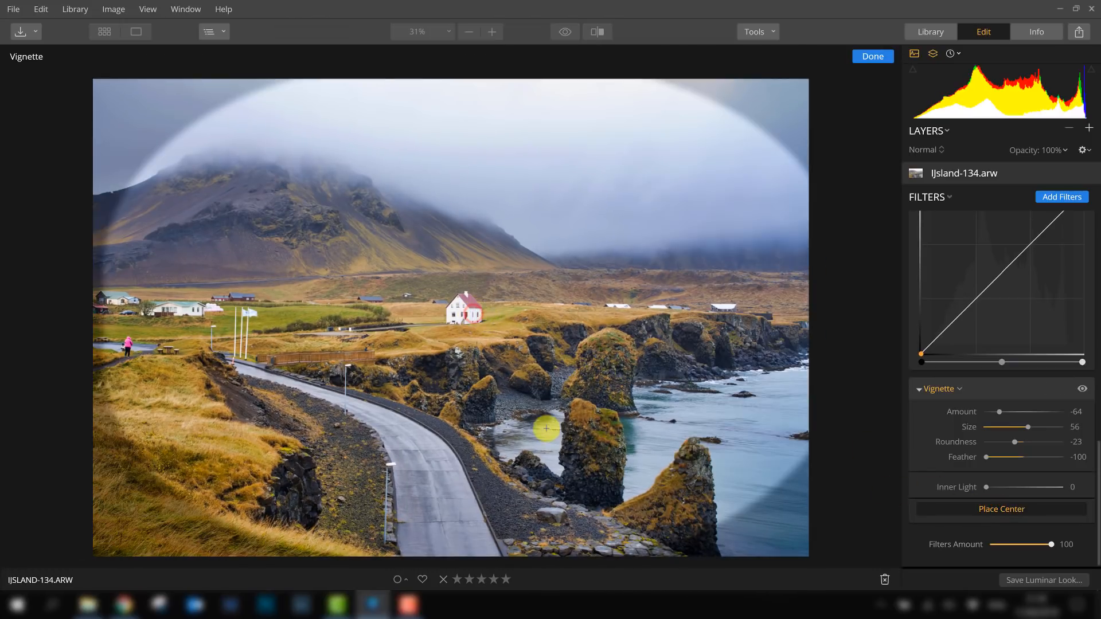
click(1012, 510)
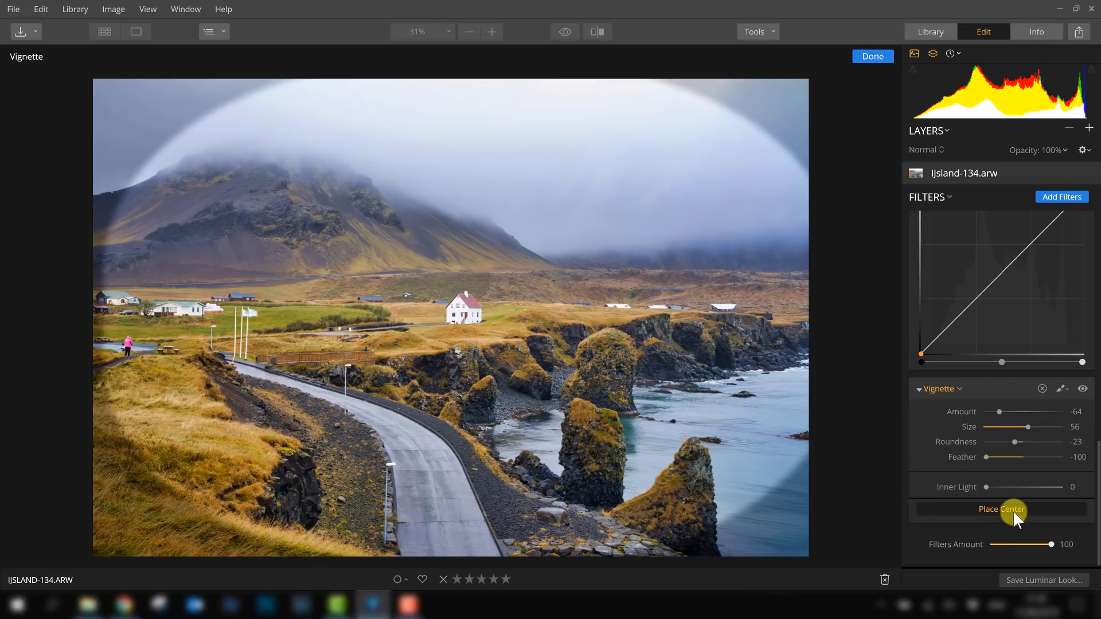
click(454, 319)
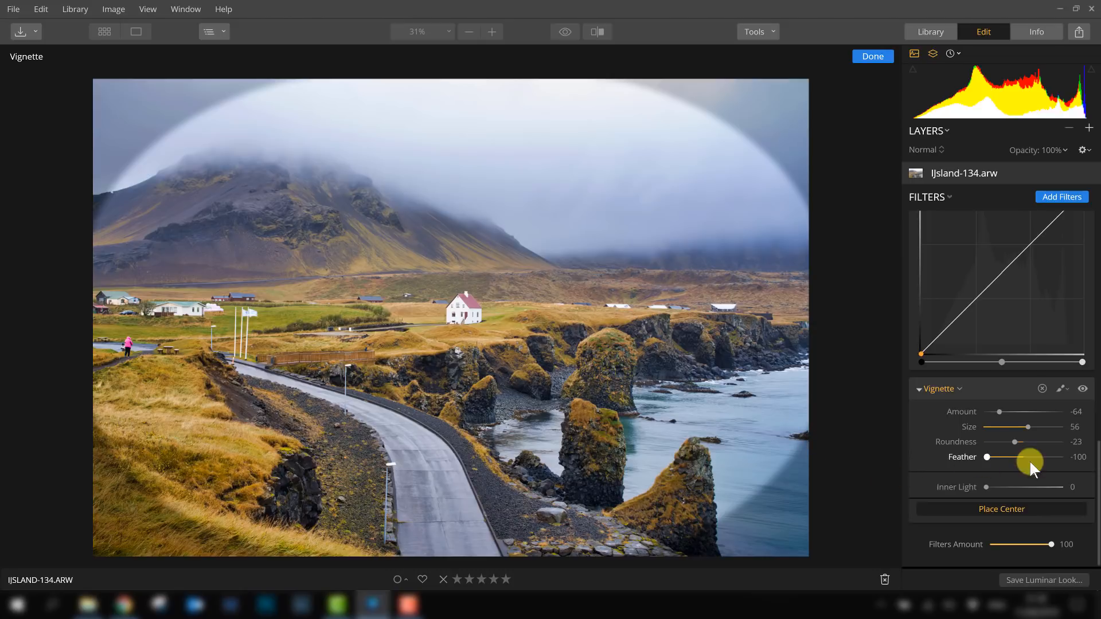
- Set the vignette Feather to 70 and return Inner Light to 0
drag(986, 457, 1044, 459)
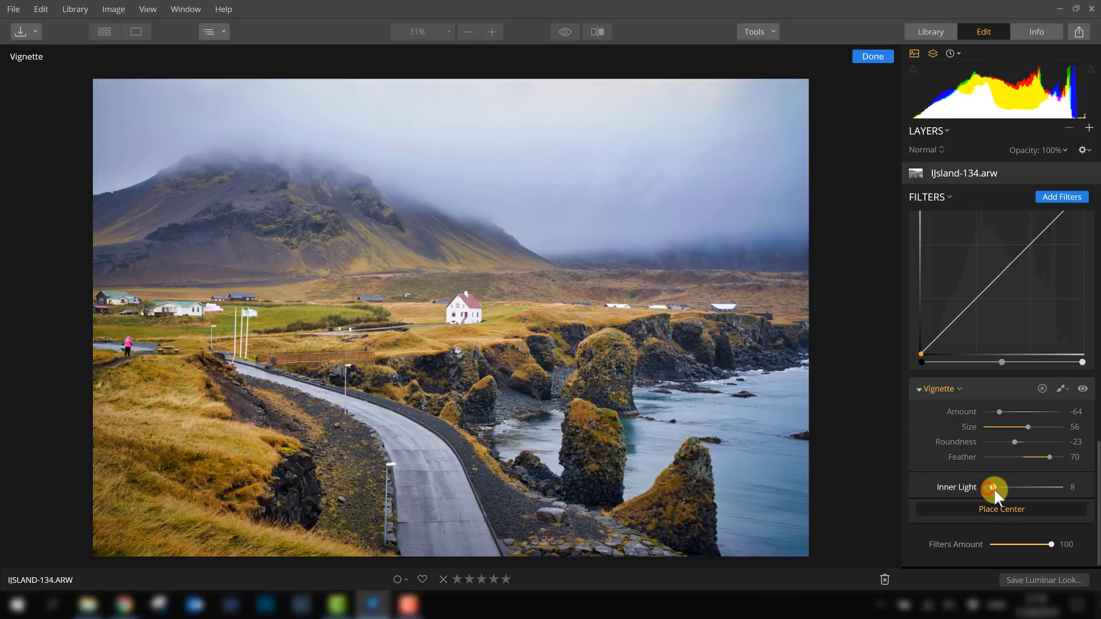
mouse_move(992, 487)
mouse_down()
mouse_move(1004, 487)
mouse_move(976, 486)
mouse_up()
- Scroll through the applied filters and browse the categories of the filters catalog
scroll(955, 422, up, 15)
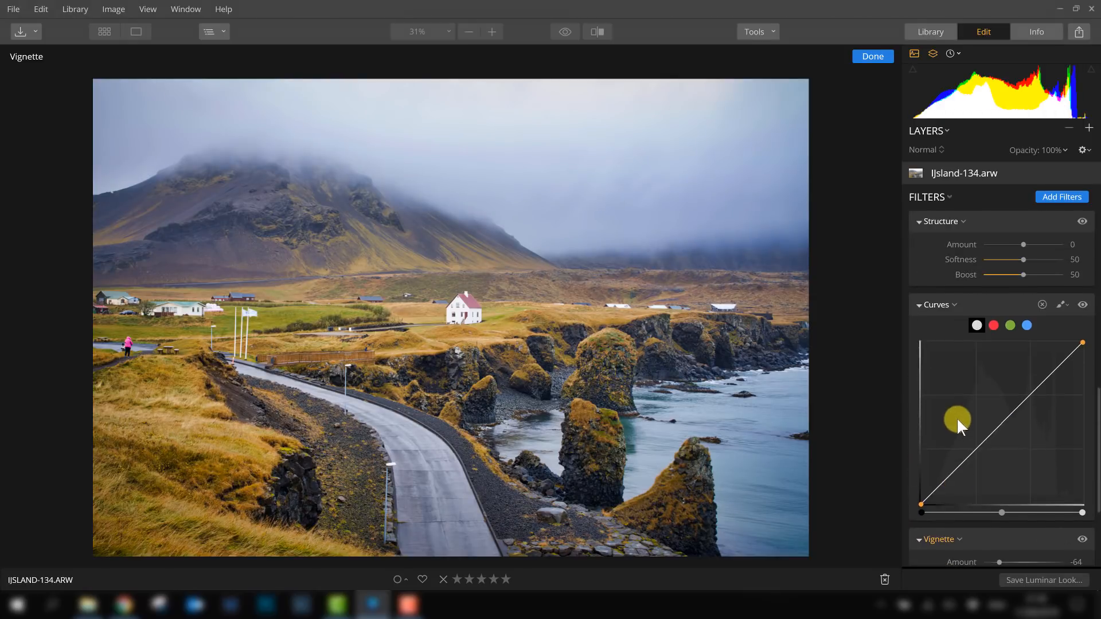
scroll(979, 326, down, 15)
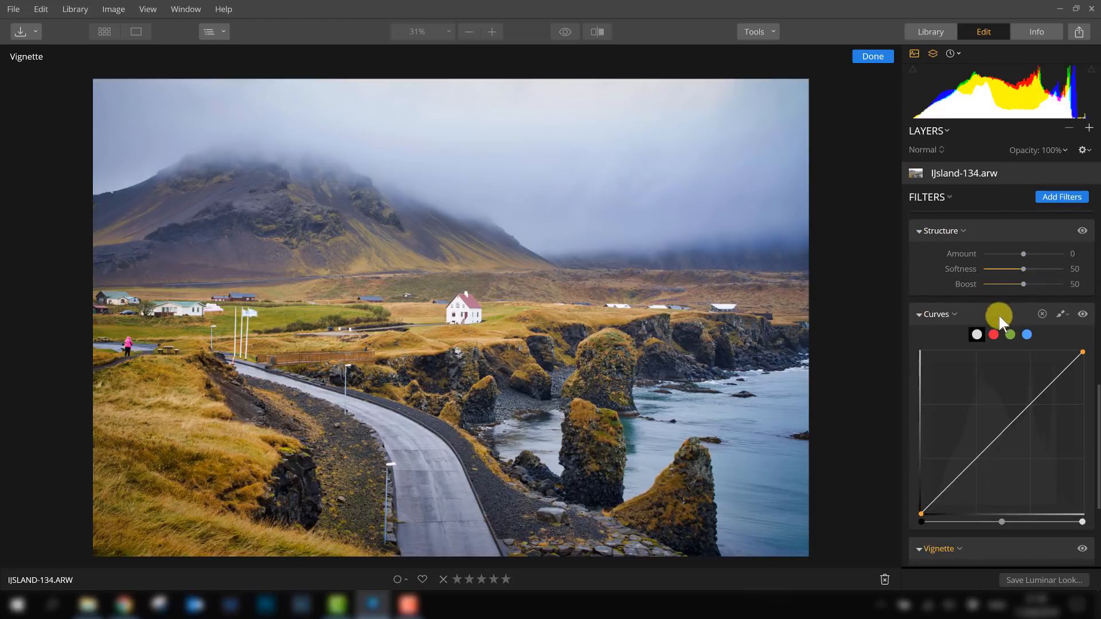
scroll(975, 287, up, 3)
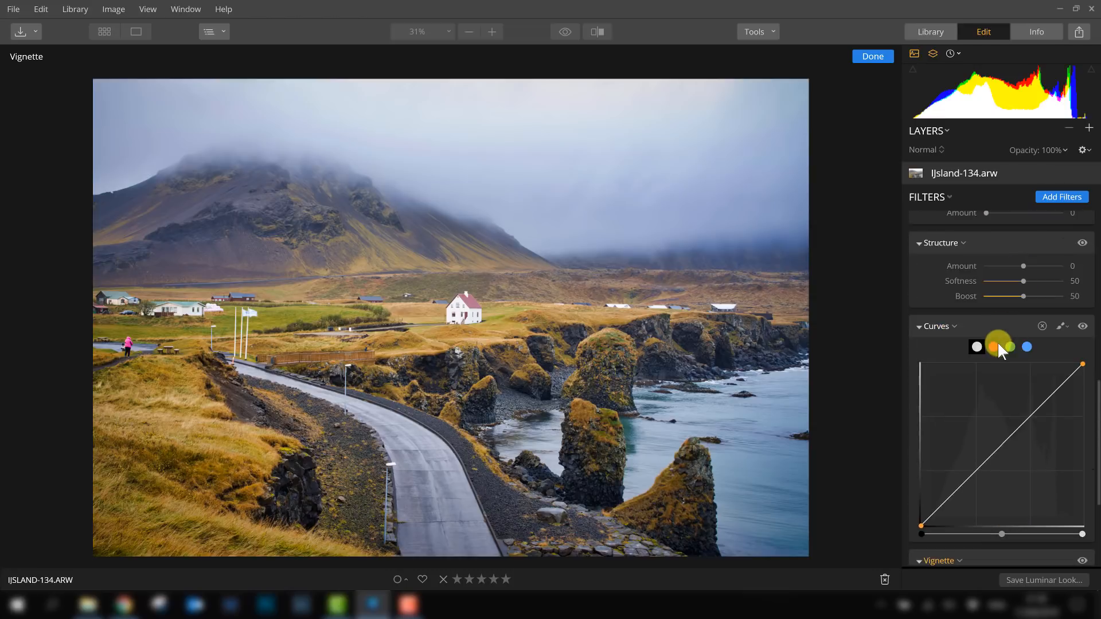
scroll(998, 312, up, 5)
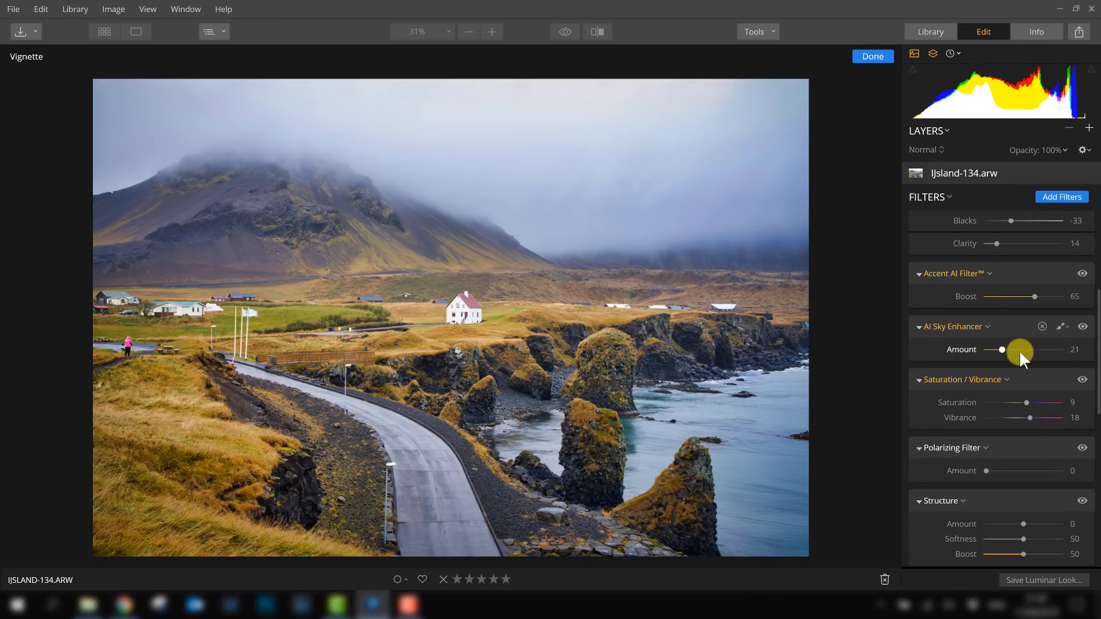
scroll(1022, 356, up, 1)
scroll(1023, 360, up, 3)
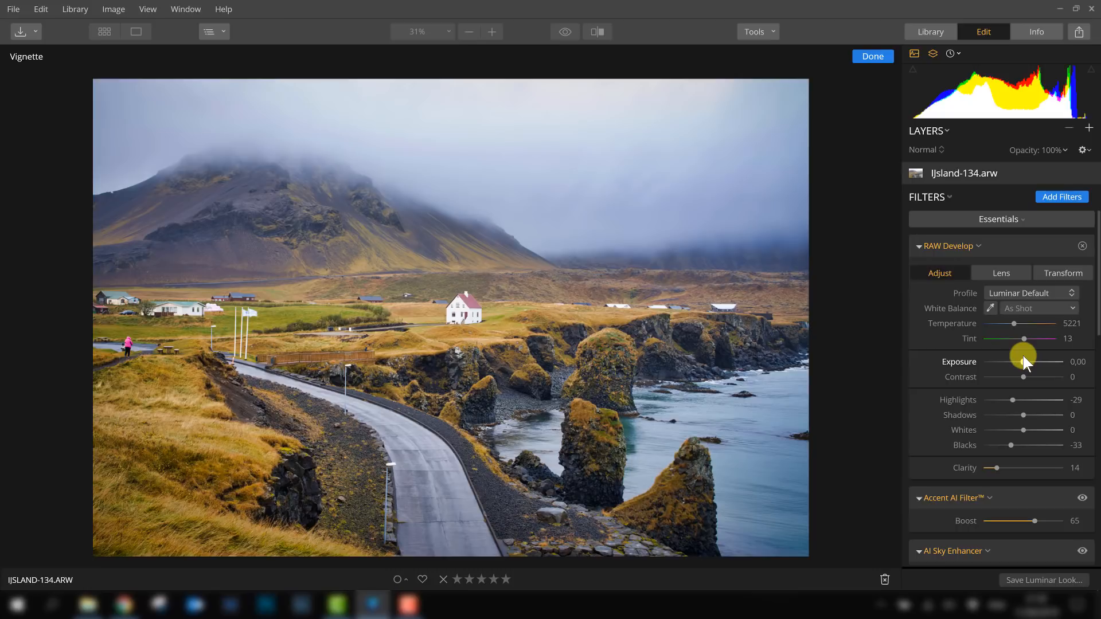
click(1055, 198)
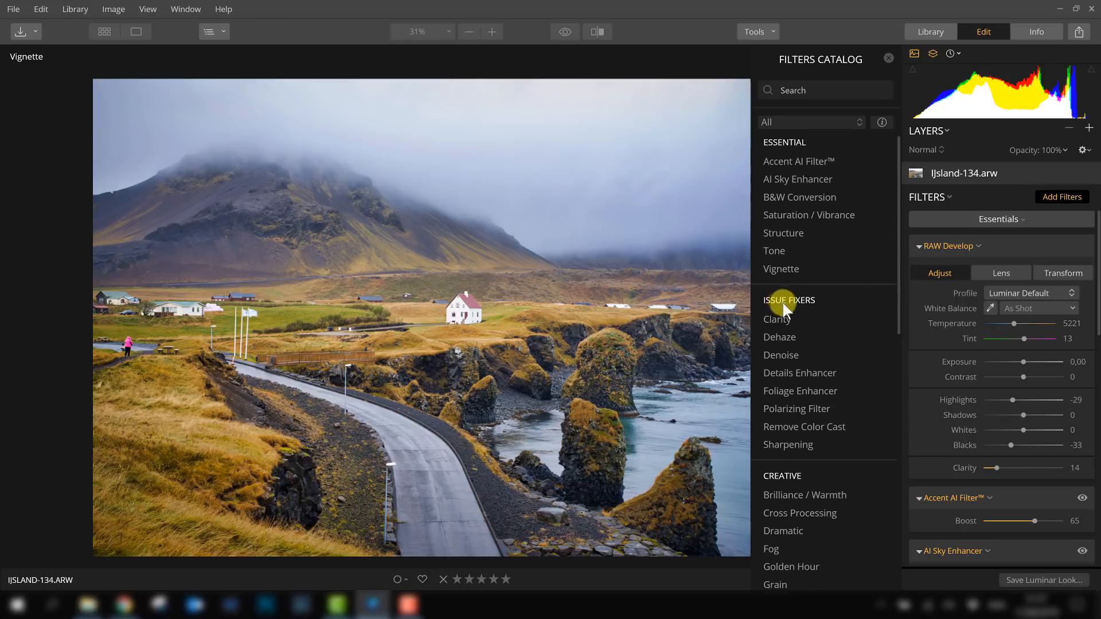
scroll(797, 318, down, 5)
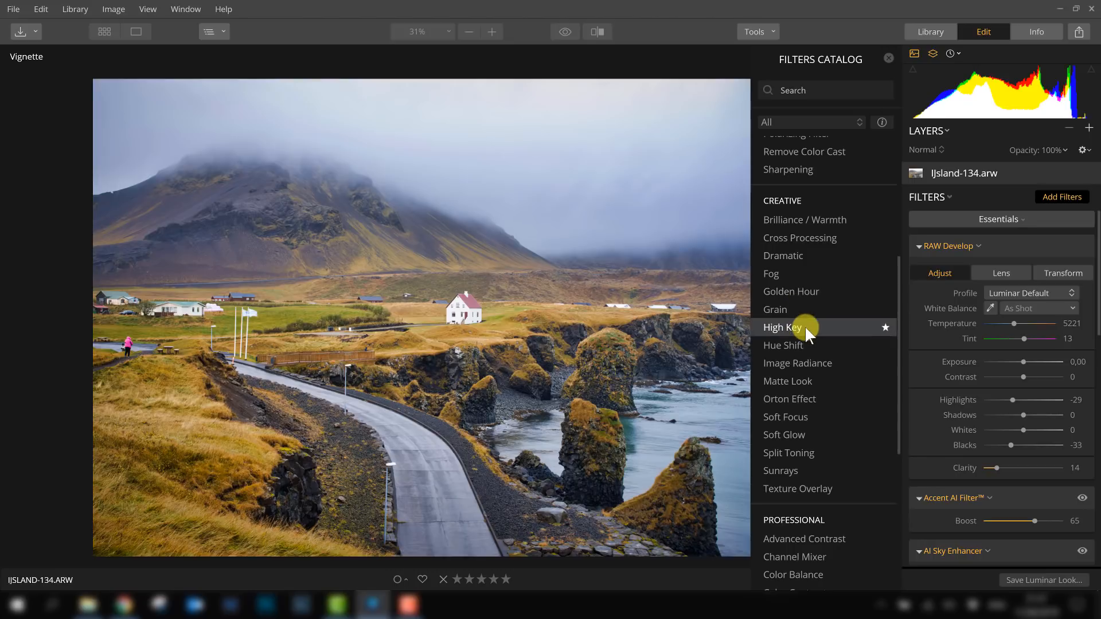
scroll(805, 329, up, 5)
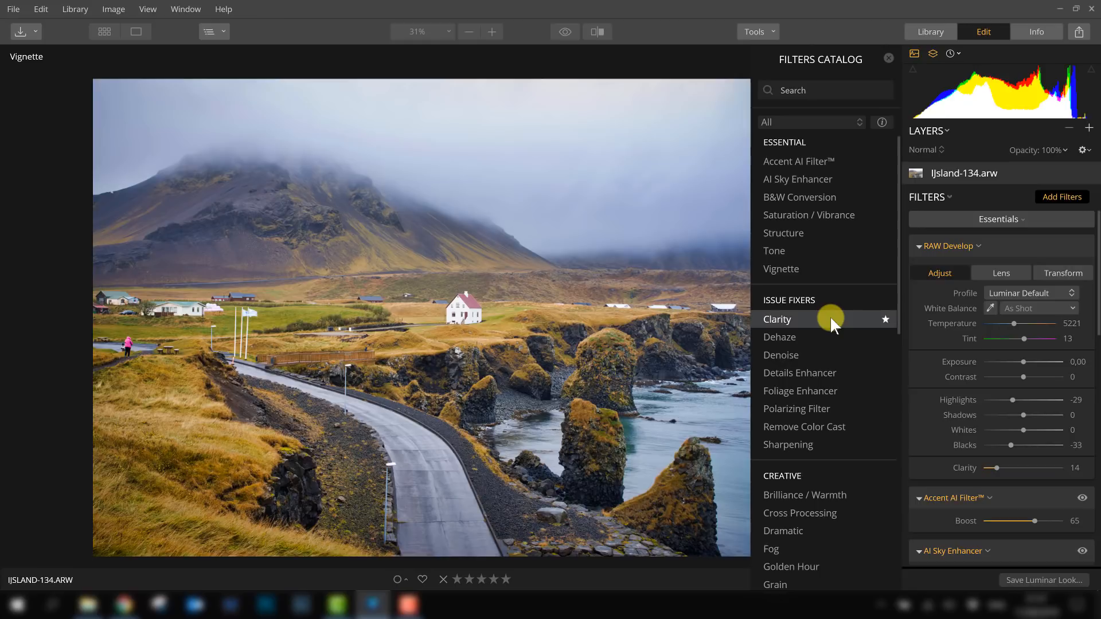
scroll(827, 309, down, 5)
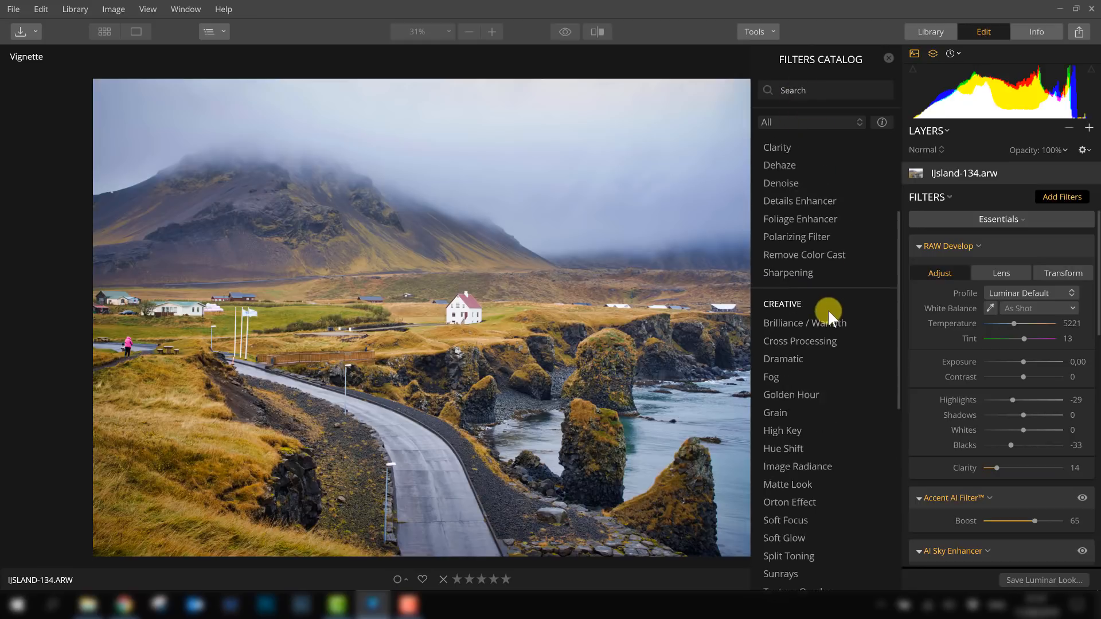
scroll(828, 318, up, 5)
- Search the filters catalog for "contras" and add the Advanced Contrast filter, then close the catalog
click(802, 92)
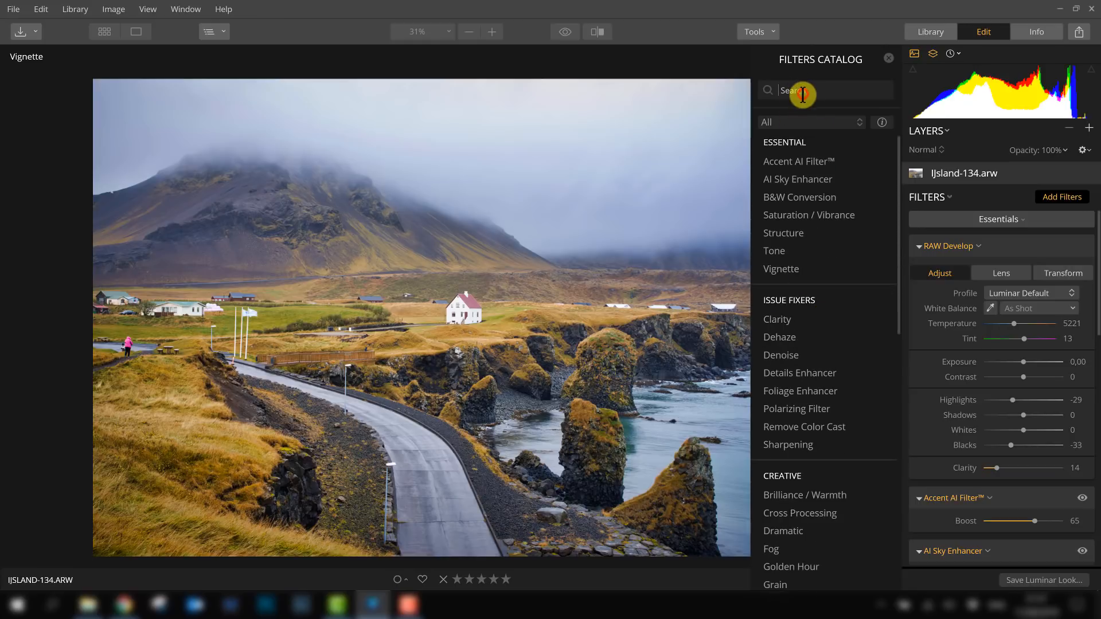
text(contras)
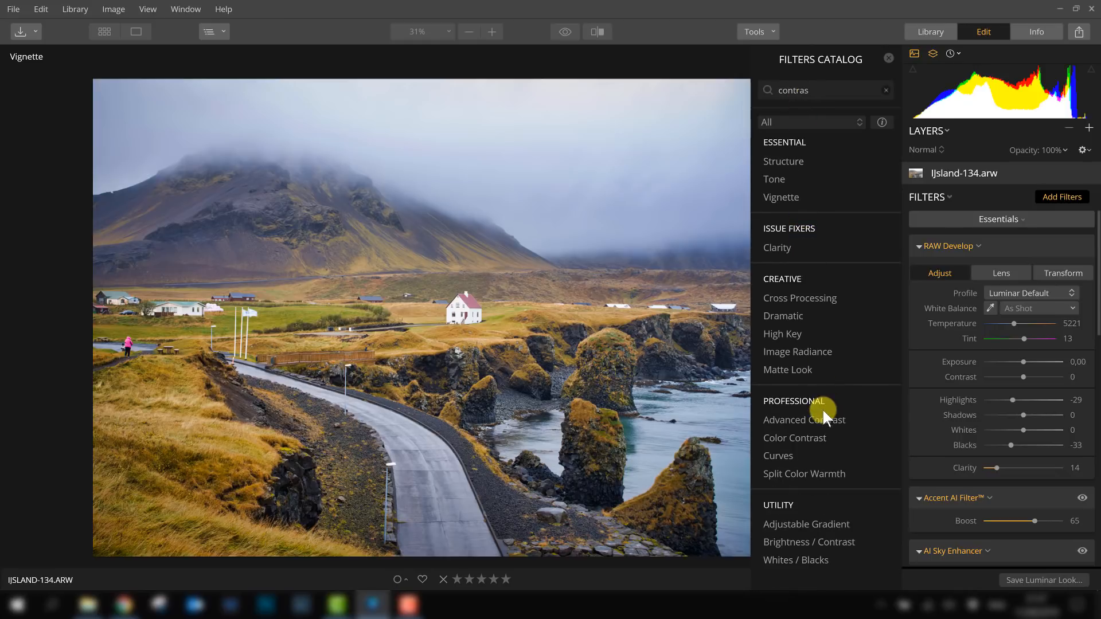
click(787, 418)
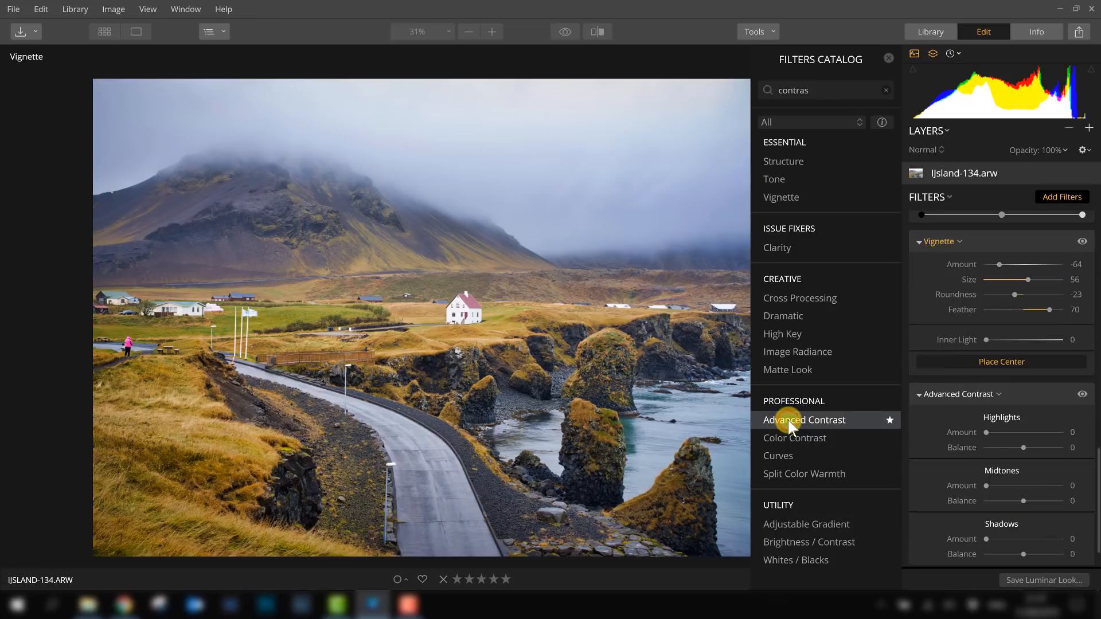
click(1074, 196)
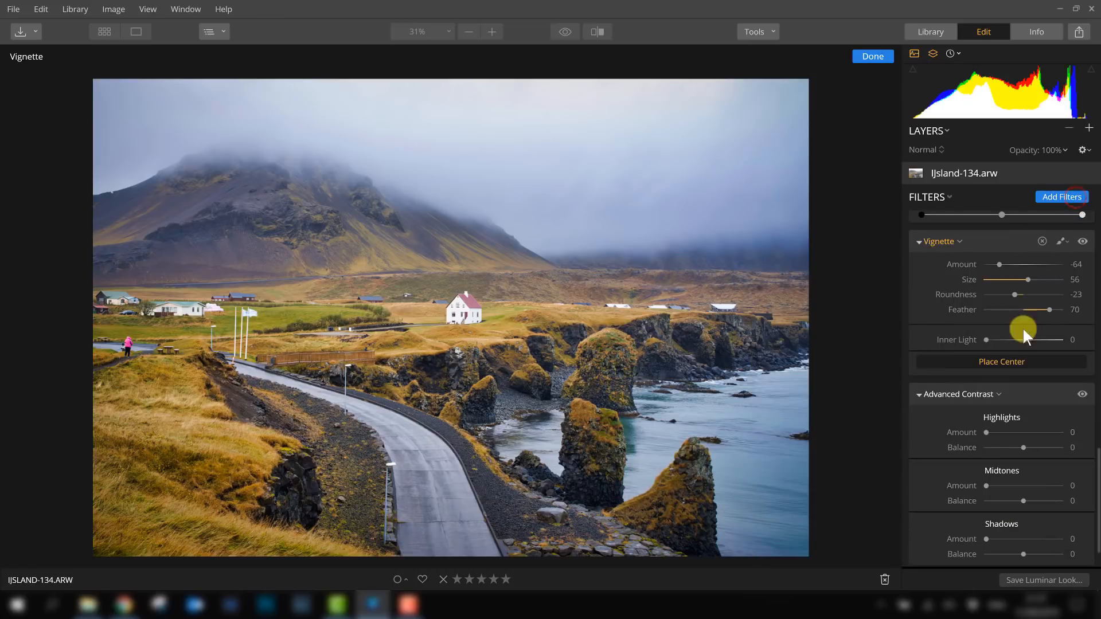
- Set Advanced Contrast Midtones Amount to 15 and Shadows Amount to 5
scroll(1021, 359, down, 2)
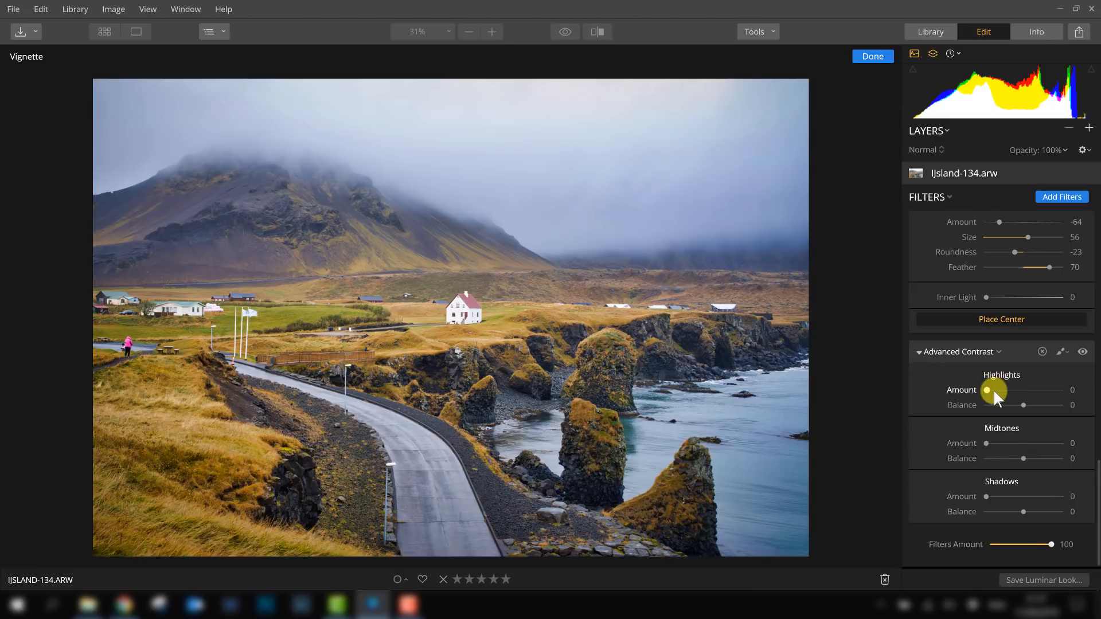
mouse_move(987, 390)
mouse_down()
mouse_move(1043, 390)
mouse_move(982, 391)
mouse_up()
mouse_move(988, 442)
mouse_down()
mouse_move(1032, 442)
mouse_move(991, 442)
mouse_up()
drag(986, 496, 989, 497)
drag(1003, 443, 997, 443)
- Toggle the Advanced Contrast filter off and on repeatedly to compare its effect
click(1082, 351)
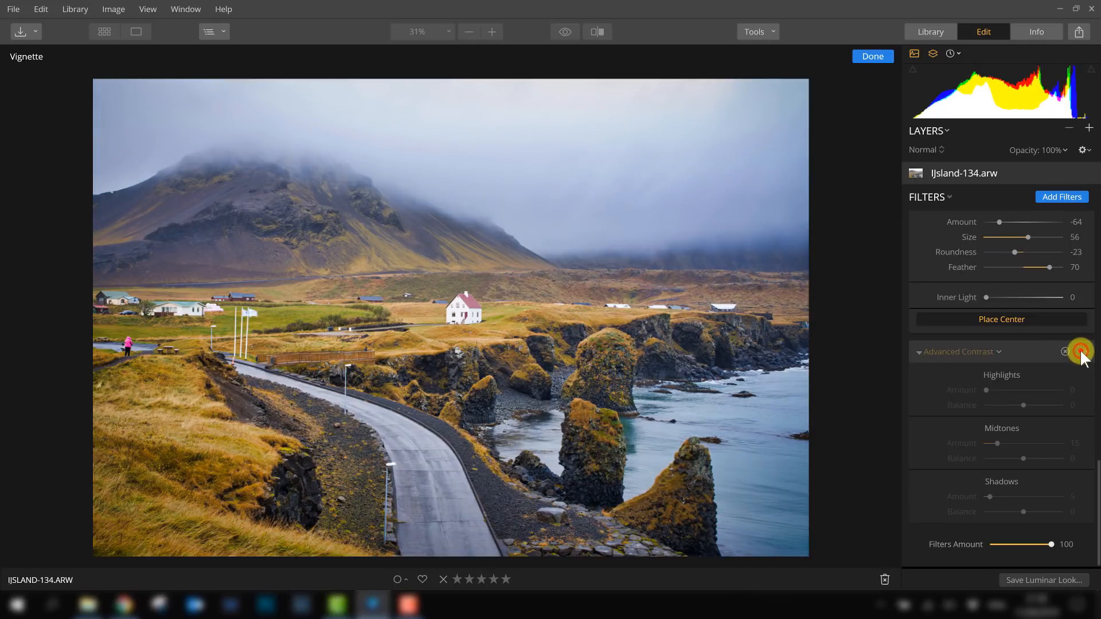
click(1081, 352)
click(1081, 352)
click(1080, 351)
click(1081, 351)
click(1081, 351)
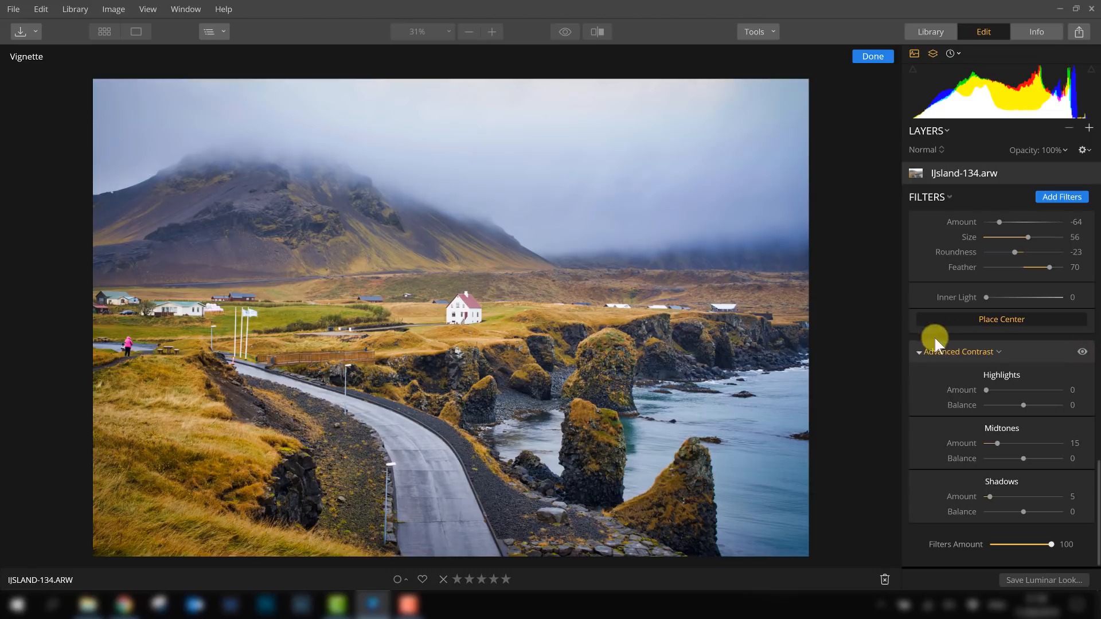
click(1081, 352)
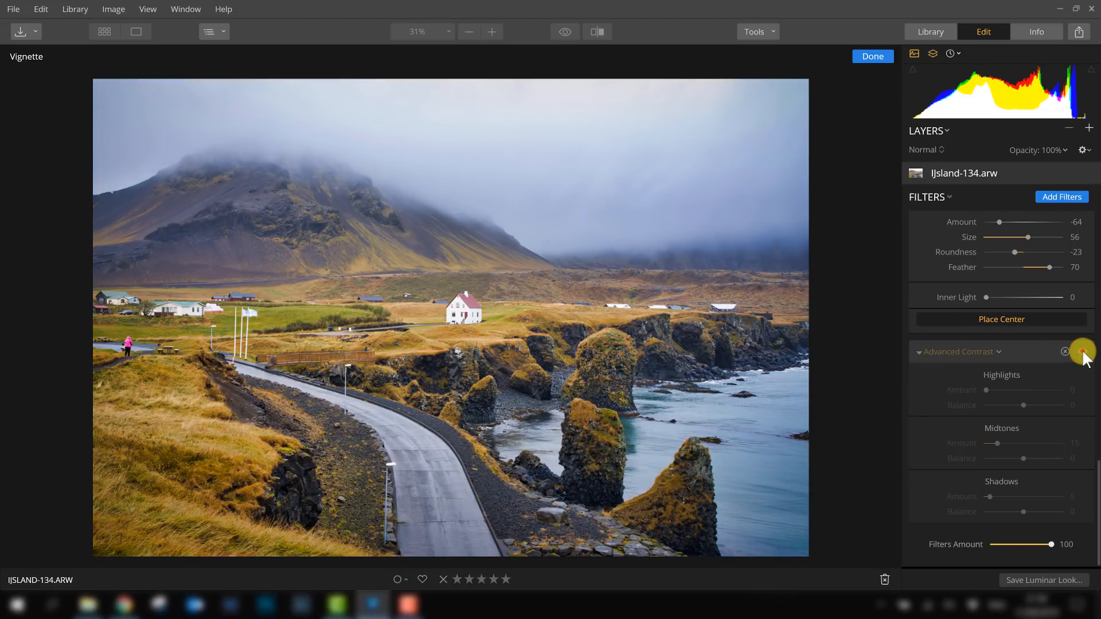
click(1082, 351)
click(1082, 351)
click(1082, 351)
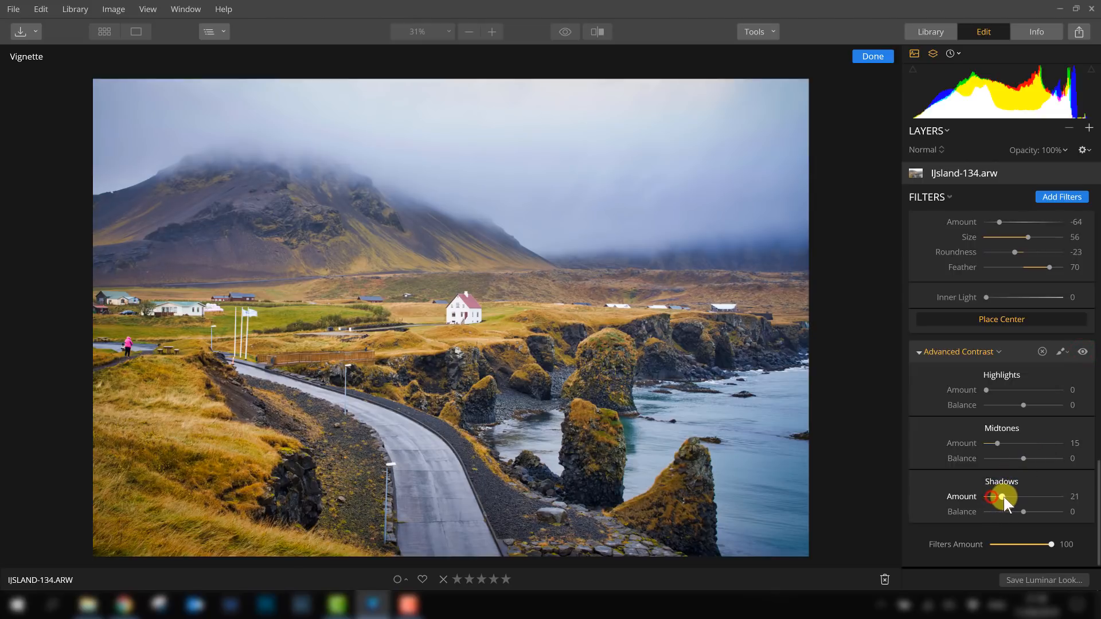
- Set Advanced Contrast Shadows Amount to 6, Shadows Balance to 14 and Midtones Amount to 21
drag(1003, 497, 1028, 511)
double_click(1040, 511)
drag(997, 444, 1001, 445)
- Toggle the Advanced Contrast filter off and on again to compare the adjusted result
click(1081, 352)
click(1082, 352)
click(1082, 352)
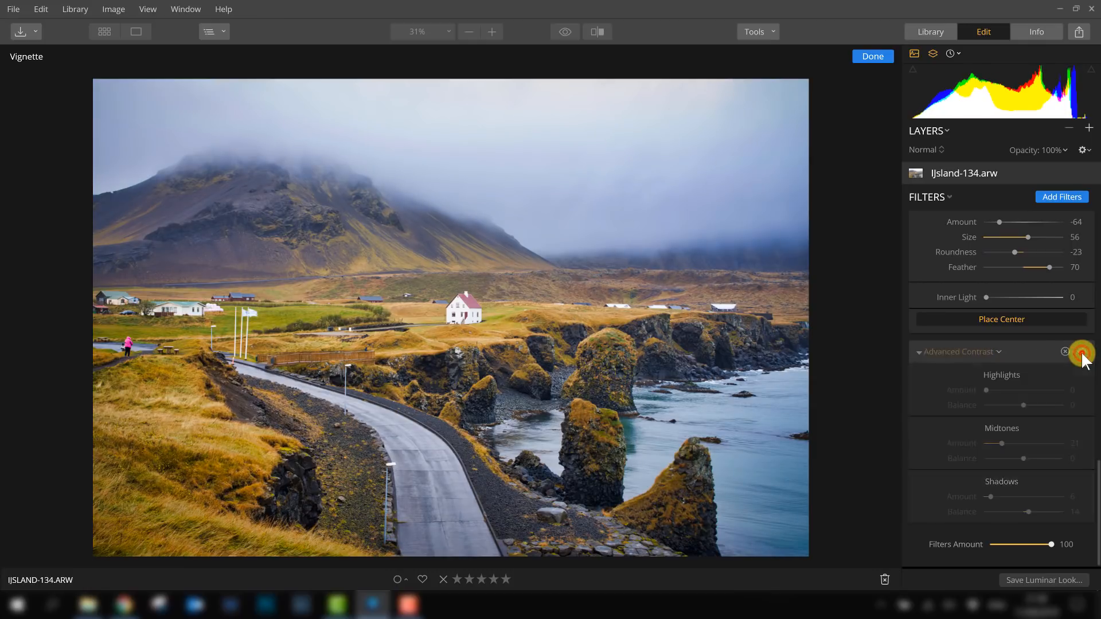
click(1081, 352)
click(1082, 352)
click(1082, 352)
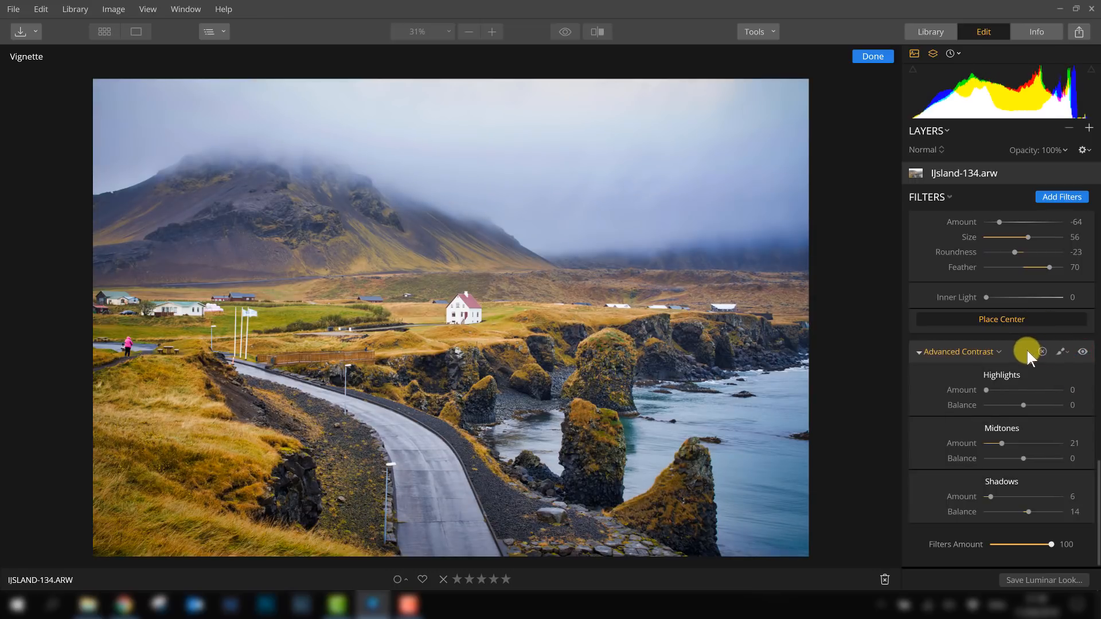
- Scroll through the whole filter stack to review all applied filters
scroll(1026, 349, up, 2)
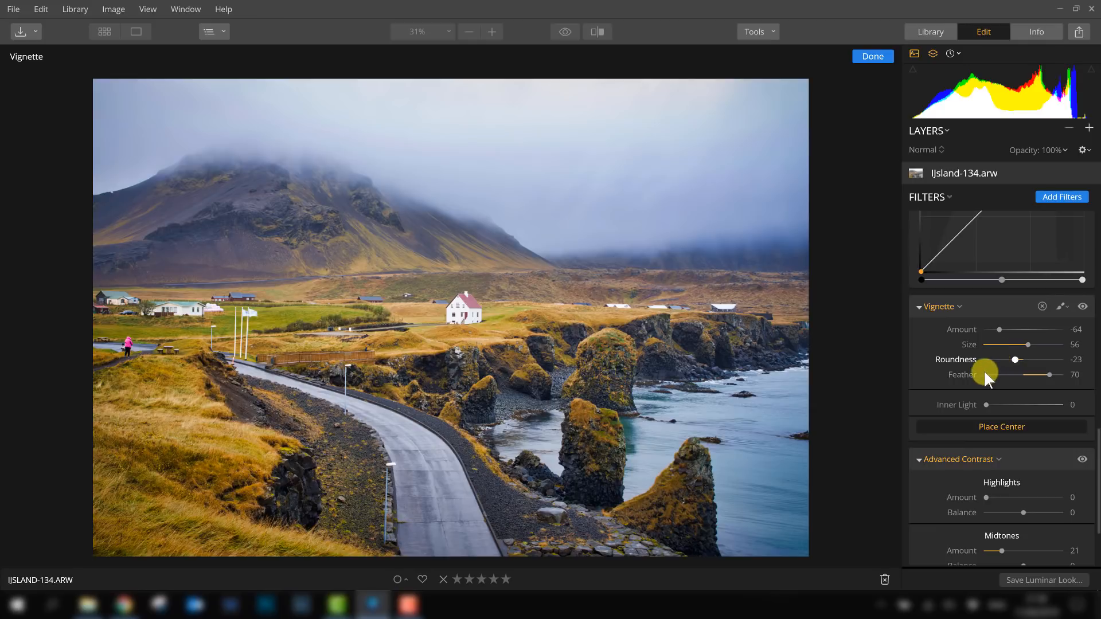
scroll(972, 356, up, 2)
scroll(976, 349, down, 4)
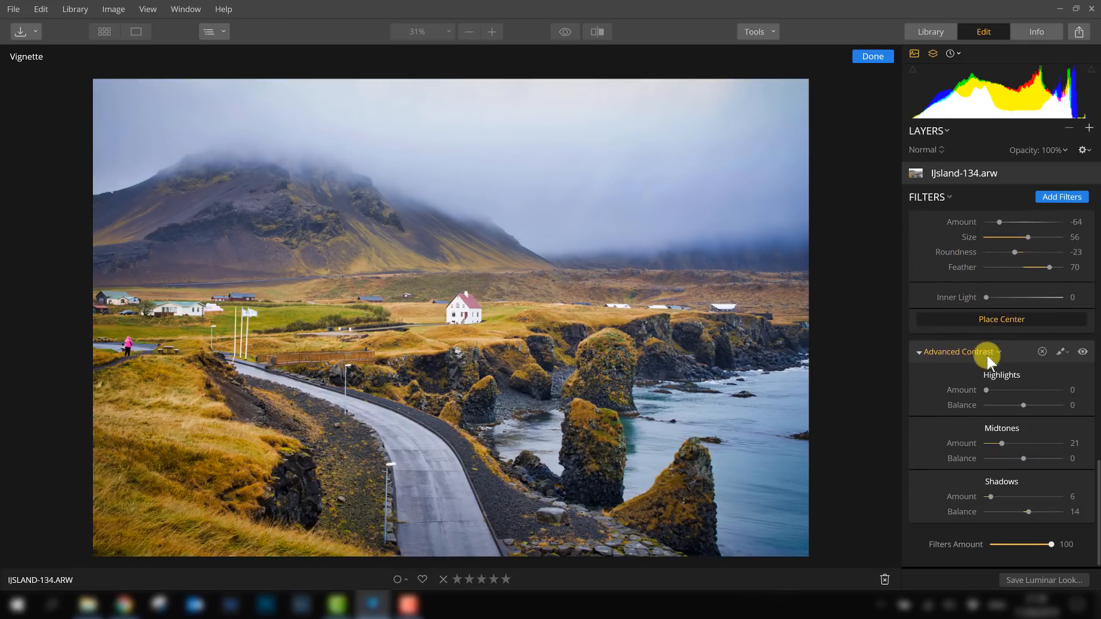
scroll(981, 344, up, 10)
scroll(978, 335, up, 5)
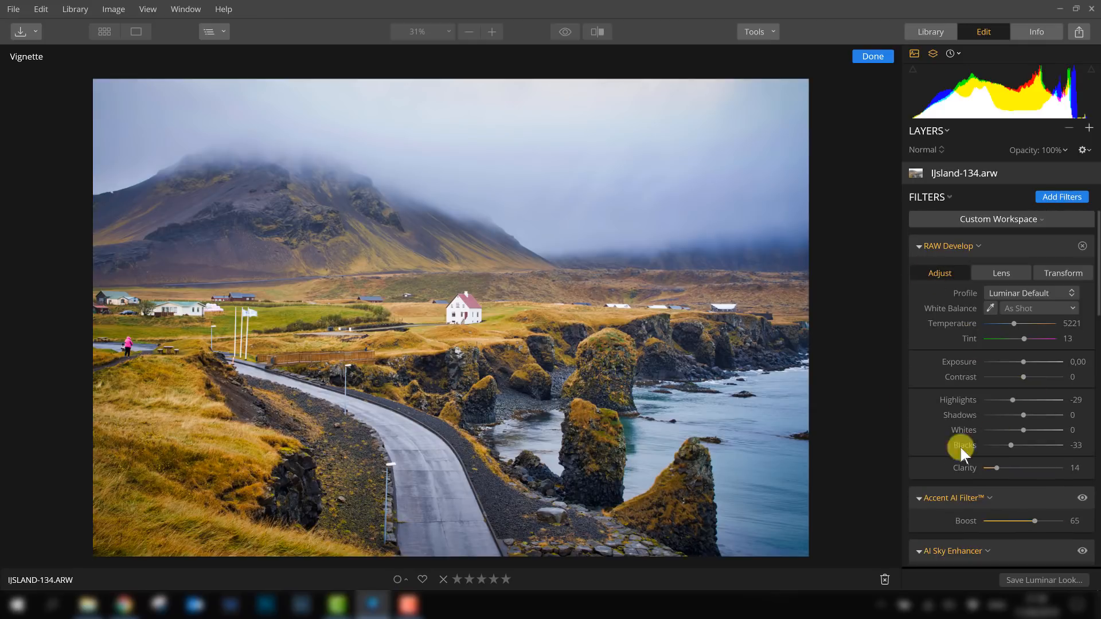
scroll(986, 433, down, 15)
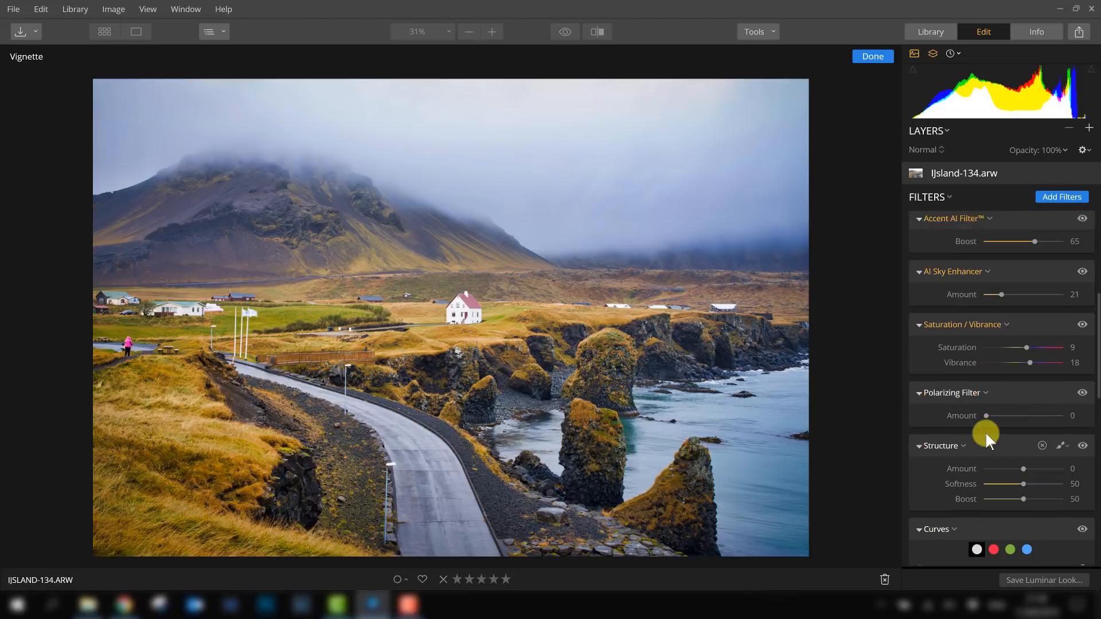
scroll(1006, 435, up, 3)
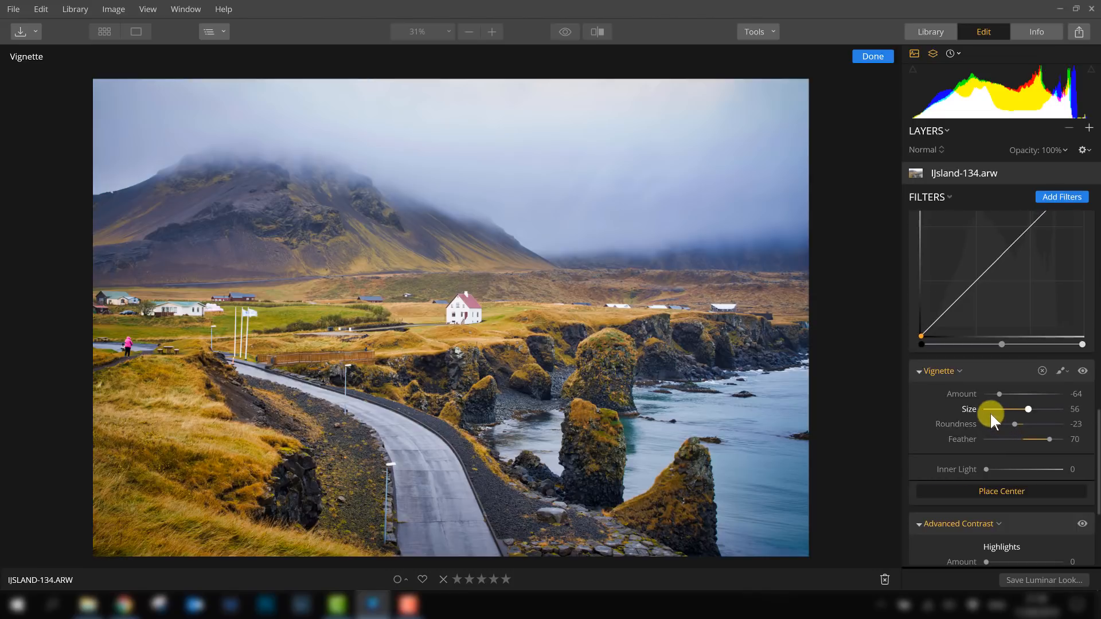
scroll(984, 417, down, 3)
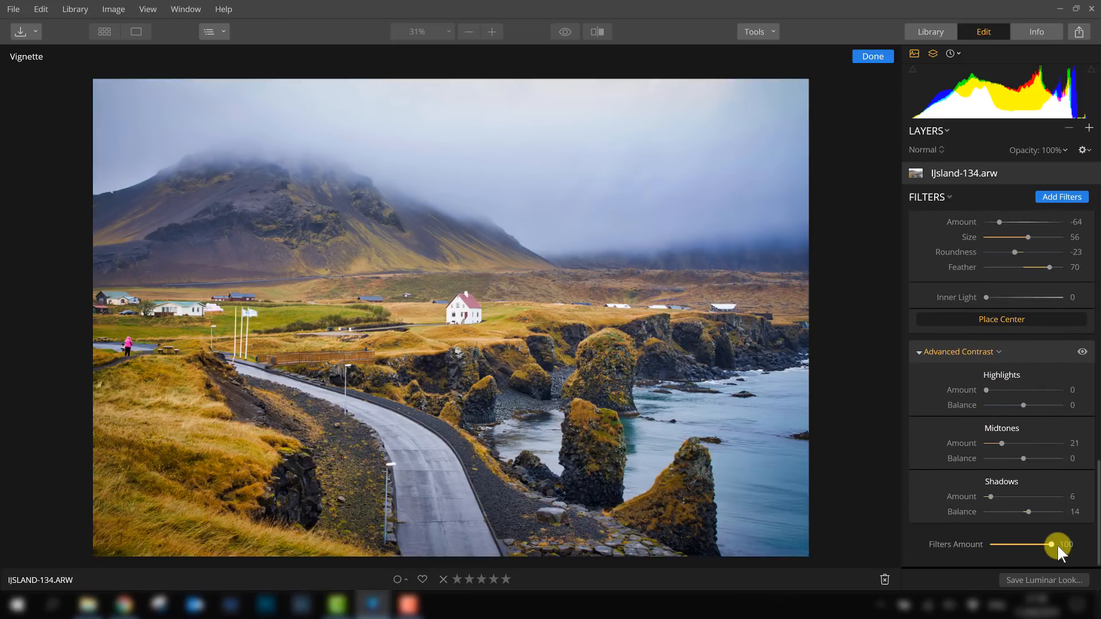
- Set the overall Filters Amount to 83
mouse_move(1050, 541)
mouse_down()
mouse_move(1024, 541)
mouse_move(1051, 541)
mouse_up()
mouse_move(1037, 544)
mouse_down()
mouse_move(1059, 539)
mouse_move(1029, 539)
mouse_move(1038, 542)
mouse_up()
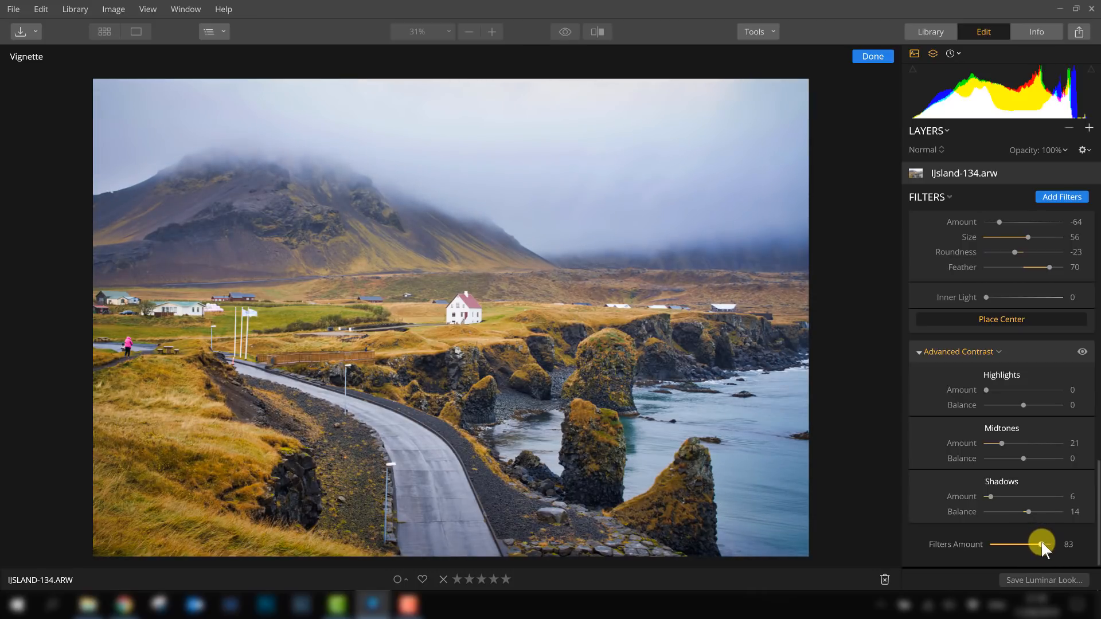
- Enable the Chromatic Aberration auto correction in RAW Develop's lens options and review the Transform settings
scroll(1046, 416, up, 5)
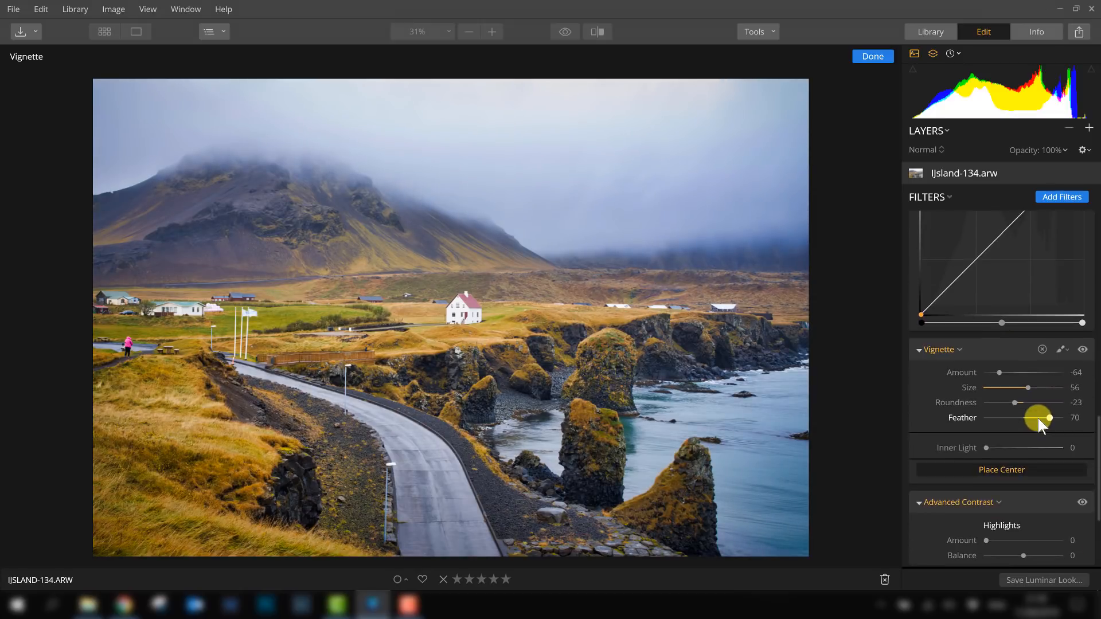
scroll(1036, 415, up, 10)
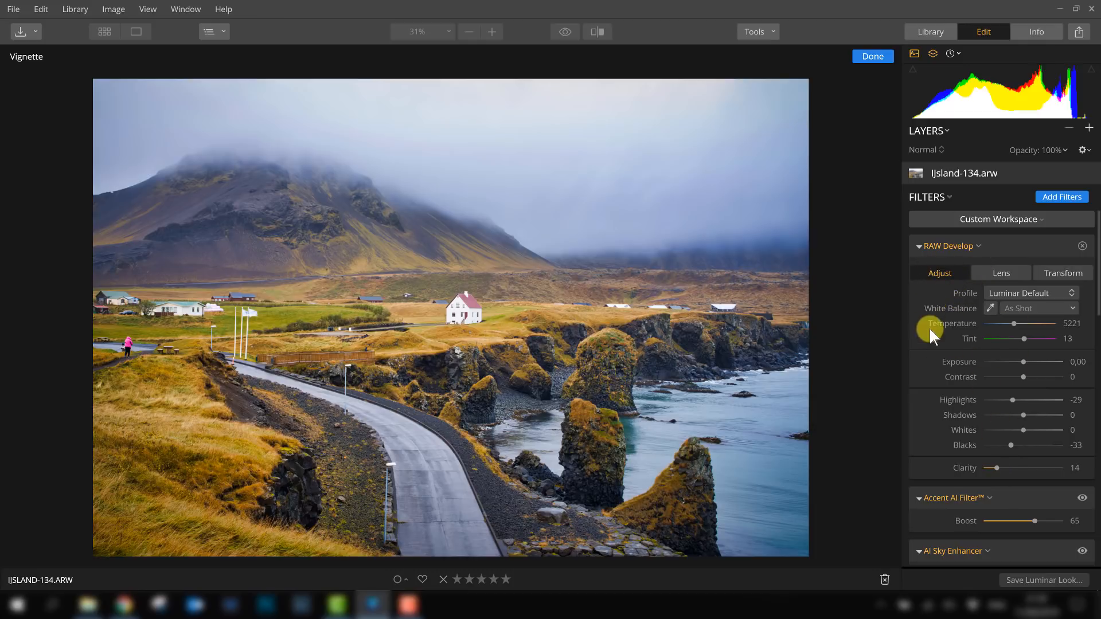
click(1000, 273)
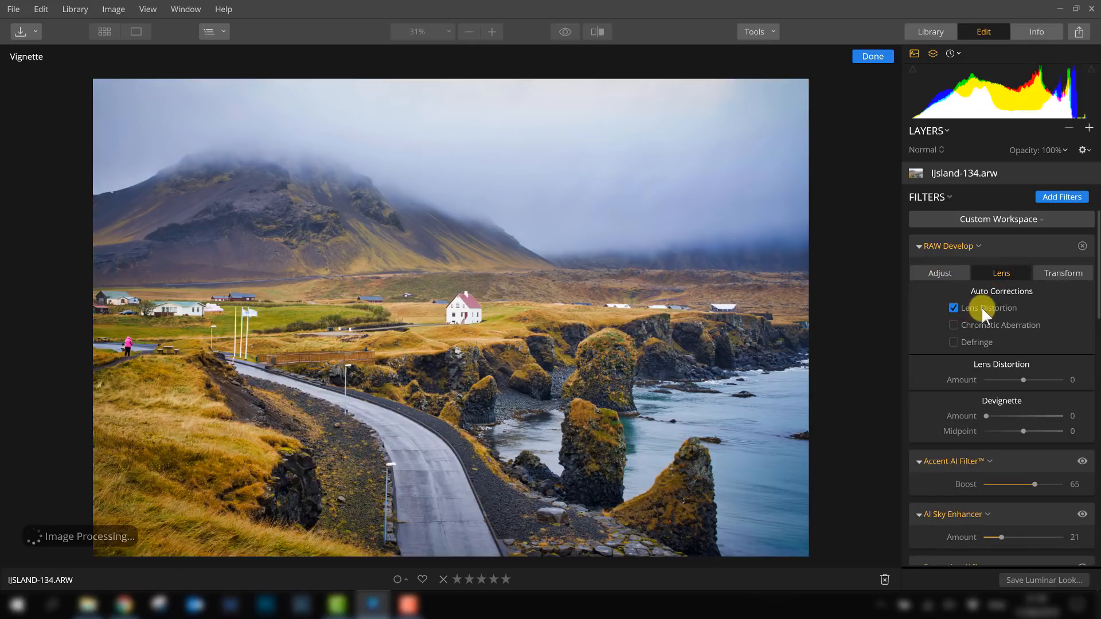
click(953, 325)
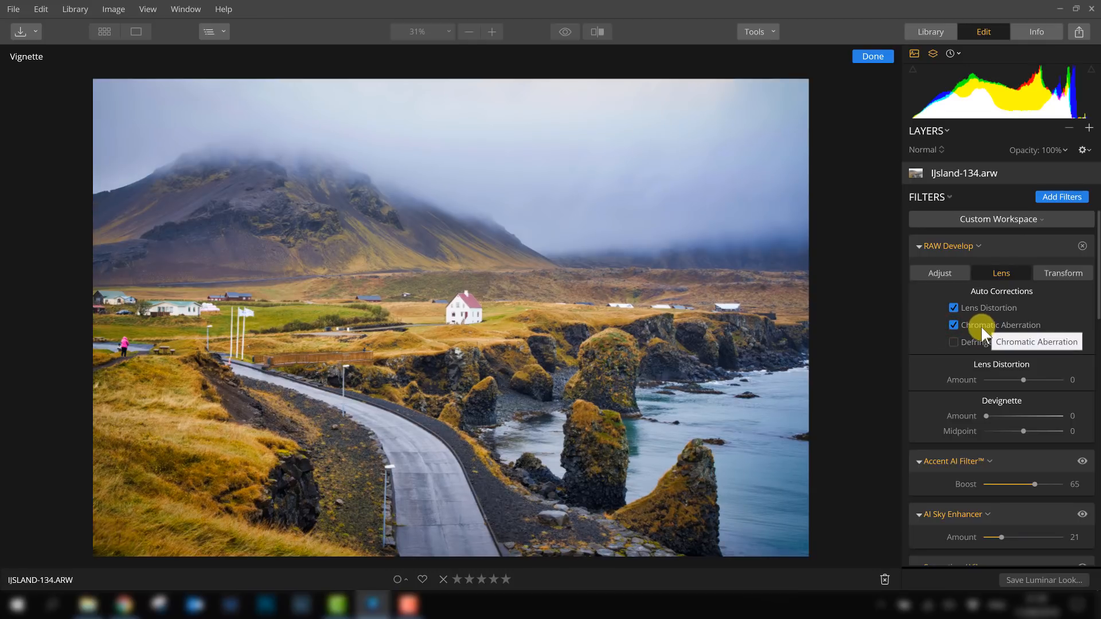
click(1052, 271)
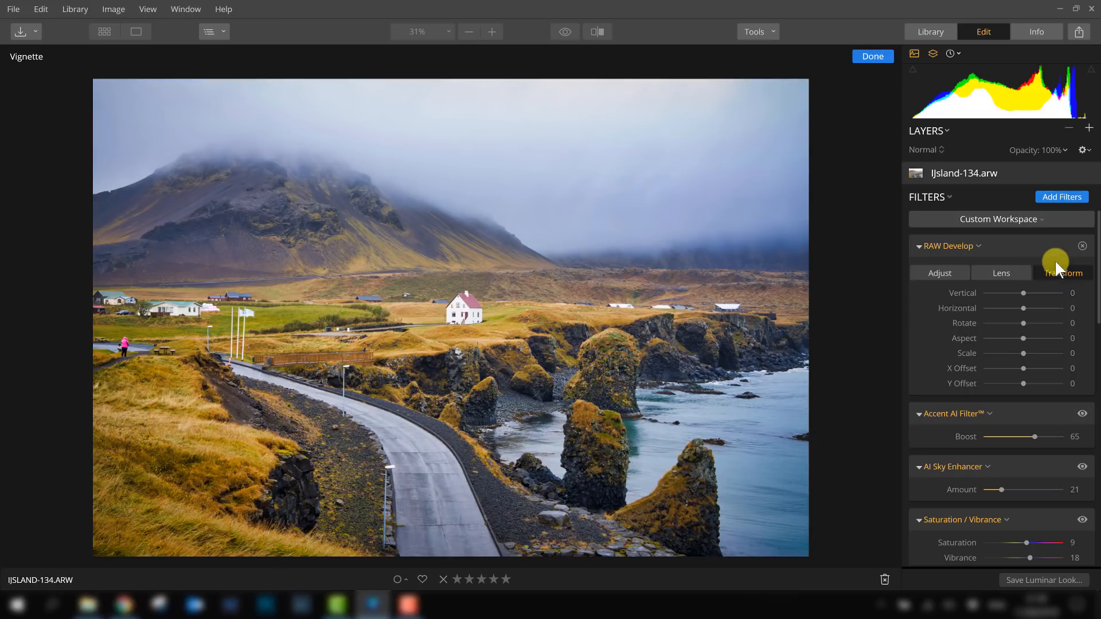
click(943, 274)
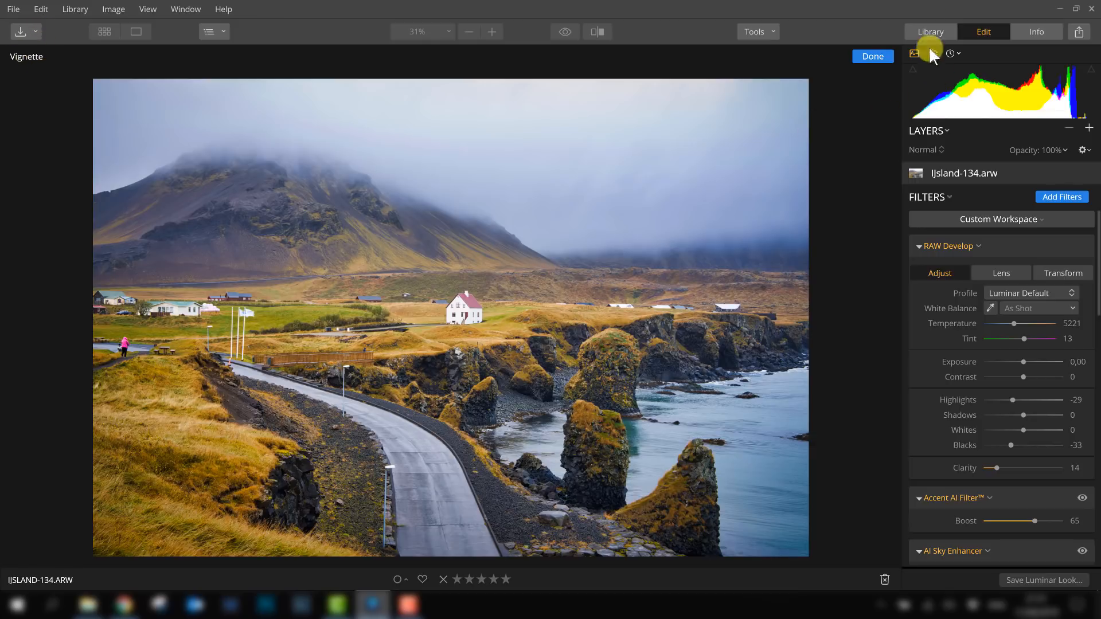
- Leave vignette editing and open the Export Image dialog, keeping JPEG and no sharpening, and set Resize to Long Edge
click(881, 59)
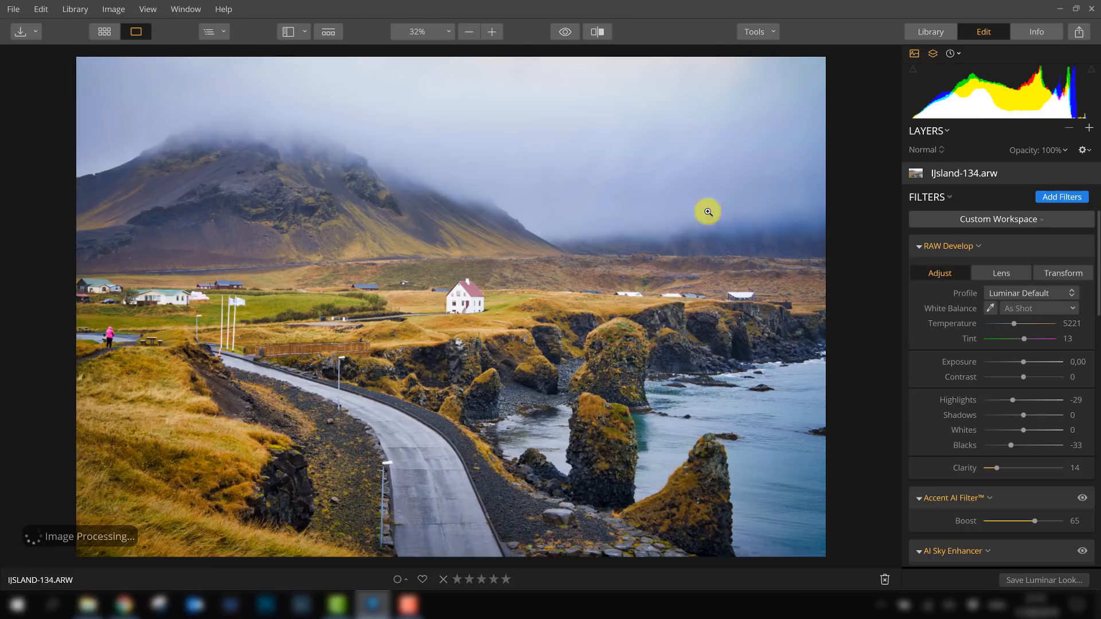
click(1079, 32)
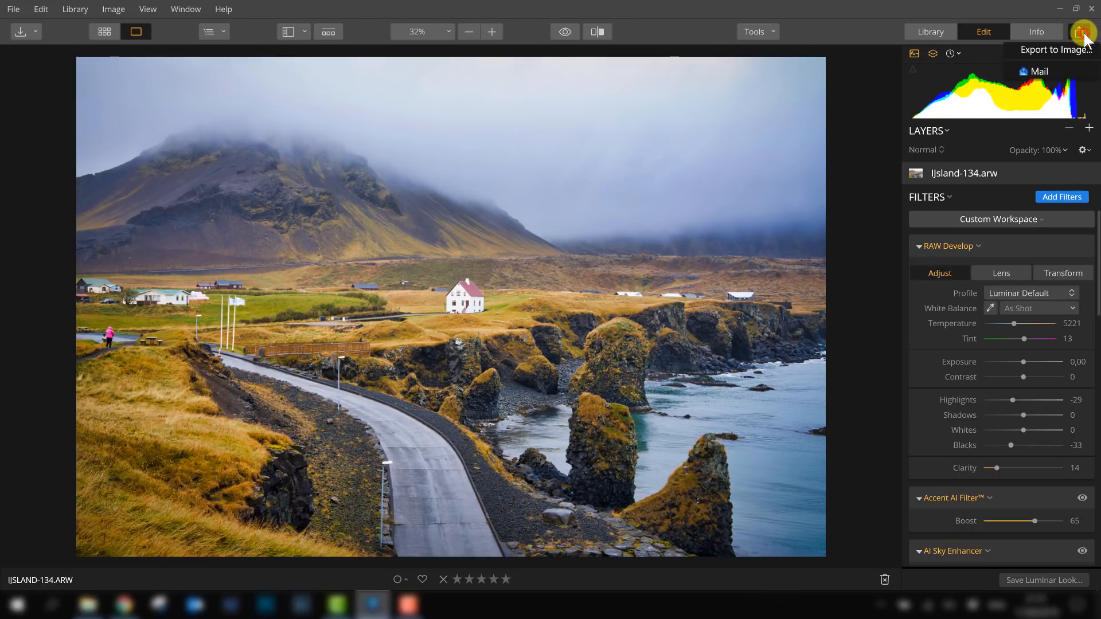
click(1053, 50)
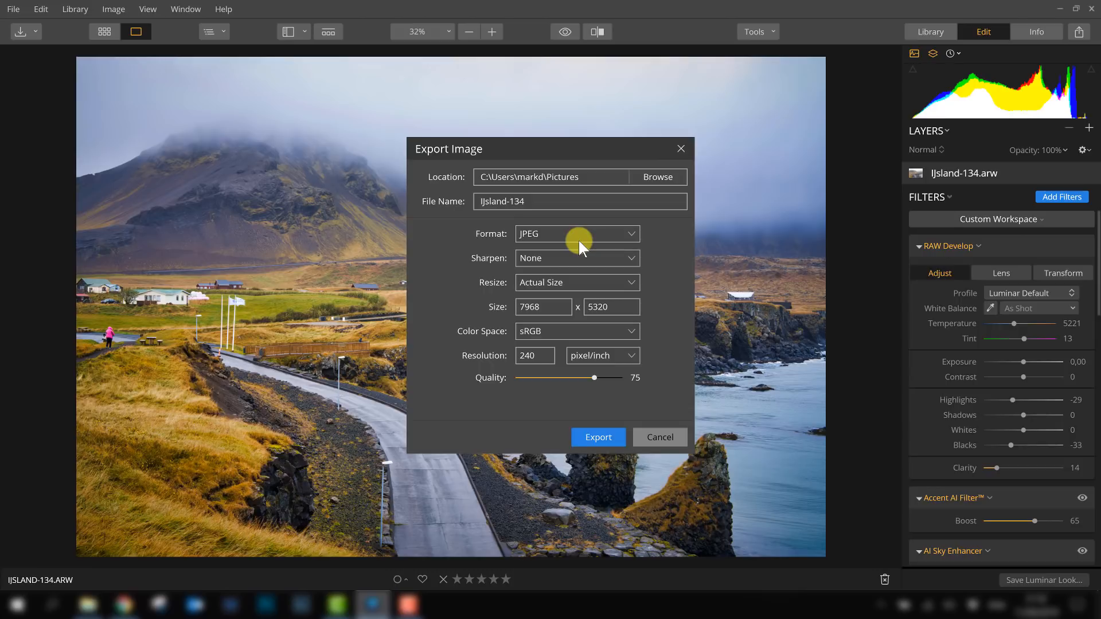
click(541, 233)
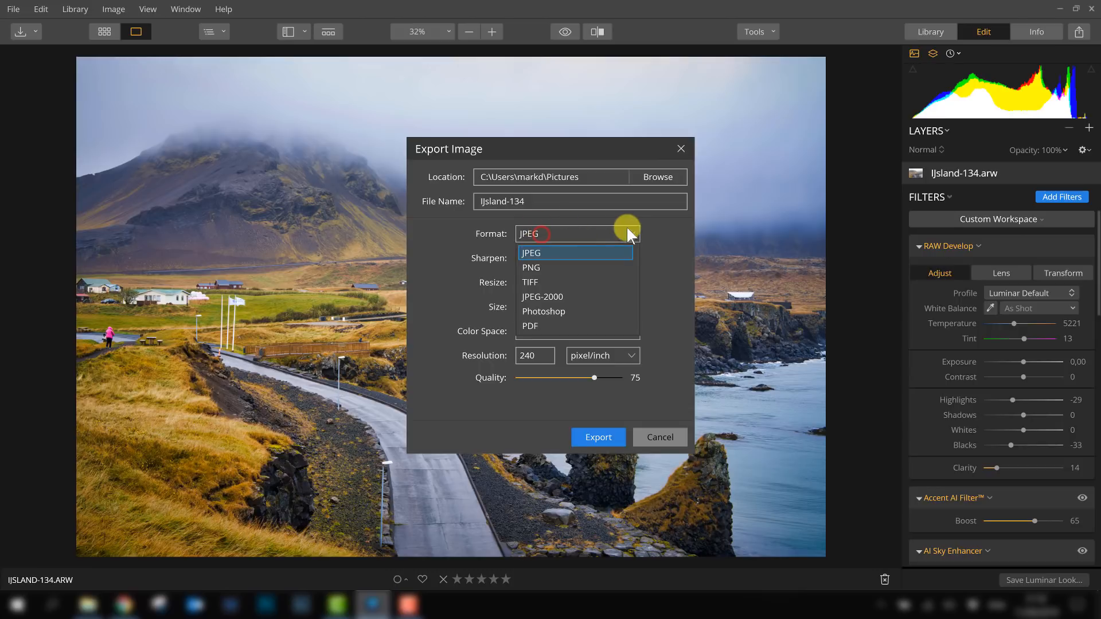
click(628, 228)
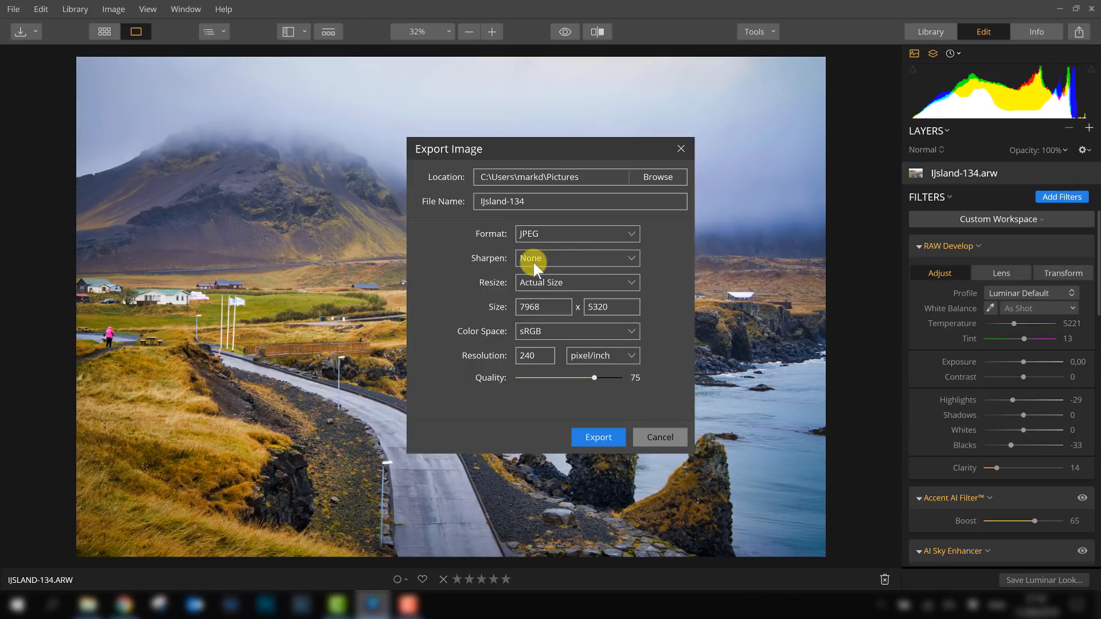
click(607, 257)
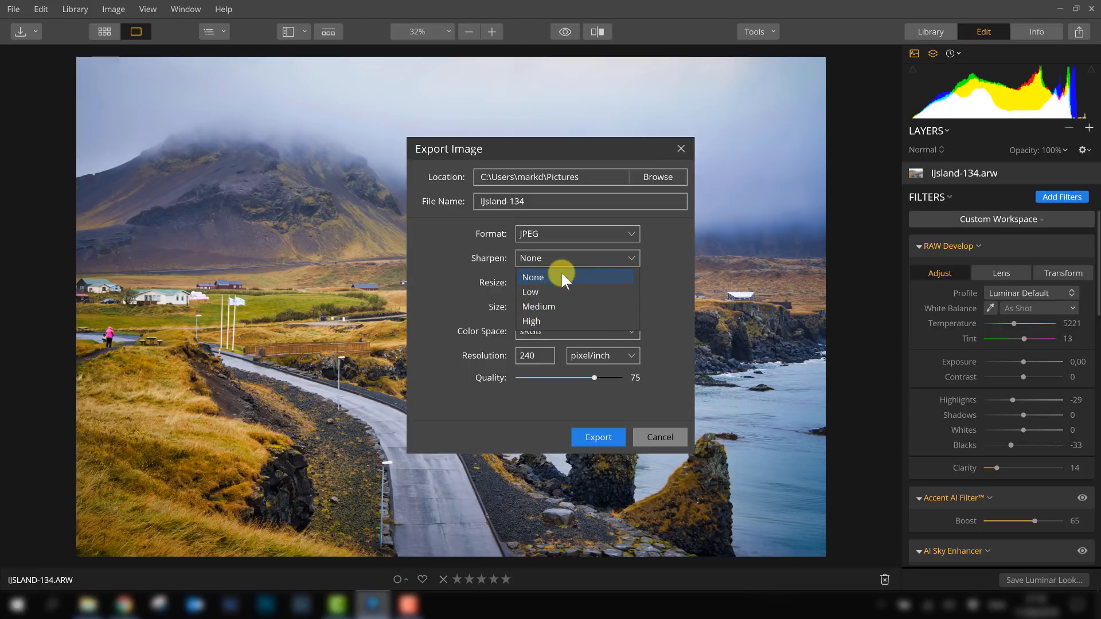
click(607, 262)
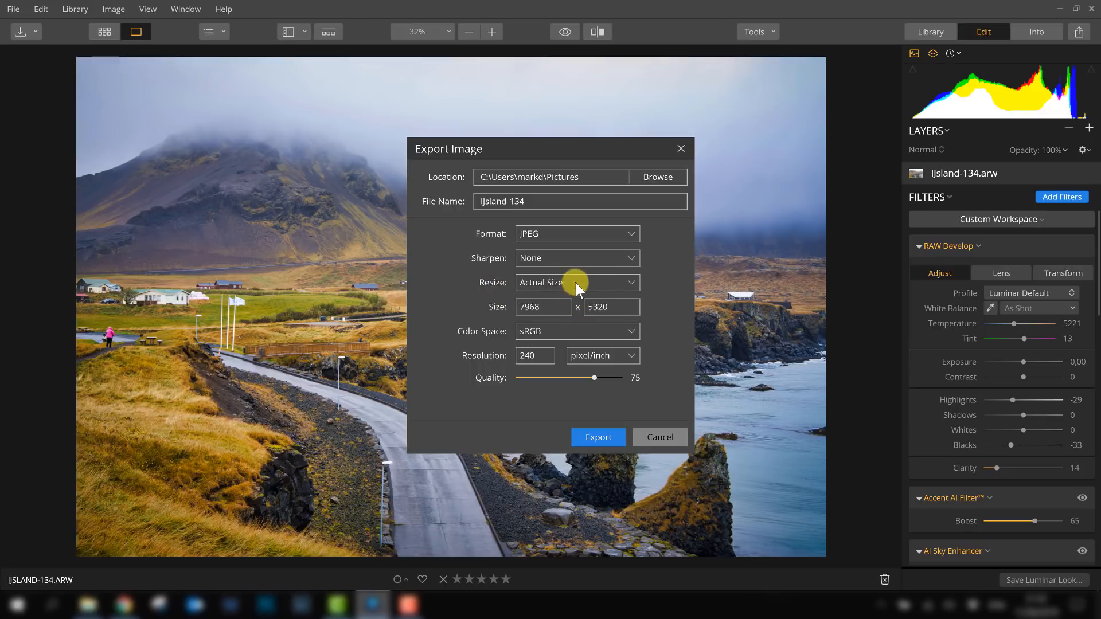
click(624, 282)
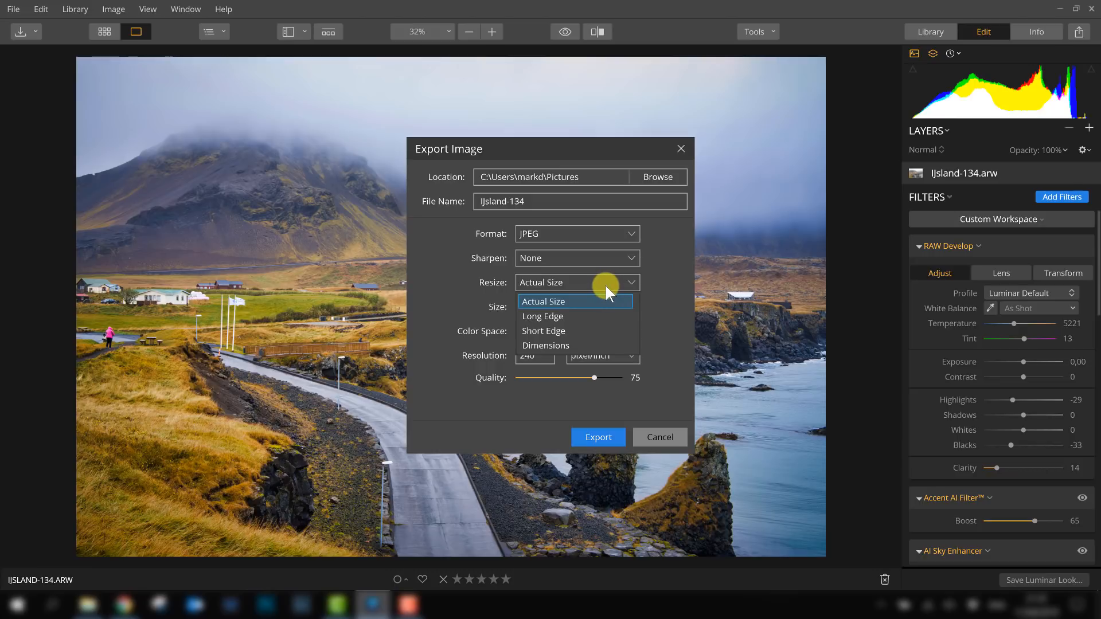
click(571, 318)
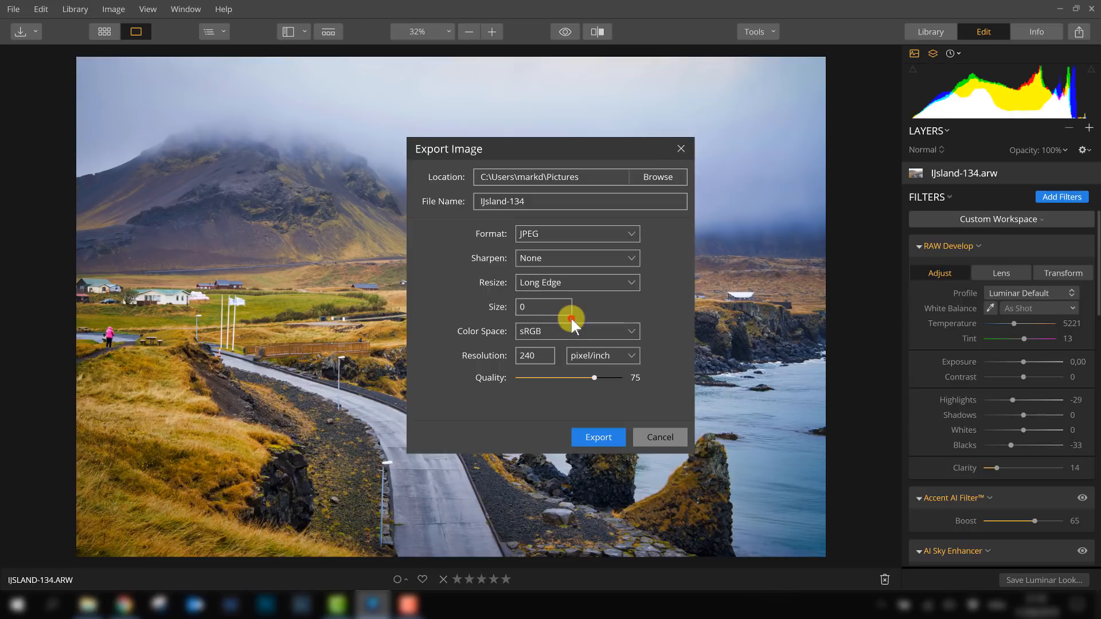
- Set the export size to 2000, review the colour space options, adjust the quality slider, and close the export dialog
double_click(536, 307)
text(2000)
click(631, 331)
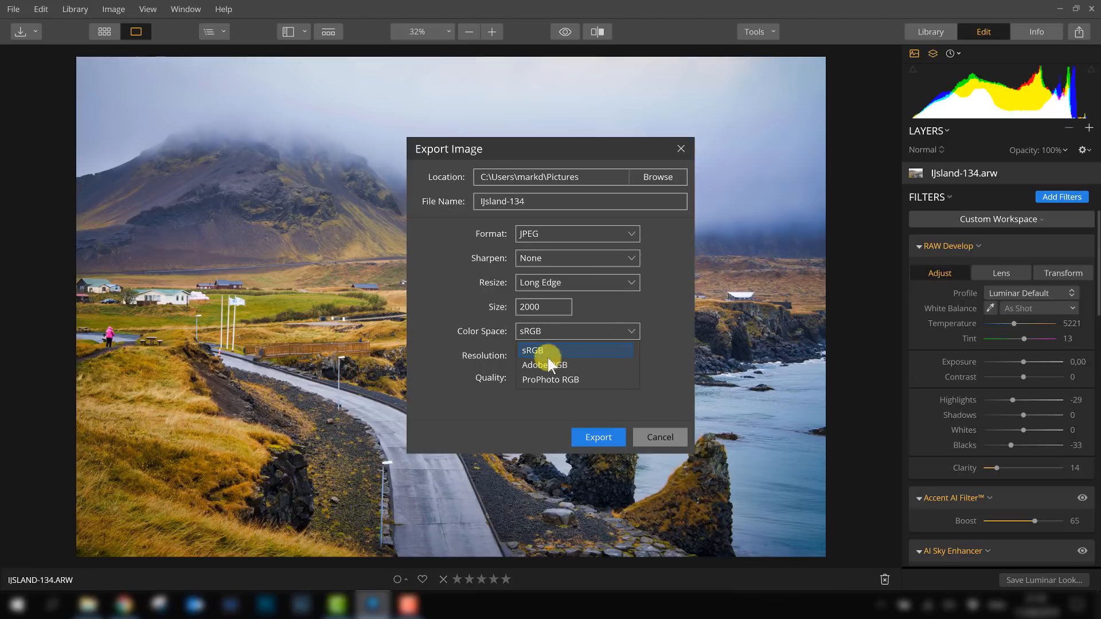
click(622, 307)
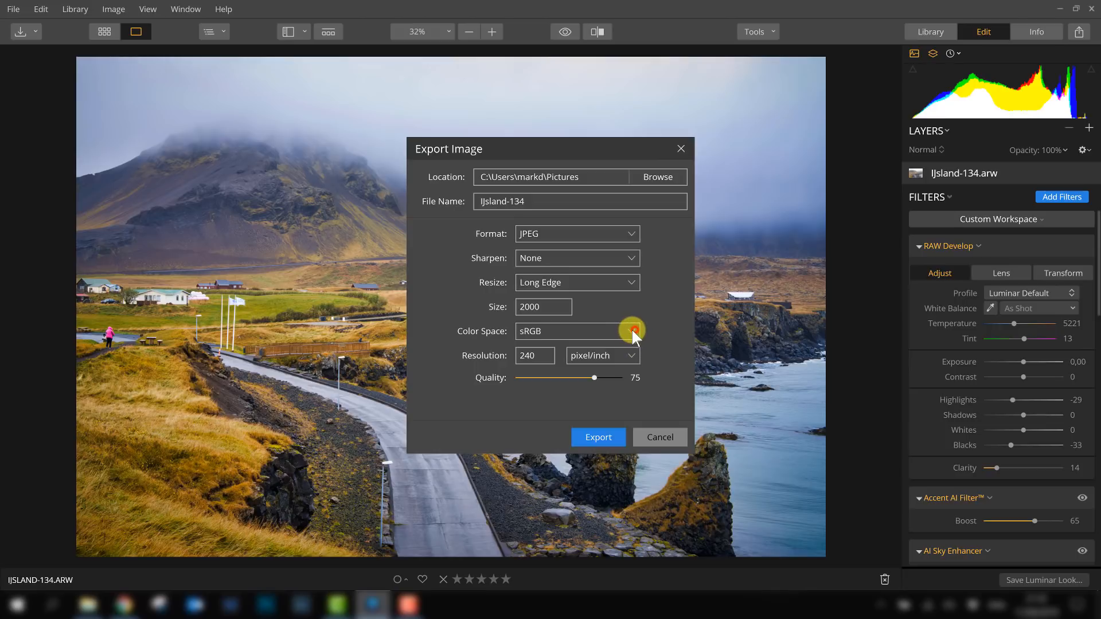
click(616, 333)
click(575, 331)
click(527, 359)
drag(594, 379, 640, 379)
drag(605, 377, 599, 378)
drag(599, 381, 575, 378)
click(681, 150)
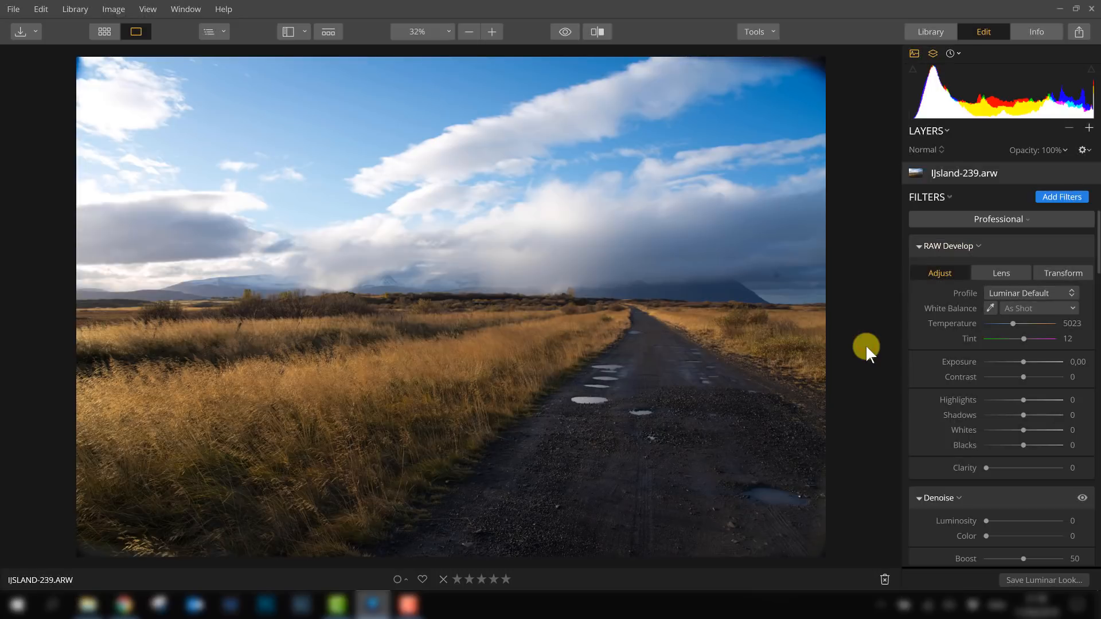
- Enable Lens Distortion and Chromatic Aberration auto corrections in RAW Develop for the road photo
click(977, 220)
click(964, 259)
click(1001, 273)
click(985, 306)
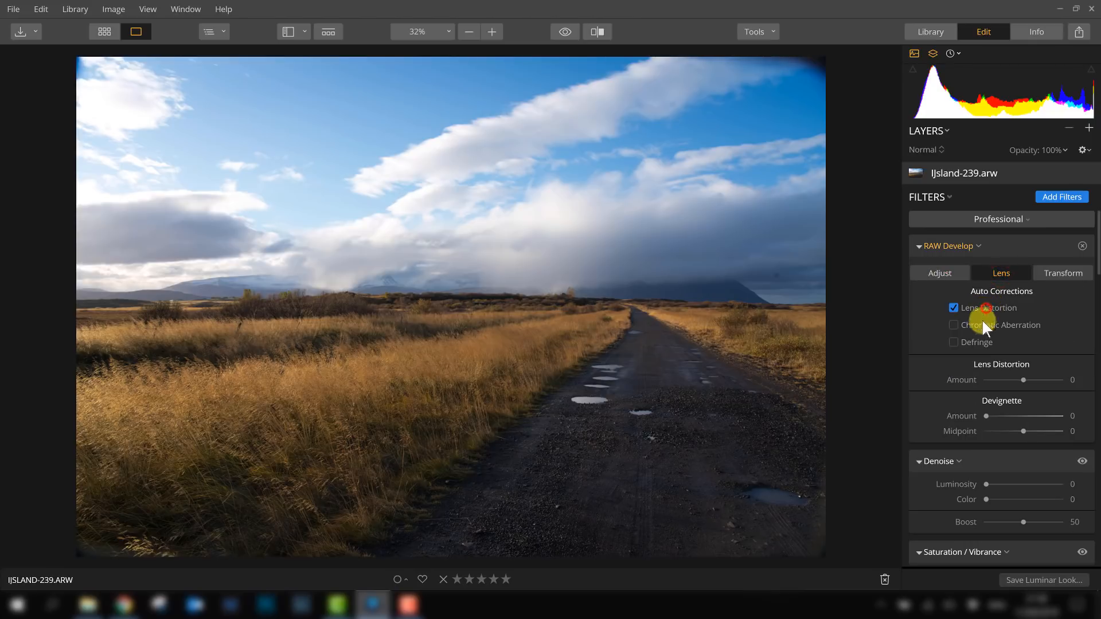
click(976, 324)
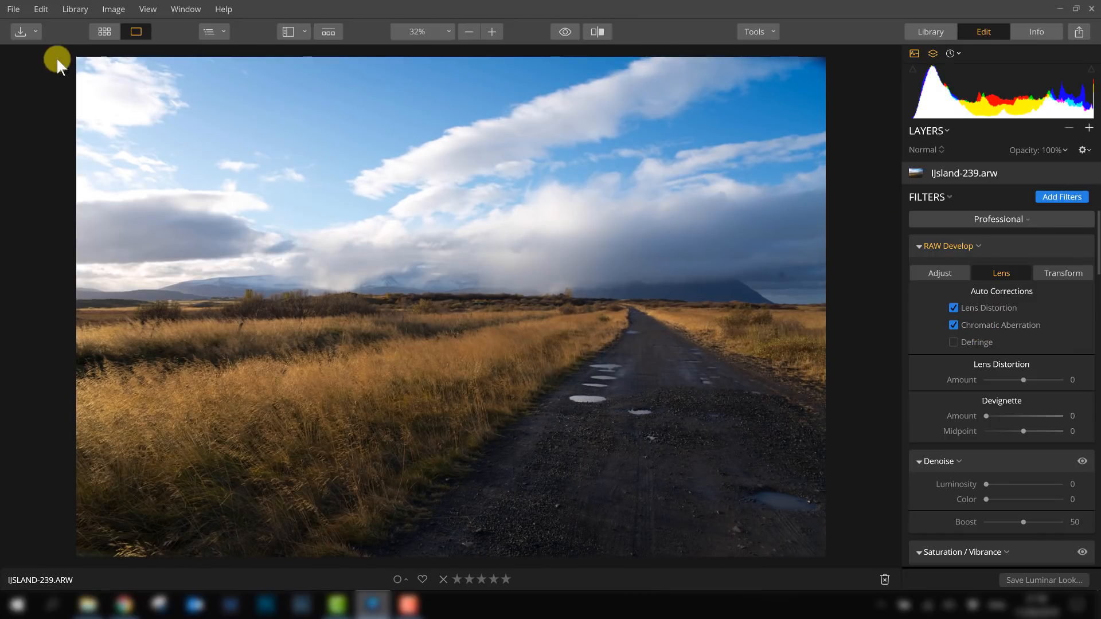
- Set the Accent AI Filter Boost to 56
click(939, 274)
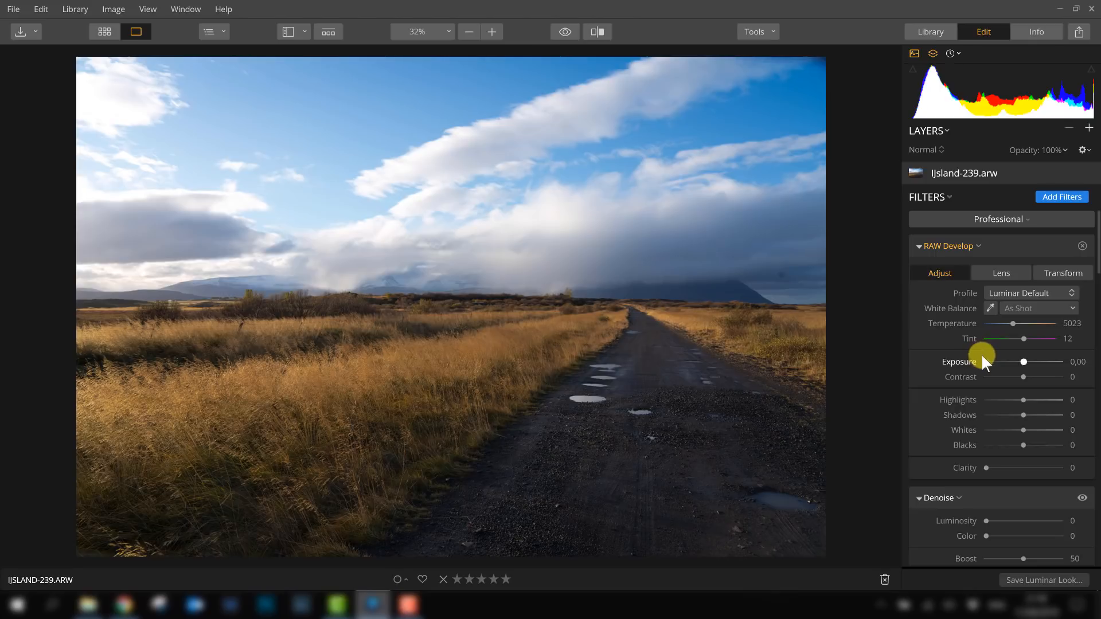
scroll(954, 332, down, 3)
scroll(957, 338, down, 5)
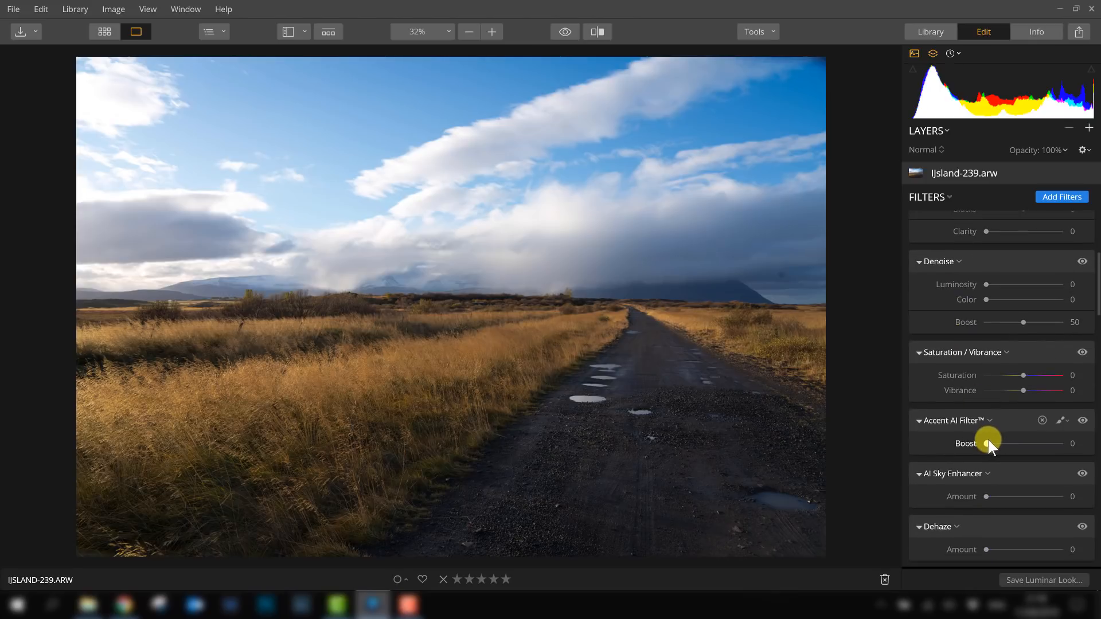
drag(987, 443, 1028, 445)
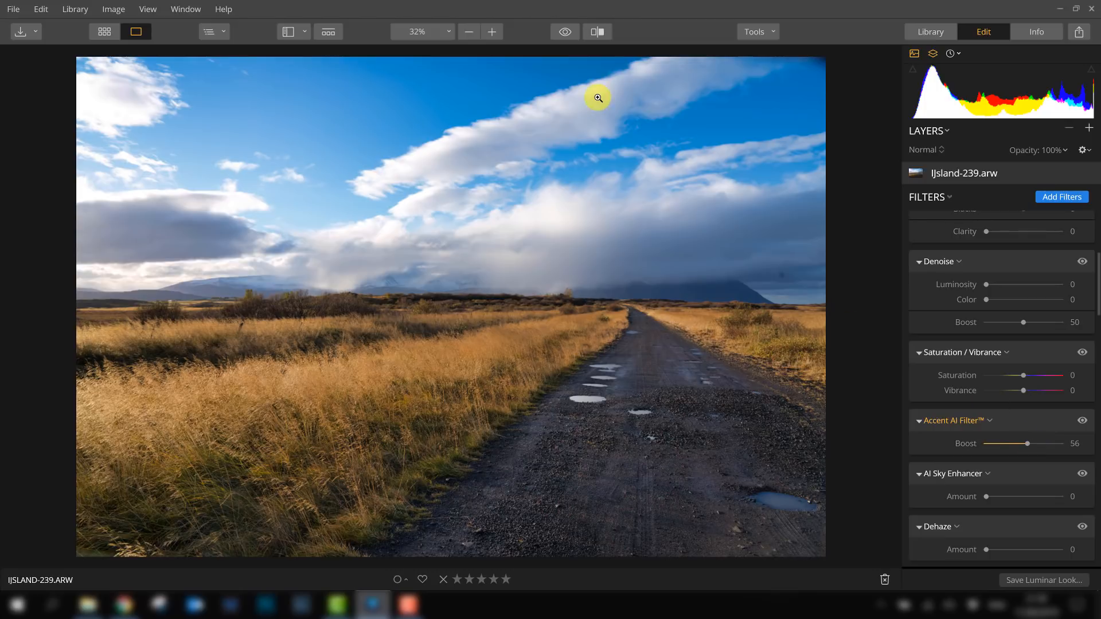
- Set the AI Sky Enhancer Amount to 15 and toggle the filter off and on to compare
click(566, 32)
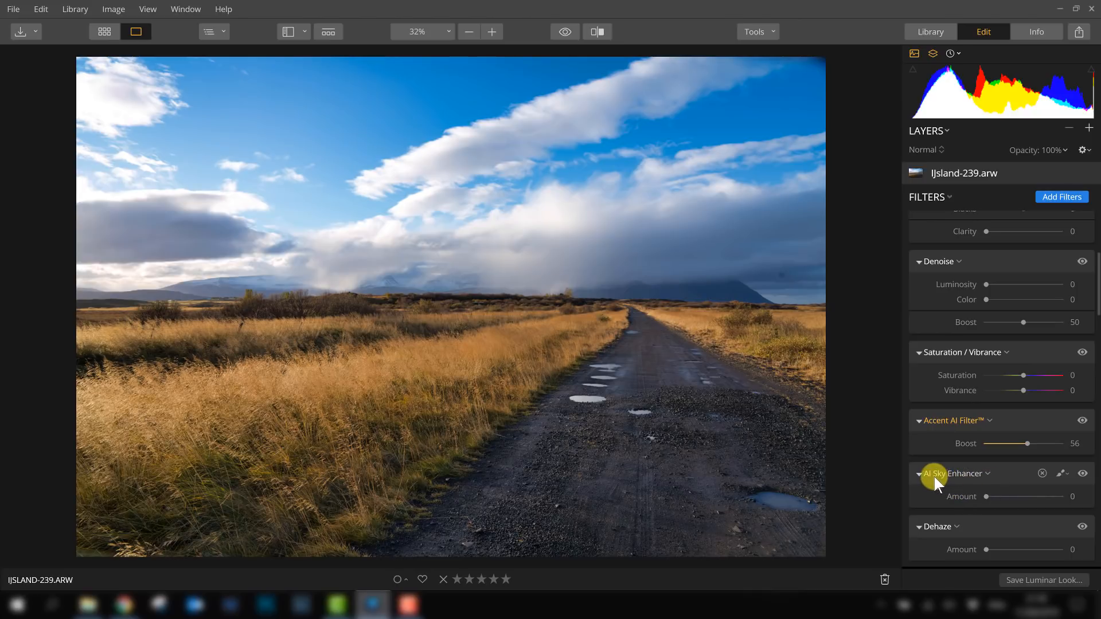
drag(981, 496, 996, 498)
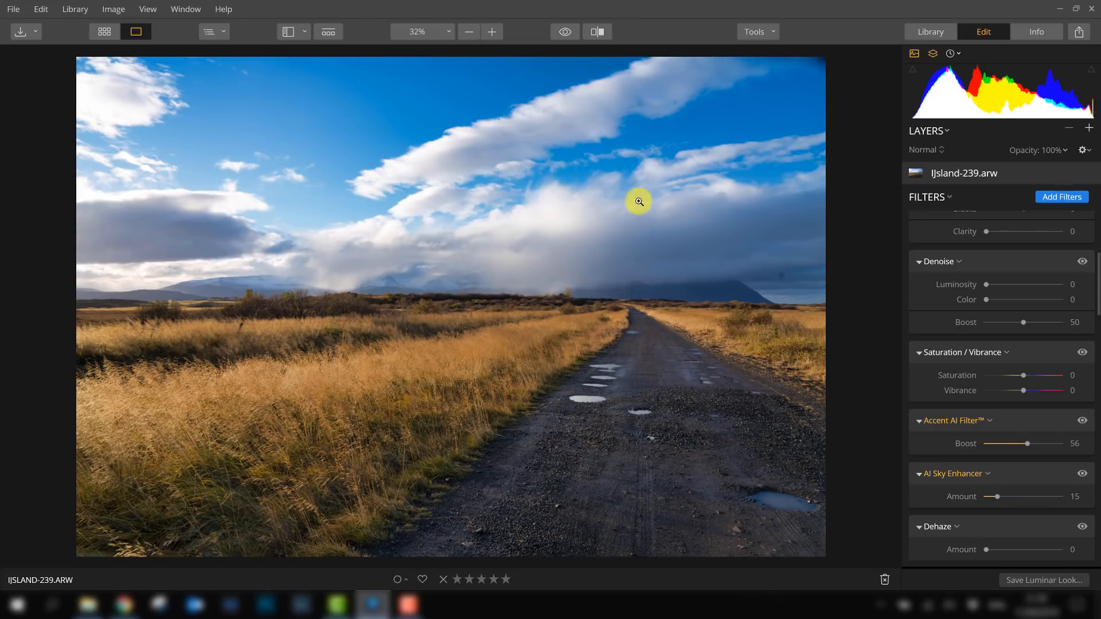
click(1082, 475)
click(1083, 475)
click(1083, 474)
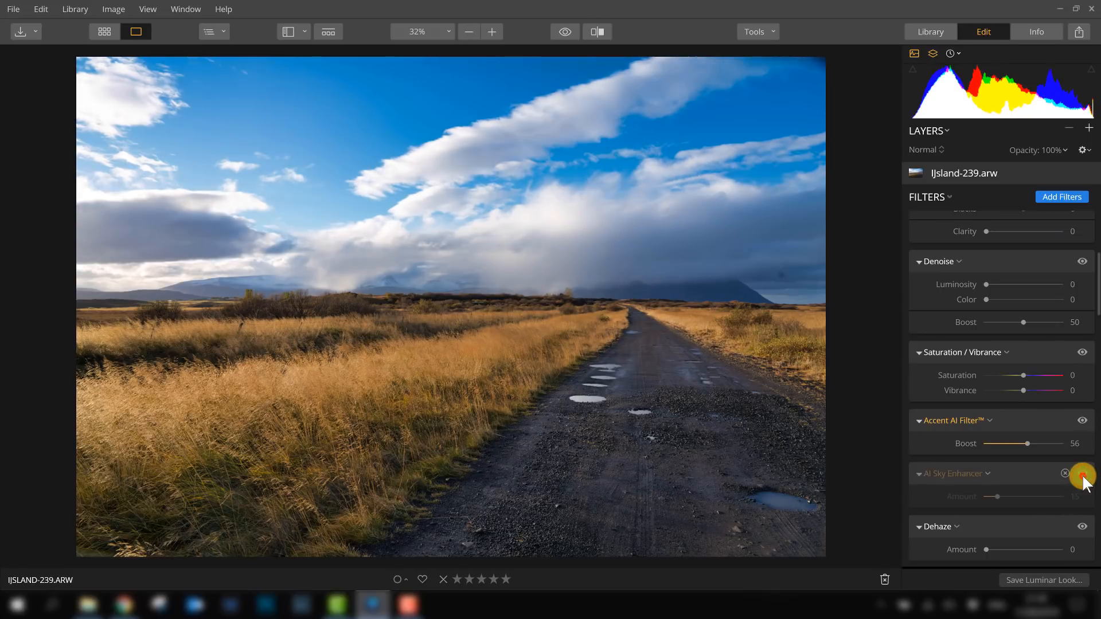
click(1082, 475)
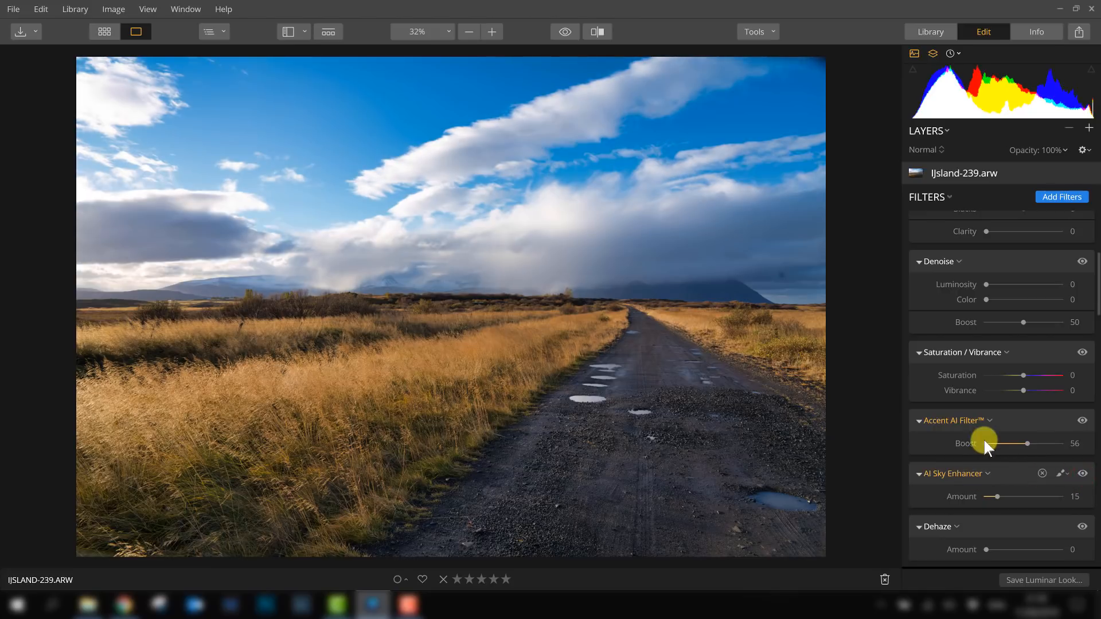
- Toggle the before/after preview repeatedly to compare the edited photo with the original
scroll(1027, 453, up, 2)
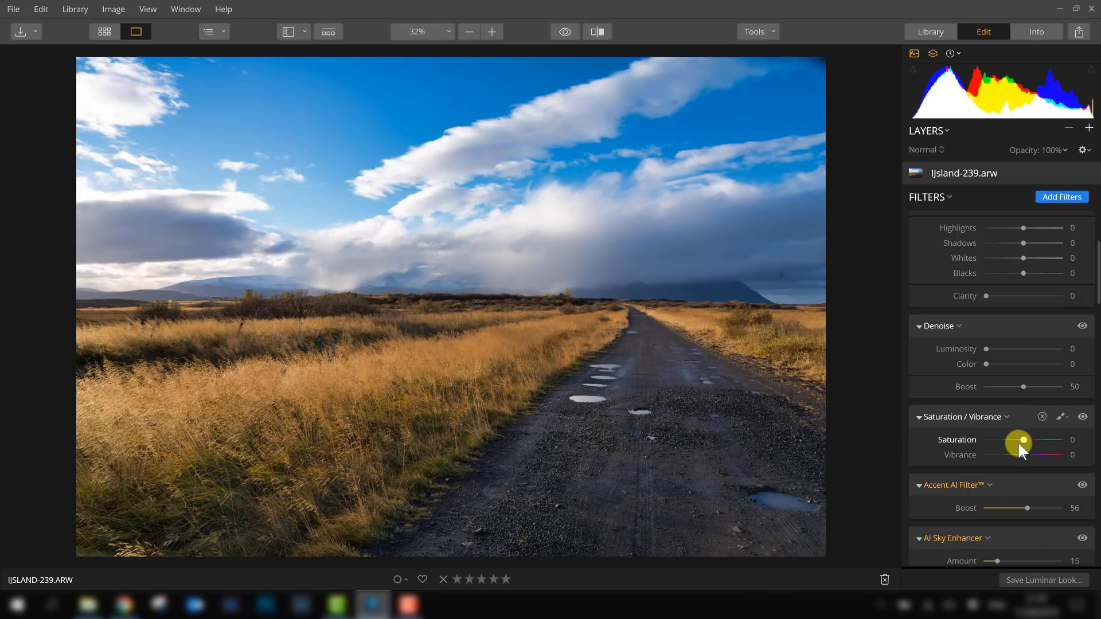
click(564, 36)
click(564, 32)
click(564, 32)
click(564, 32)
scroll(980, 340, up, 5)
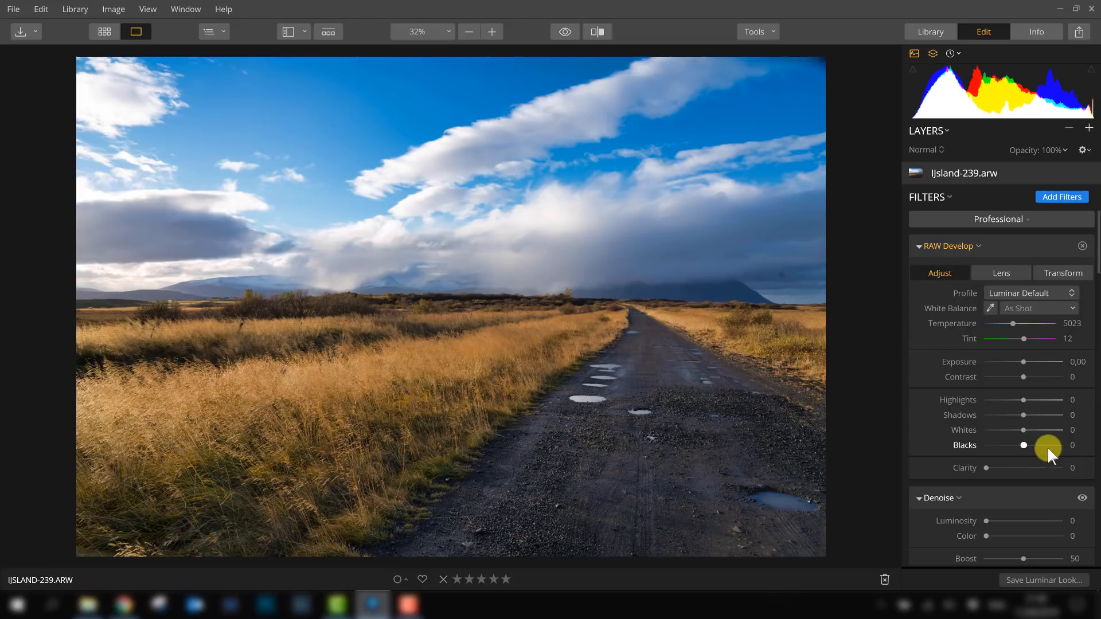
- Set RAW Develop Highlights to -19 and Shadows to 10, resetting a trial Whites change
mouse_move(1023, 401)
mouse_down()
mouse_move(1003, 401)
mouse_move(1025, 396)
mouse_move(1016, 401)
mouse_up()
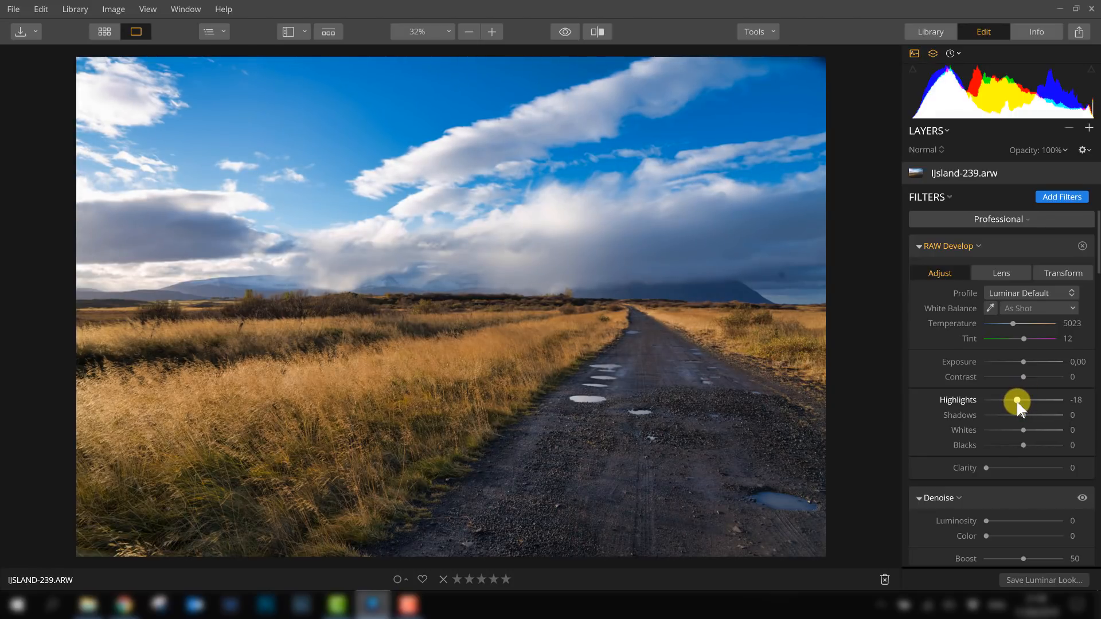
mouse_move(1016, 401)
mouse_down()
mouse_move(1026, 400)
mouse_move(1016, 401)
mouse_up()
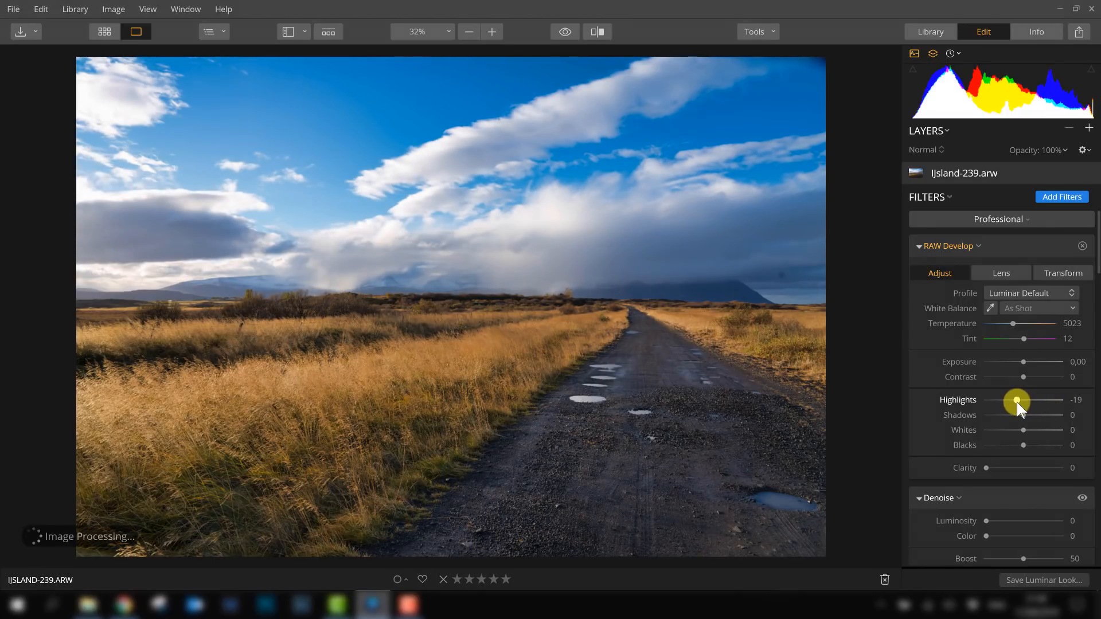
drag(1023, 430, 1043, 429)
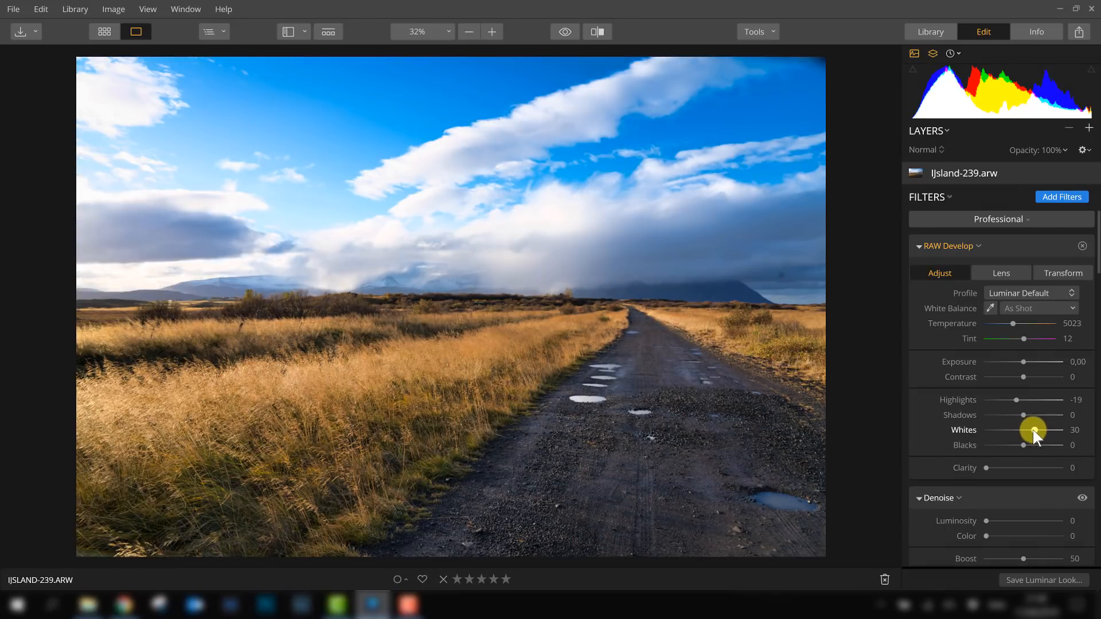
double_click(1033, 428)
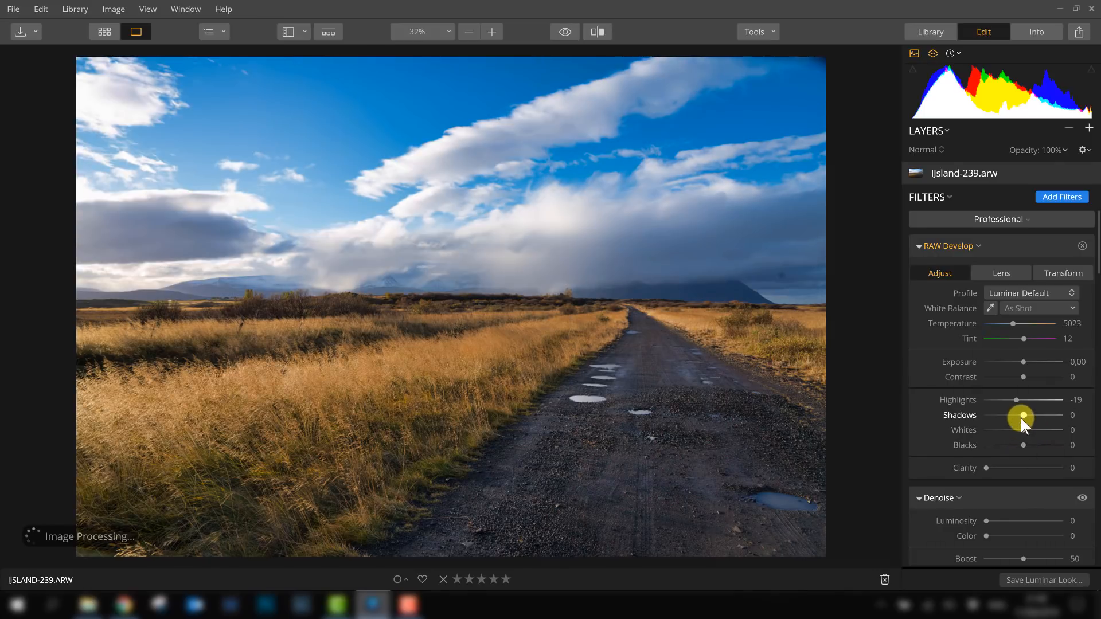
drag(1020, 416, 1026, 416)
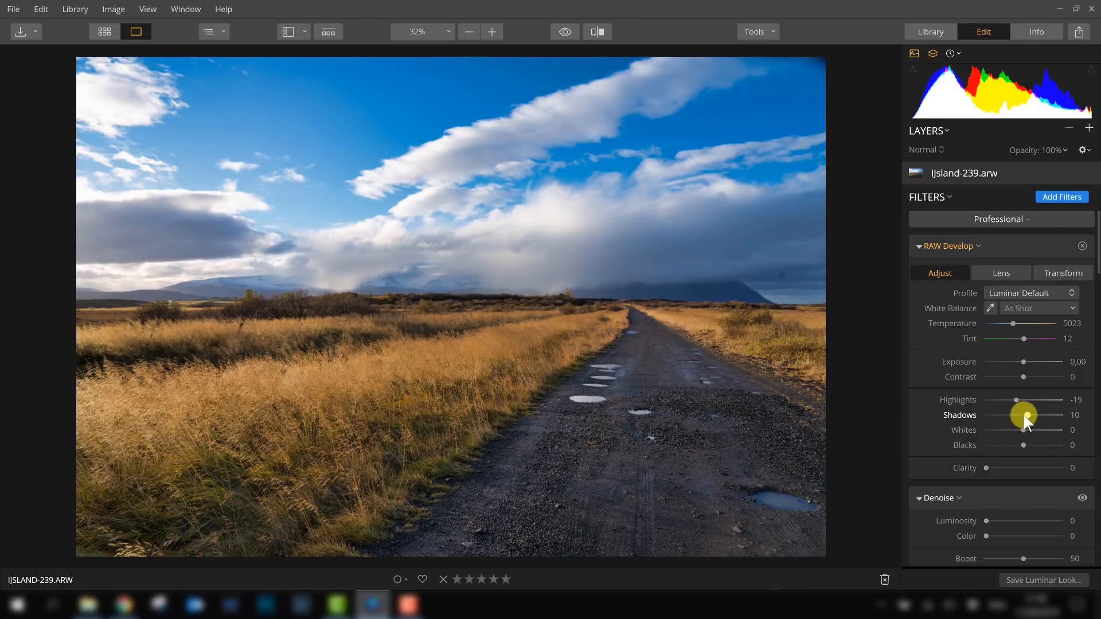
- Set RAW Develop Shadows to 16 and try Clarity at 35
drag(1026, 416, 1029, 416)
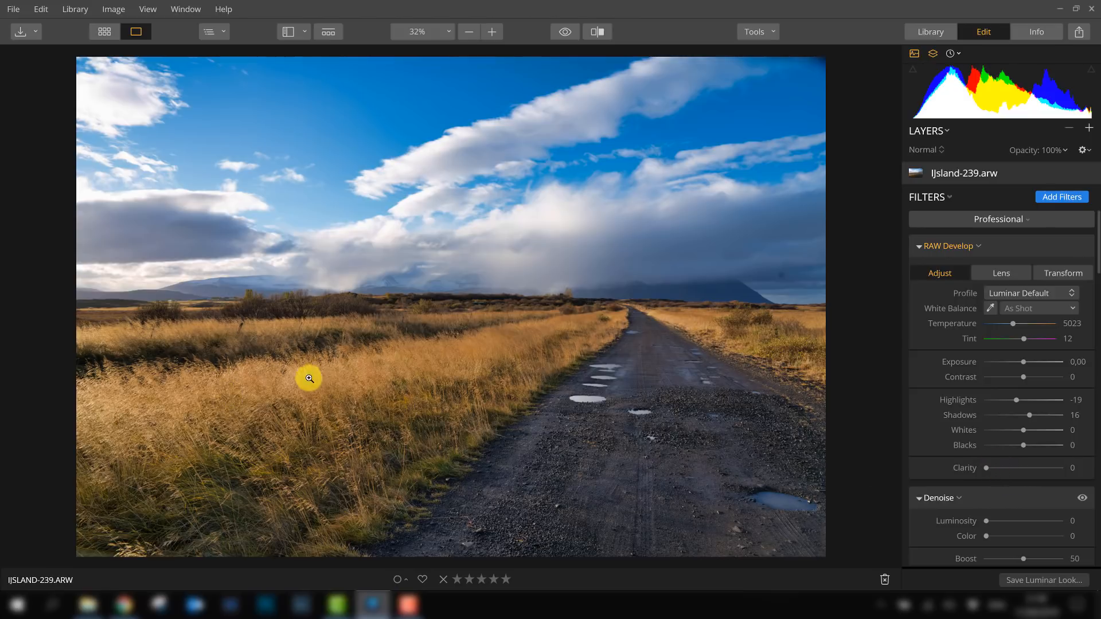
click(986, 468)
drag(990, 467, 1014, 468)
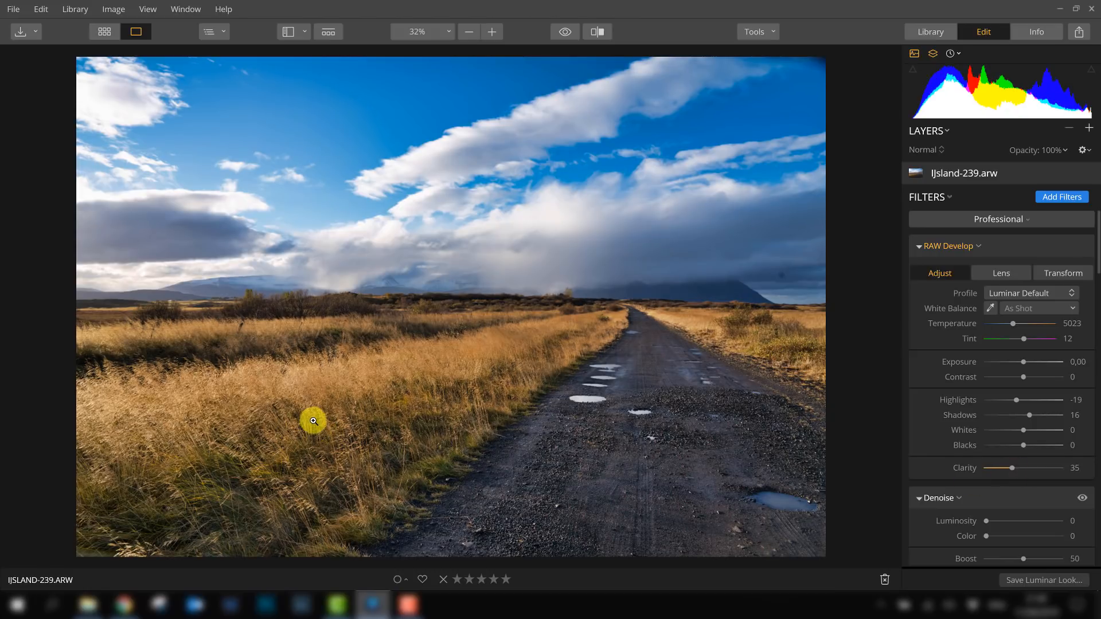
- Set RAW Develop Clarity to 30 while checking the grass and road detail
scroll(315, 425, up, 5)
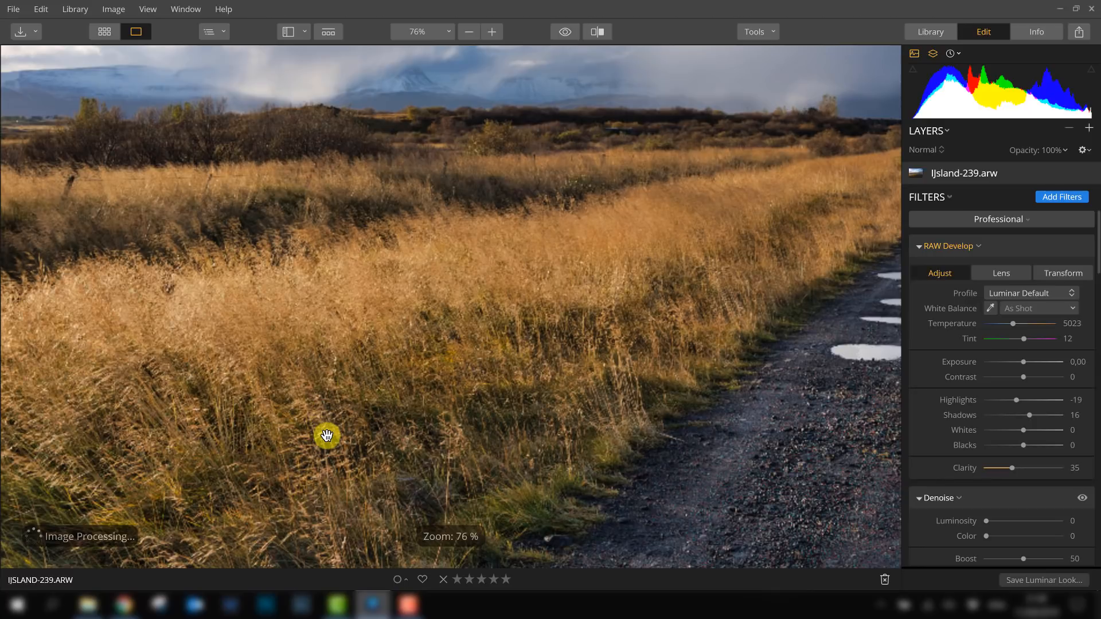
scroll(537, 402, up, 2)
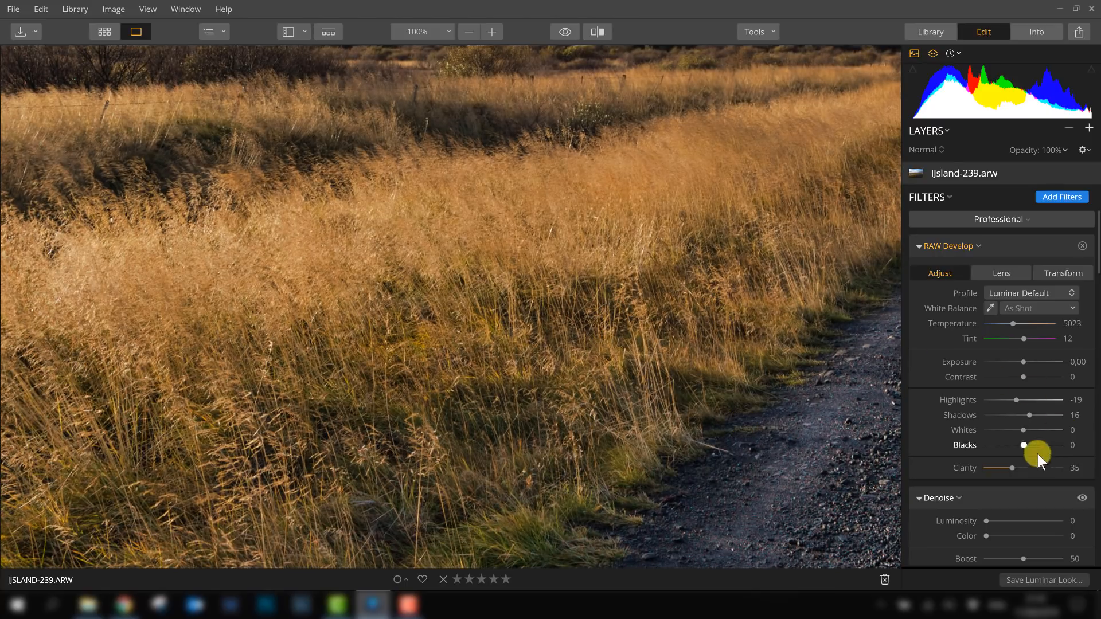
drag(1012, 467, 958, 468)
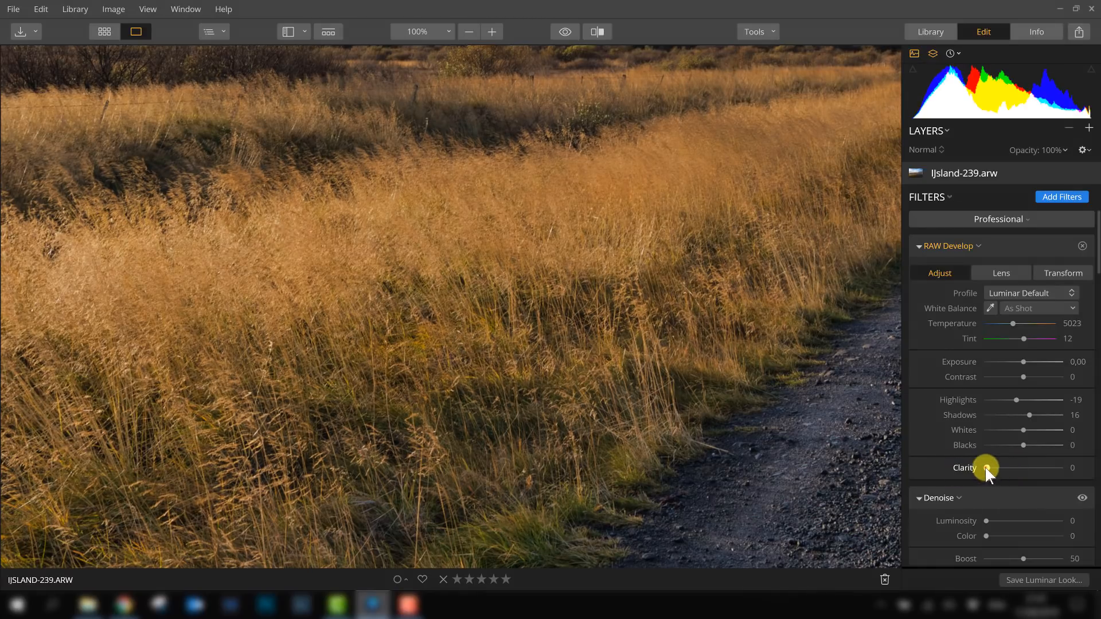
drag(1007, 467, 1009, 468)
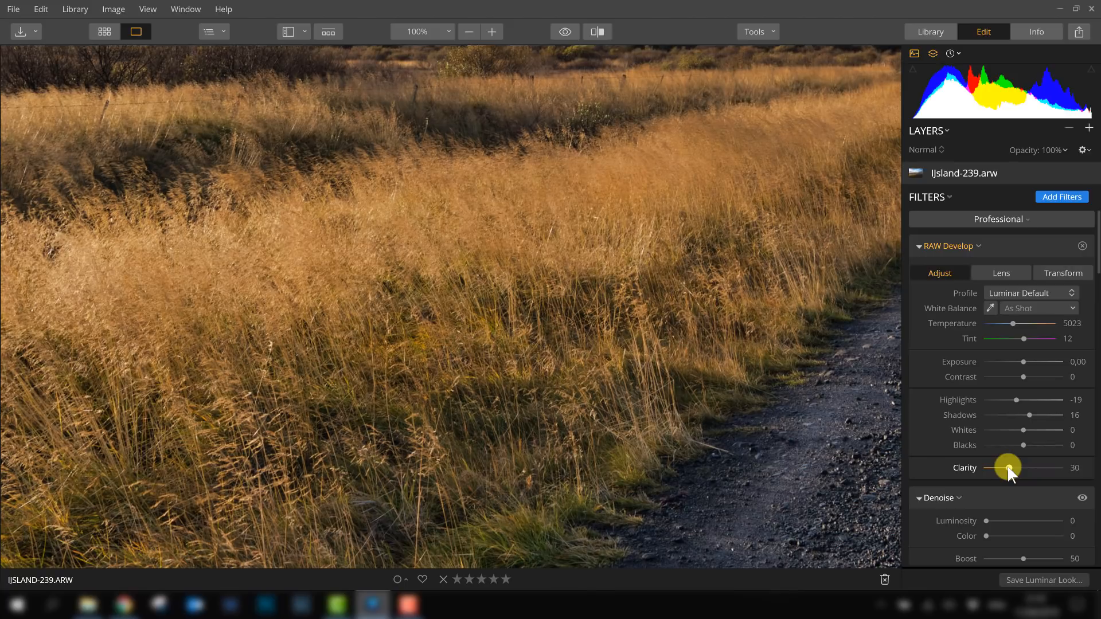
drag(789, 458, 389, 324)
drag(686, 346, 330, 341)
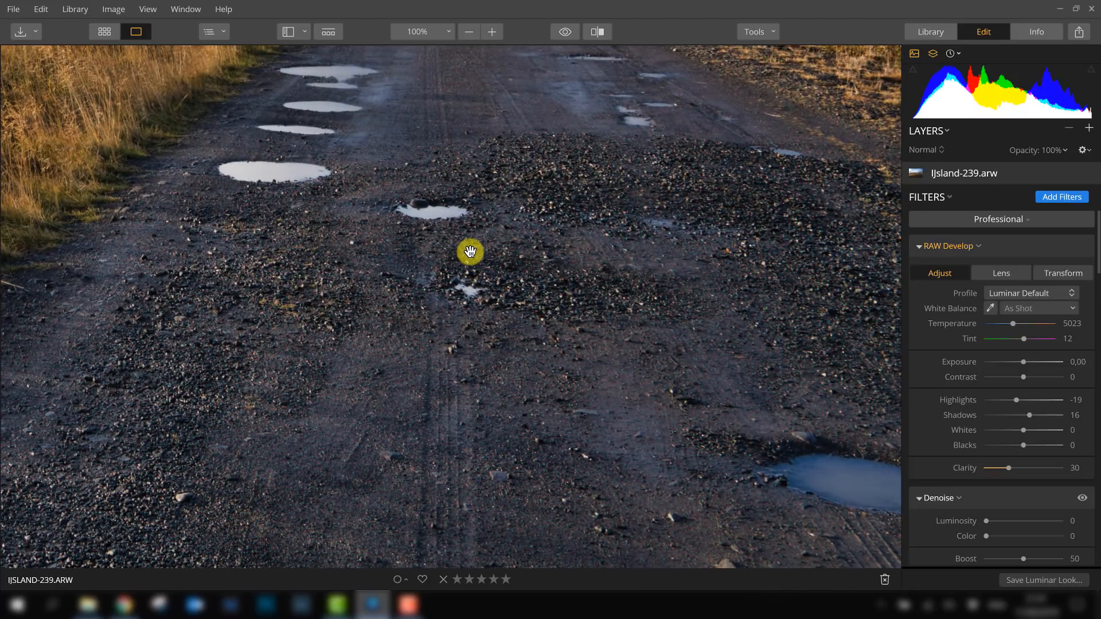
click(470, 252)
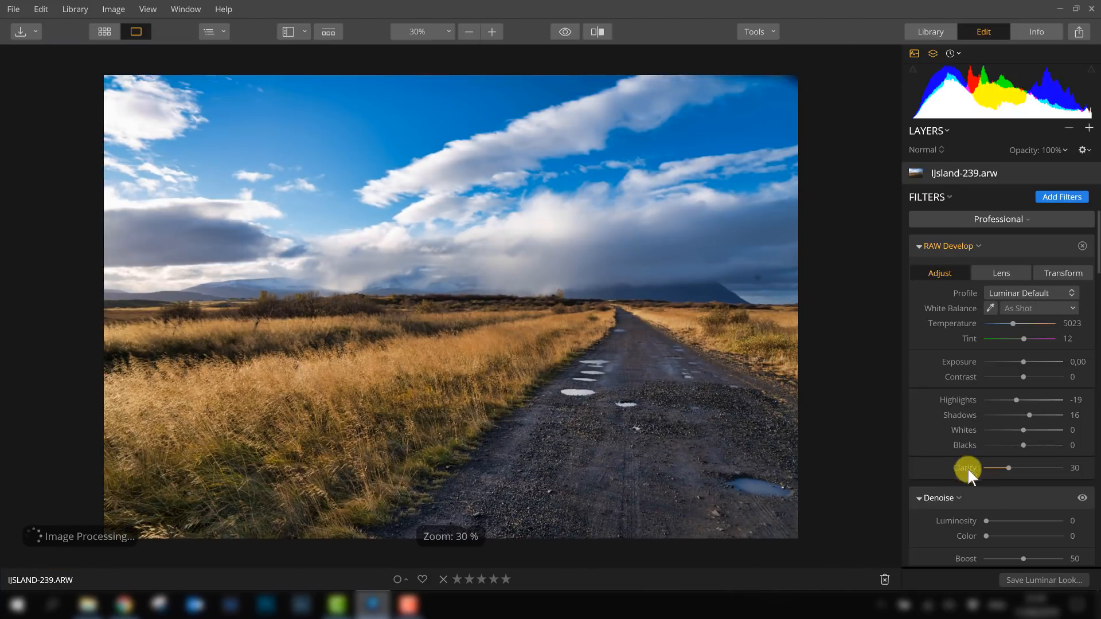
- Try a Vibrance of 33, then reset Saturation and Vibrance to 0
scroll(944, 415, down, 2)
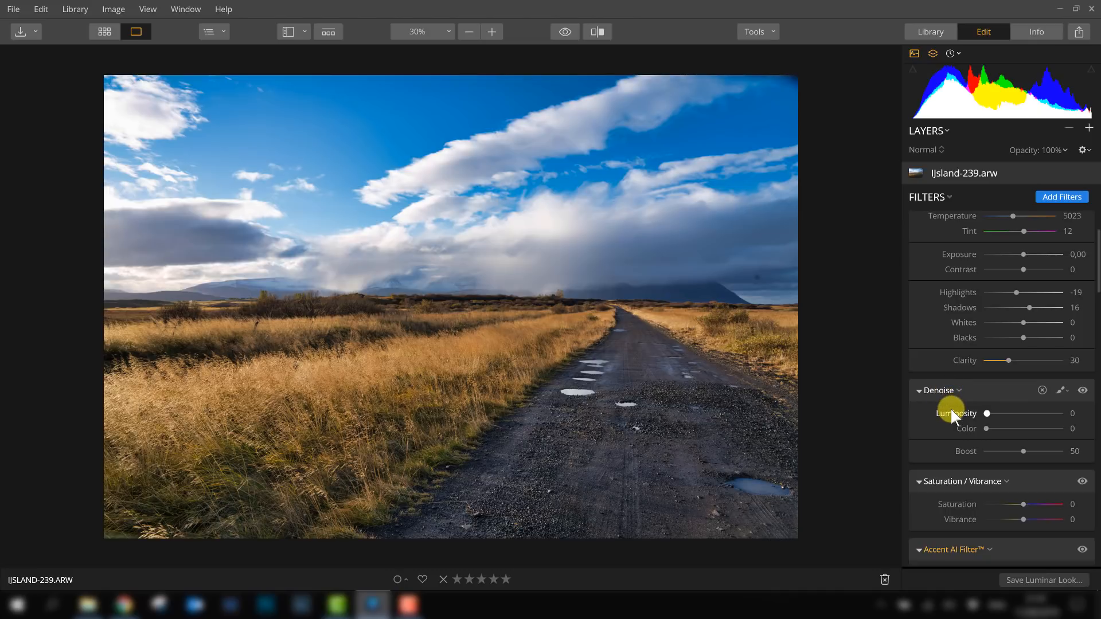
scroll(941, 411, down, 3)
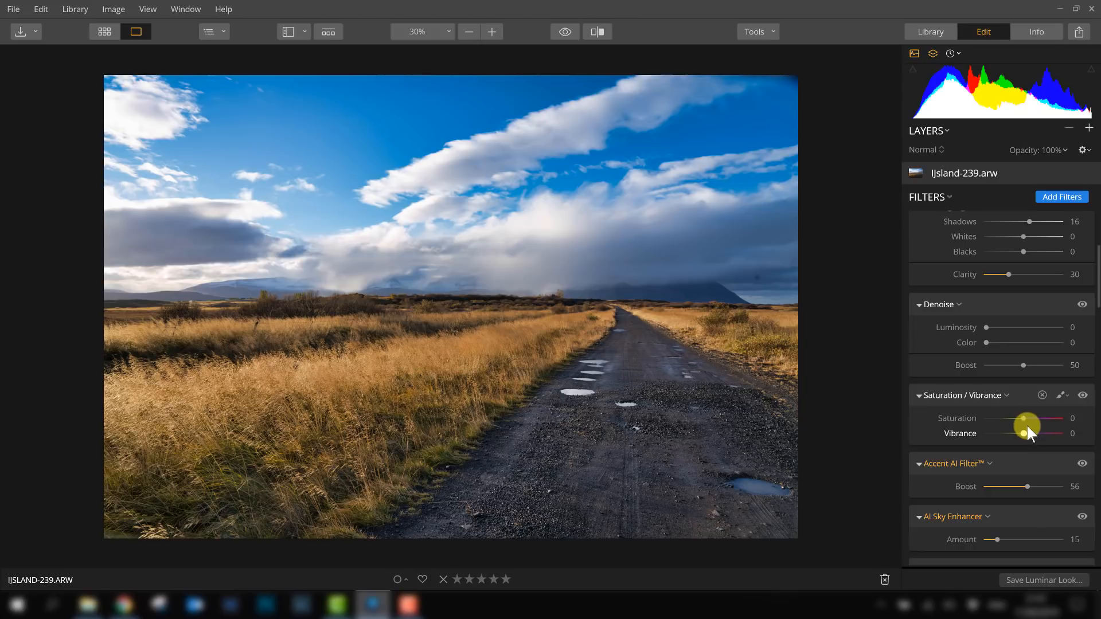
mouse_move(1032, 417)
mouse_down()
mouse_move(1048, 417)
mouse_move(1020, 419)
mouse_move(1053, 418)
mouse_move(1025, 417)
mouse_move(1028, 434)
mouse_move(1050, 433)
mouse_move(1035, 434)
mouse_up()
double_click(1026, 417)
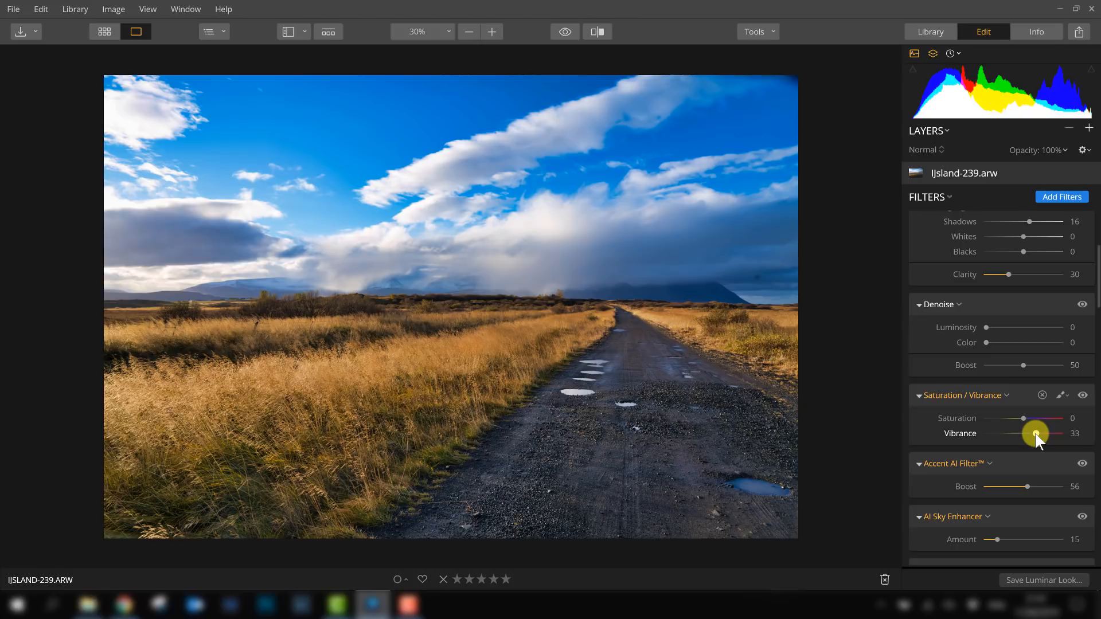
double_click(1035, 434)
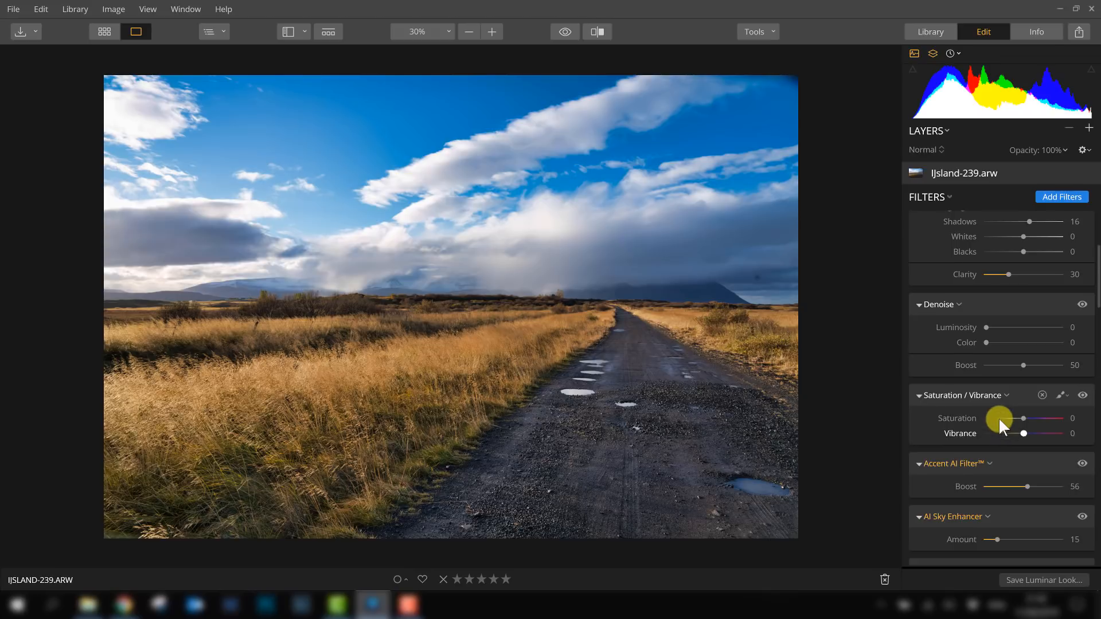
- Try lowering the HSL Blue luminance to -29, then reset it
scroll(1009, 423, down, 1)
scroll(1013, 425, down, 2)
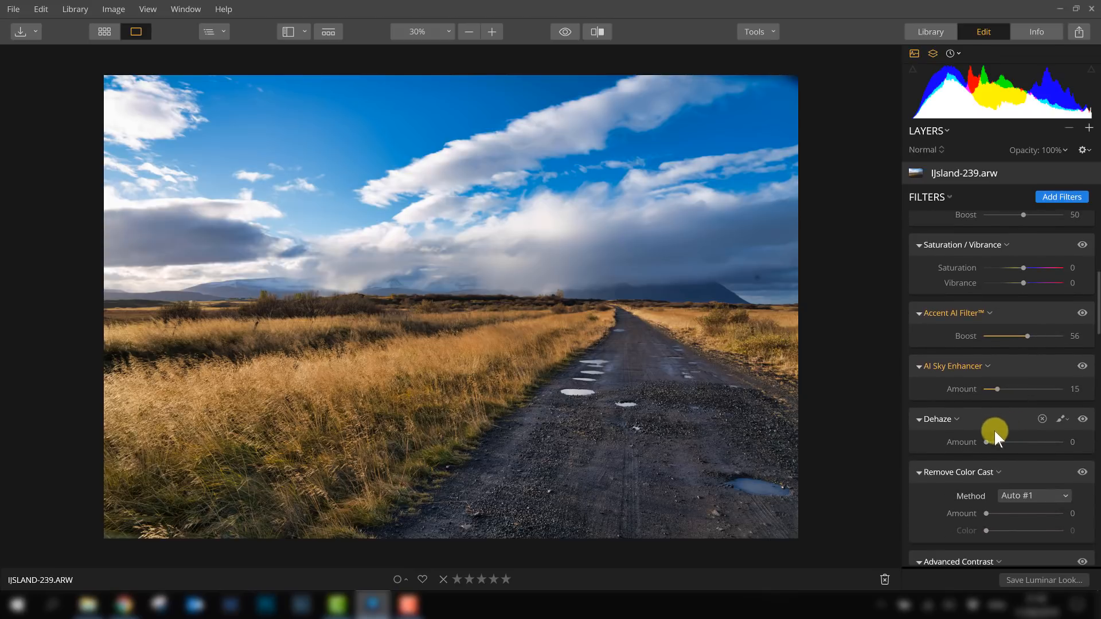
scroll(983, 395, down, 3)
scroll(986, 401, down, 10)
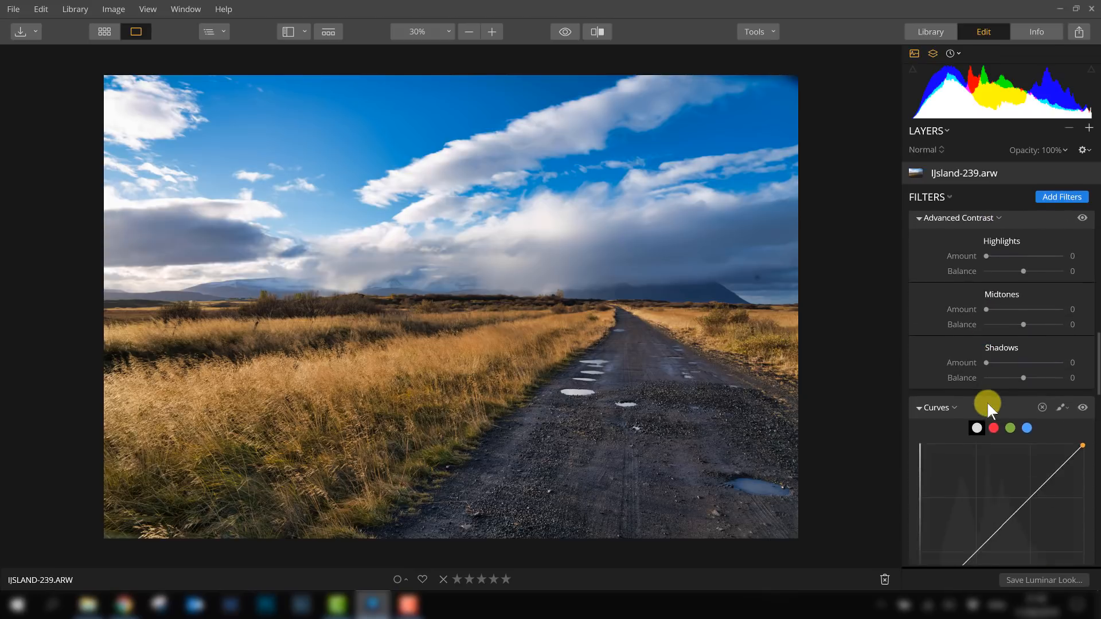
scroll(987, 391, down, 2)
scroll(962, 301, up, 2)
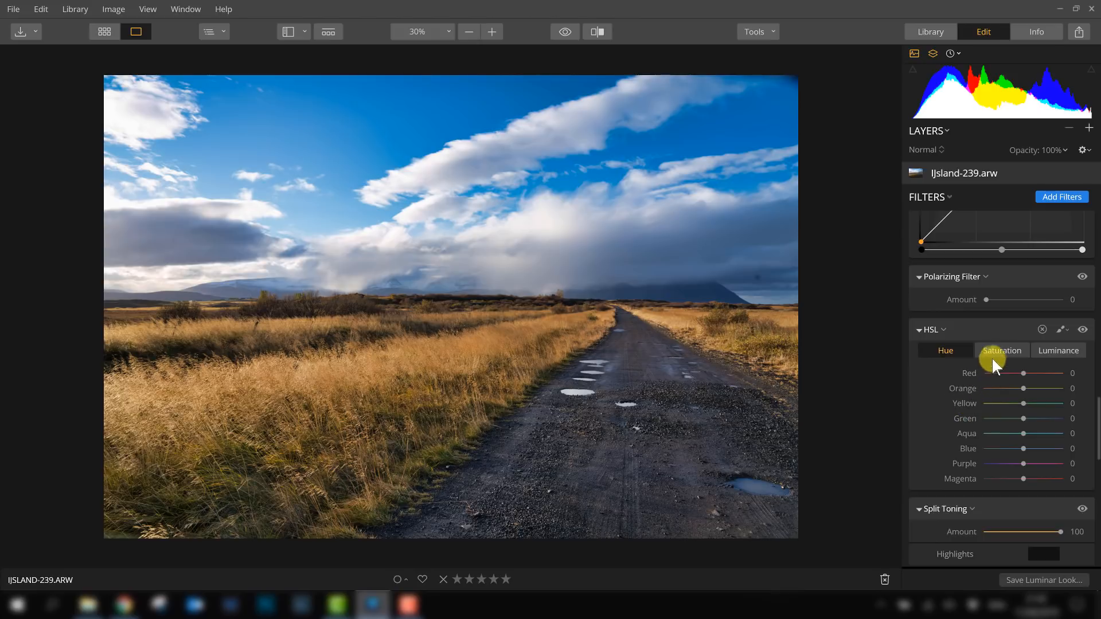
click(1051, 352)
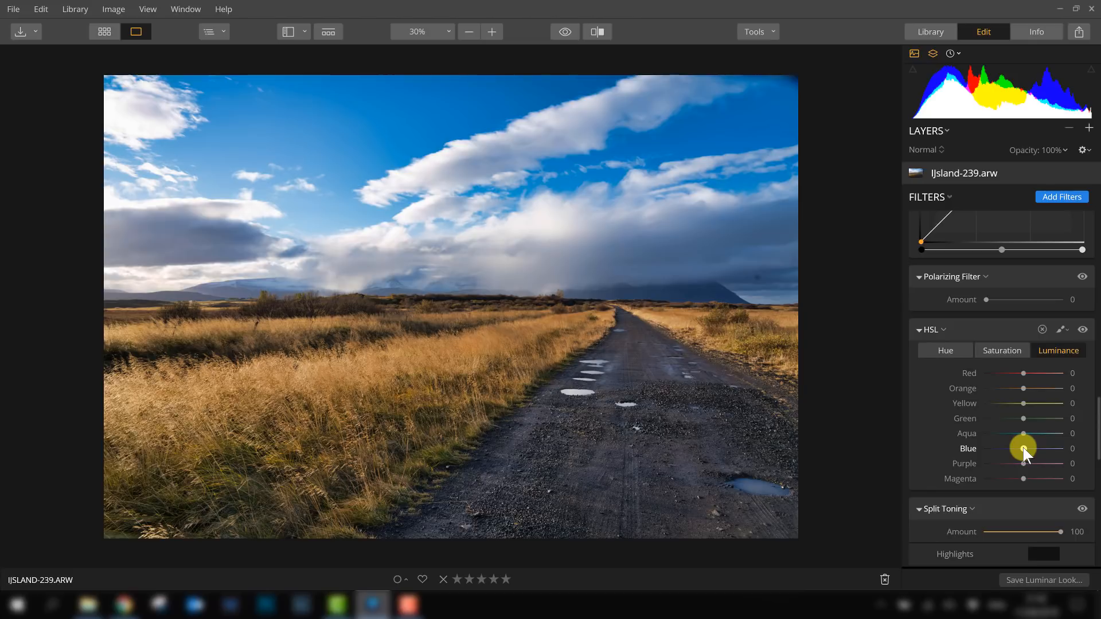
mouse_move(1024, 447)
mouse_down()
mouse_move(1055, 448)
mouse_move(981, 449)
mouse_move(1014, 449)
mouse_up()
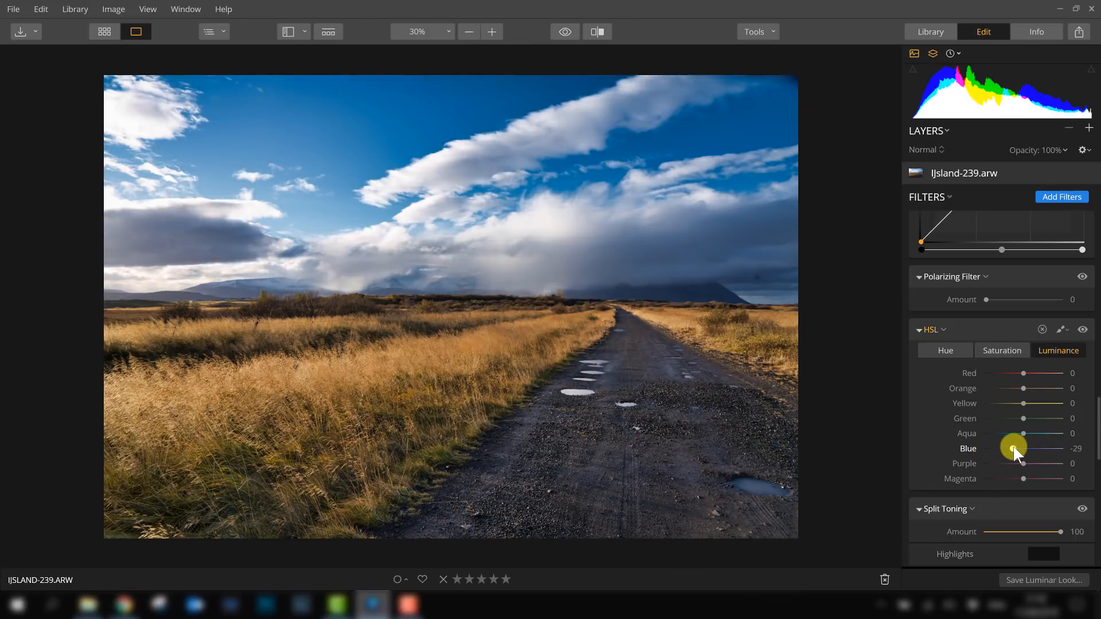
double_click(1013, 447)
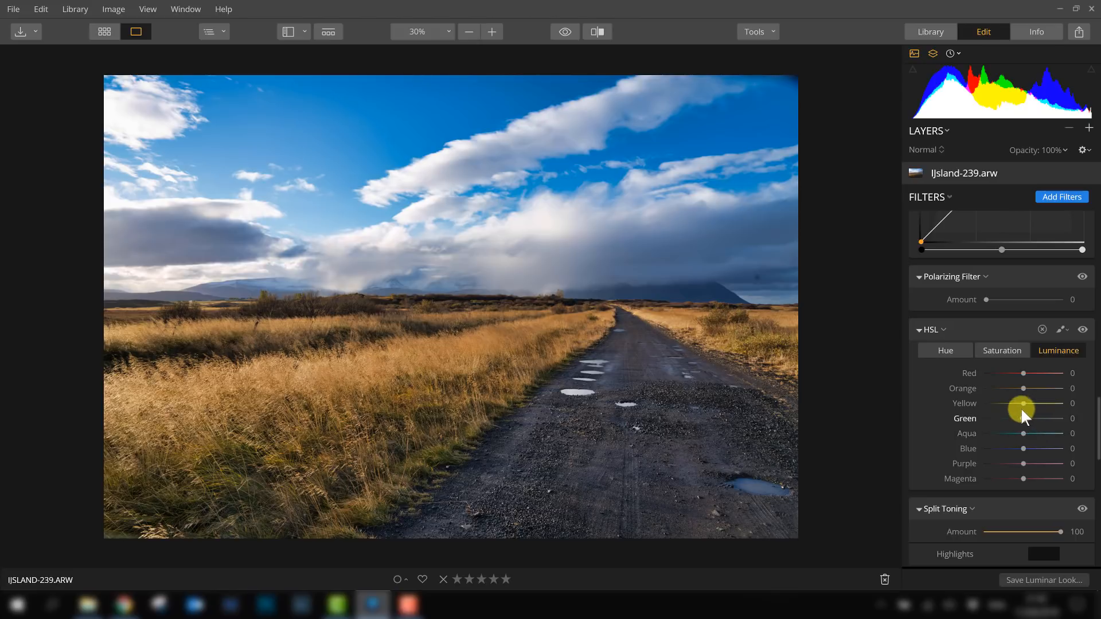
- Adjust HSL Yellow and Green luminance, then set Yellow saturation to 24 and Green saturation to 16
mouse_move(1023, 404)
mouse_down()
mouse_move(1067, 400)
mouse_move(1030, 403)
mouse_up()
drag(1024, 418, 1049, 424)
drag(1047, 418, 1024, 387)
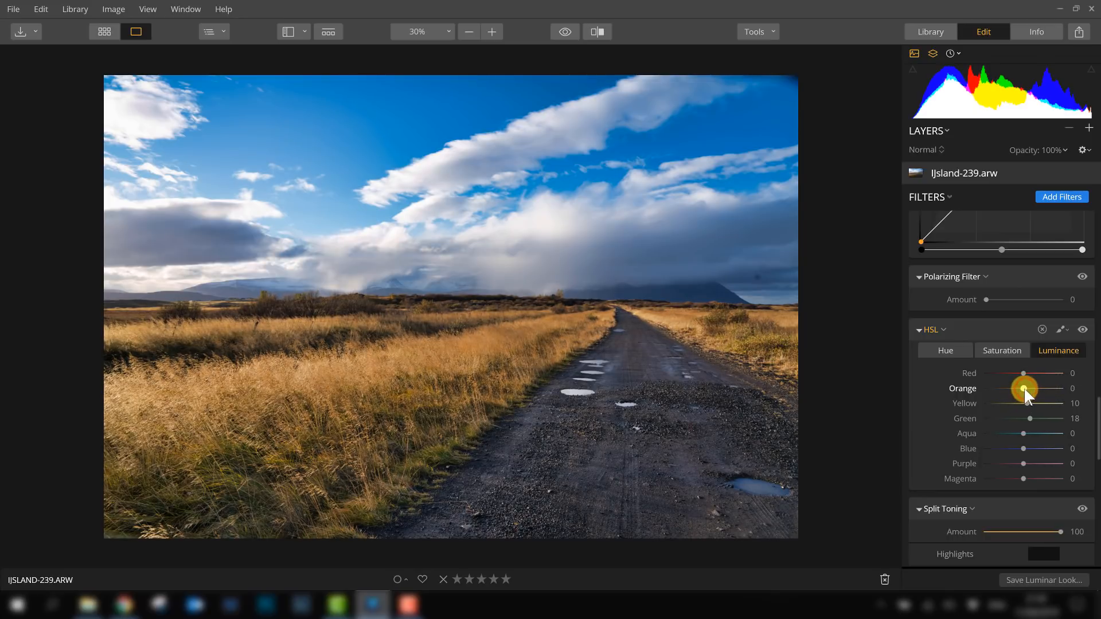
click(1008, 350)
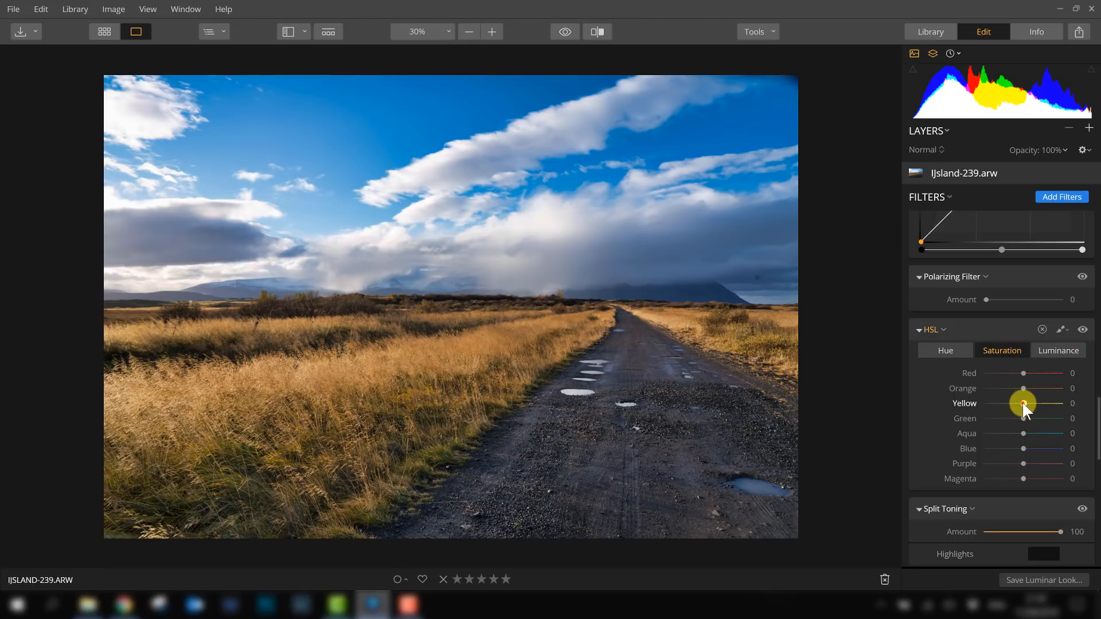
mouse_move(1023, 404)
mouse_down()
mouse_move(1035, 403)
mouse_move(1029, 387)
mouse_up()
mouse_move(1022, 419)
mouse_down()
mouse_move(1038, 422)
mouse_move(1028, 422)
mouse_up()
- Toggle the HSL filter off and on repeatedly to compare its effect
click(1082, 329)
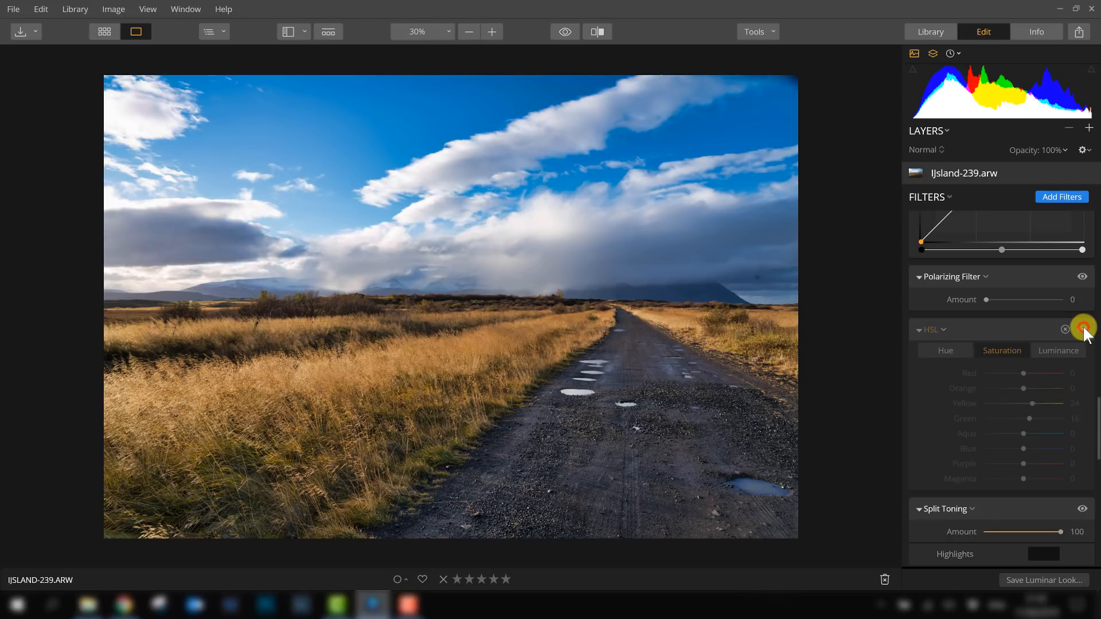
click(1082, 329)
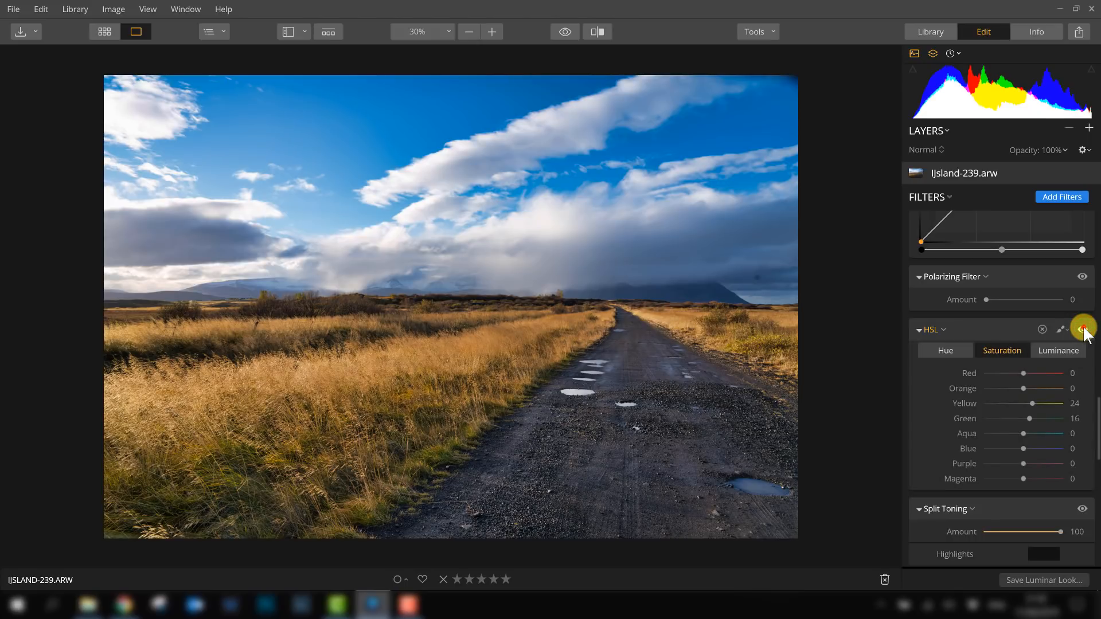
click(1082, 329)
click(1083, 329)
click(1082, 329)
click(1083, 329)
click(1082, 329)
click(1082, 329)
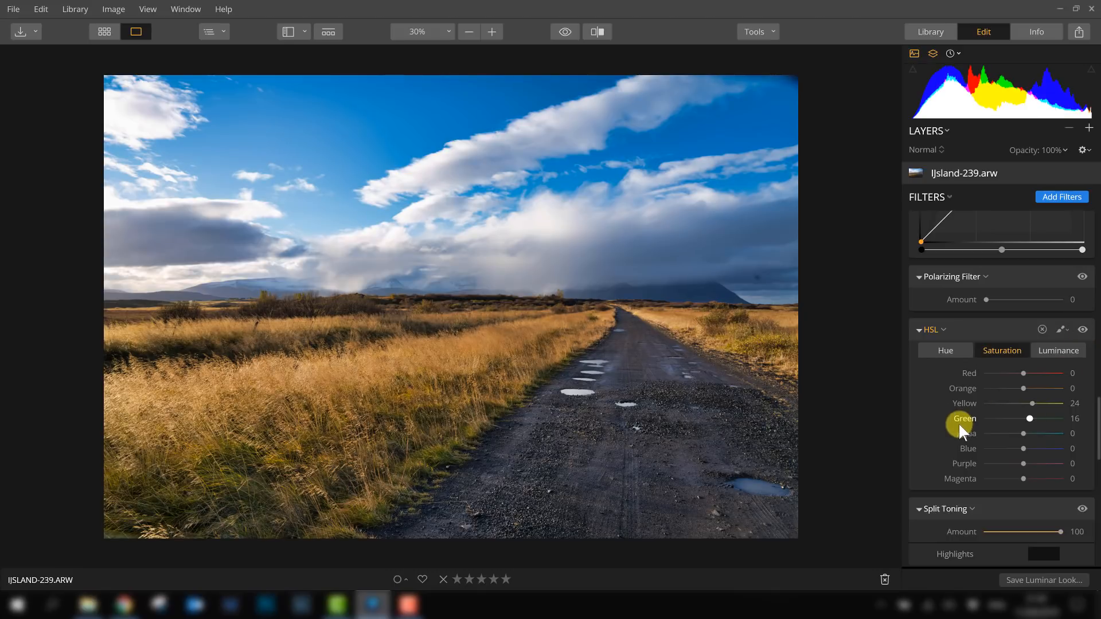
- Try a Structure Amount of 54, then reset it to 0
scroll(959, 427, down, 1)
scroll(958, 426, down, 4)
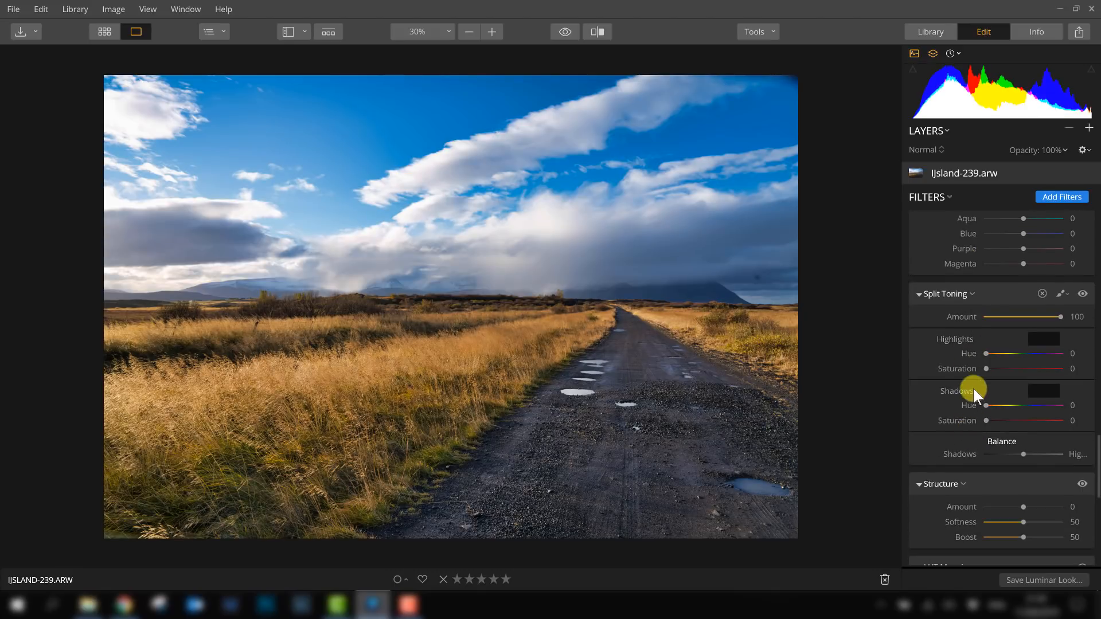
scroll(973, 387, down, 2)
scroll(973, 390, down, 1)
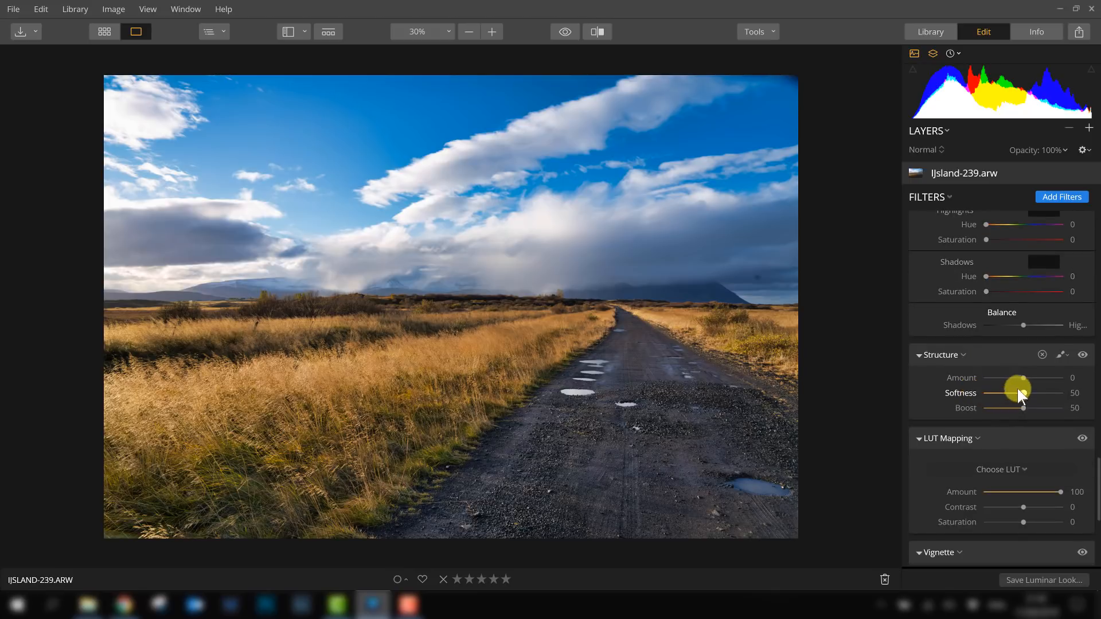
drag(1024, 377, 1040, 376)
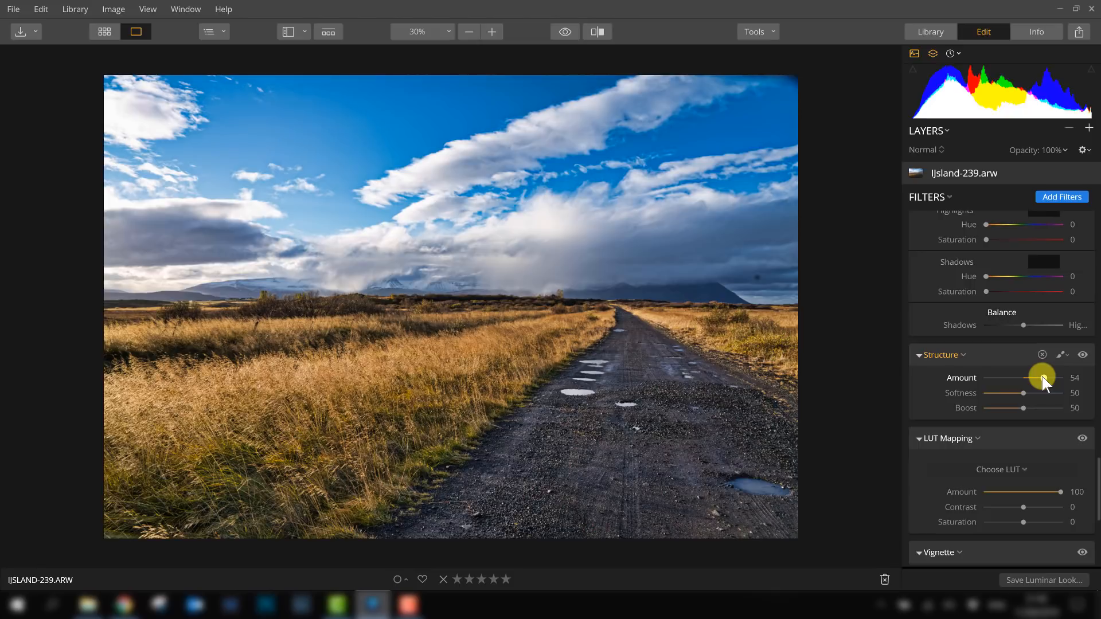
double_click(1041, 377)
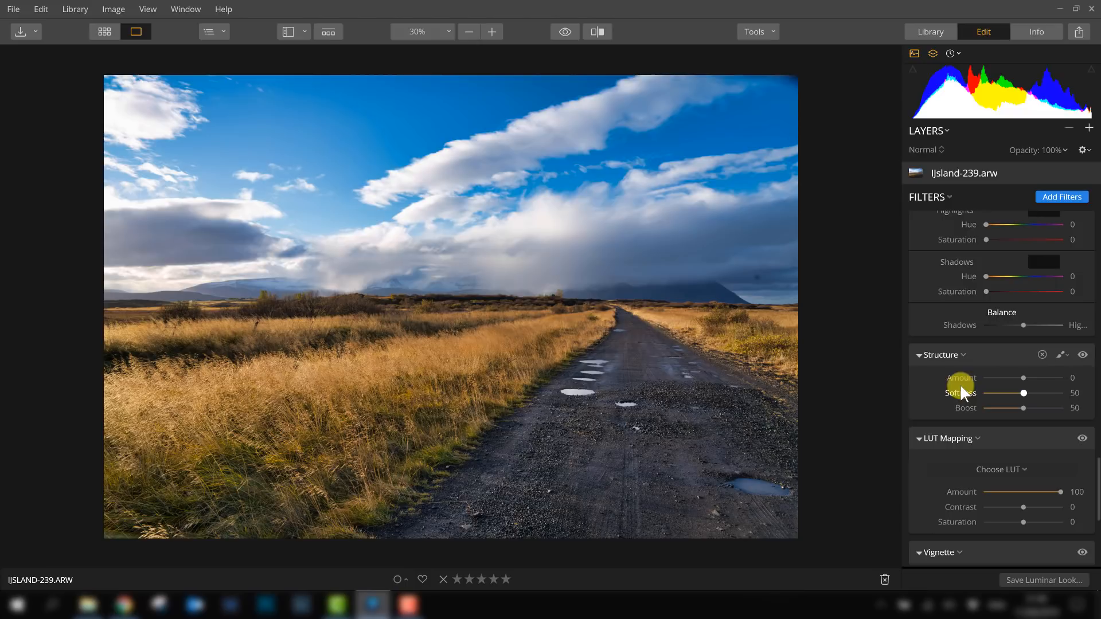
- Set Vignette Amount to -48 and Feather to 38, resetting a trial Size change
scroll(967, 393, down, 2)
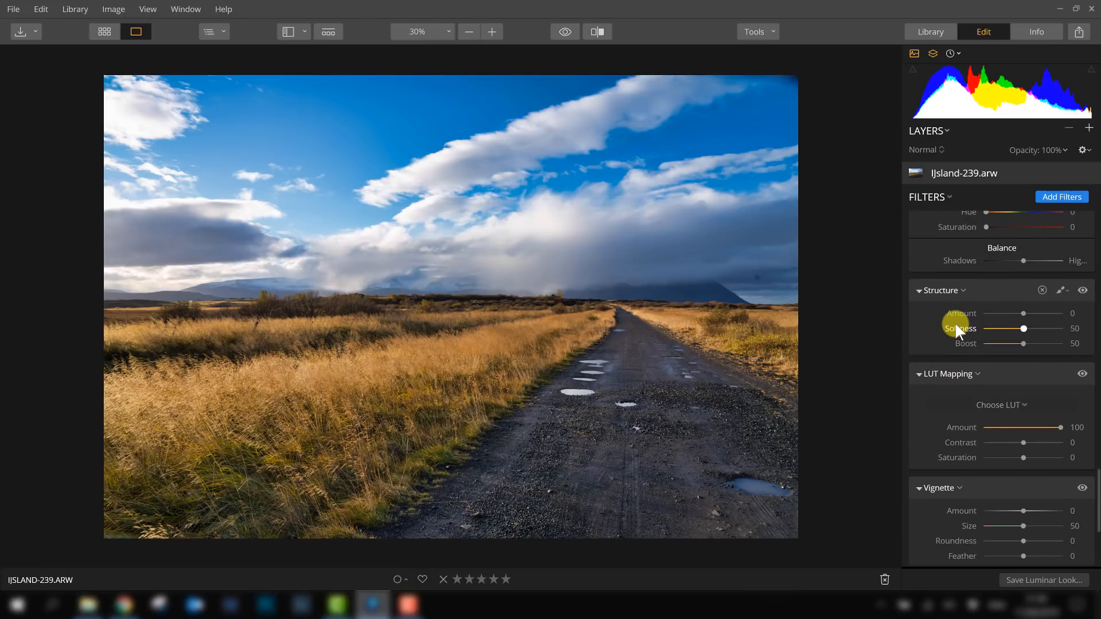
scroll(957, 337, down, 5)
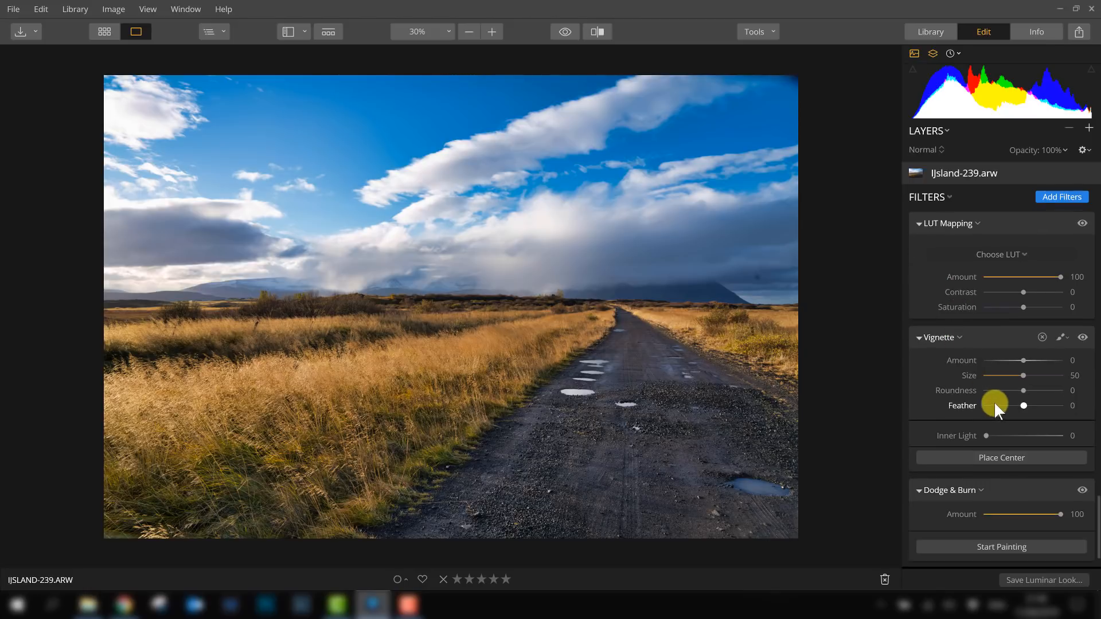
mouse_move(1019, 359)
mouse_down()
mouse_move(986, 365)
mouse_move(1018, 365)
mouse_move(1009, 367)
mouse_up()
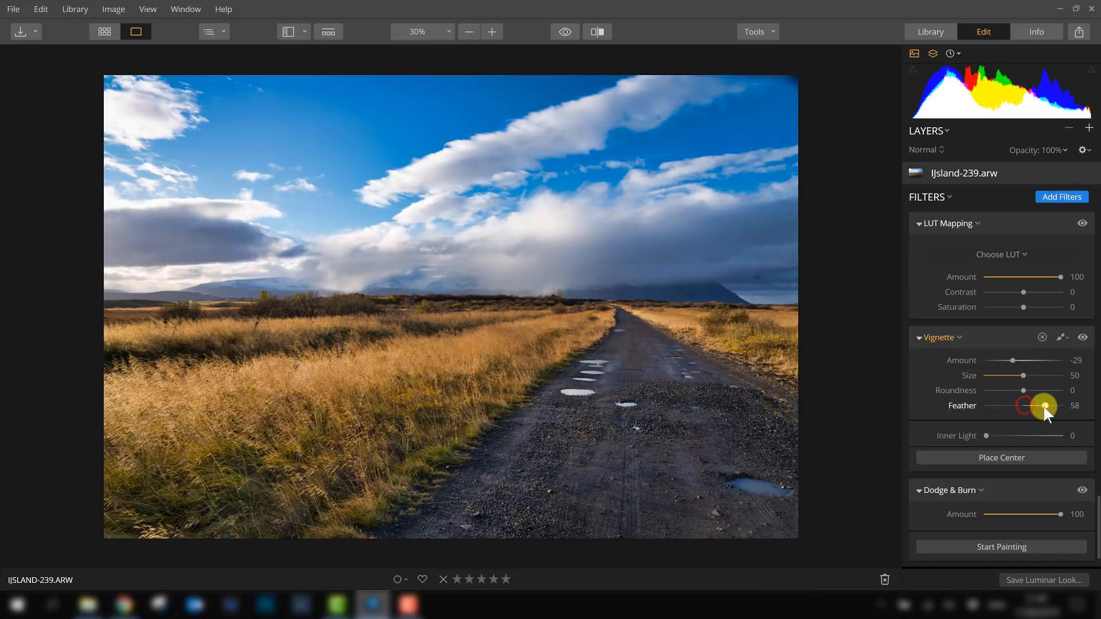
drag(1037, 409, 1028, 379)
mouse_move(1040, 378)
mouse_down()
mouse_move(1003, 378)
mouse_move(1018, 381)
mouse_up()
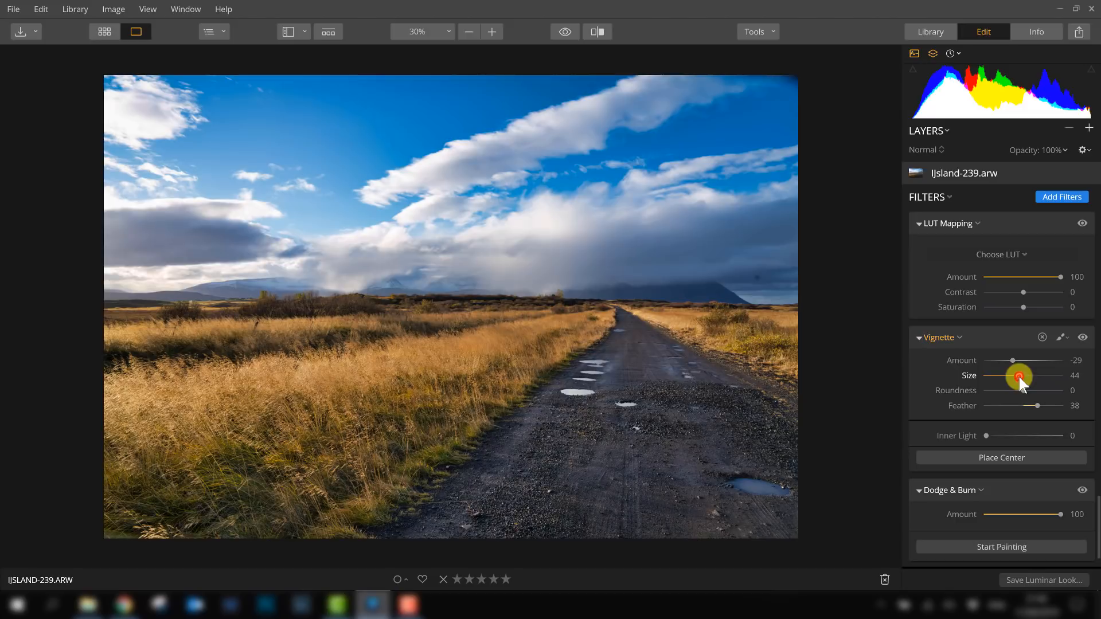
double_click(1018, 376)
drag(1013, 361, 1007, 360)
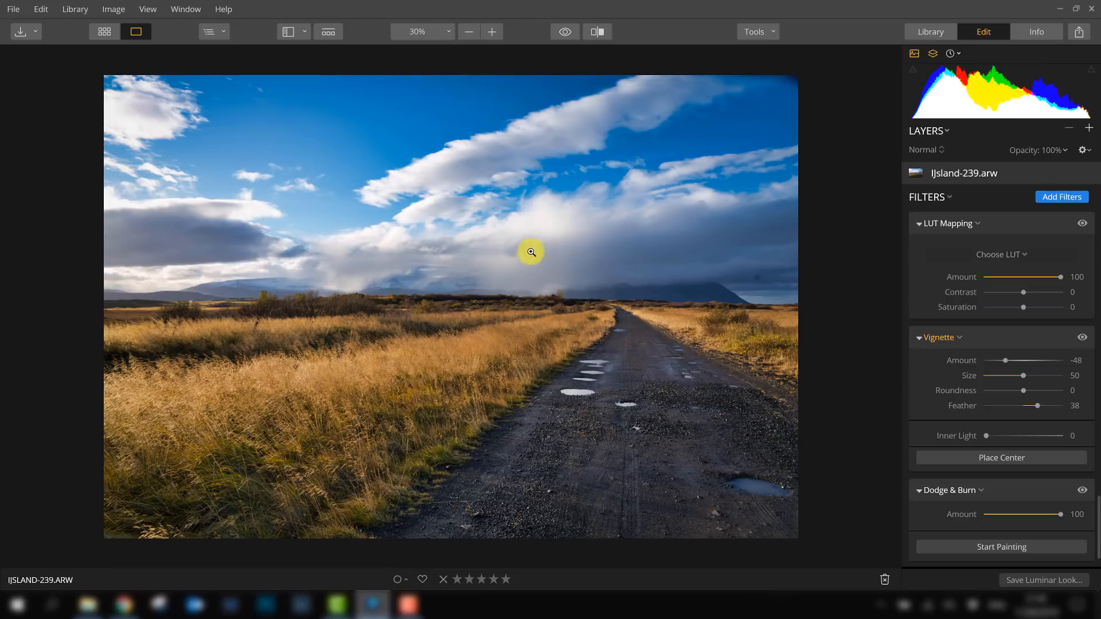
- Place the vignette center in the sky above the road, then set Feather to -100 and Amount to -50
click(1012, 456)
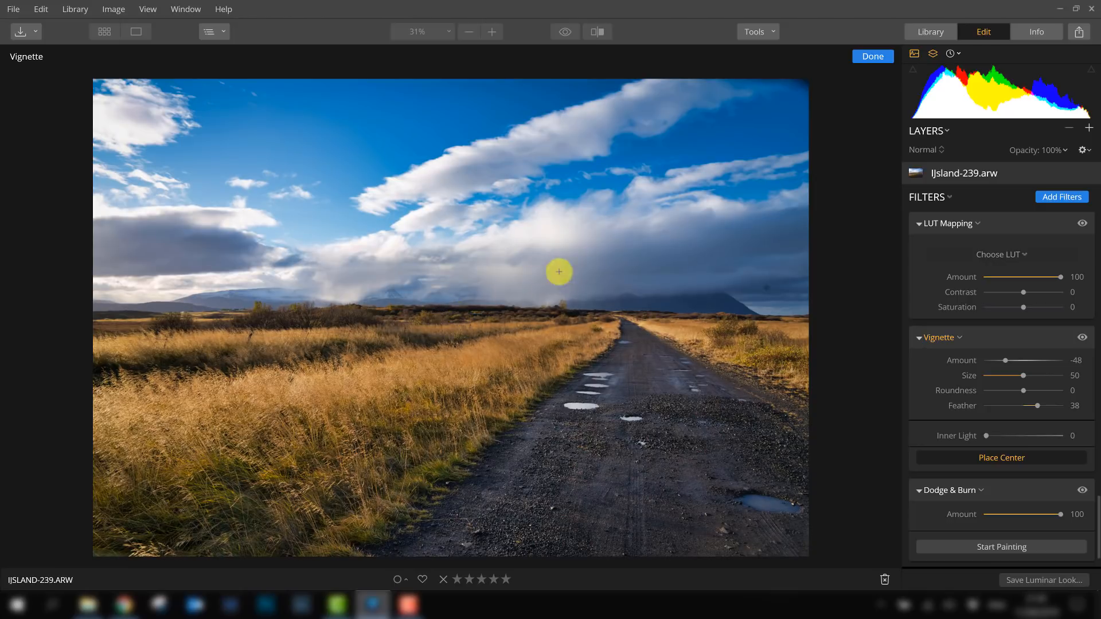
click(588, 270)
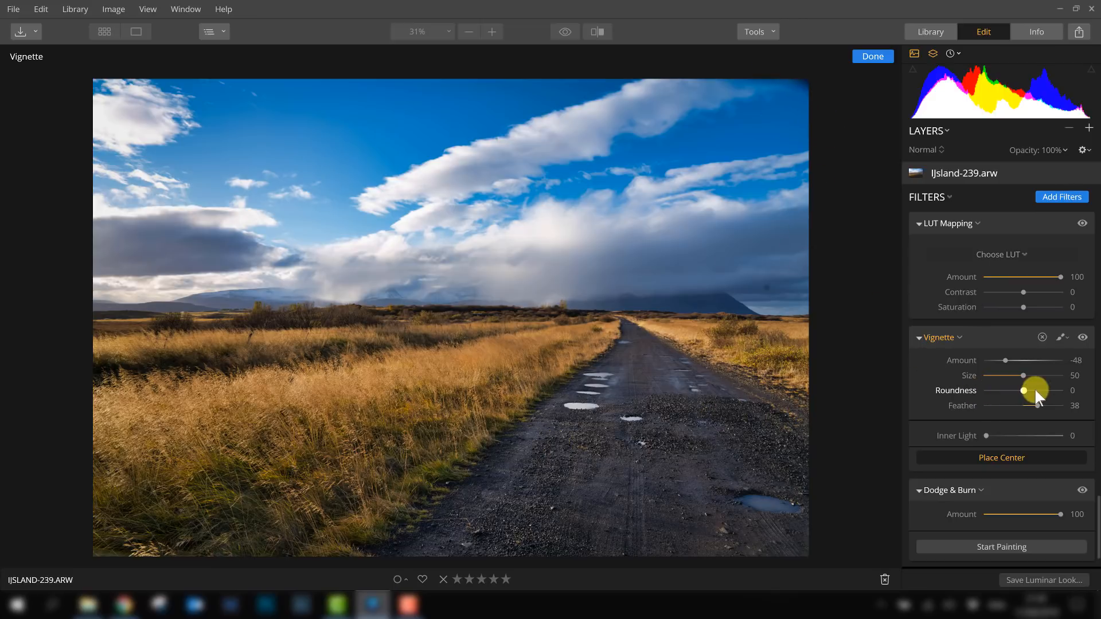
drag(1037, 404, 974, 402)
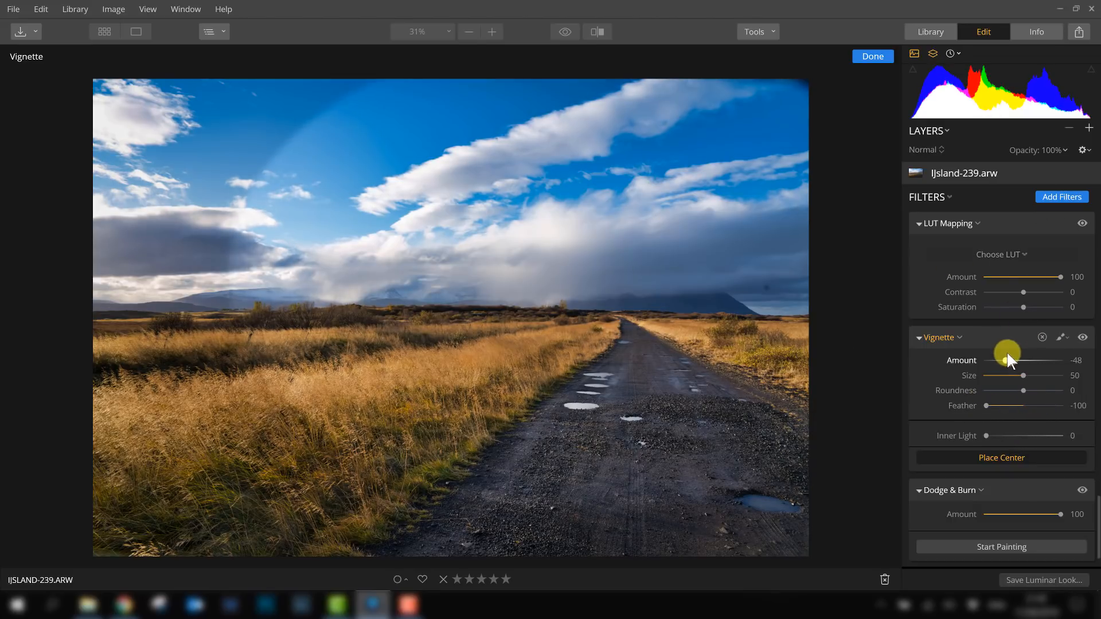
drag(1004, 358, 1003, 359)
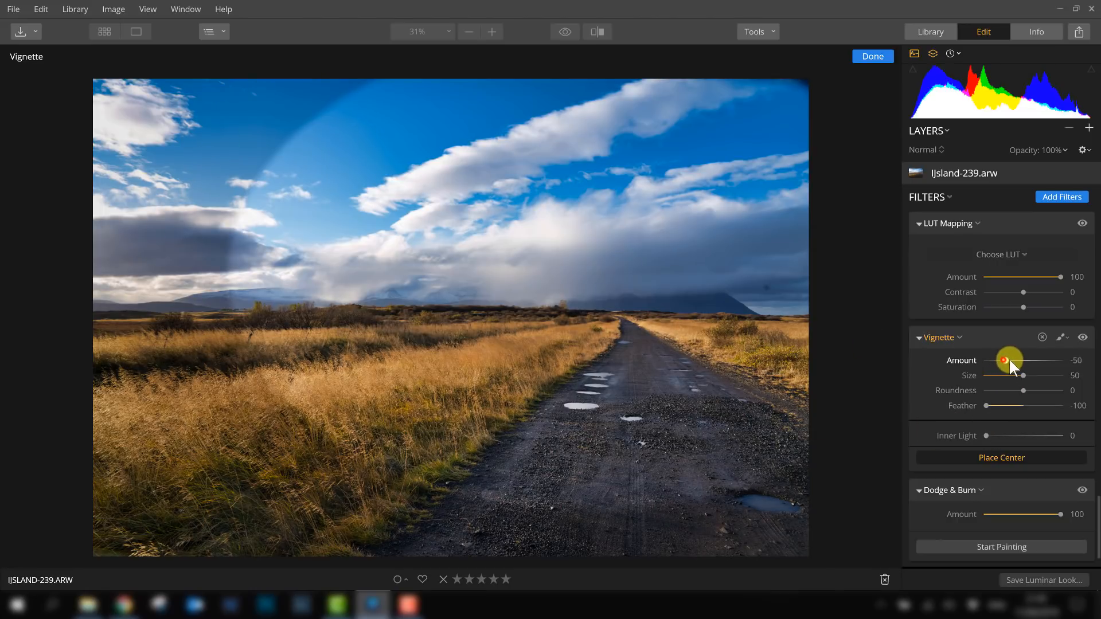
- Set the Vignette Amount to -51, Feather to 50 and Inner Light to 9
mouse_move(1009, 358)
mouse_down()
mouse_move(1019, 359)
mouse_move(1003, 365)
mouse_up()
drag(986, 406, 1039, 407)
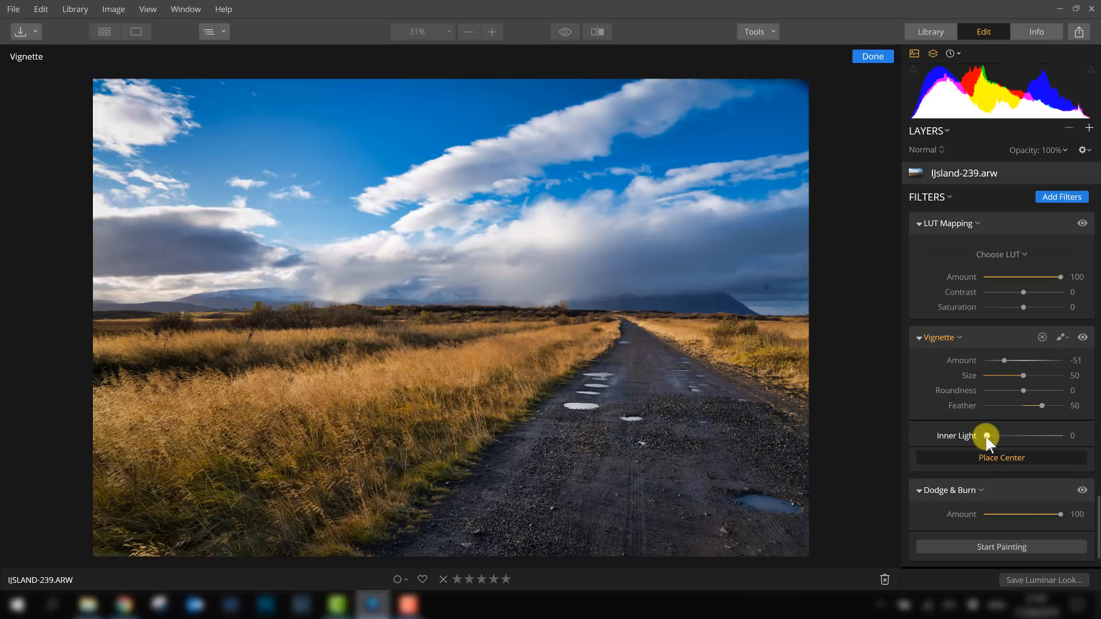
drag(986, 436, 993, 438)
- Toggle the Vignette filter off and on repeatedly to compare its effect
click(1081, 338)
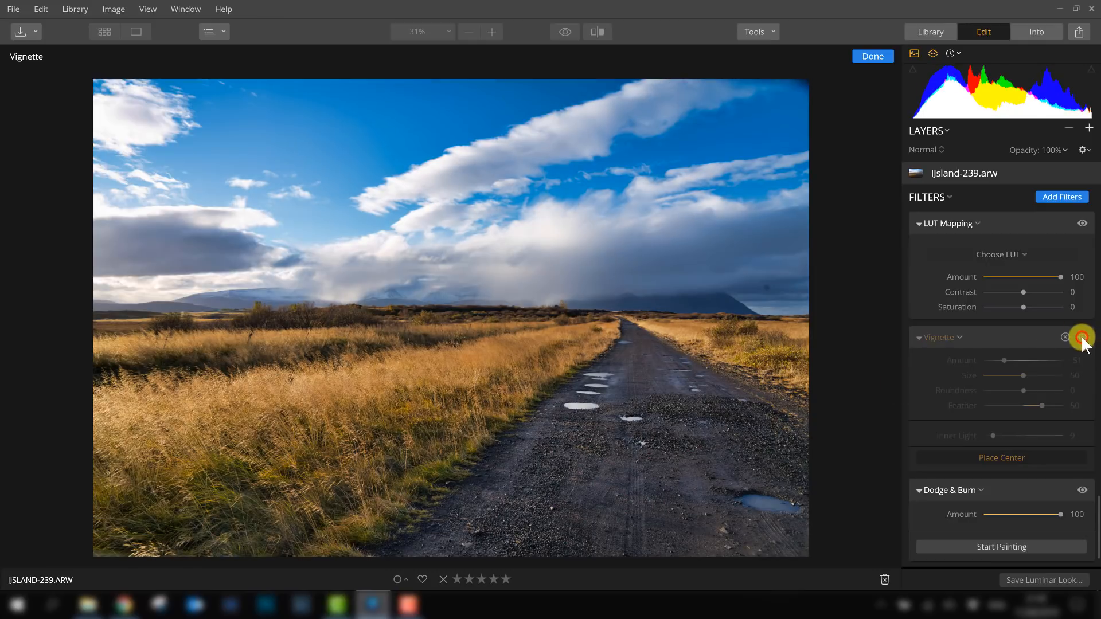
click(1081, 338)
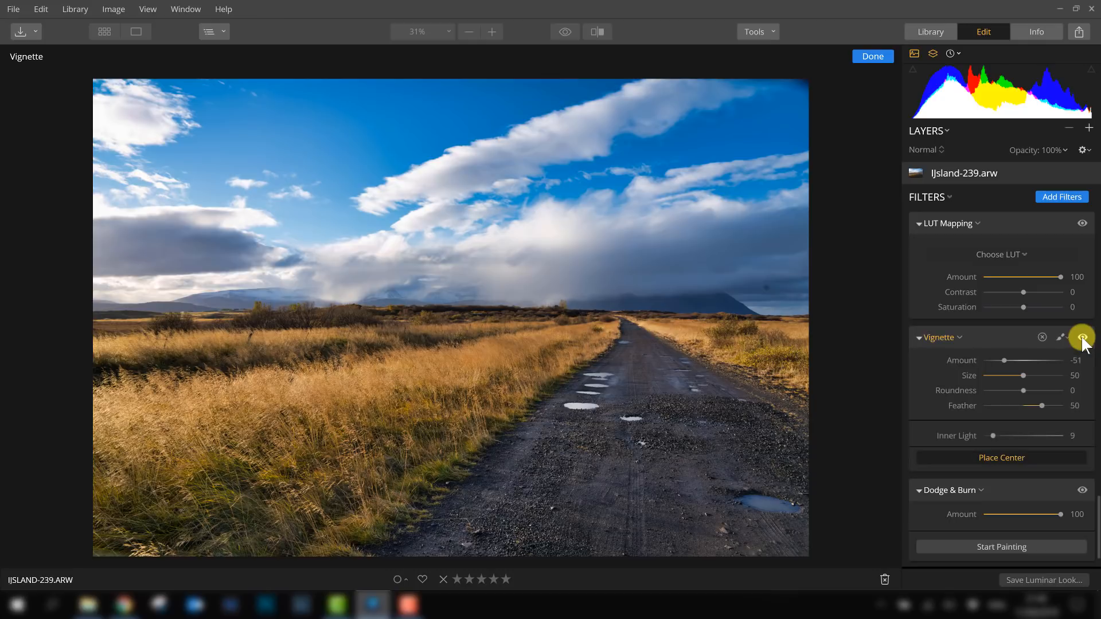
click(1082, 338)
click(1082, 338)
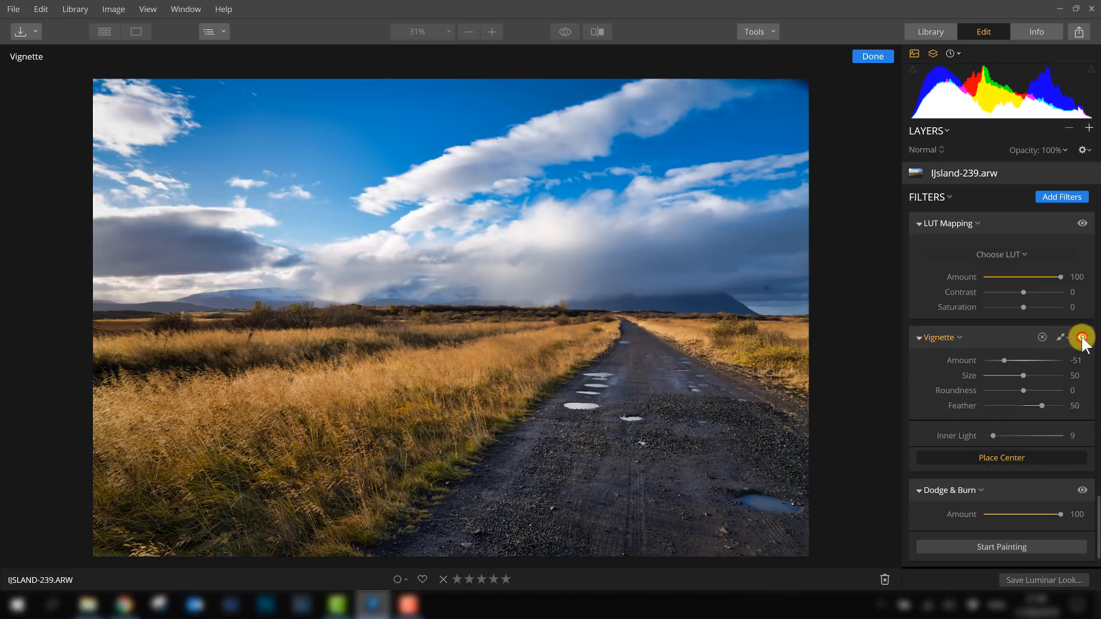
click(1082, 337)
click(1082, 337)
click(1082, 338)
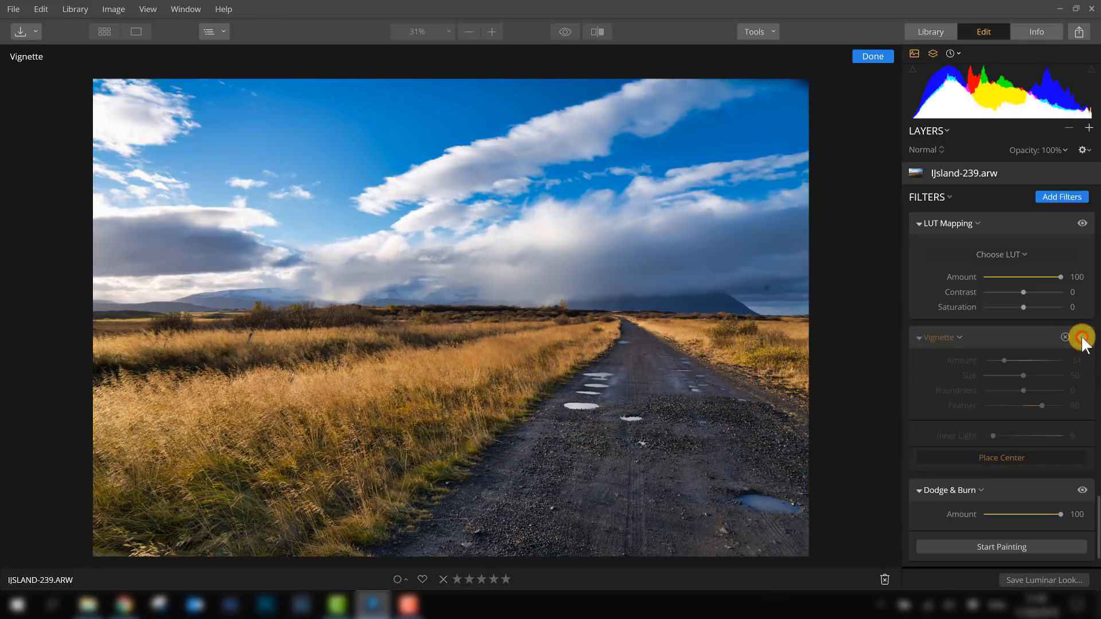
click(1081, 337)
click(1082, 338)
click(1081, 337)
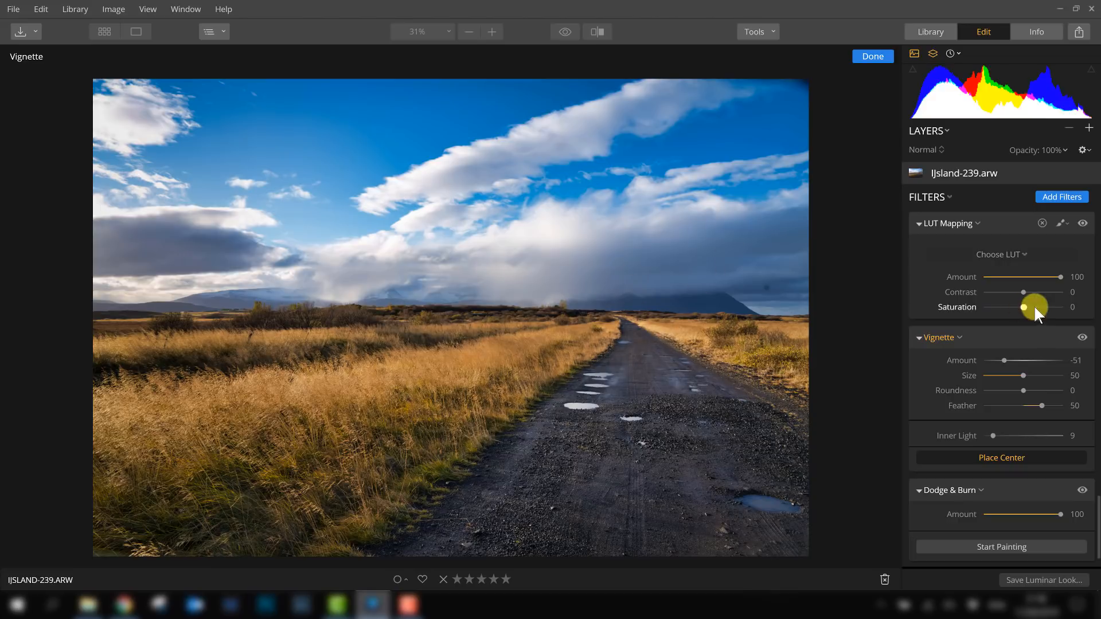
click(1082, 337)
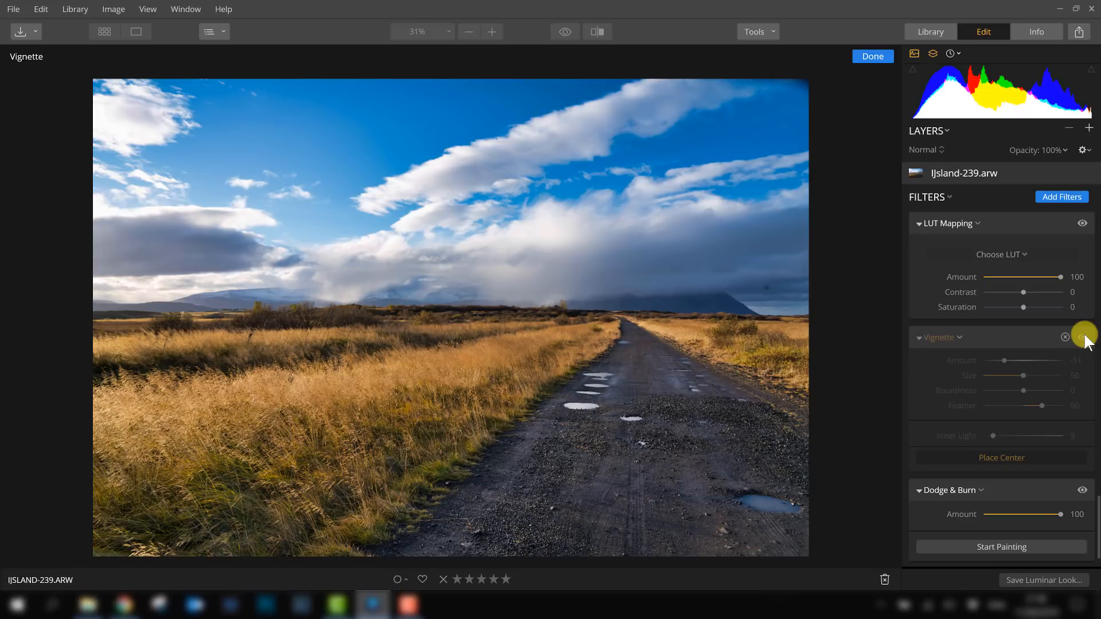
click(1082, 337)
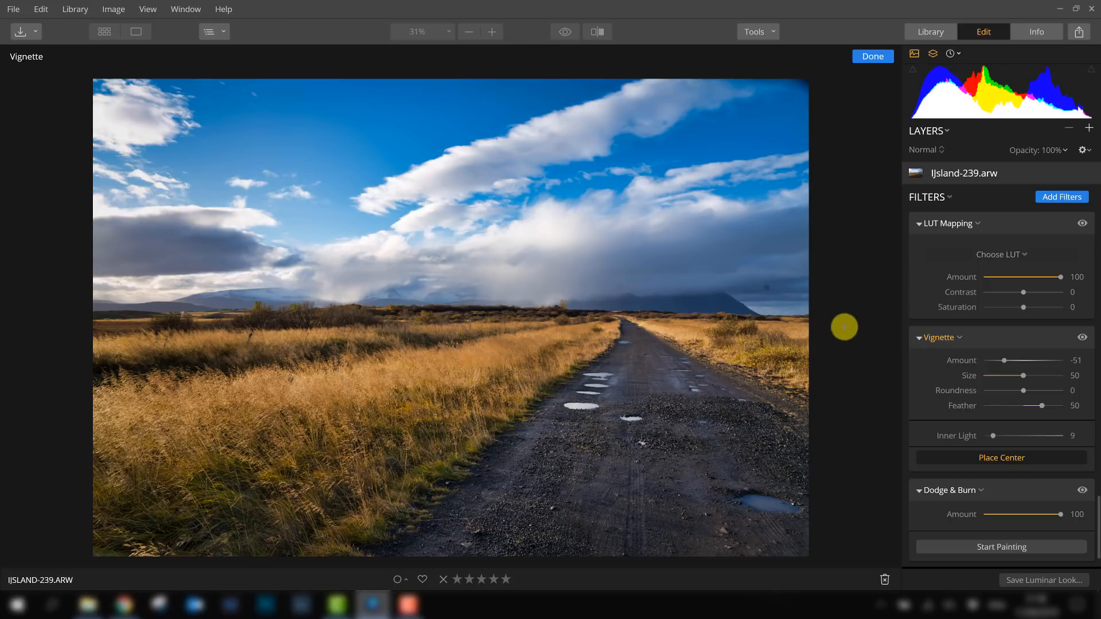
- Crop the photo to a 16:9 aspect ratio, shifting the crop frame upward slightly
scroll(956, 394, down, 2)
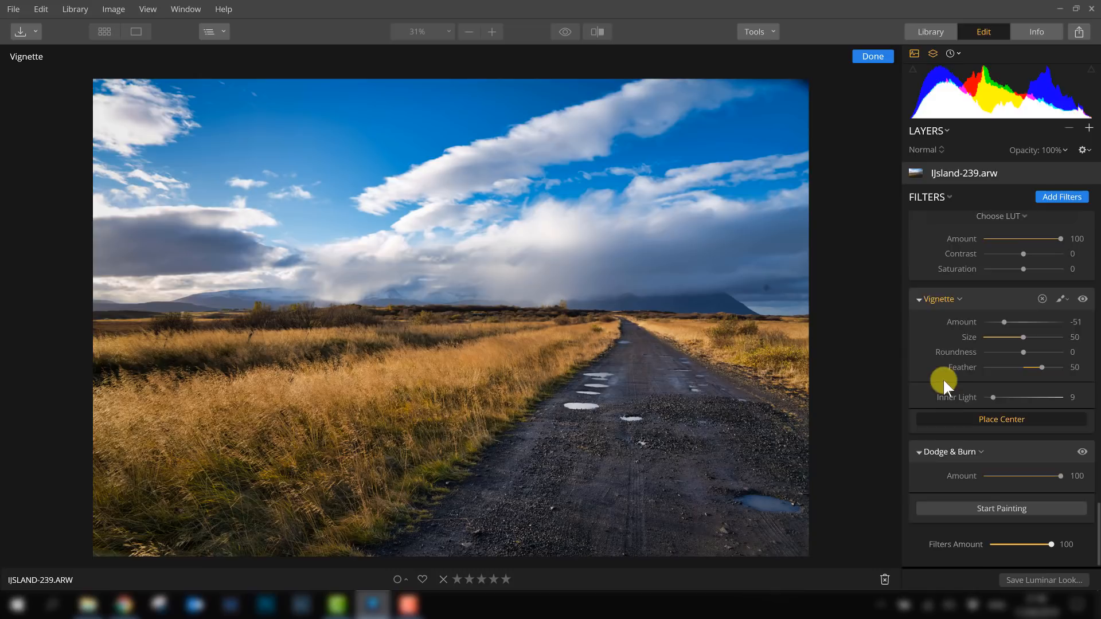
scroll(944, 377, up, 10)
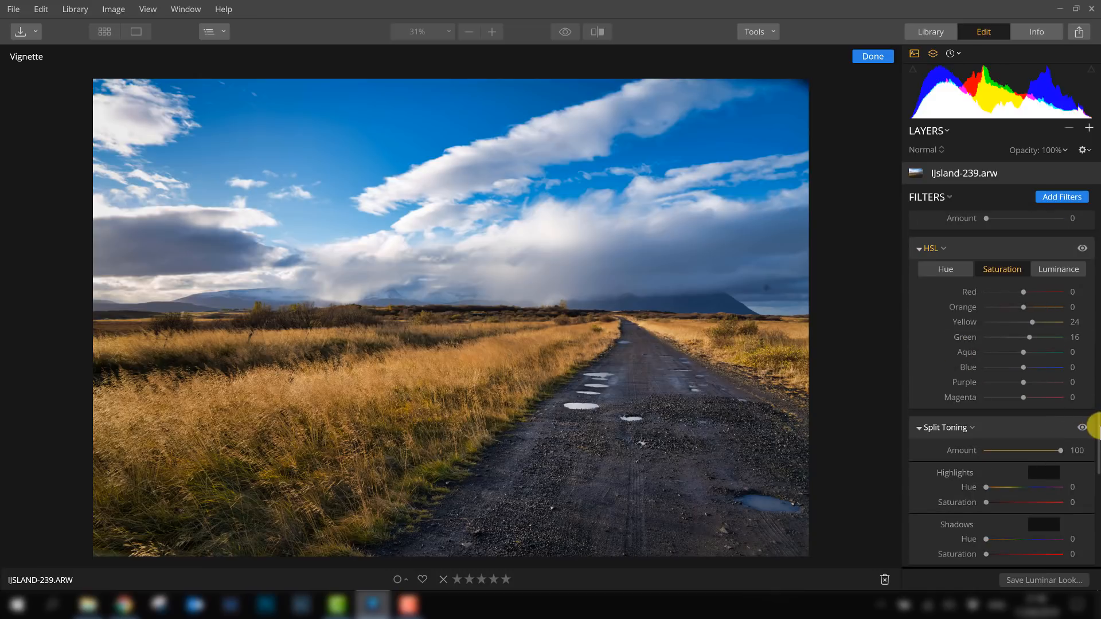
drag(1096, 421, 1095, 224)
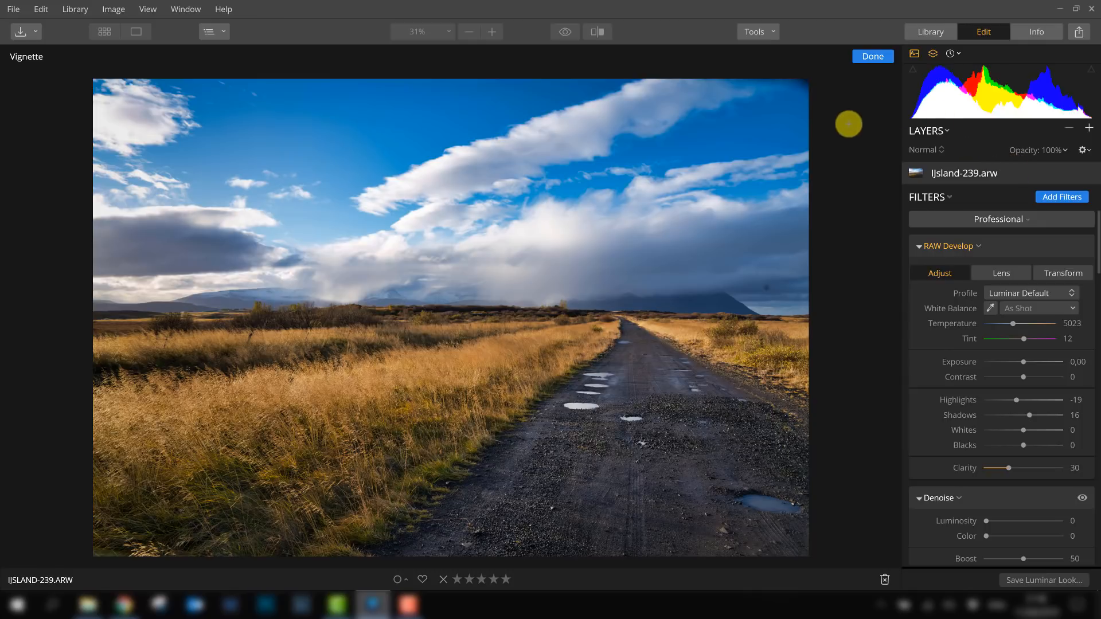
click(755, 33)
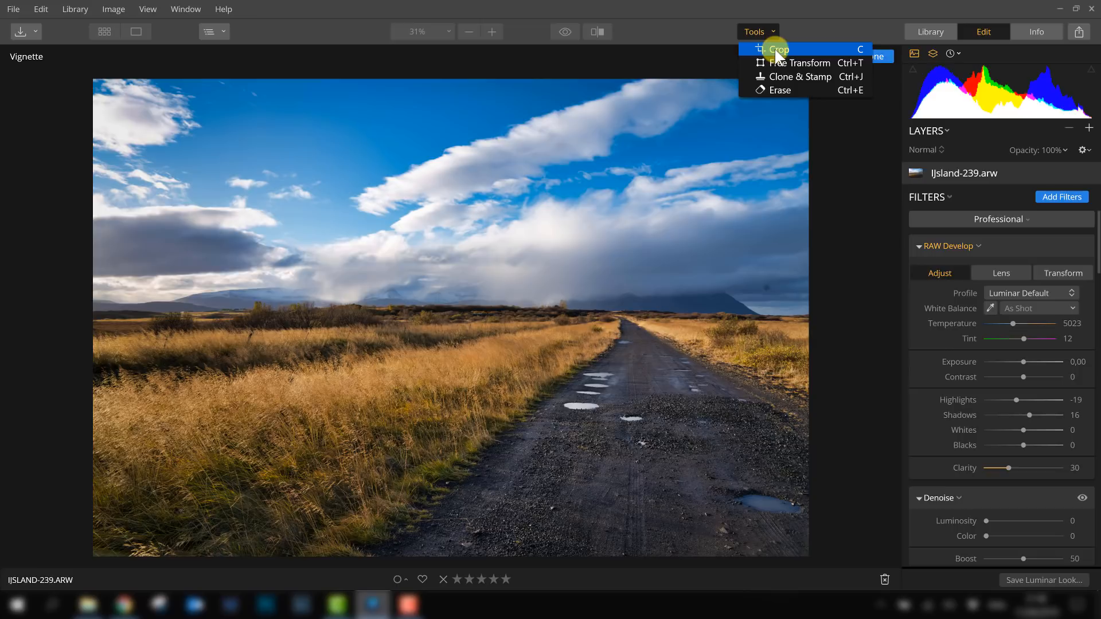
click(779, 49)
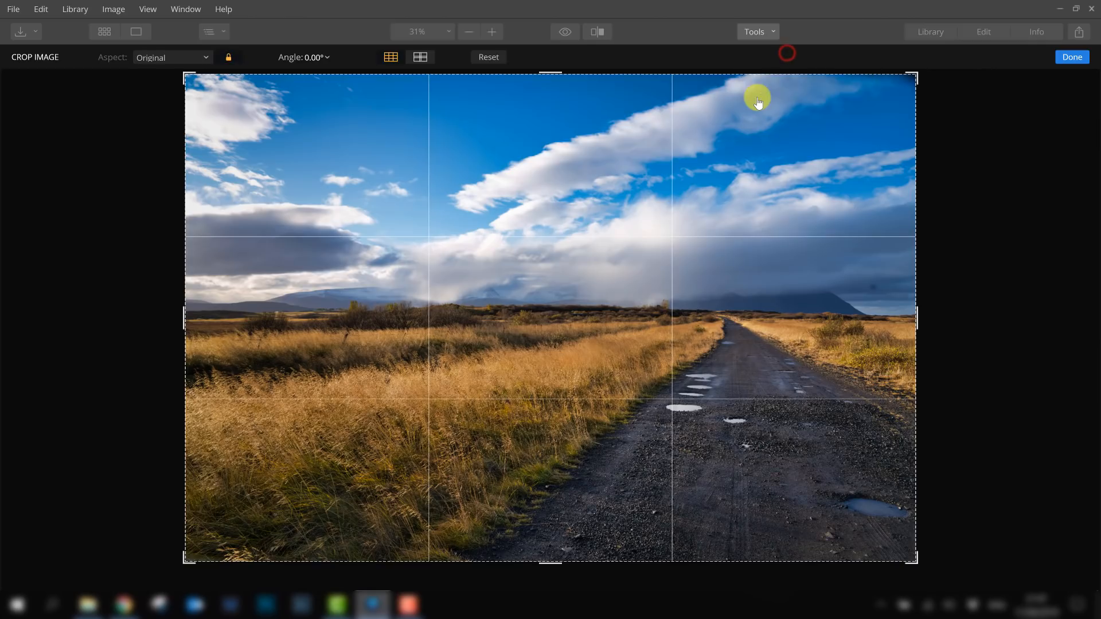
mouse_move(554, 79)
mouse_down()
mouse_move(560, 96)
mouse_move(555, 66)
mouse_up()
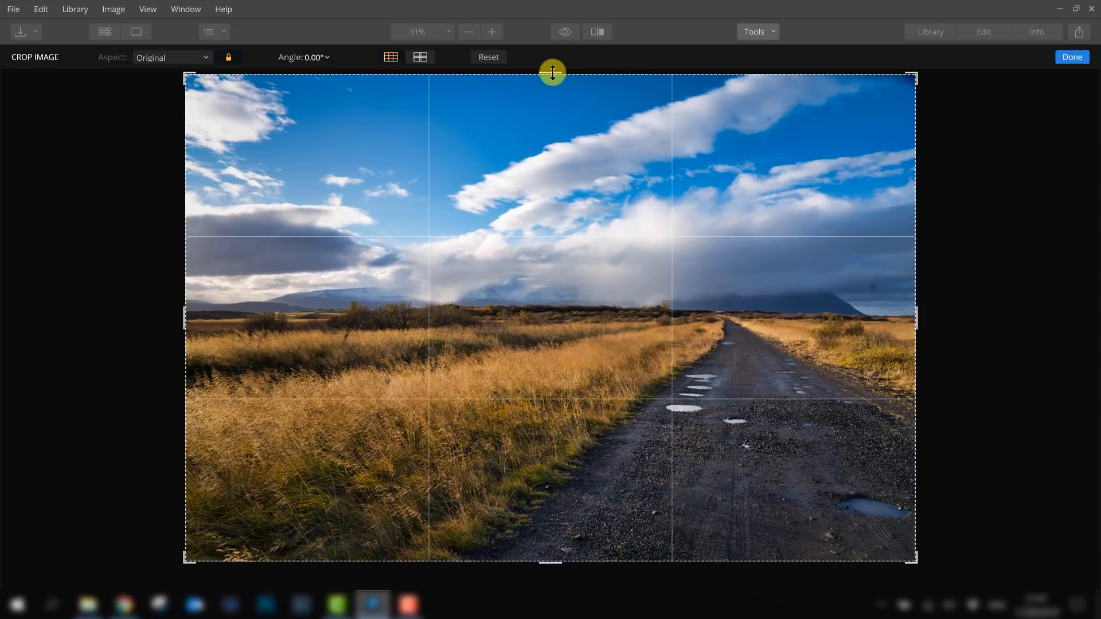
click(170, 57)
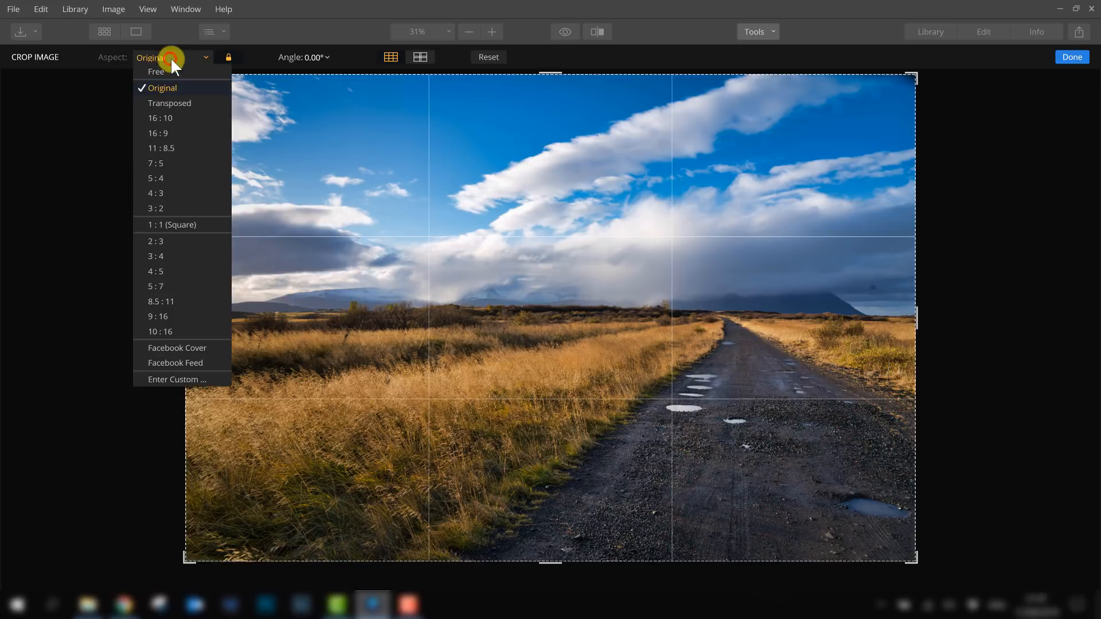
click(170, 133)
mouse_move(477, 280)
mouse_down()
mouse_move(480, 302)
mouse_move(479, 233)
mouse_move(483, 271)
mouse_up()
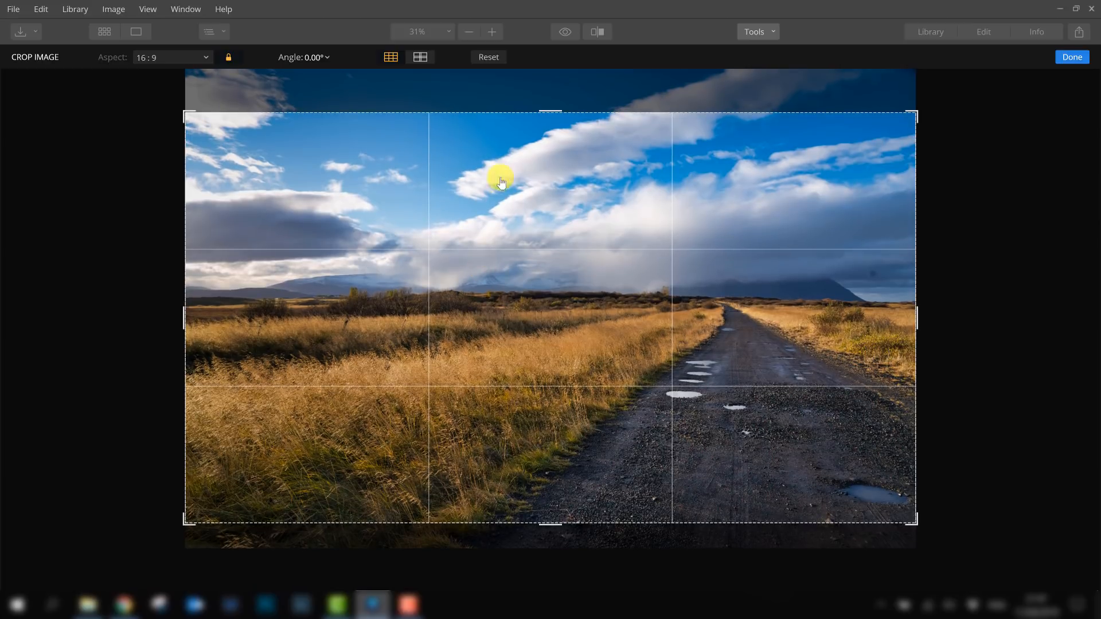
click(1071, 57)
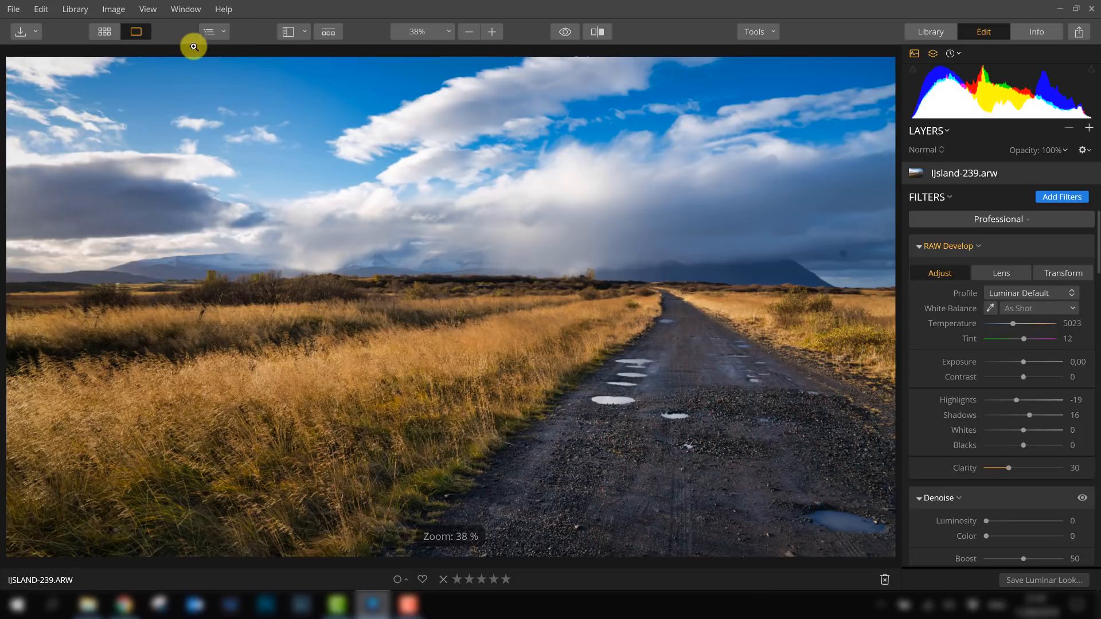
- Revert the edit history to the last Vignette state before the crop
click(46, 9)
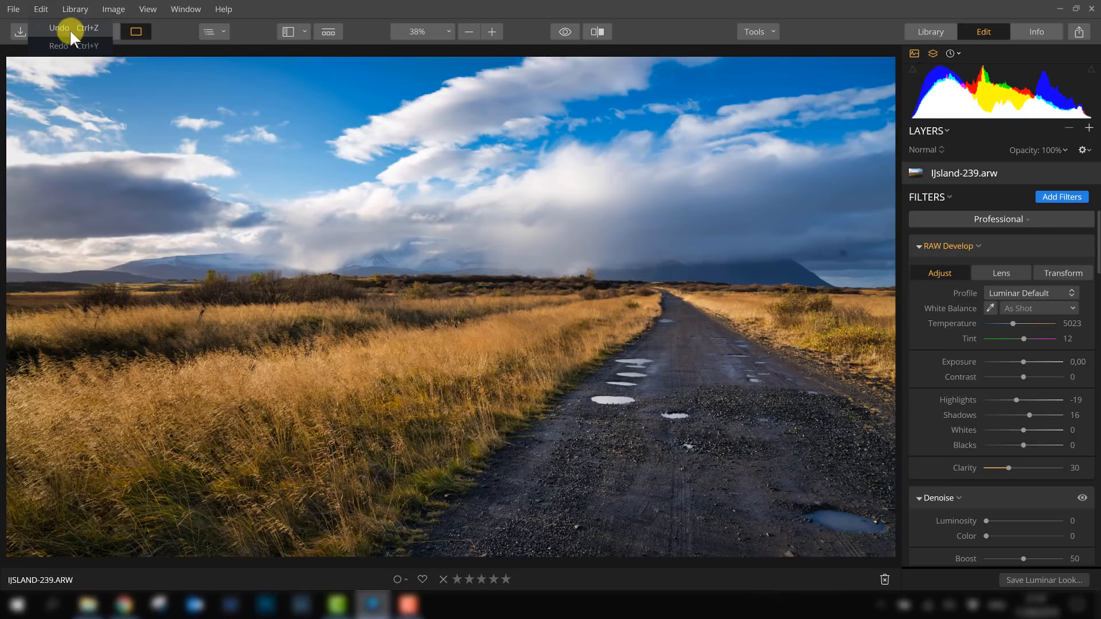
click(40, 8)
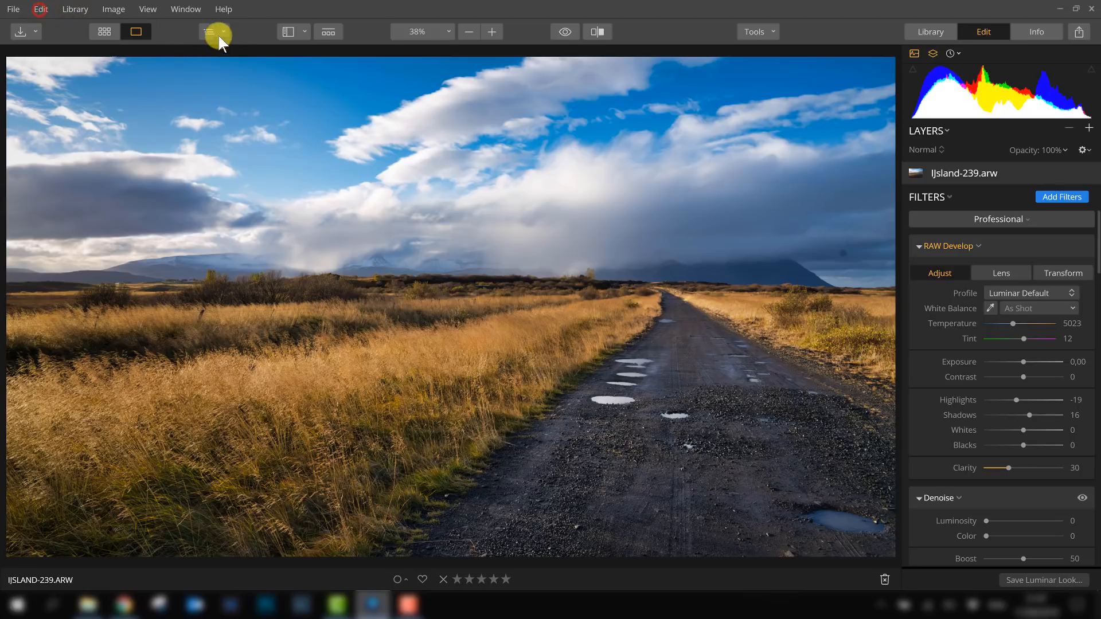
click(299, 32)
click(299, 32)
click(954, 52)
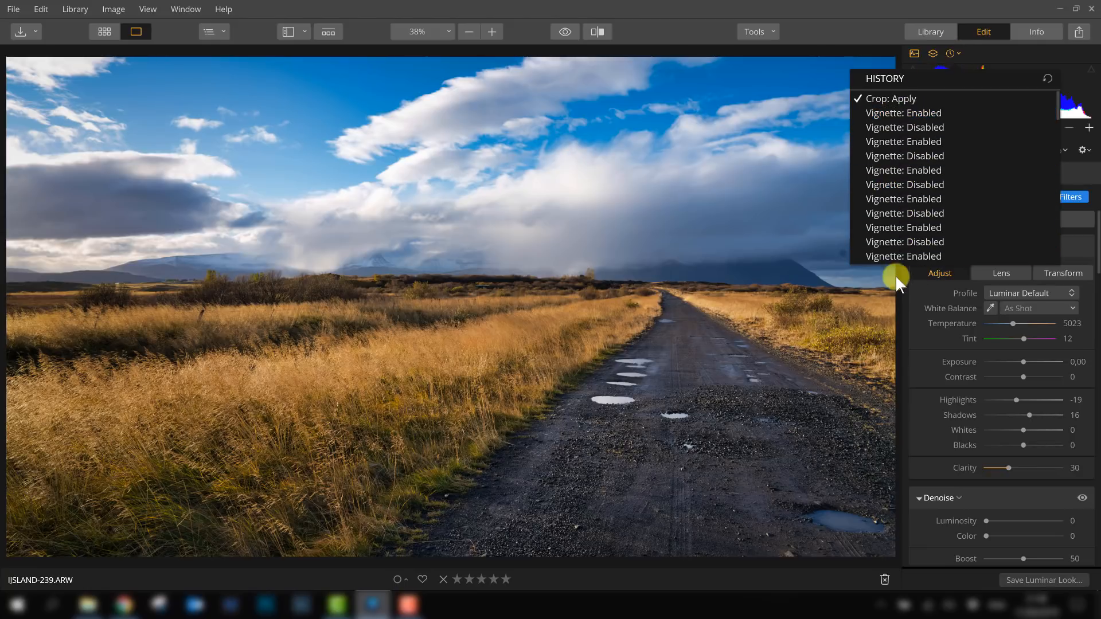
scroll(895, 236, down, 10)
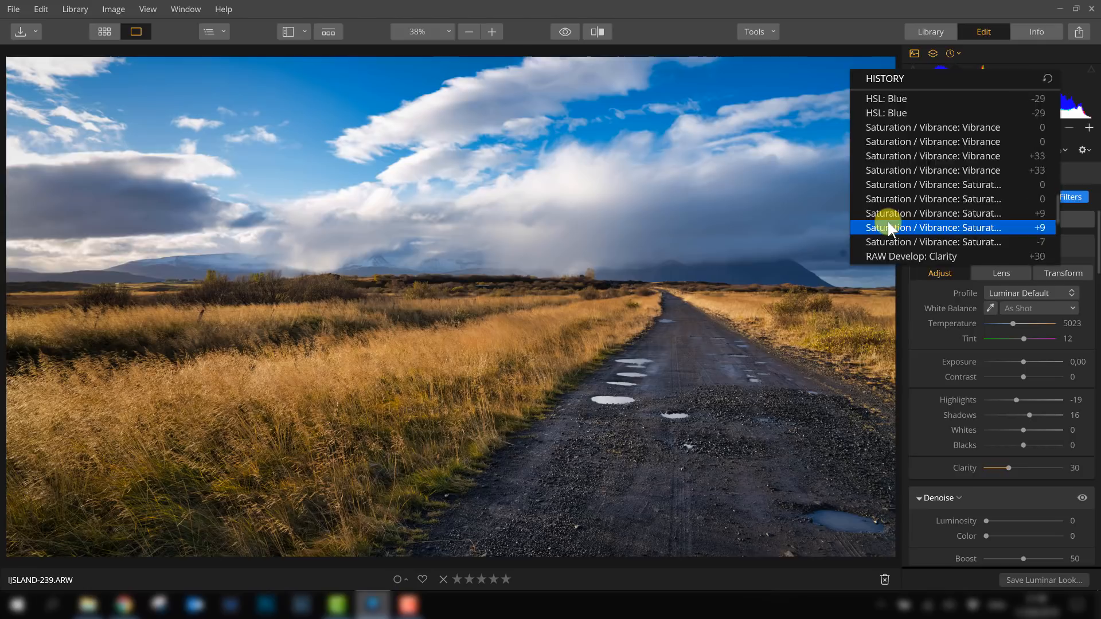
scroll(888, 228, down, 5)
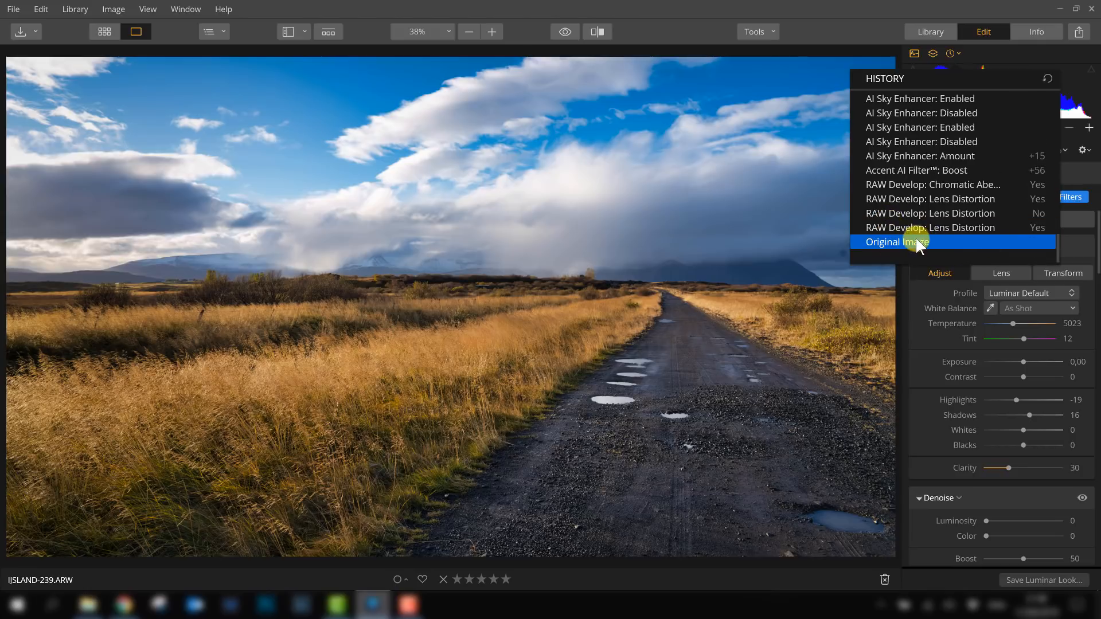
scroll(926, 244, up, 10)
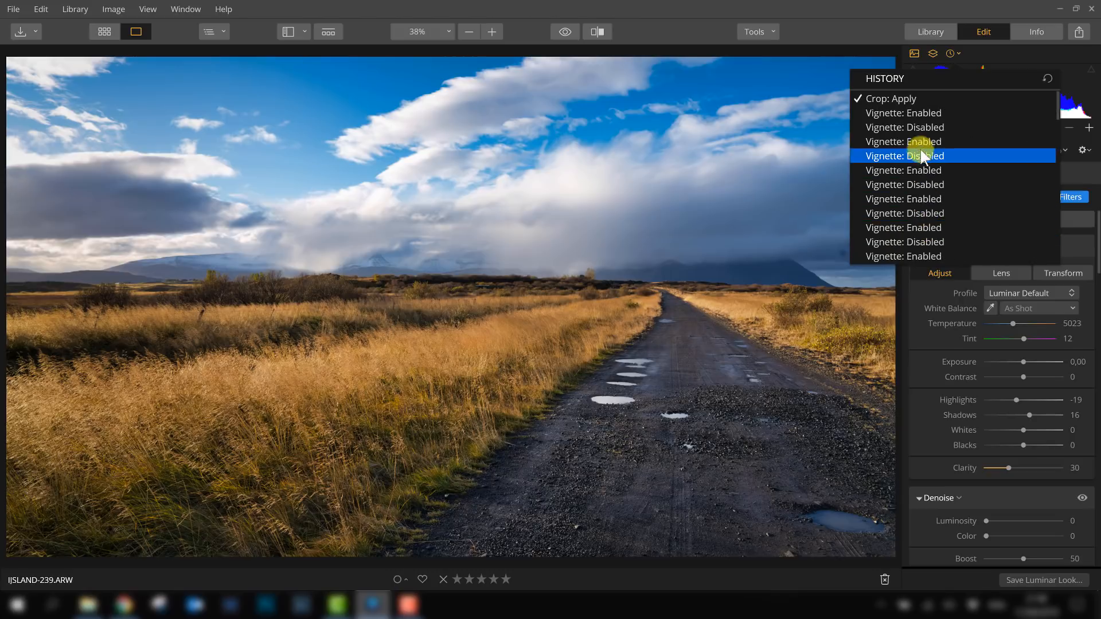
click(904, 115)
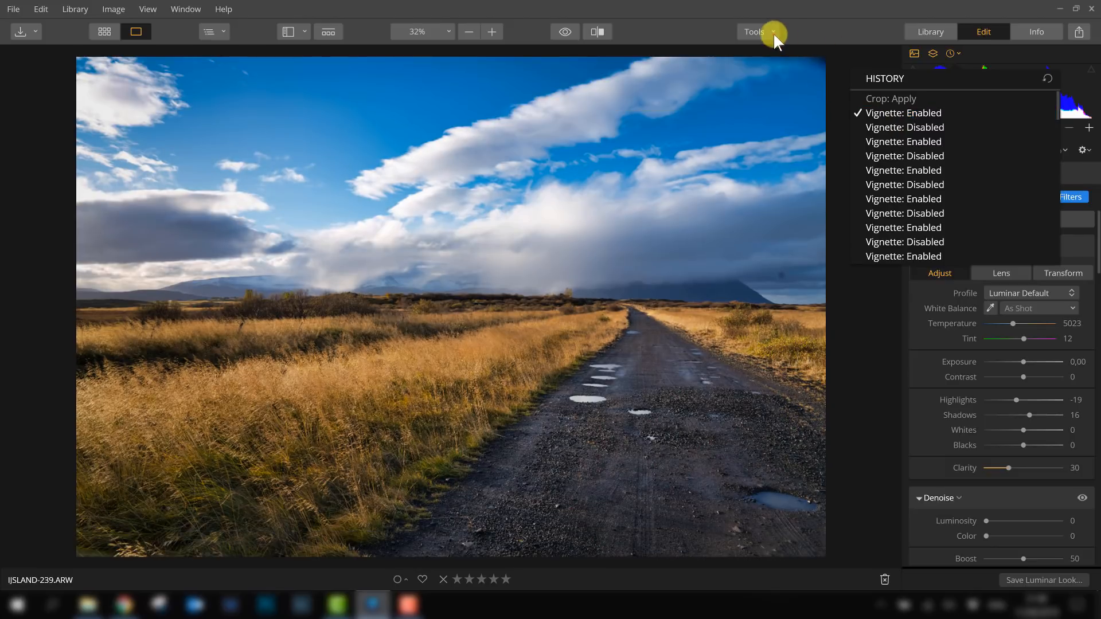
- Crop the photo again with a Free, unlocked aspect ratio, trimming slightly from the top and bottom edges
click(772, 33)
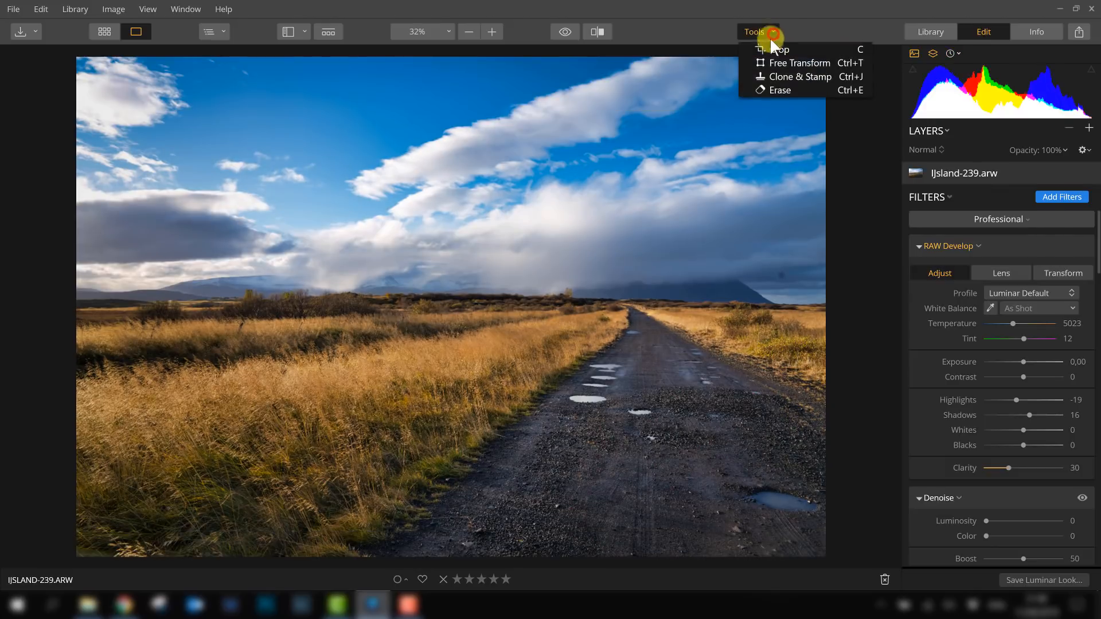
click(768, 48)
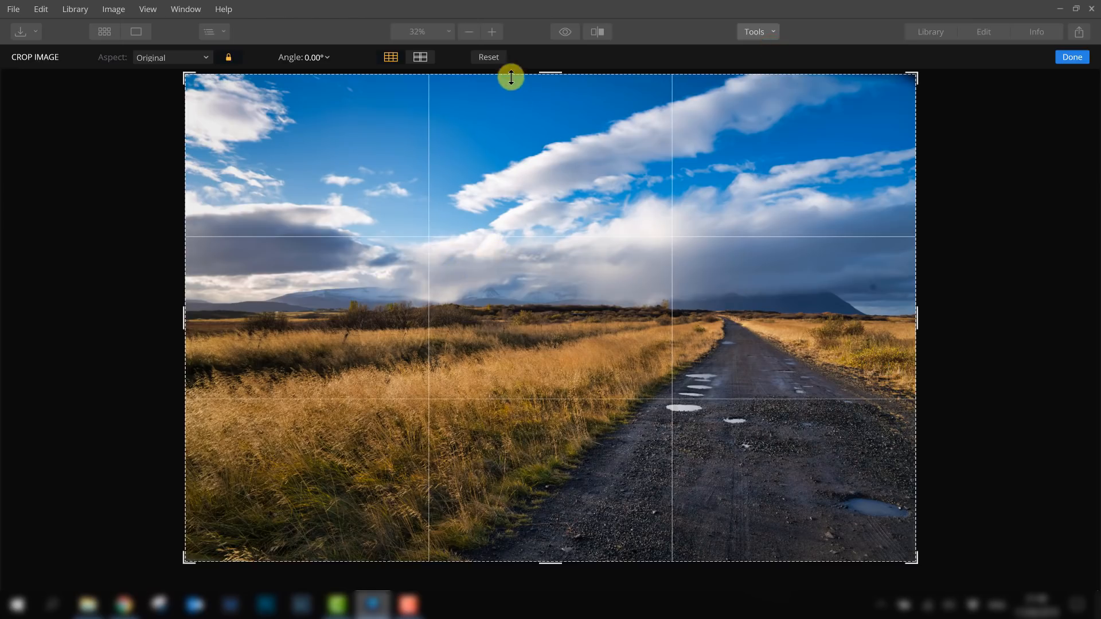
drag(553, 72, 558, 72)
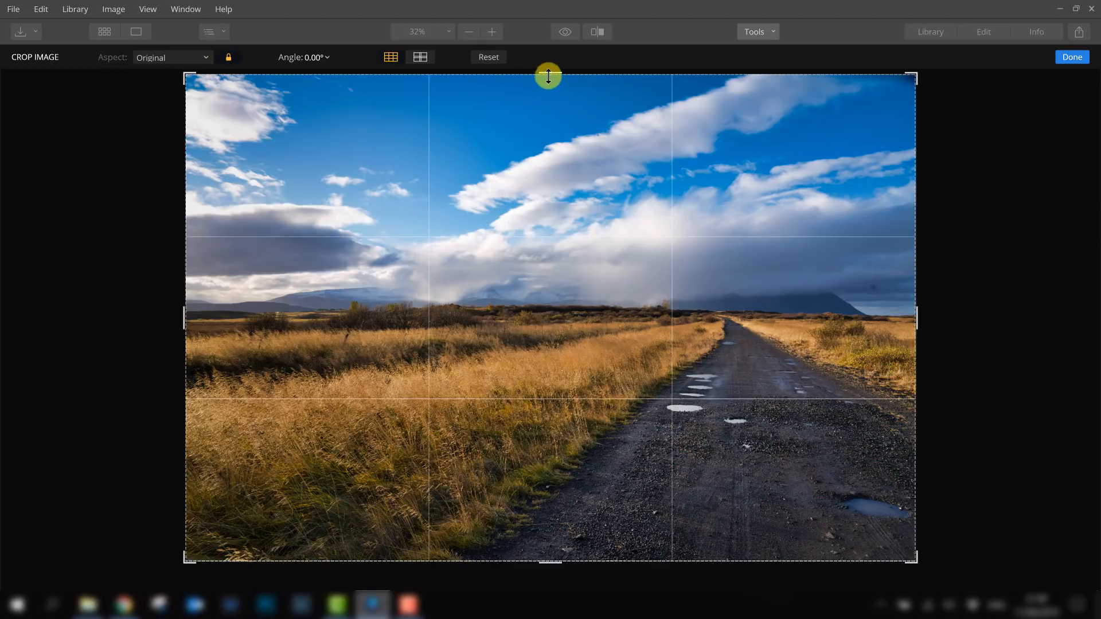
drag(184, 166, 98, 185)
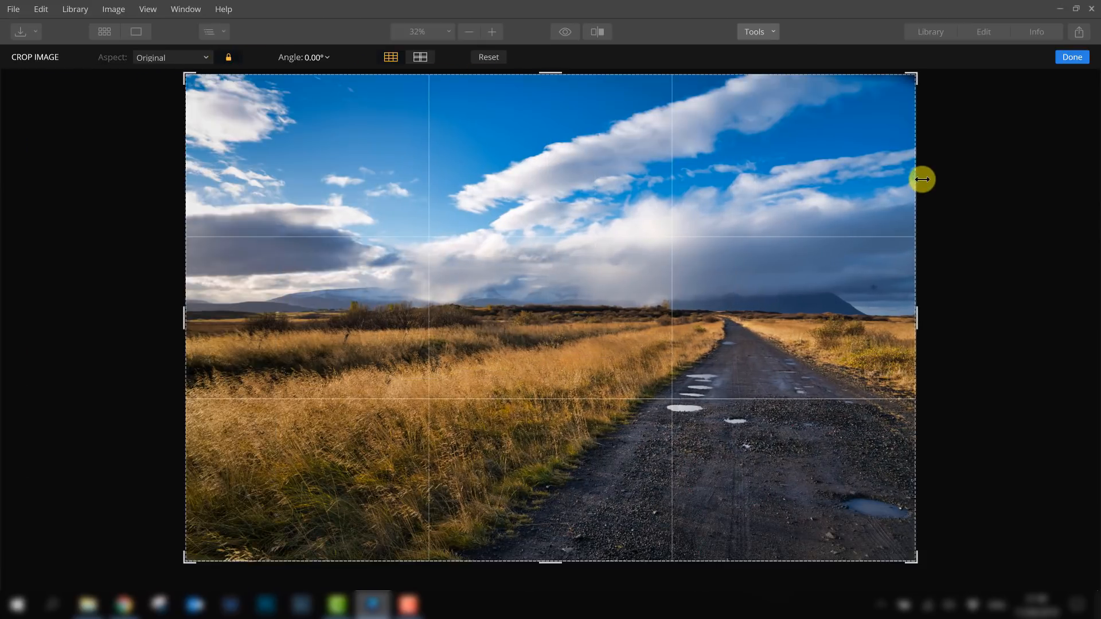
drag(917, 179, 973, 177)
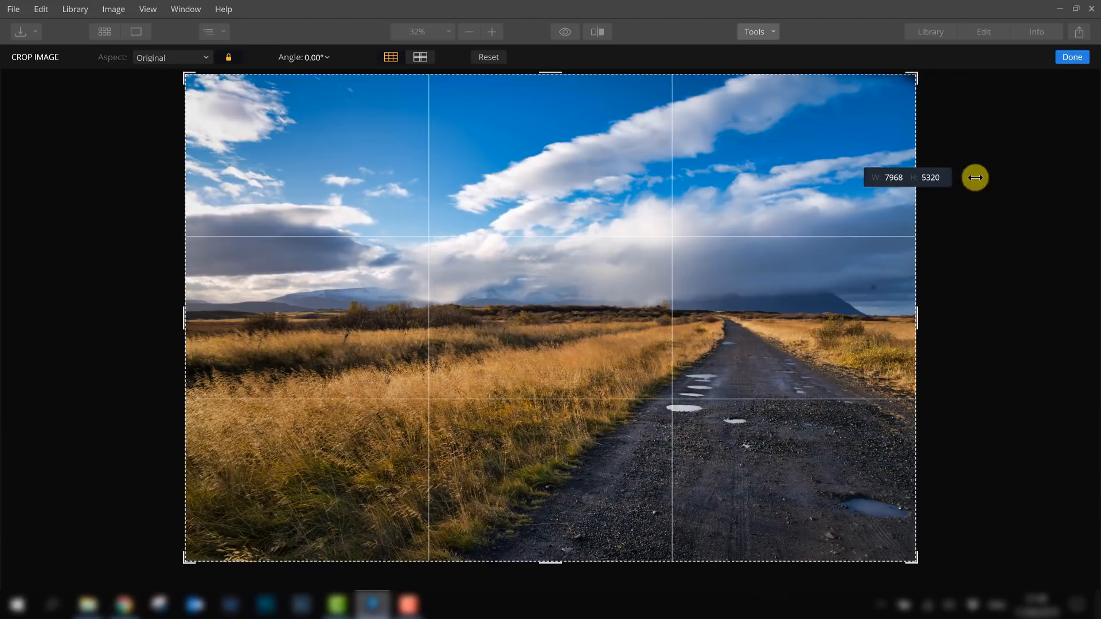
click(191, 58)
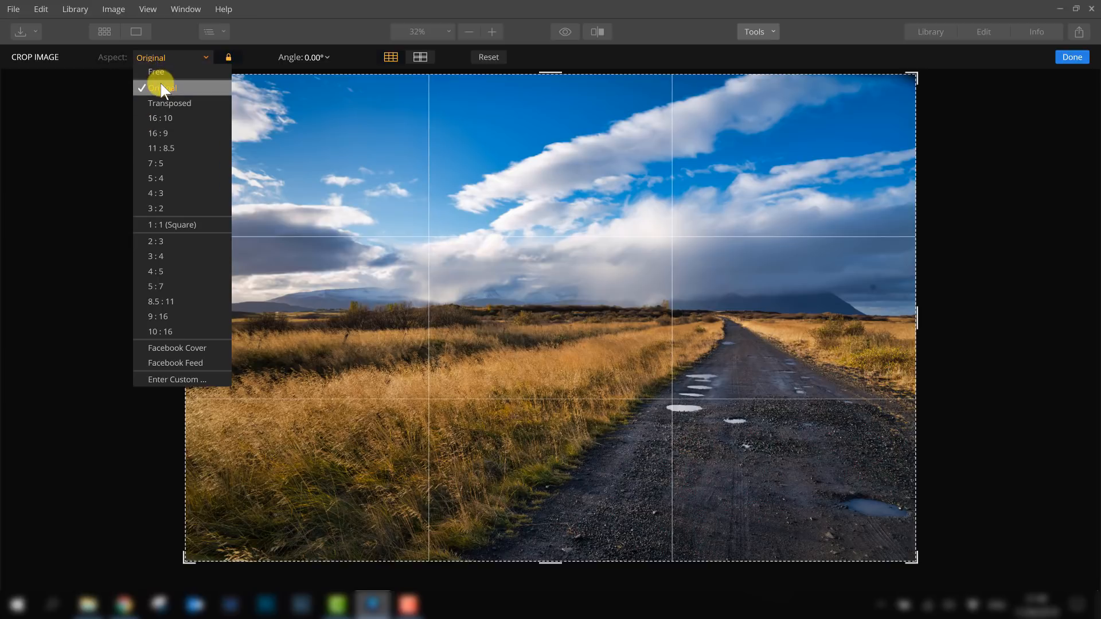
click(235, 57)
click(227, 57)
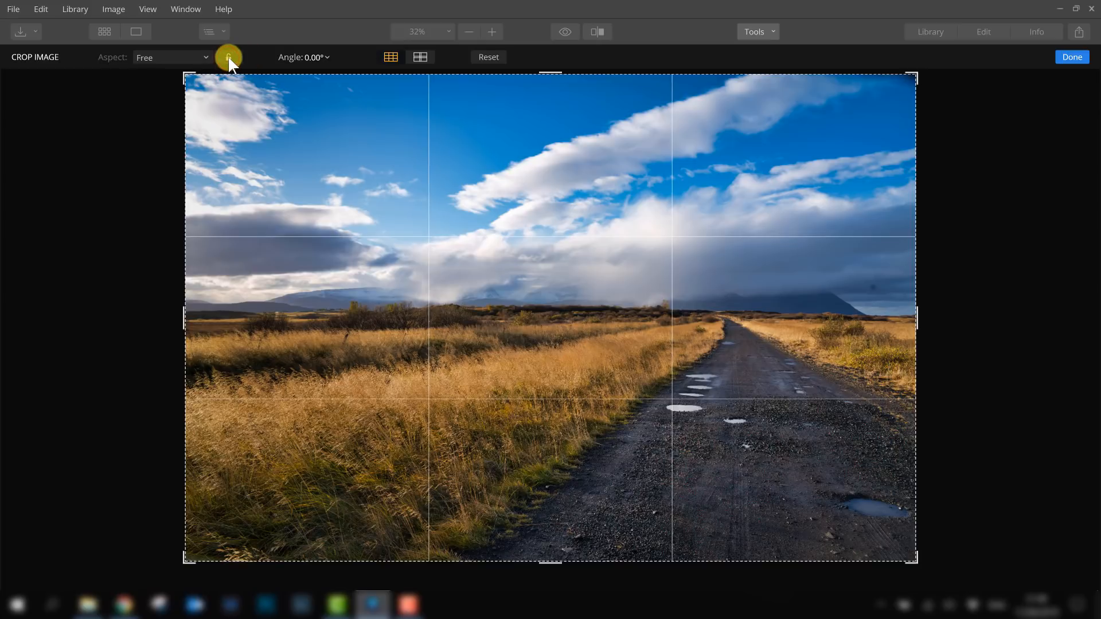
mouse_move(555, 74)
mouse_down()
mouse_move(552, 91)
mouse_move(554, 80)
mouse_up()
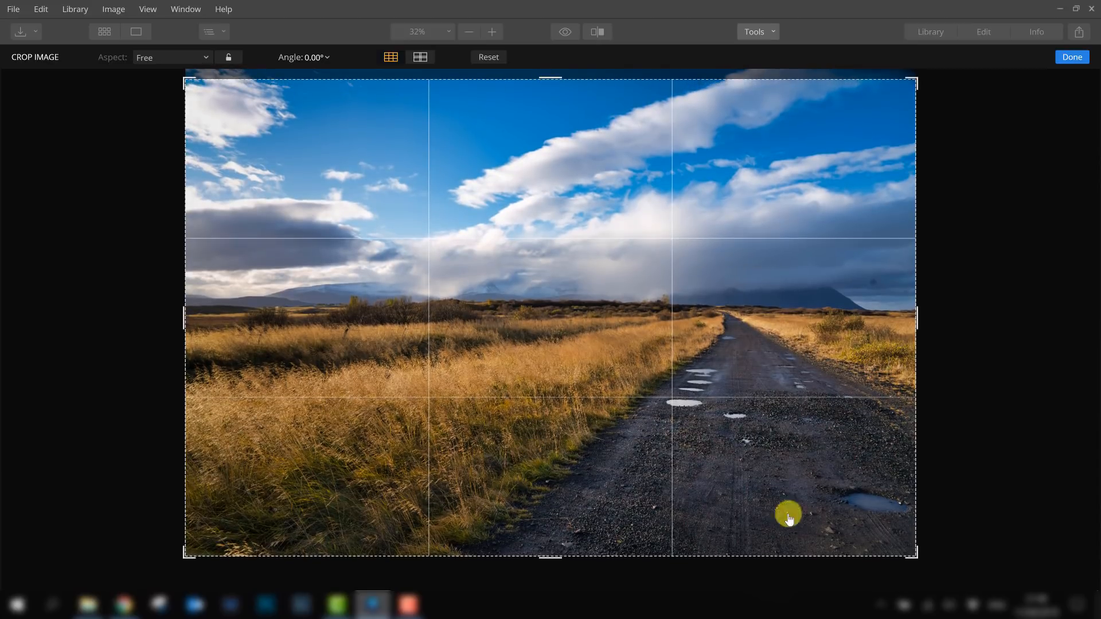
drag(556, 554, 556, 550)
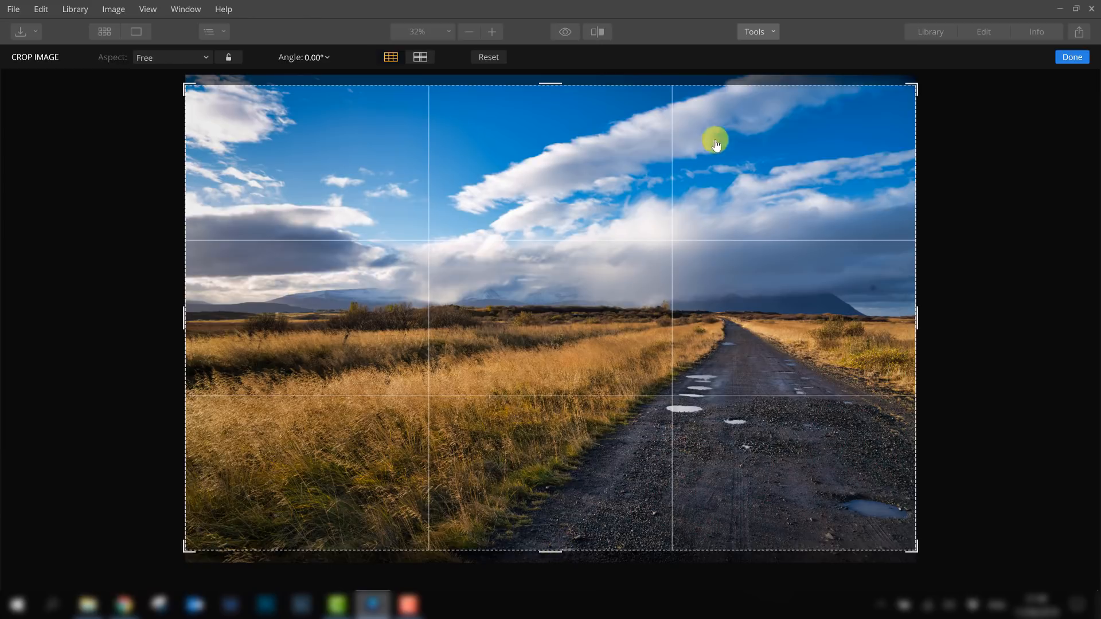
click(1070, 57)
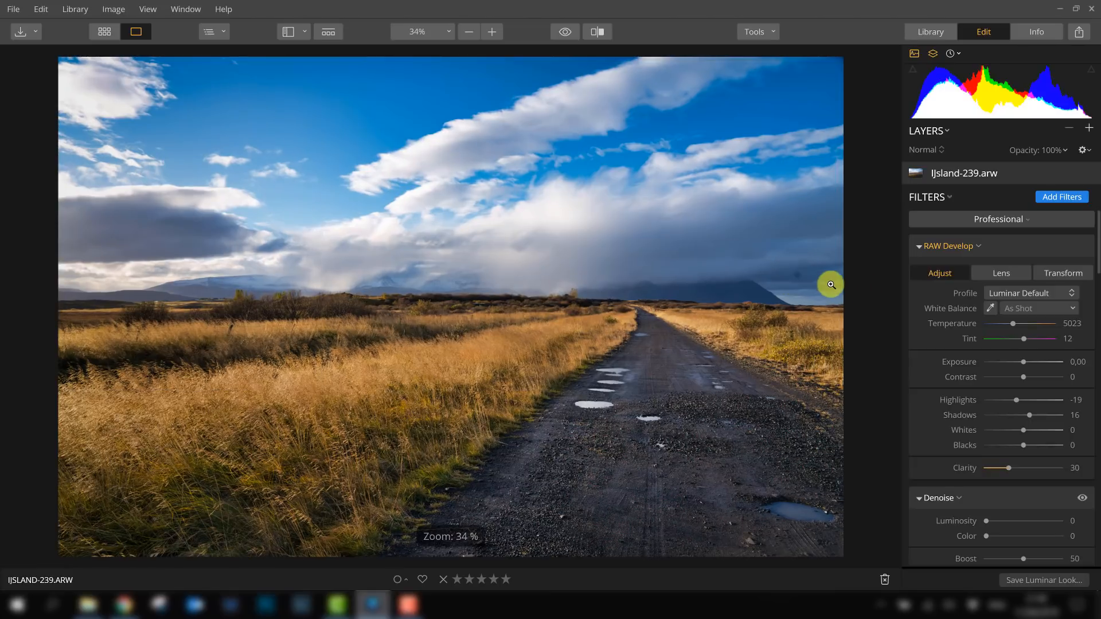
- Remove a small spot in the sky near the right edge of the road photo with the Erase tool
click(765, 30)
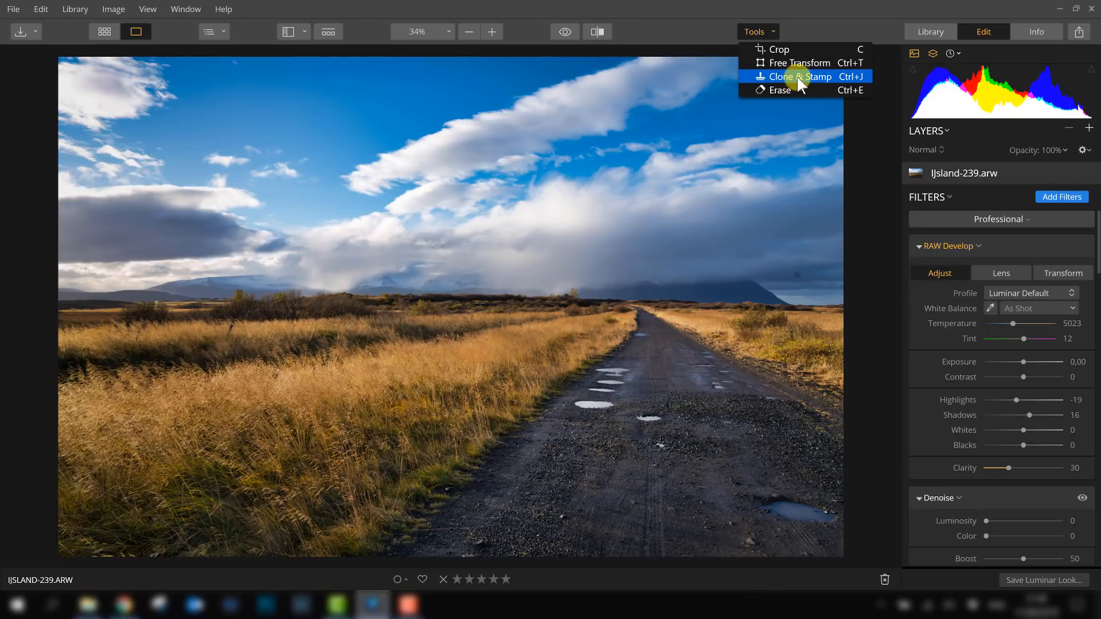
click(778, 91)
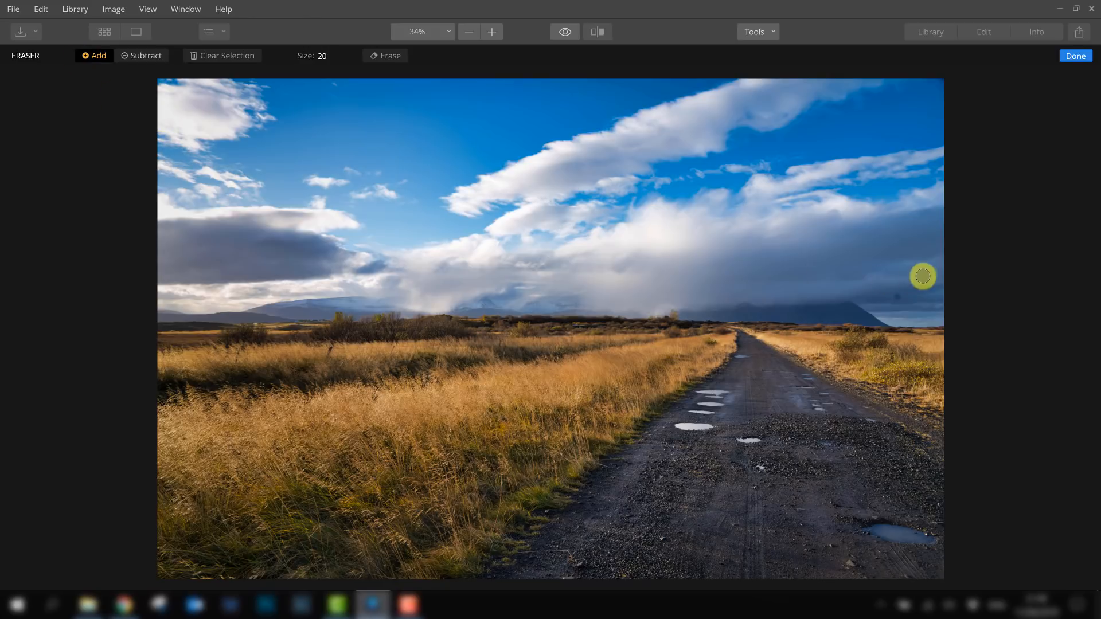
click(898, 297)
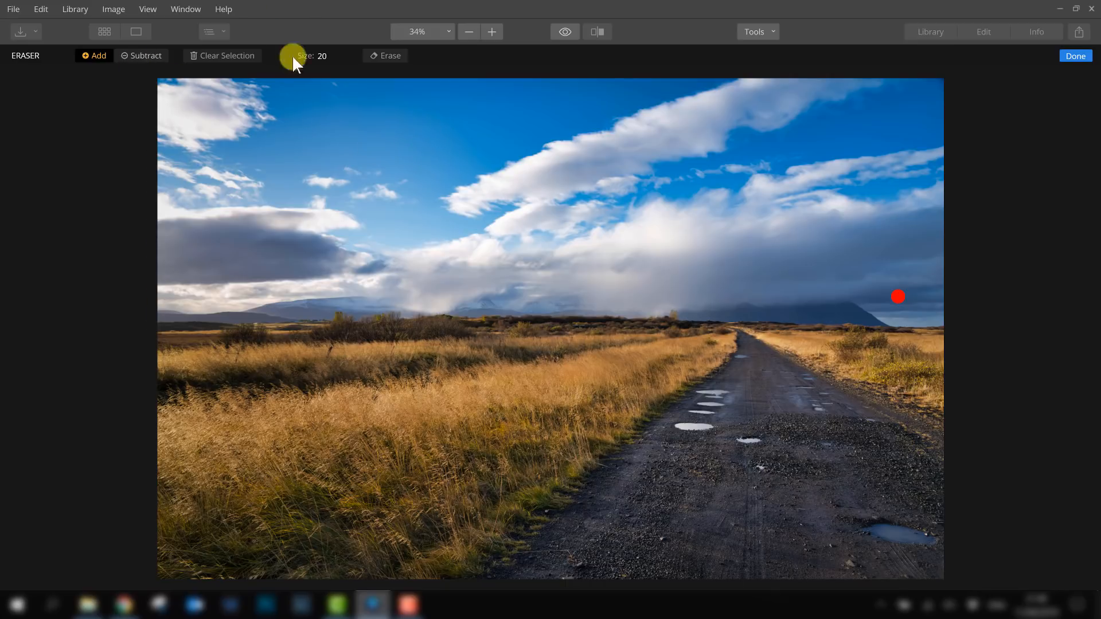
click(1075, 56)
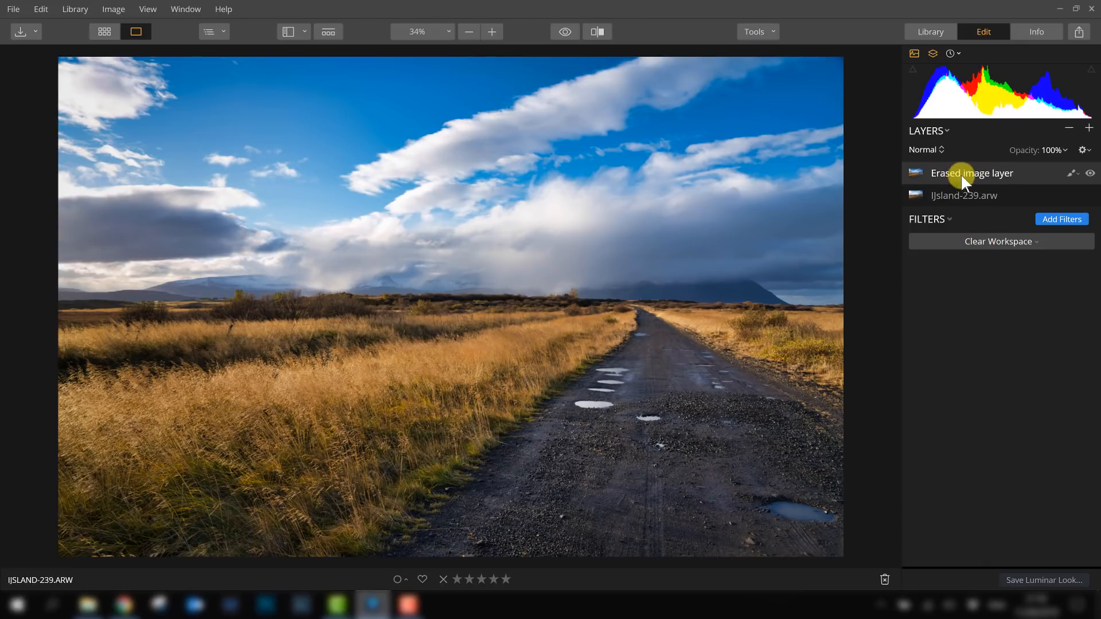
- Switch between the erased image layer and the original RAW layer to examine which filters apply to each
click(771, 32)
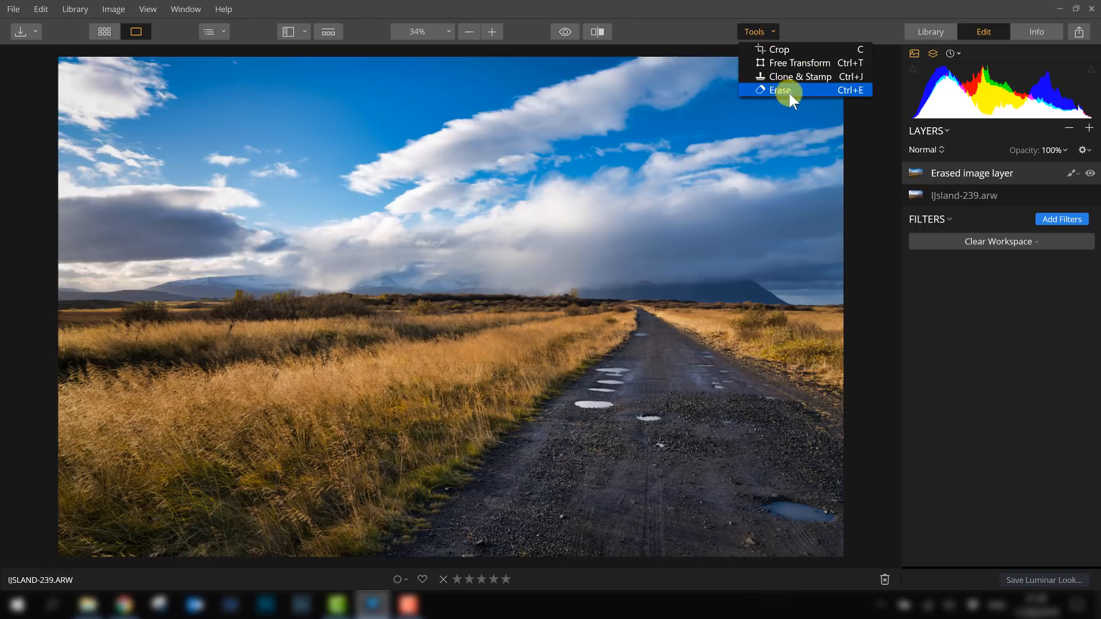
click(1011, 173)
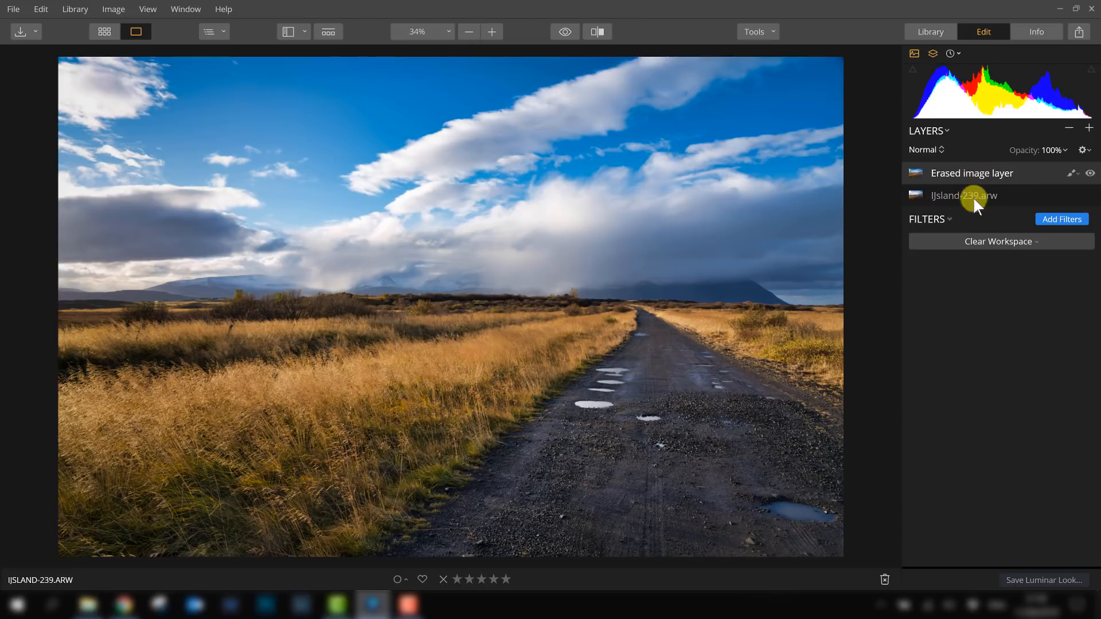
click(1003, 197)
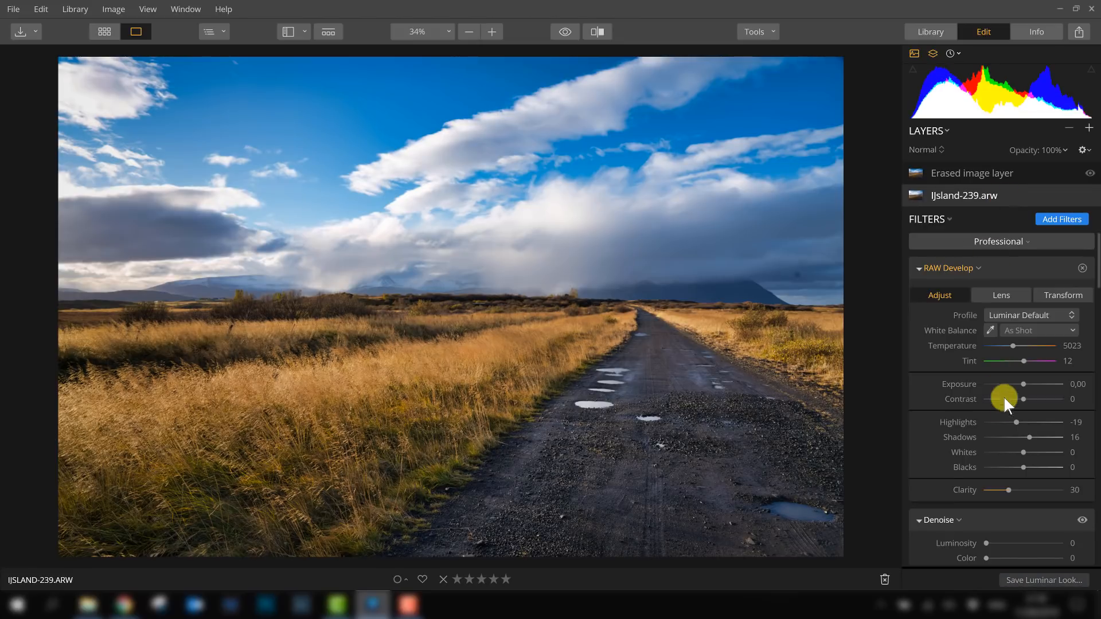
scroll(1005, 399, down, 2)
scroll(1006, 401, down, 15)
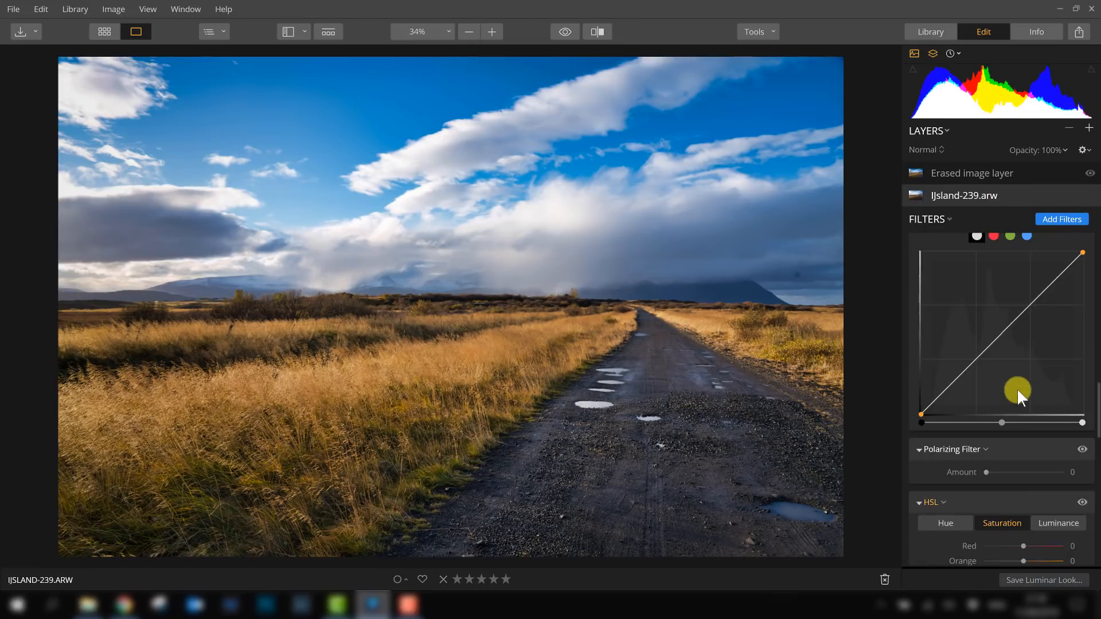
scroll(1032, 387, up, 15)
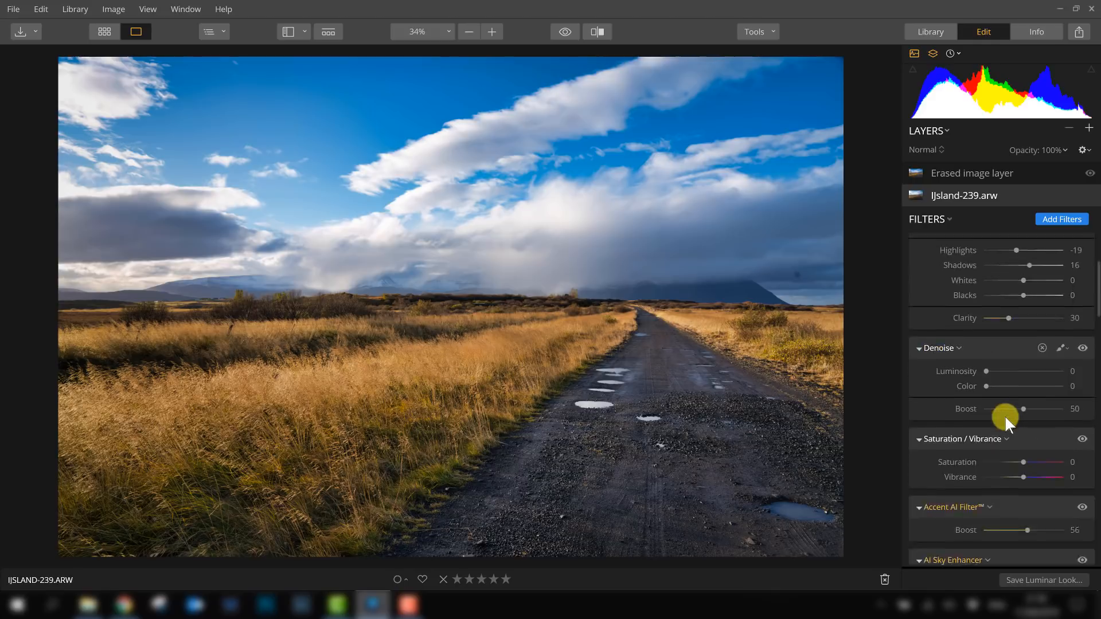
scroll(1019, 478, down, 2)
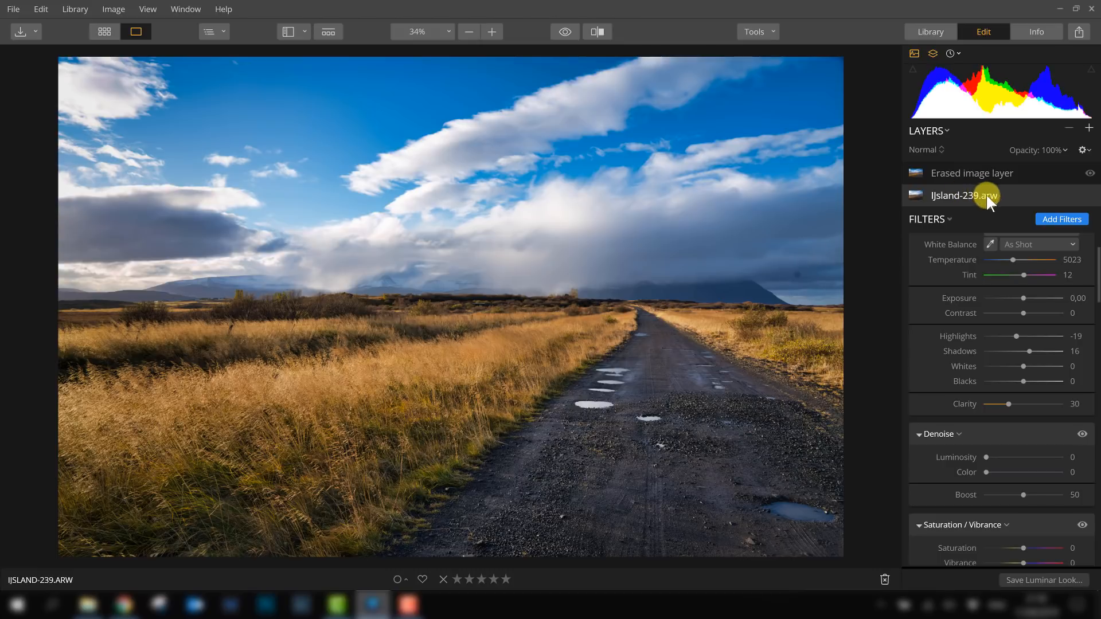
click(990, 175)
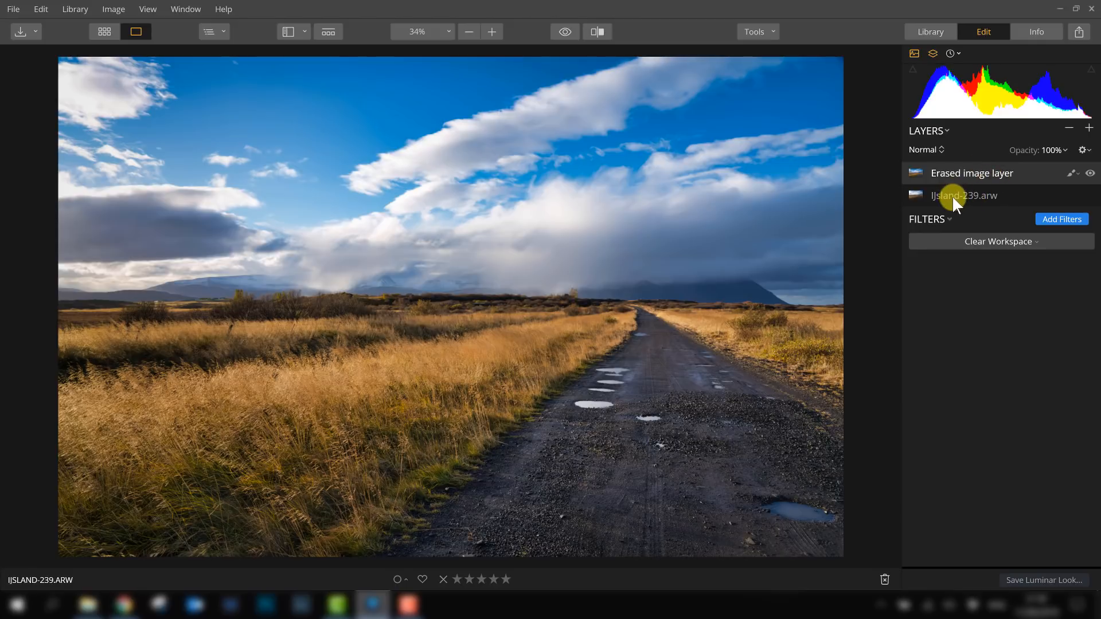
click(977, 195)
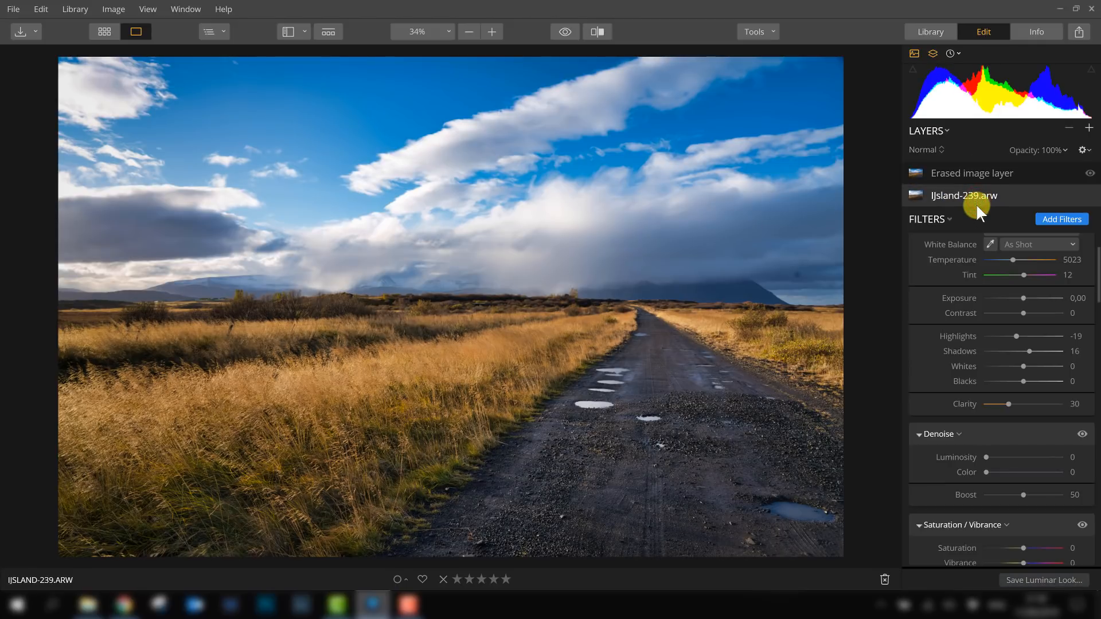
click(975, 175)
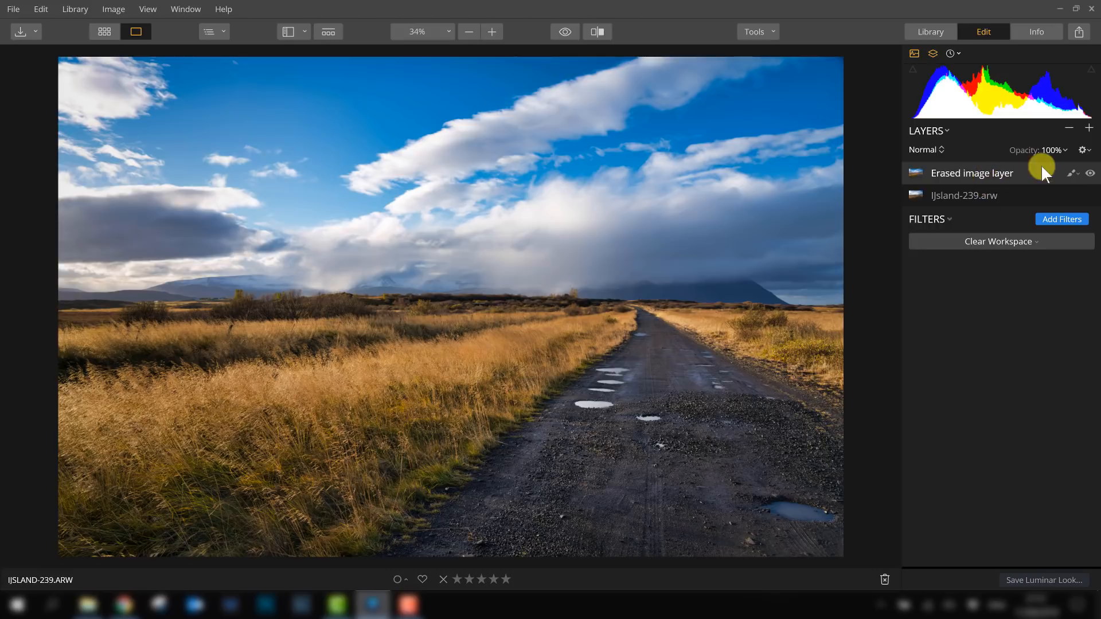
click(1074, 170)
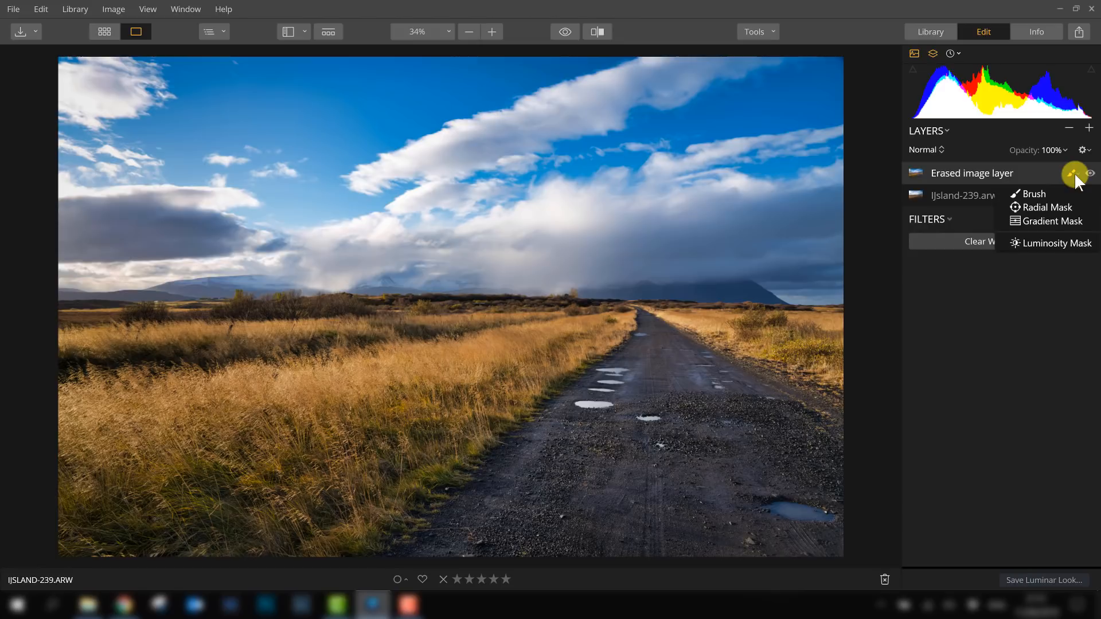
click(1075, 173)
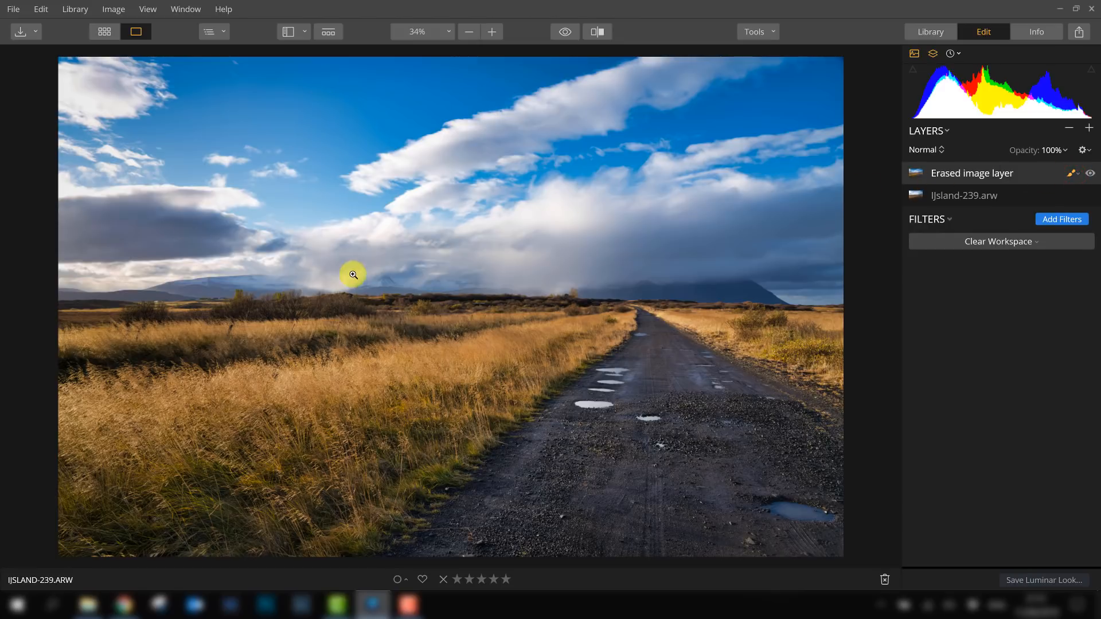
- Review the base layer's filter stack, including the Denoise options, and compare the before and after views
click(954, 194)
scroll(940, 388, down, 2)
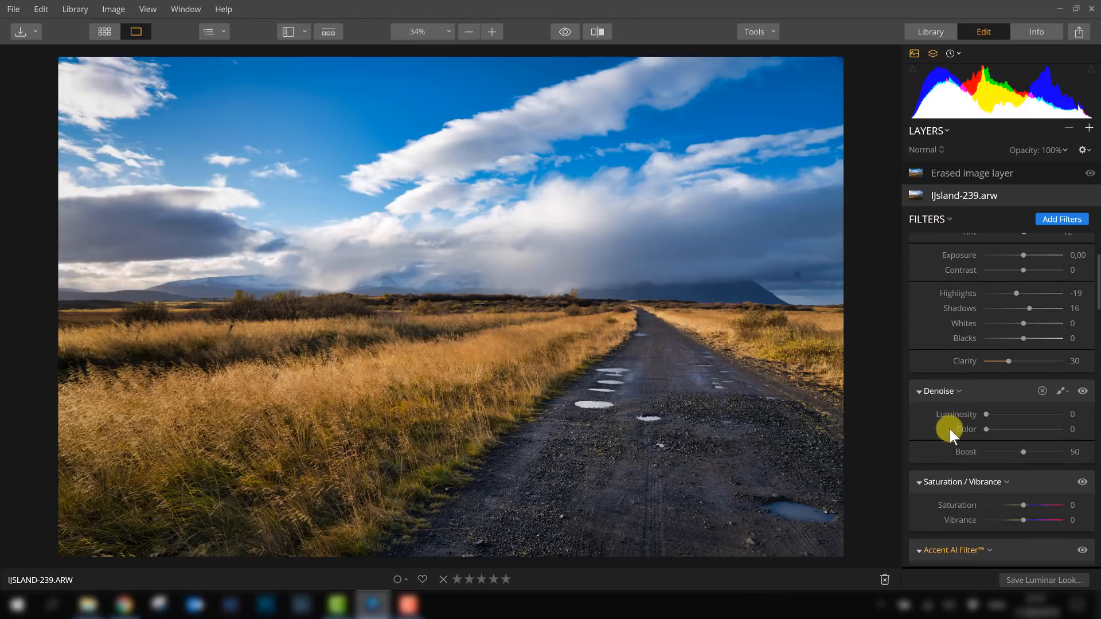
click(947, 390)
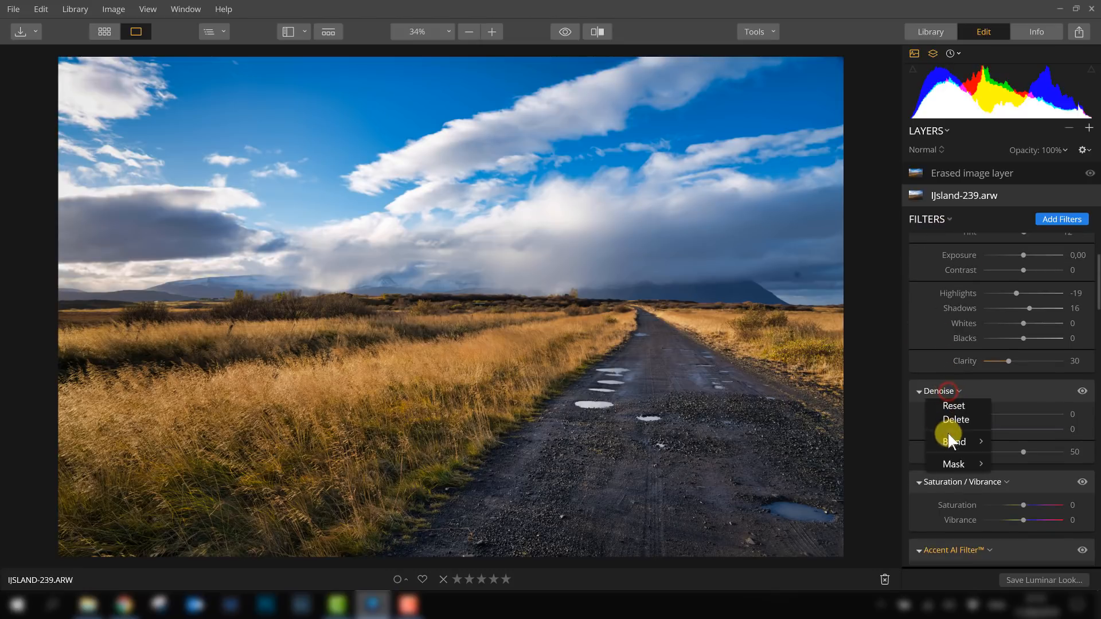
click(1008, 390)
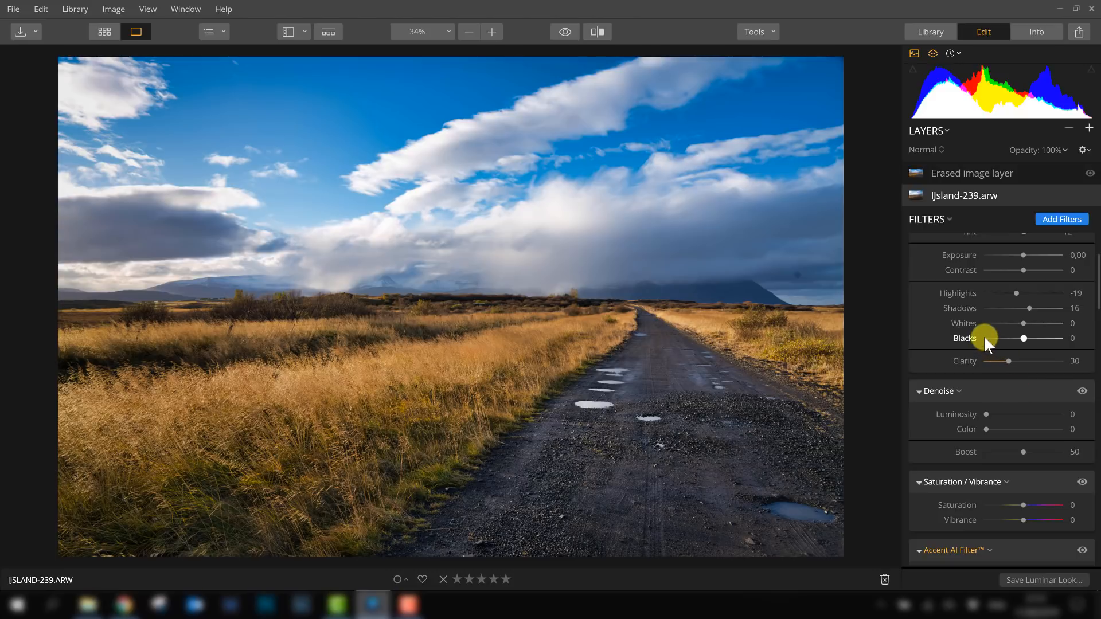
scroll(983, 335, down, 15)
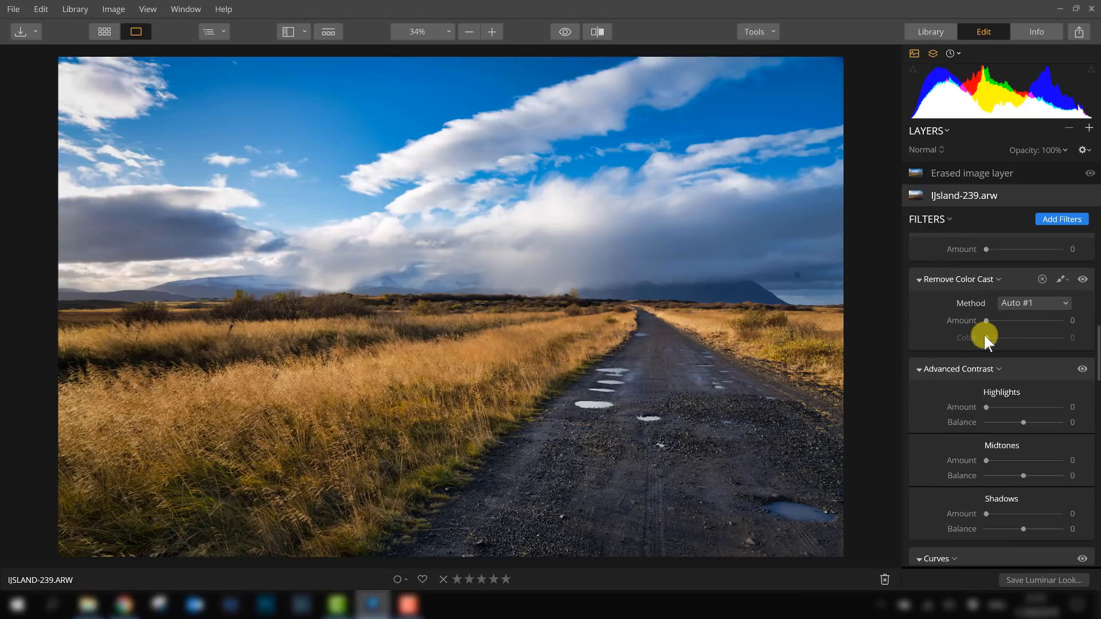
scroll(983, 332, down, 15)
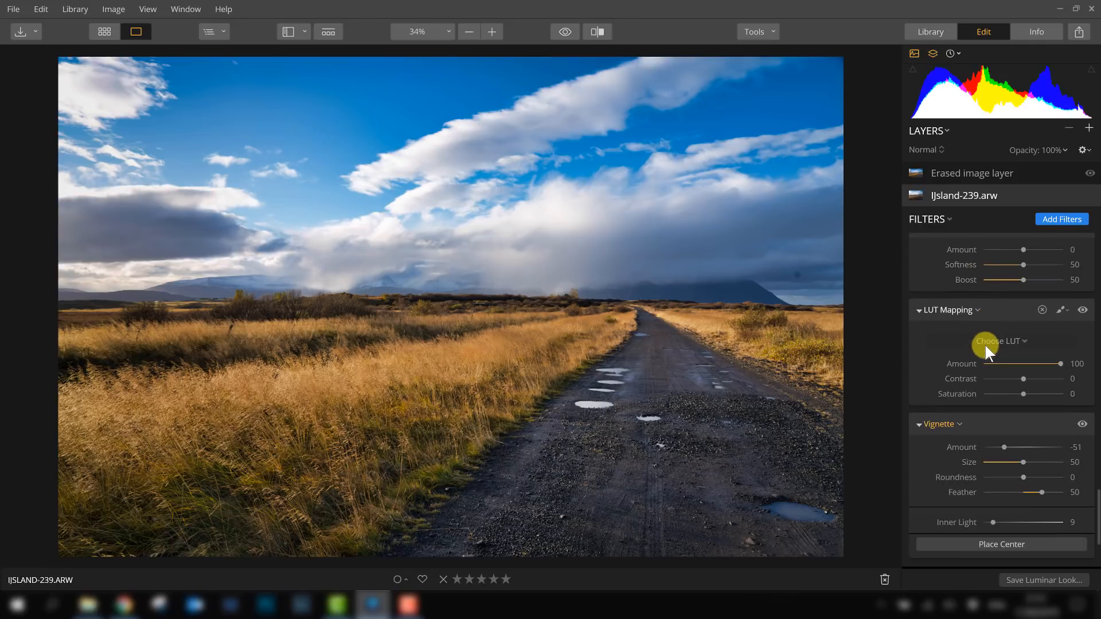
scroll(995, 338, up, 20)
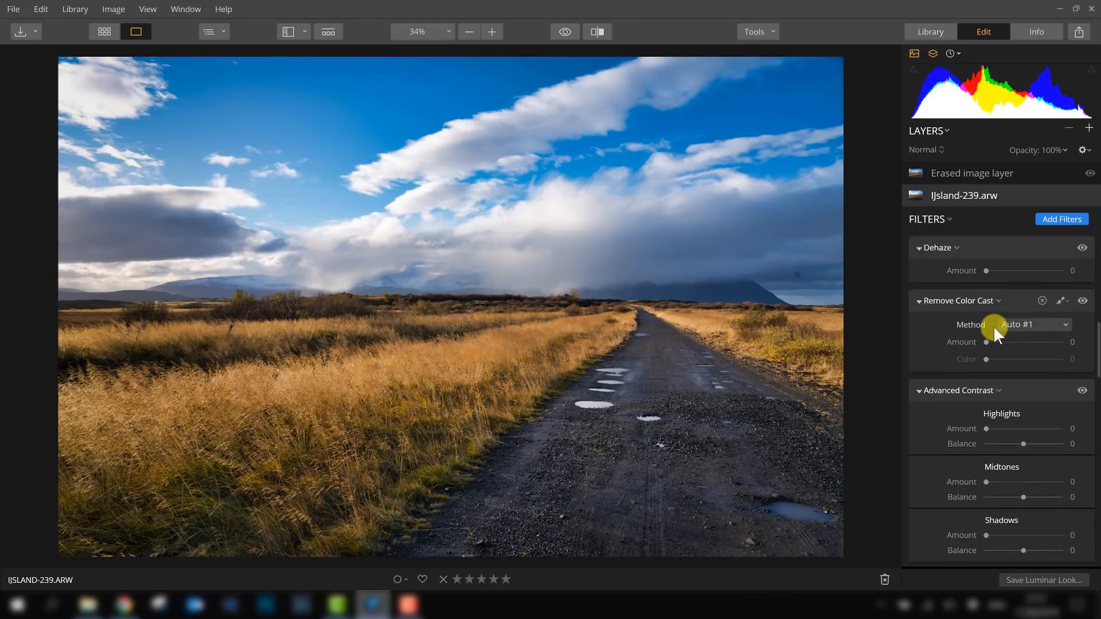
click(982, 173)
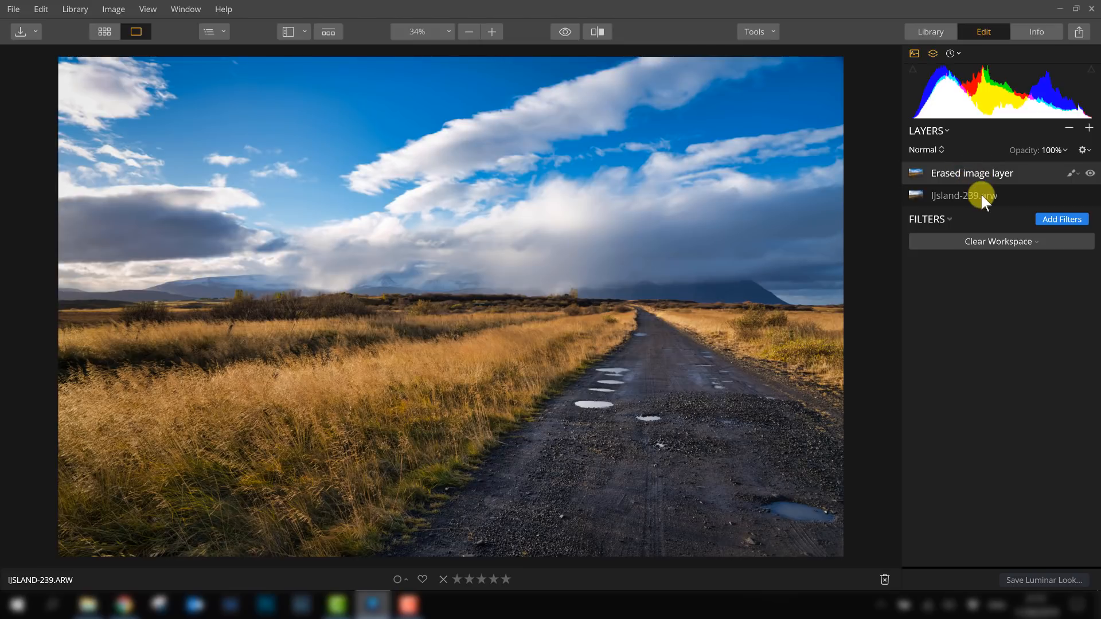
click(982, 195)
scroll(1004, 390, down, 6)
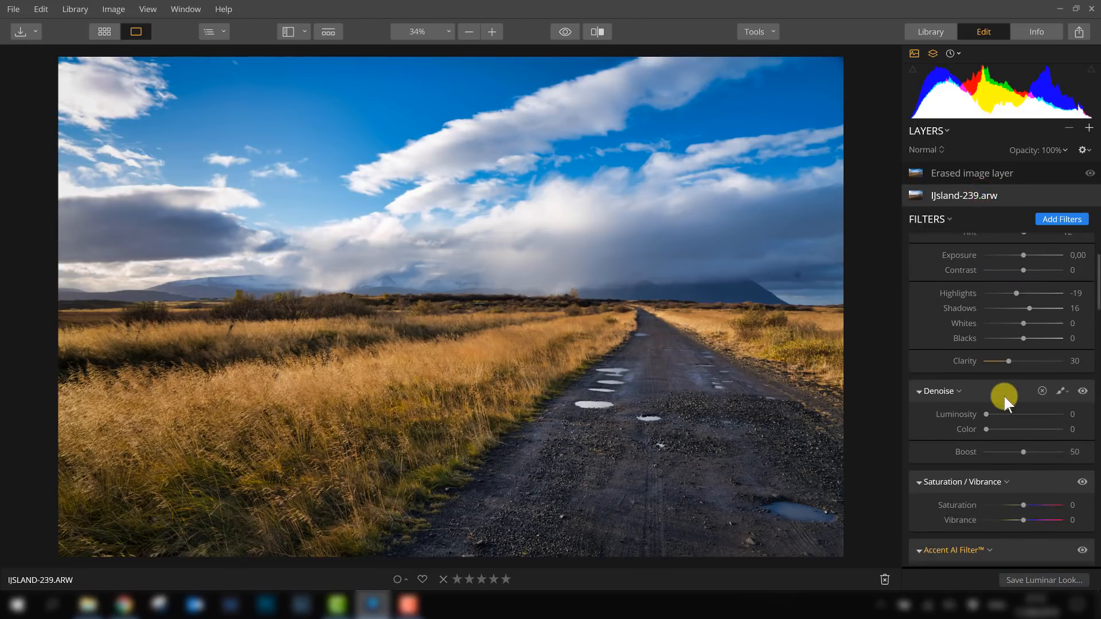
scroll(1011, 385, down, 10)
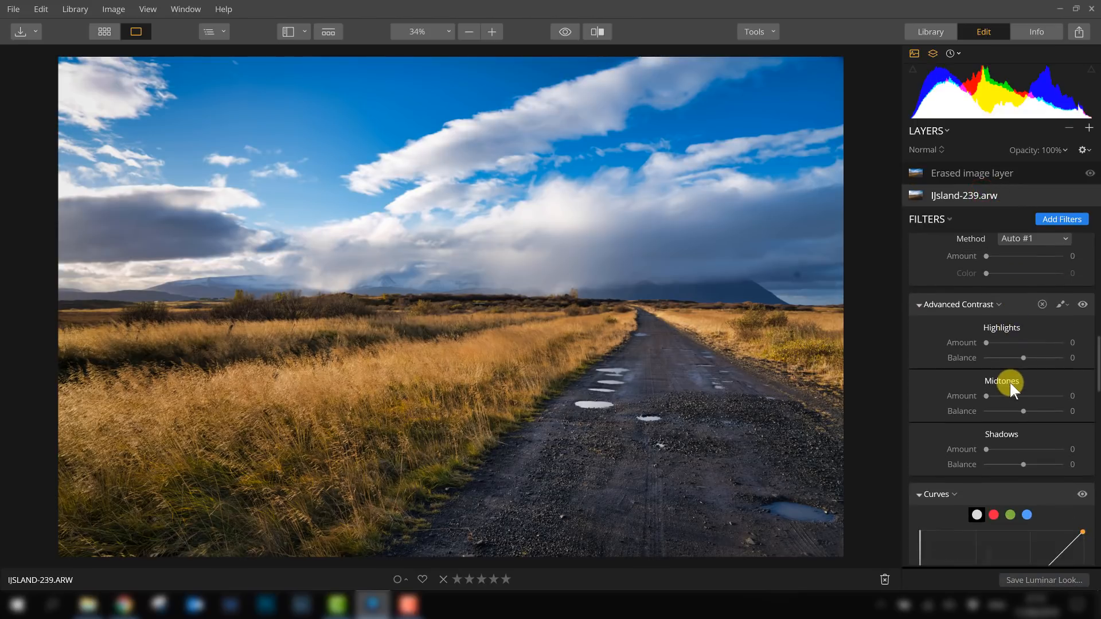
scroll(1009, 381, up, 3)
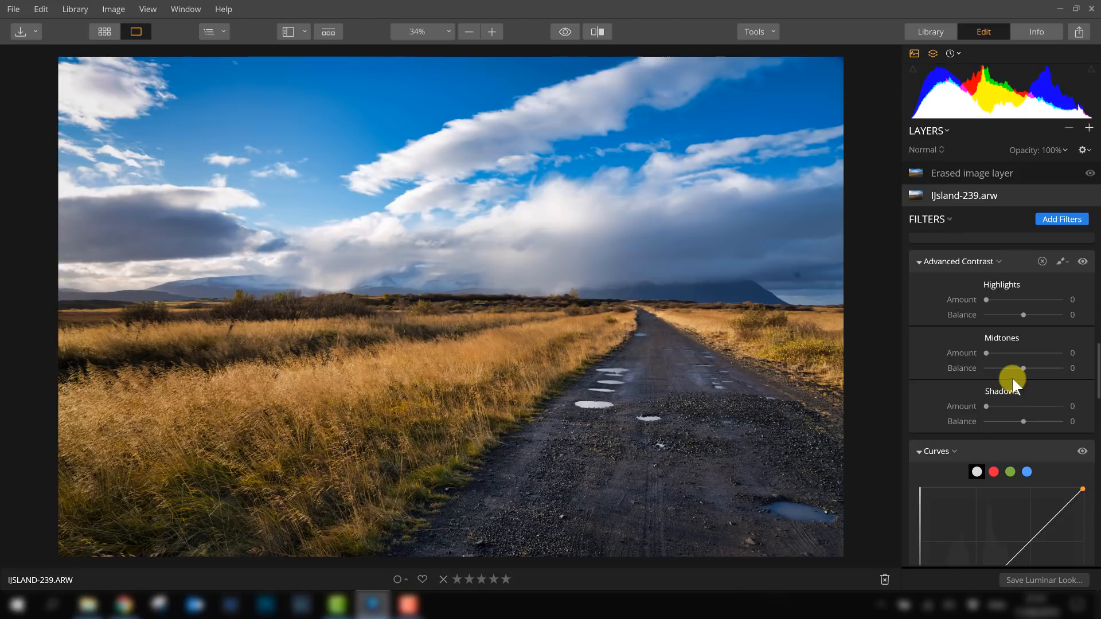
click(567, 31)
click(567, 31)
scroll(1031, 390, up, 3)
scroll(1030, 377, up, 2)
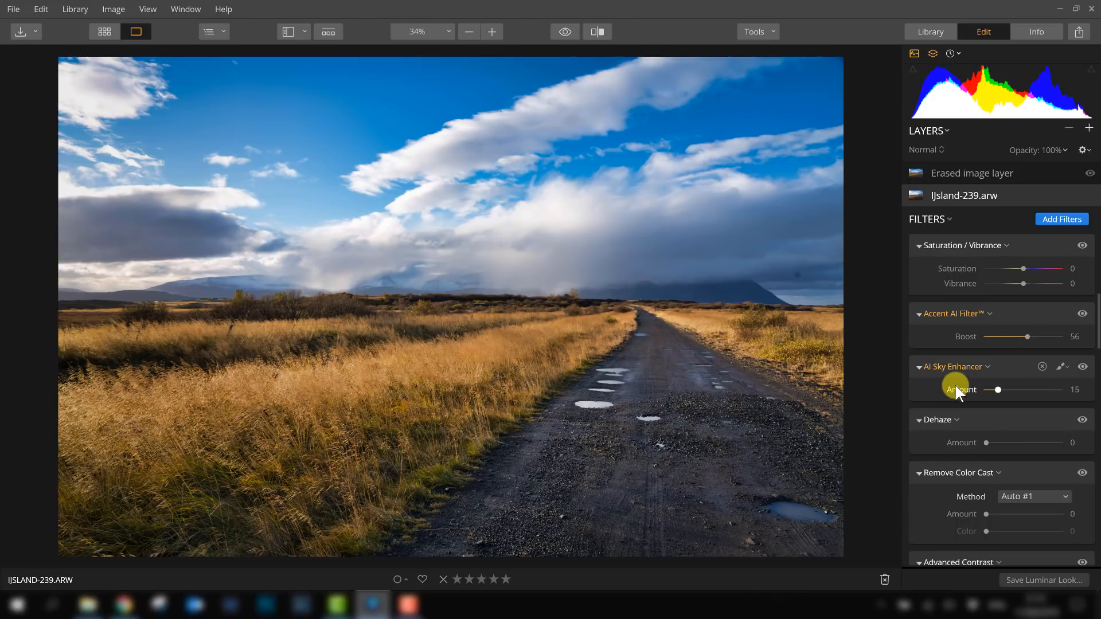
scroll(955, 385, up, 6)
scroll(957, 381, up, 3)
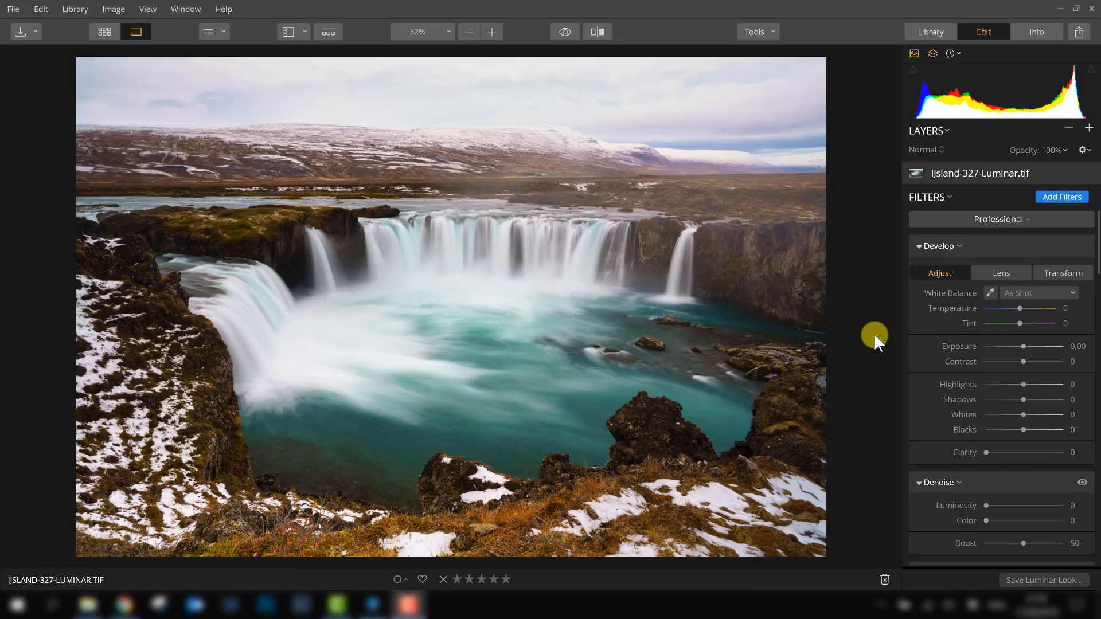
- Open the Luminar Looks strip for the waterfall photo and apply the AI Image Enhancer look
click(329, 32)
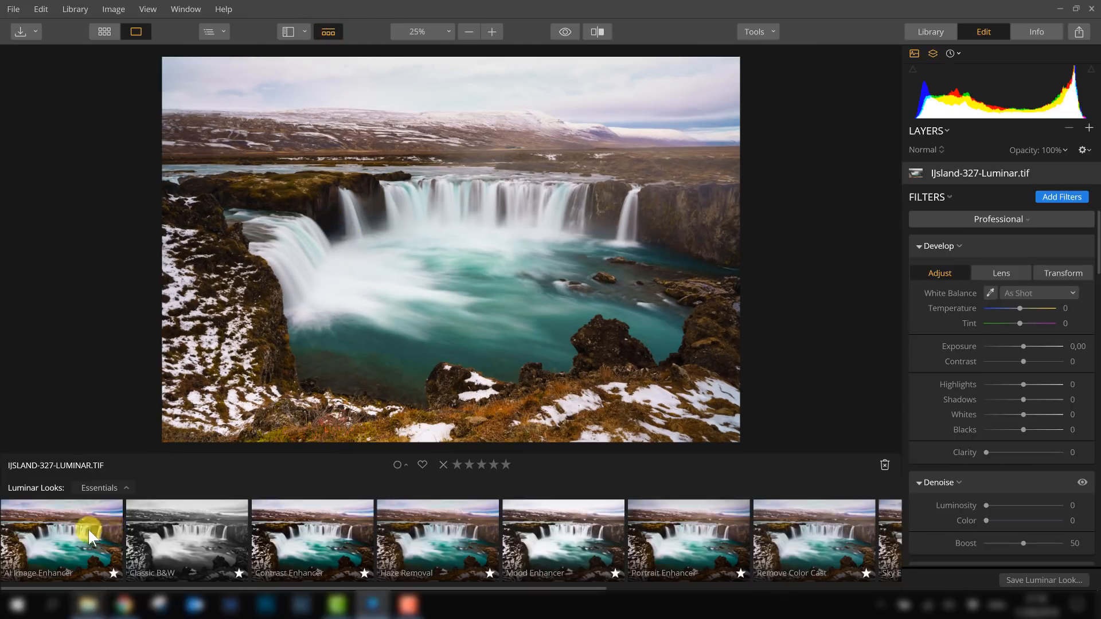
click(67, 532)
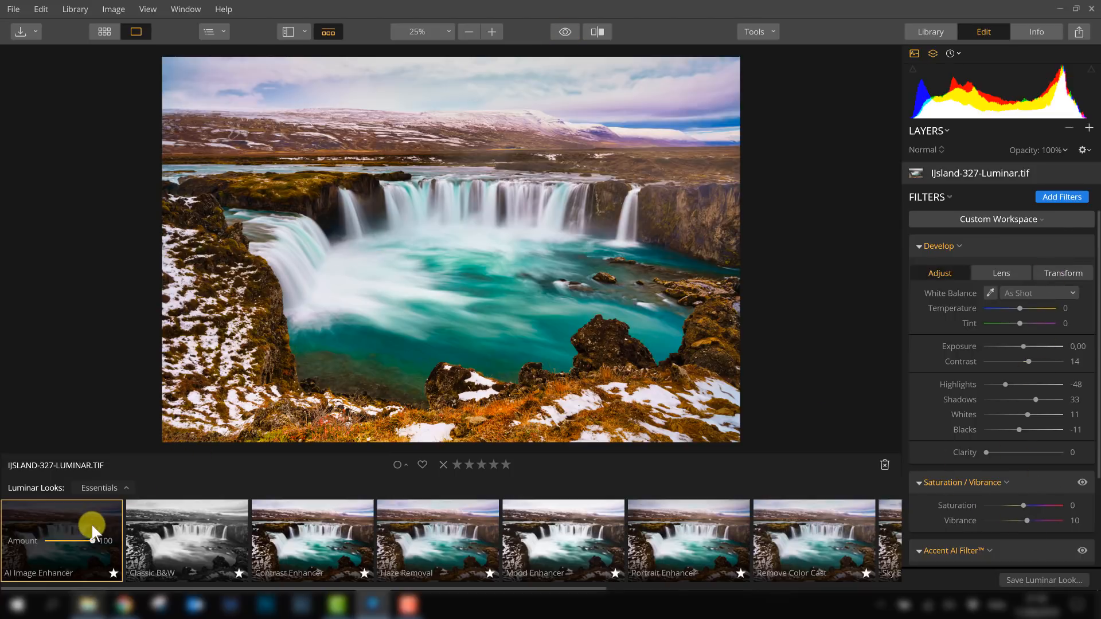
drag(566, 32, 566, 30)
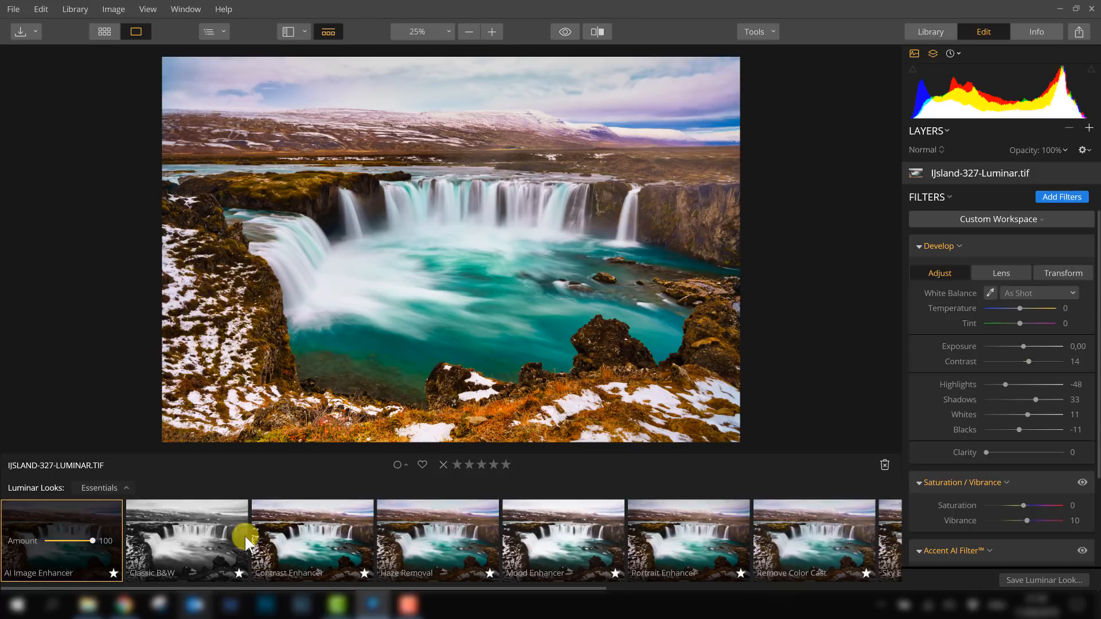
- Try the Contrast Enhancer, Haze Removal, Mood Enhancer and Portrait Enhancer looks in turn, then scroll the looks strip
click(292, 539)
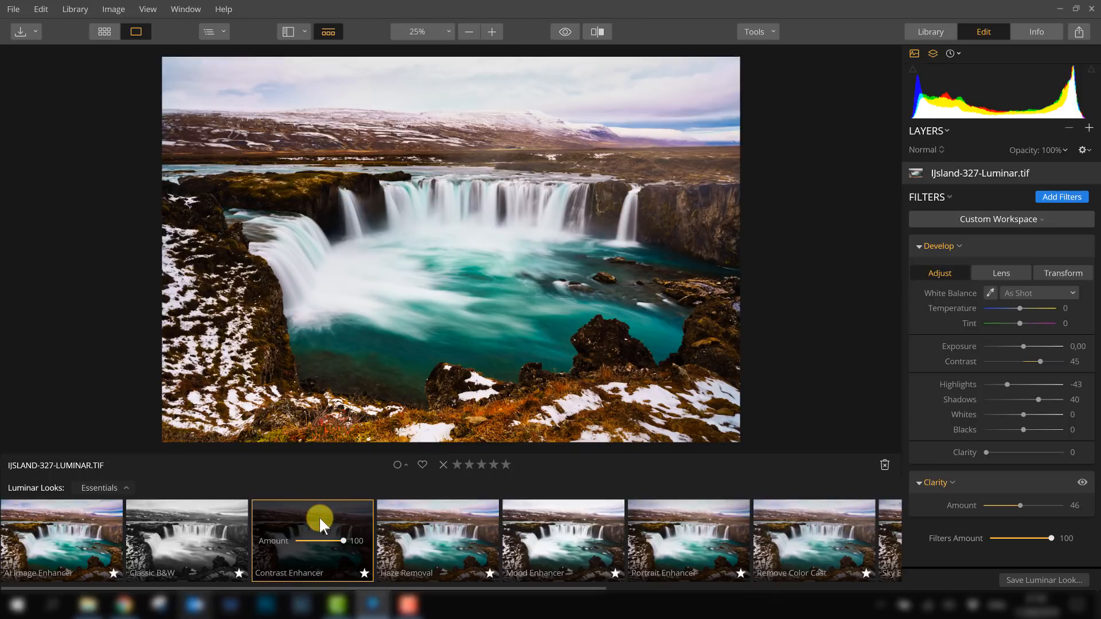
click(393, 509)
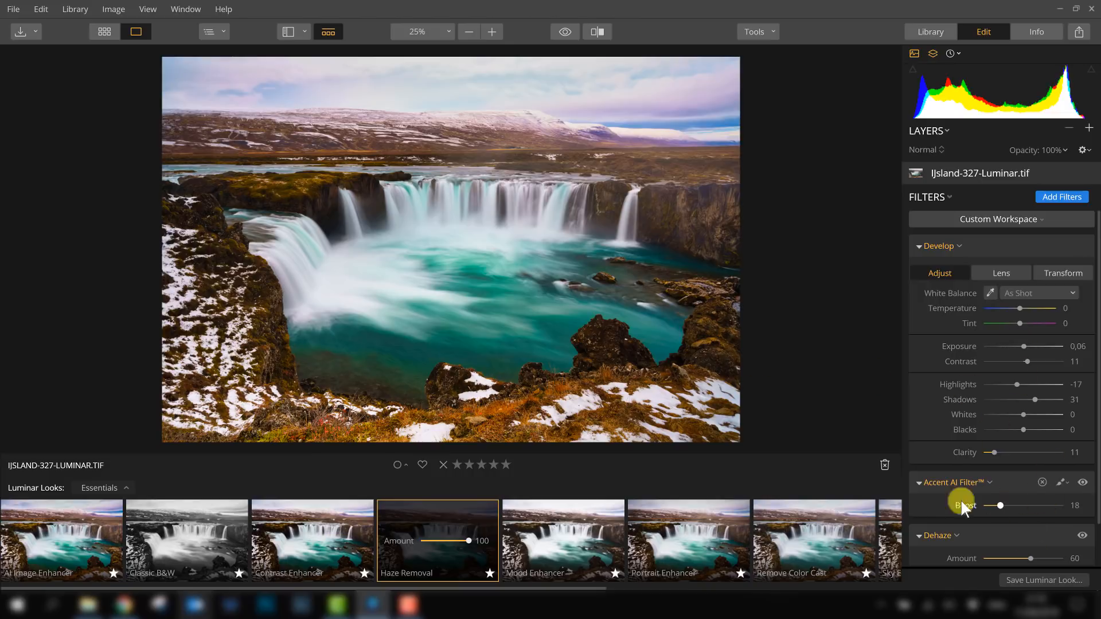
click(562, 529)
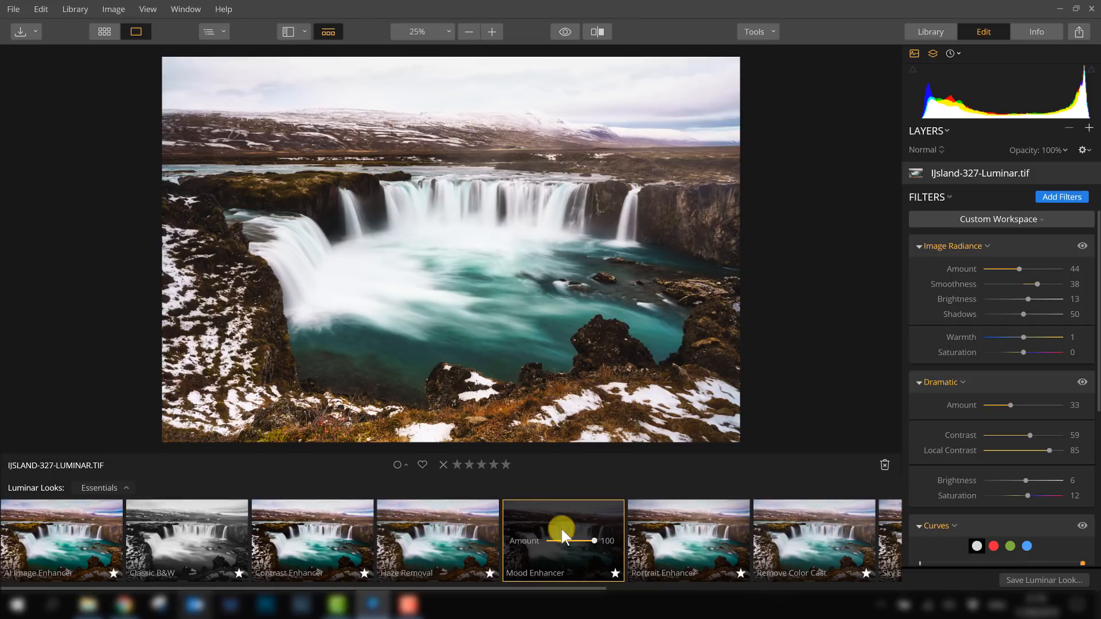
click(694, 535)
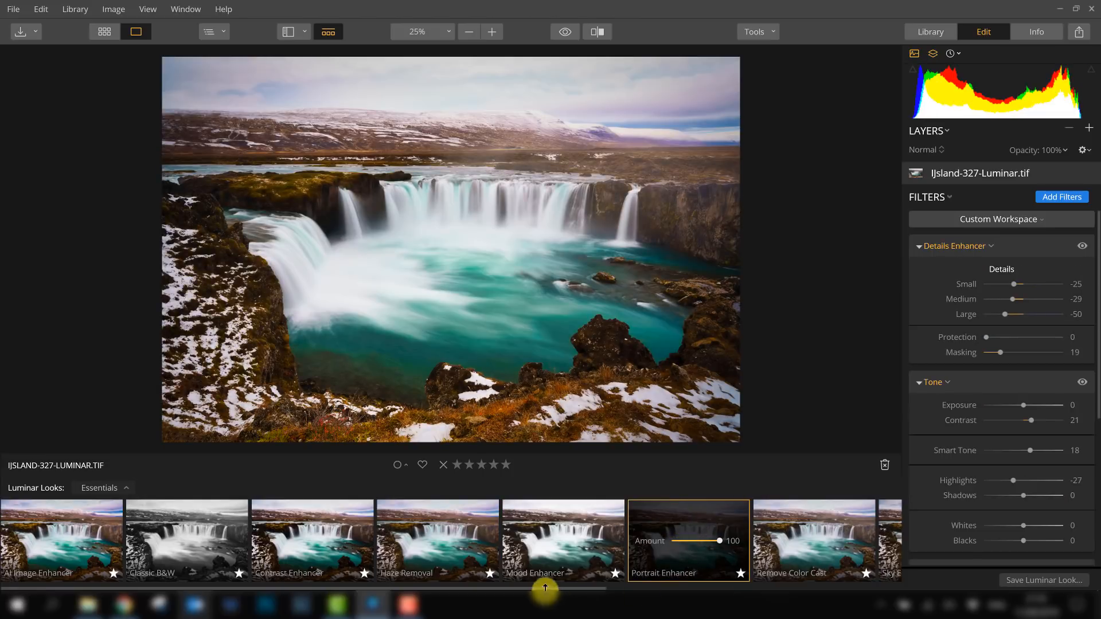
drag(544, 587, 776, 585)
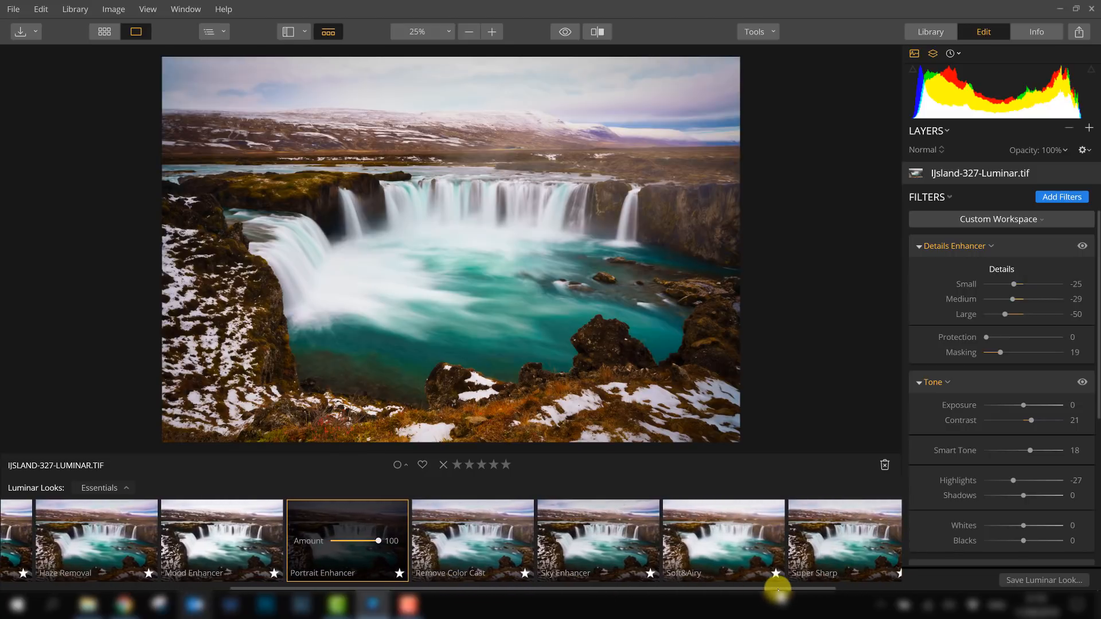
- Try the Sky Enhancer look, then browse the Luminar Looks collections without choosing one
click(602, 543)
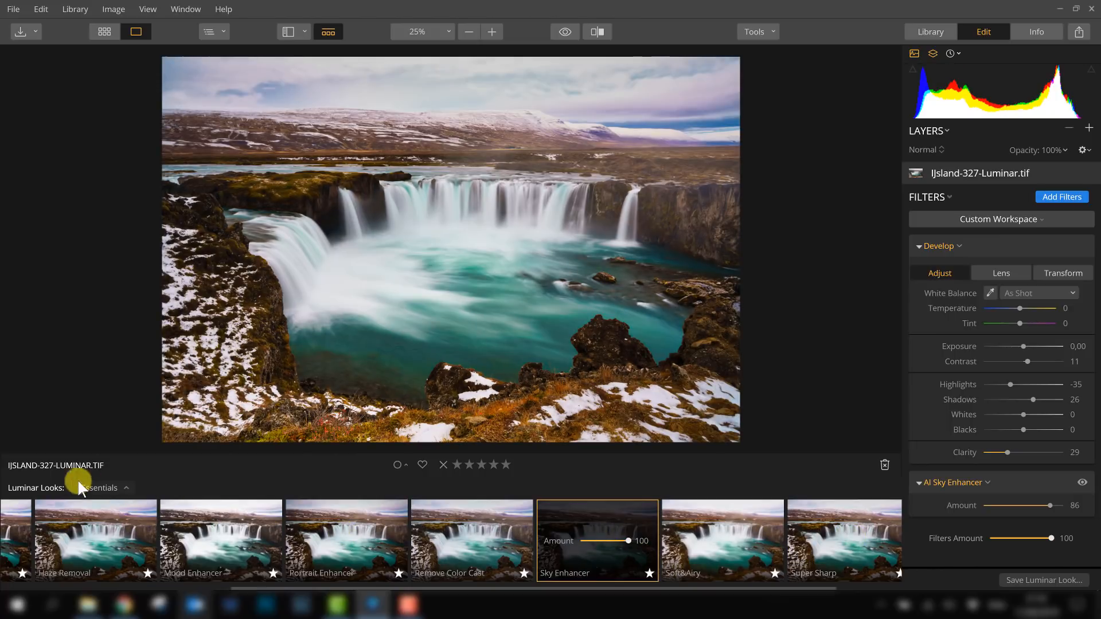
click(105, 487)
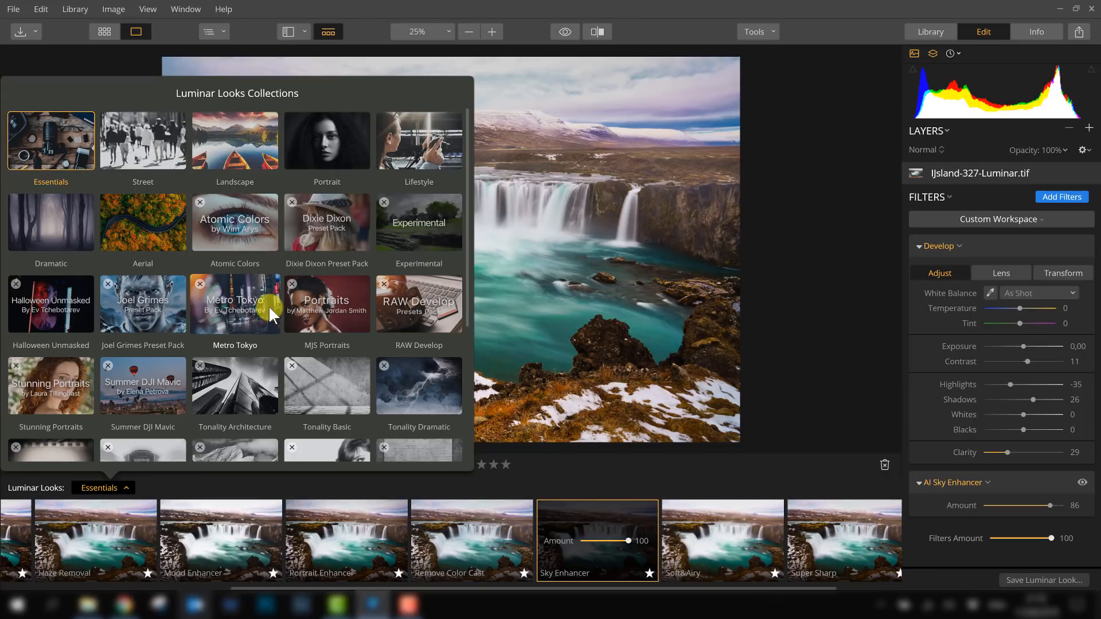
scroll(268, 311, down, 4)
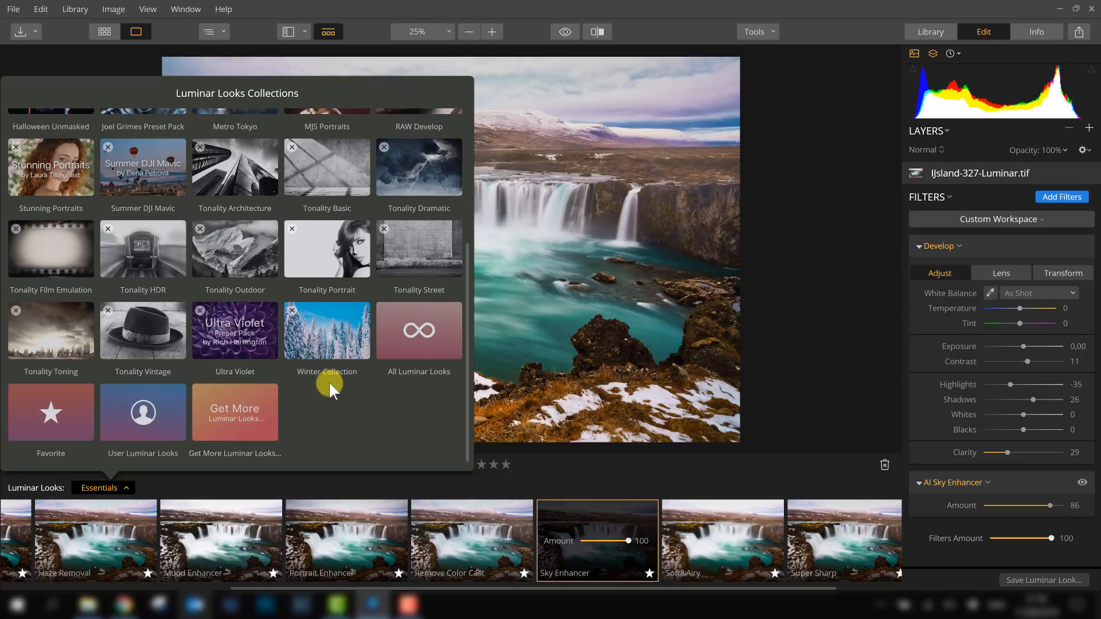
scroll(321, 380, up, 4)
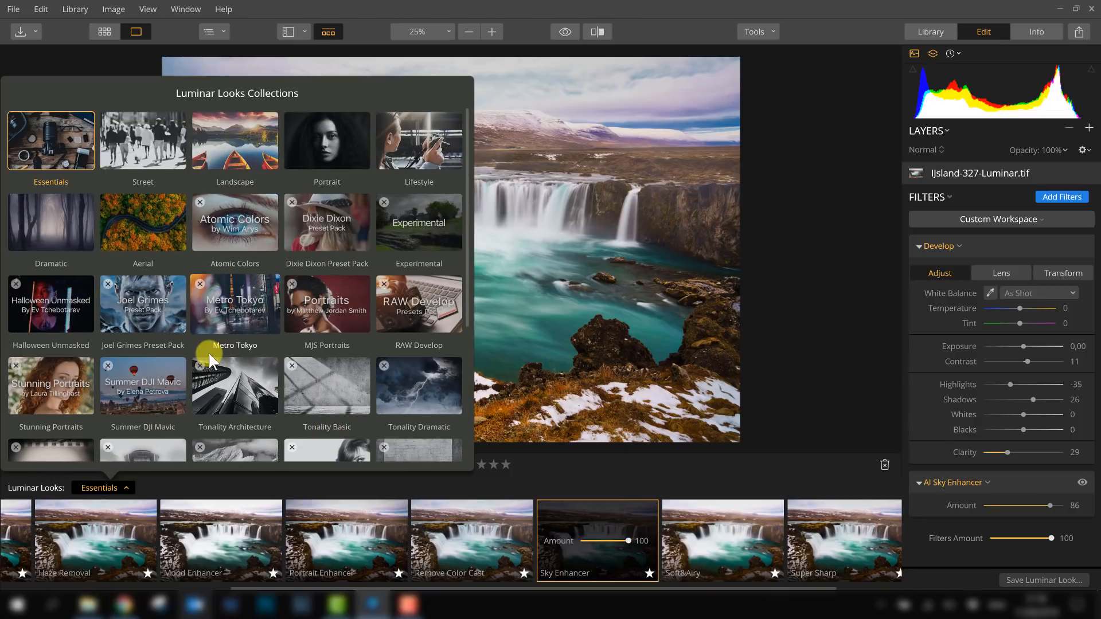
scroll(174, 328, down, 1)
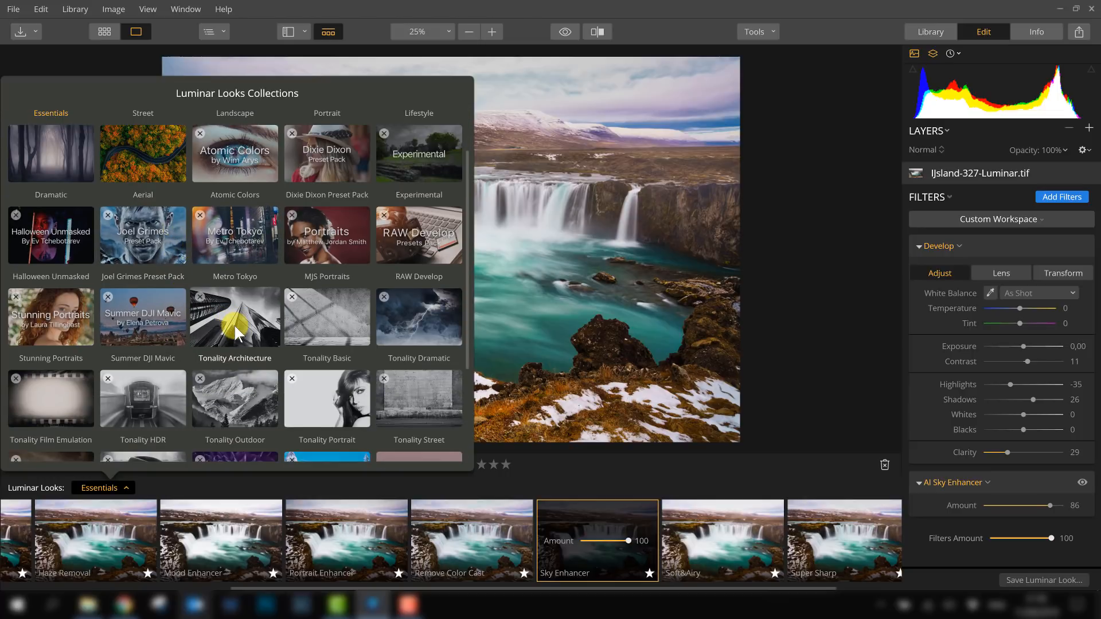
scroll(242, 319, up, 1)
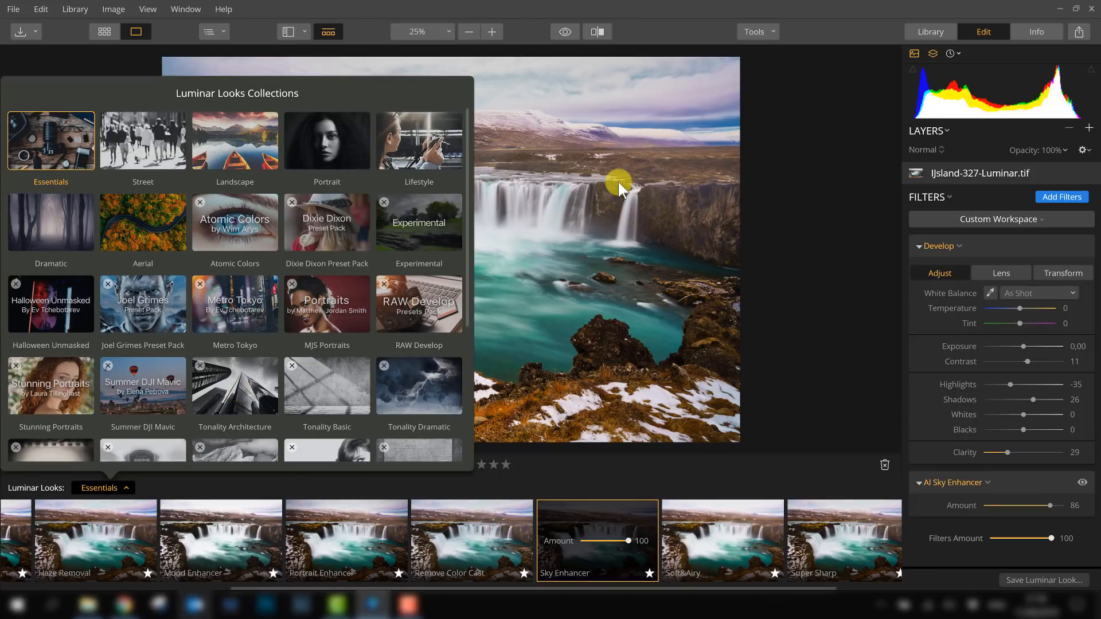
click(811, 228)
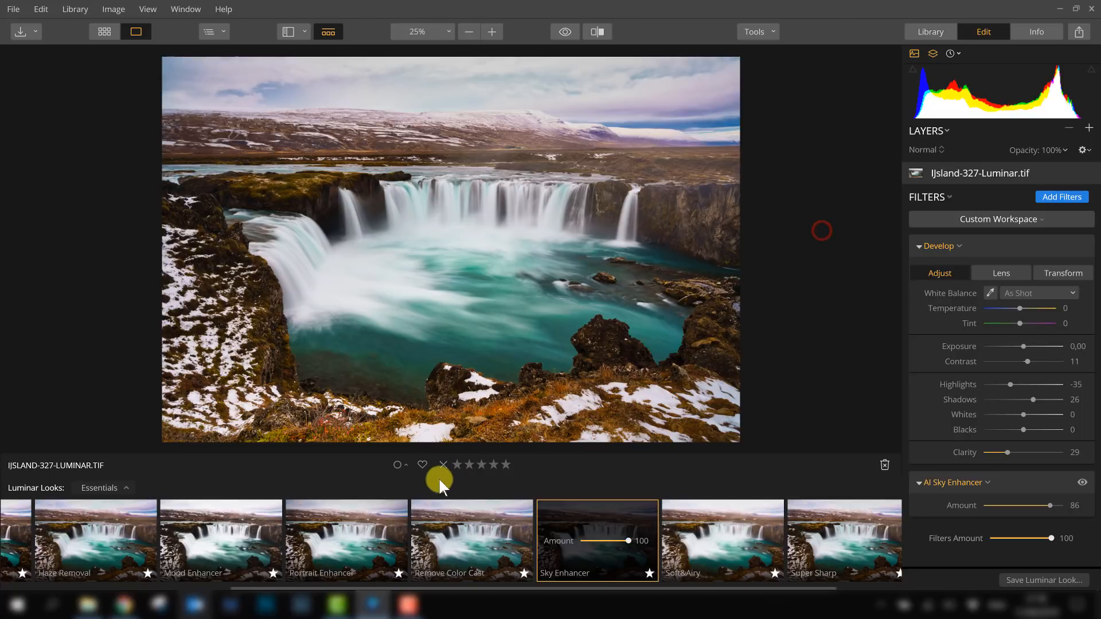
- Apply the Classic B&W look and set its Contrast to 27 and Highlights to -41
drag(737, 589, 338, 589)
click(194, 532)
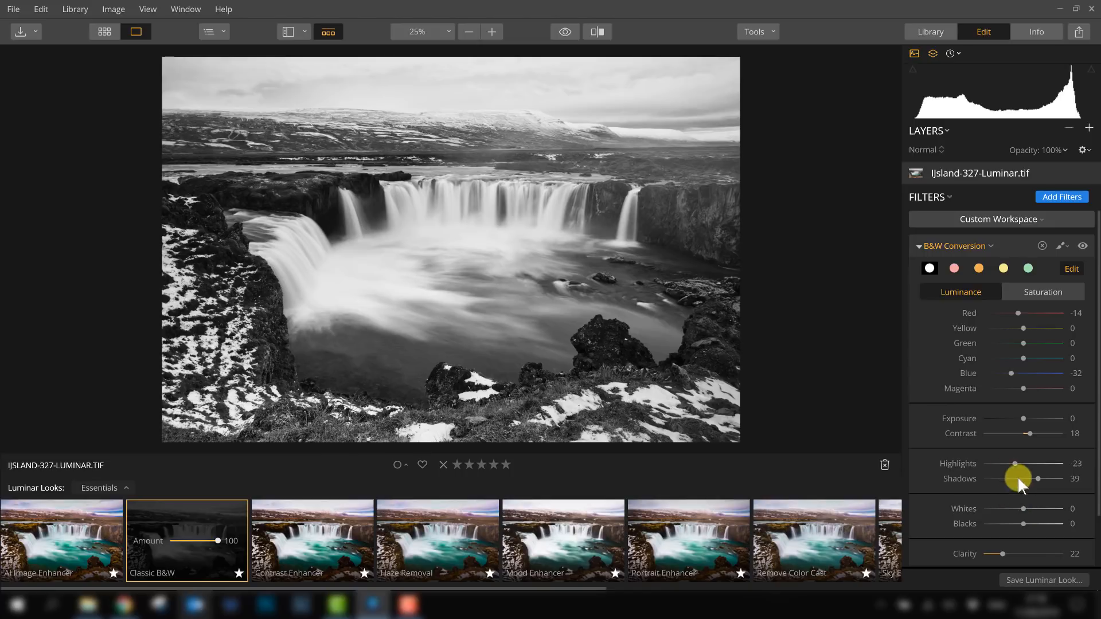
mouse_move(1029, 436)
mouse_down()
mouse_move(1046, 432)
mouse_move(1032, 431)
mouse_up()
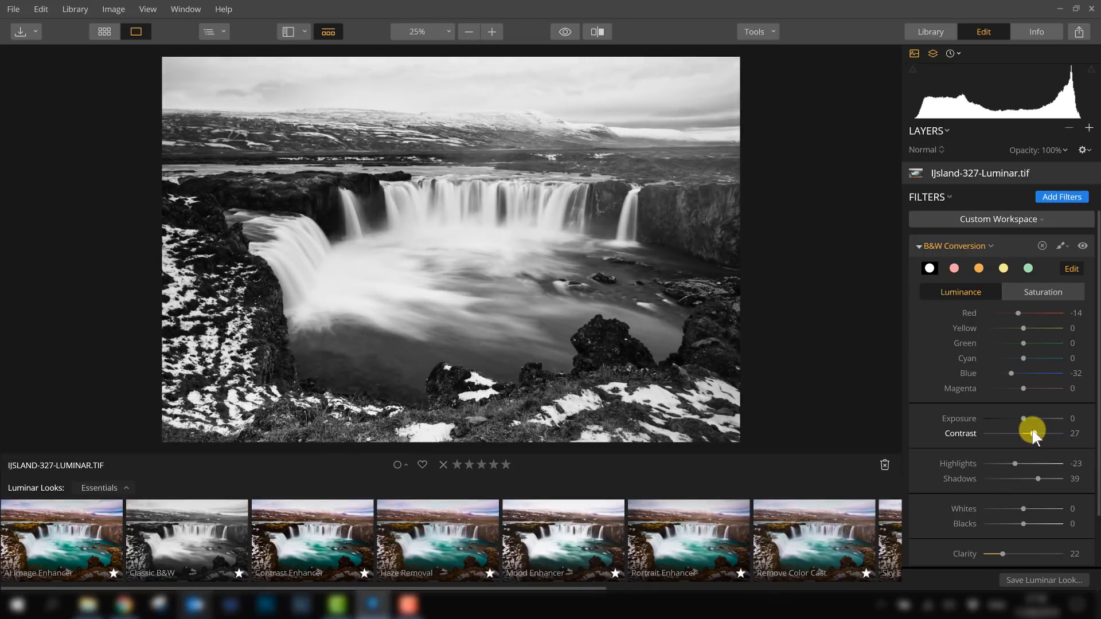
click(1015, 463)
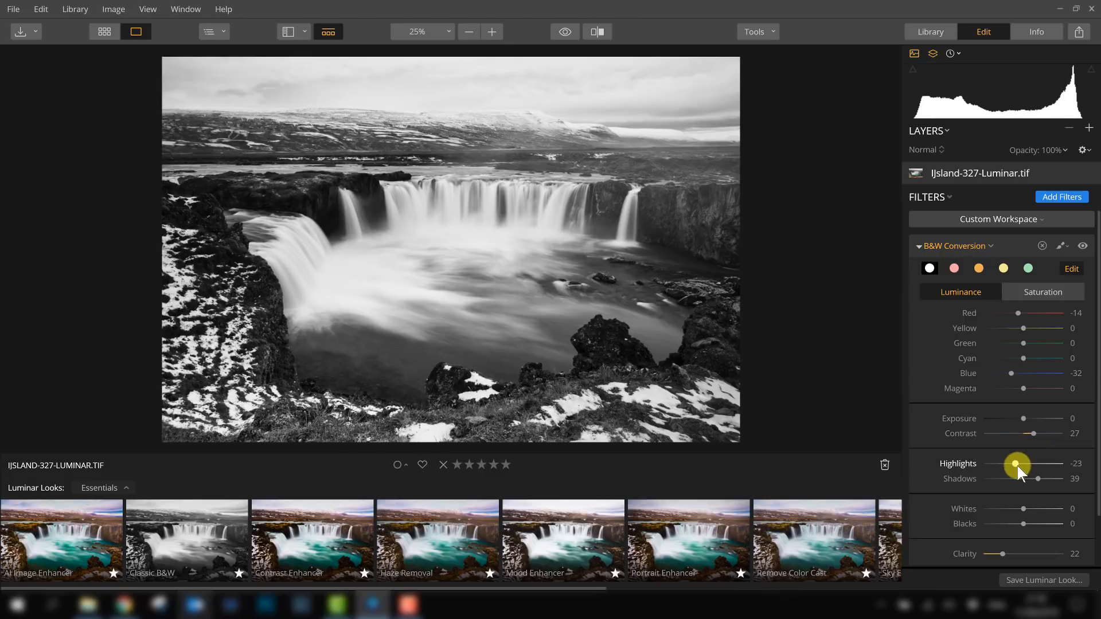
drag(999, 463, 1007, 464)
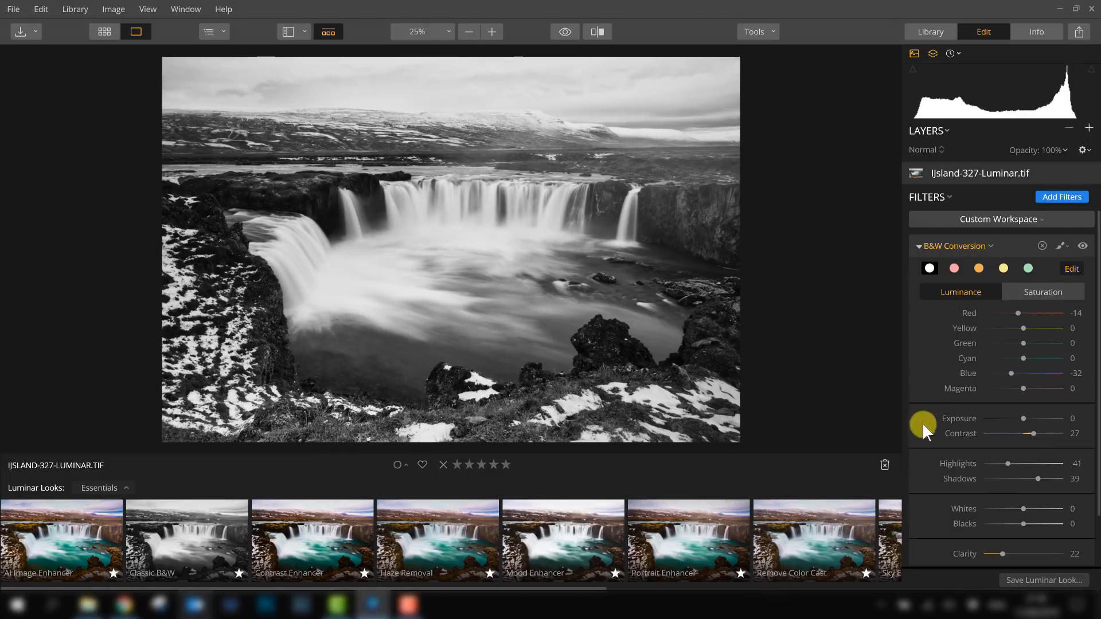
scroll(923, 425, down, 2)
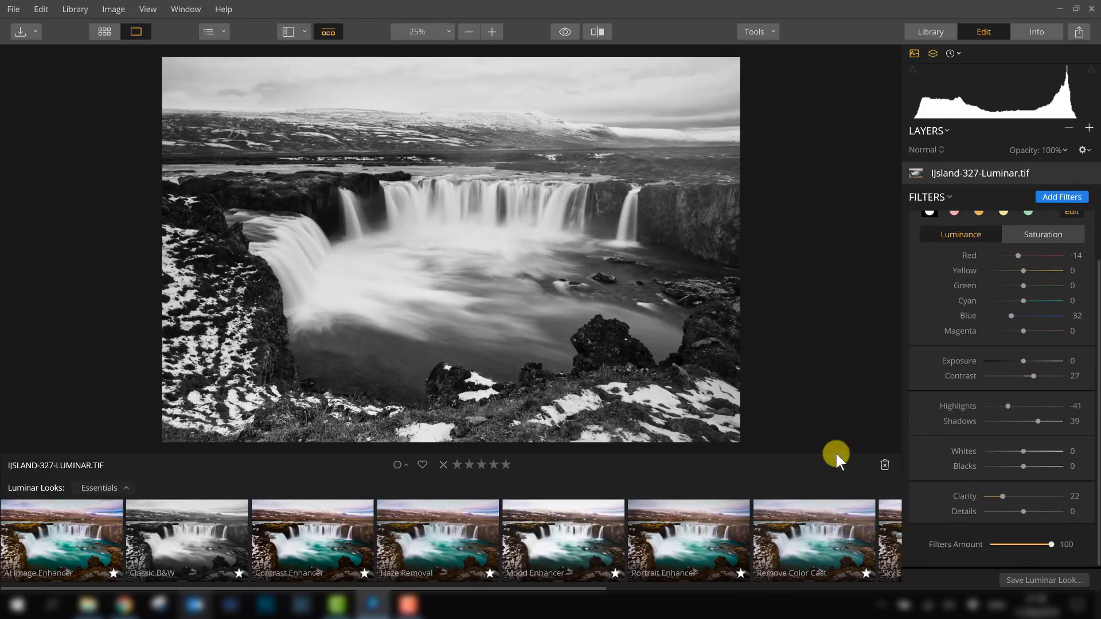
- Open the Tonality Architecture collection and compare the Amsterdam and Architecture Details looks on the waterfall photo
click(105, 490)
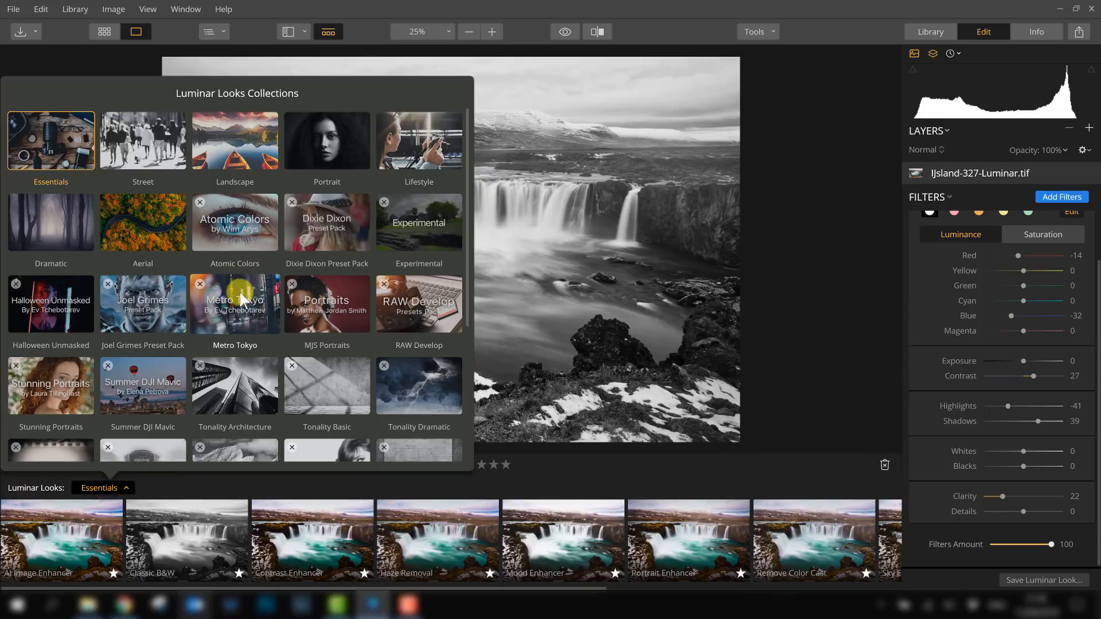
click(230, 394)
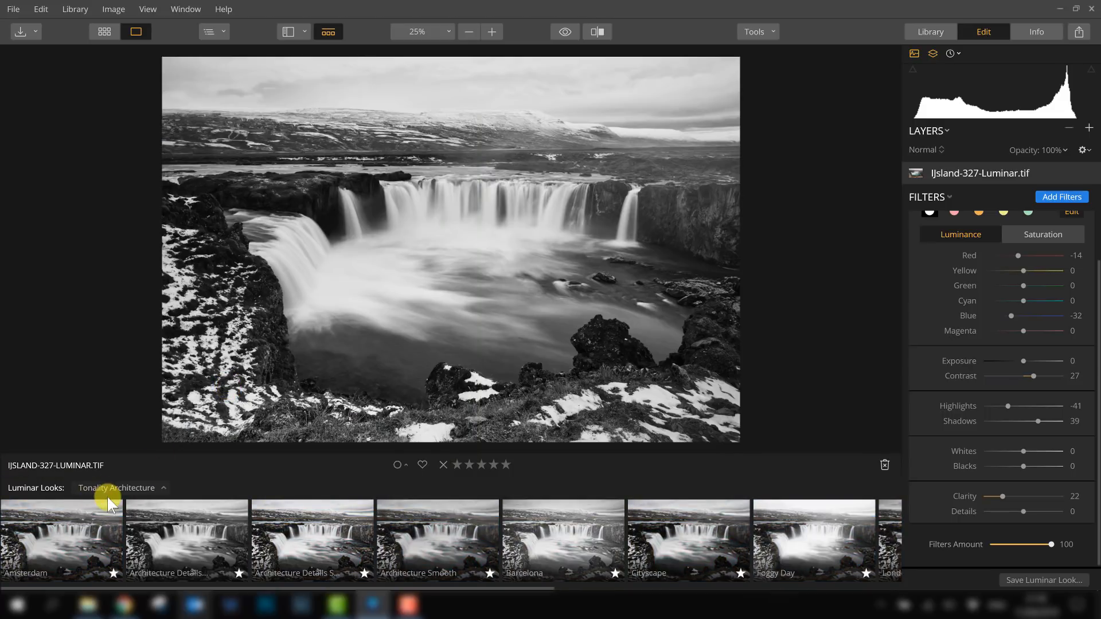
click(51, 538)
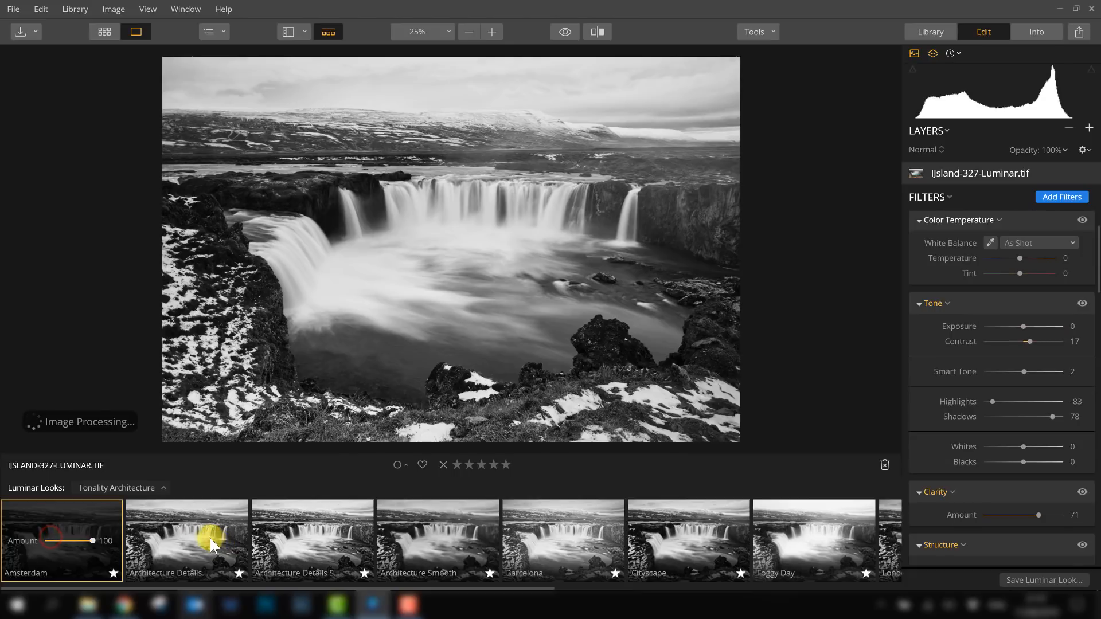
click(198, 526)
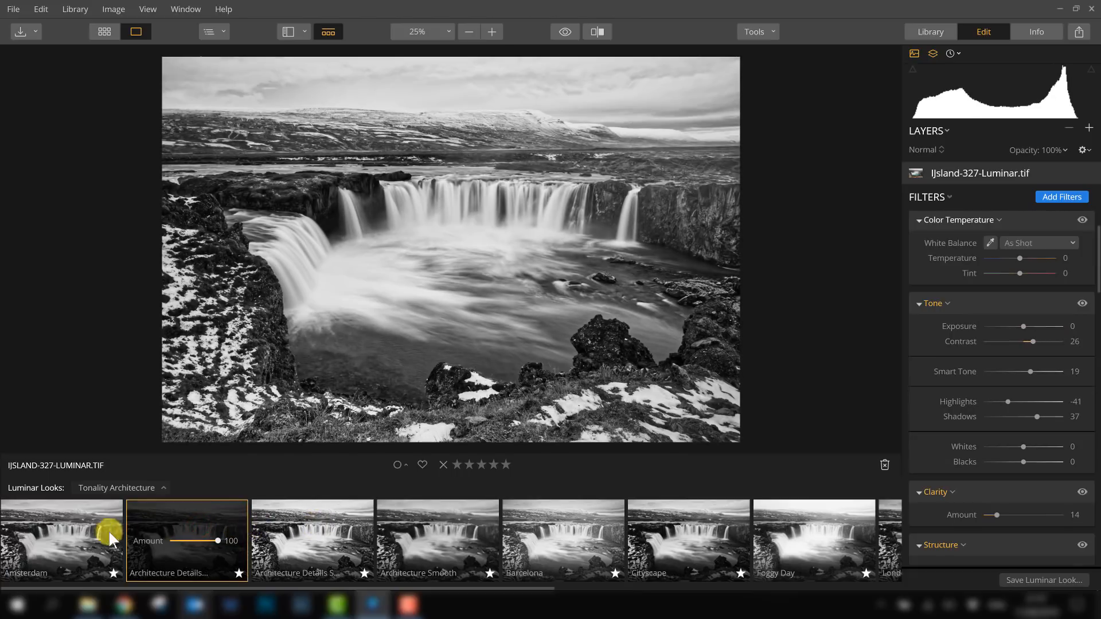
click(77, 532)
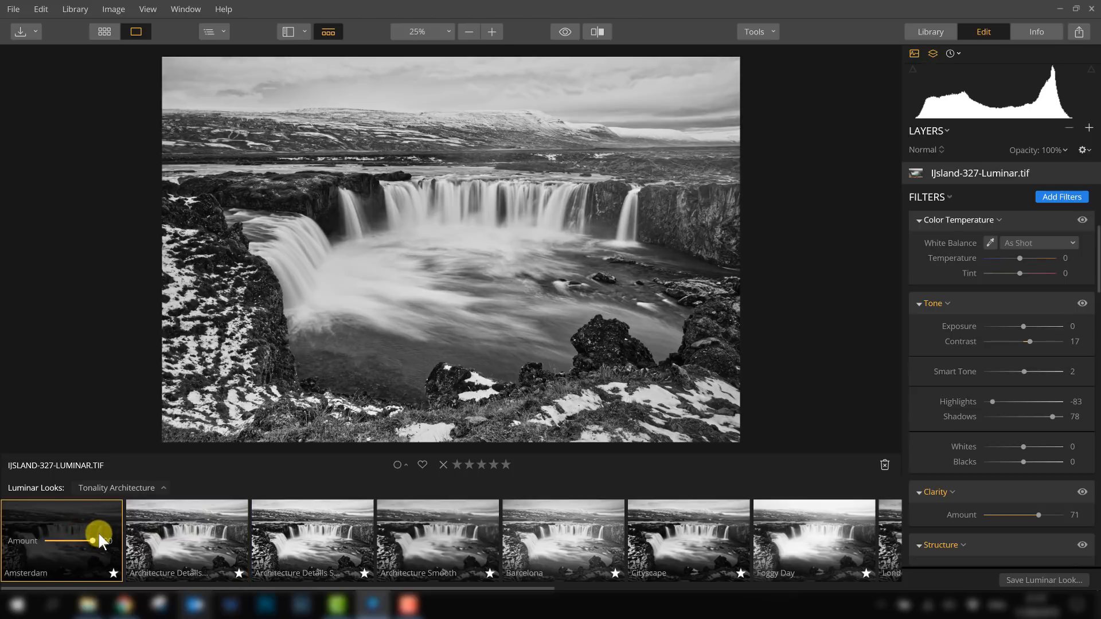
click(164, 527)
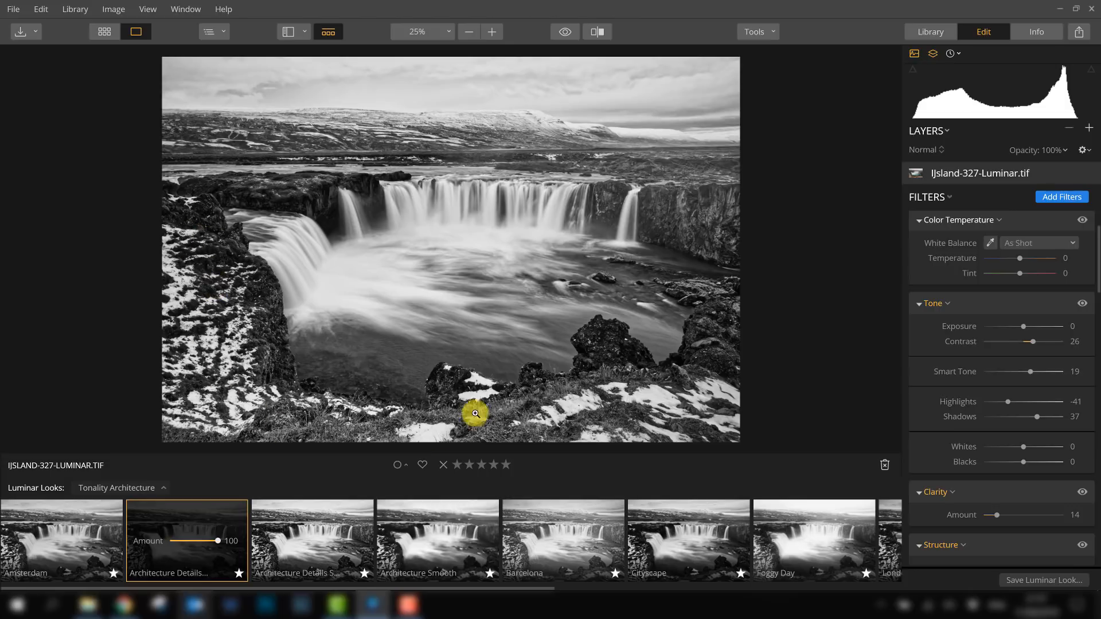
click(78, 536)
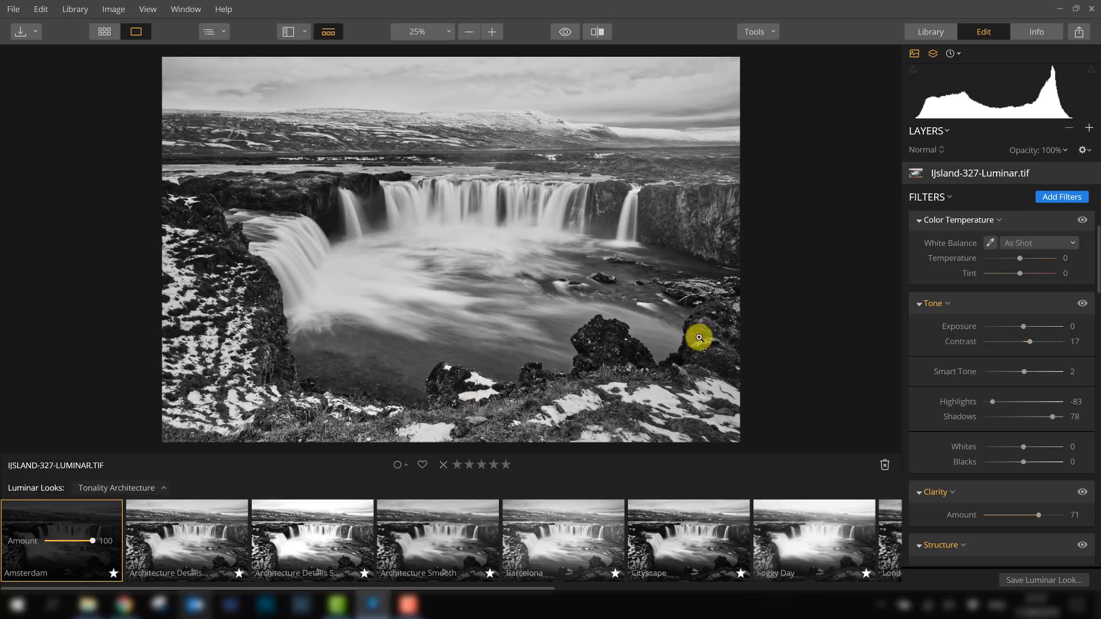
click(213, 533)
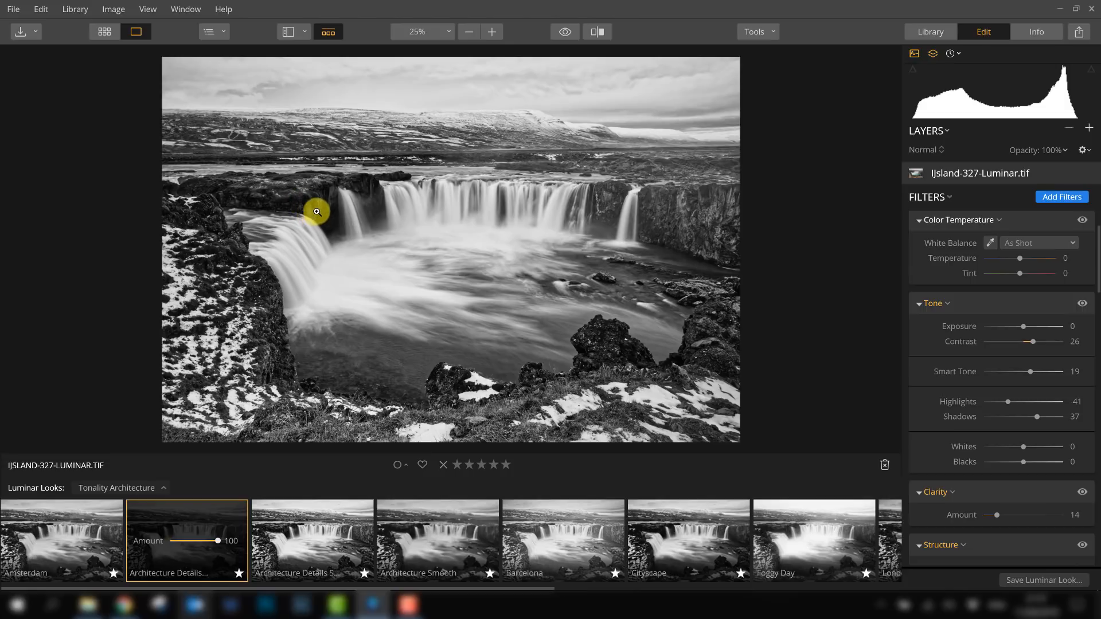
click(90, 538)
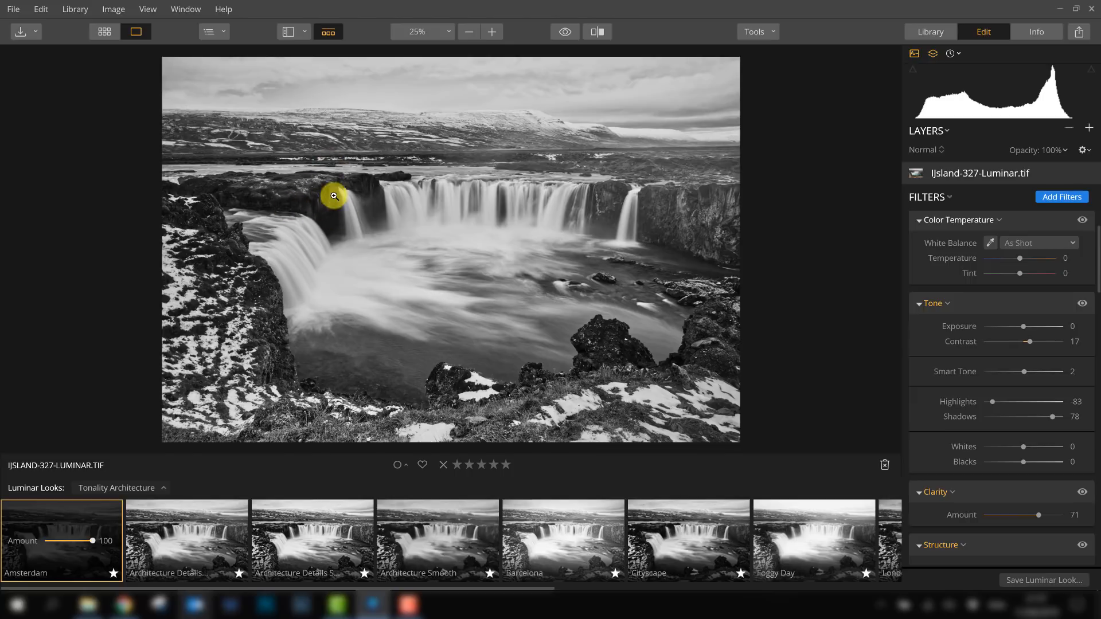
click(165, 538)
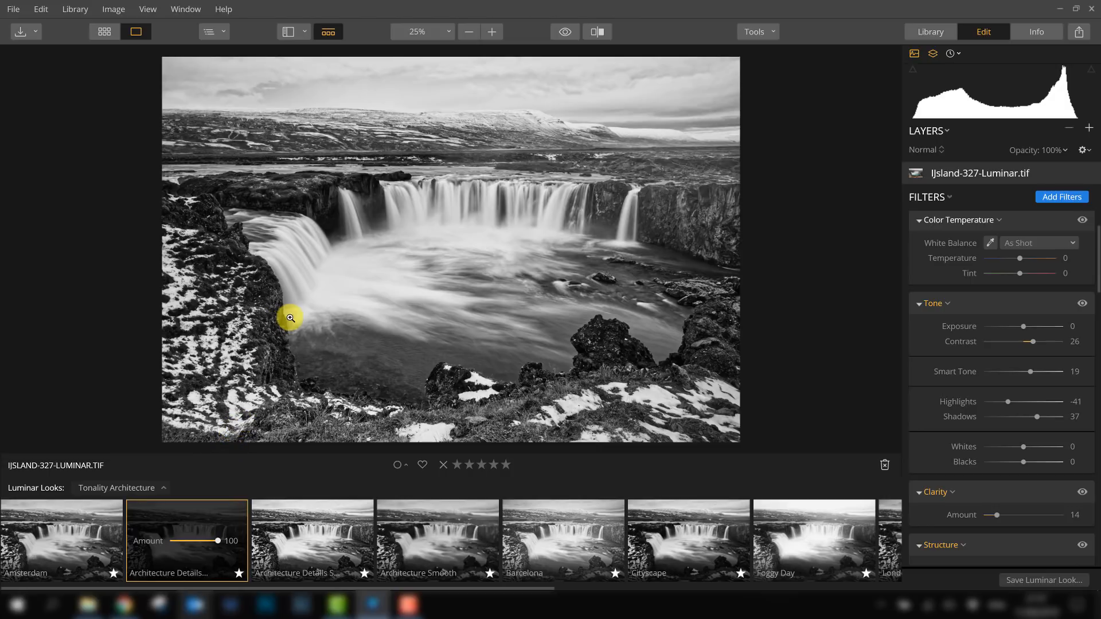
- Try the remaining Tonality Architecture looks in turn, from Architecture Details S through Architecture Smooth, Barcelona, Cityscape, Foggy Day, London, Madrid, Paris and Rome
click(318, 523)
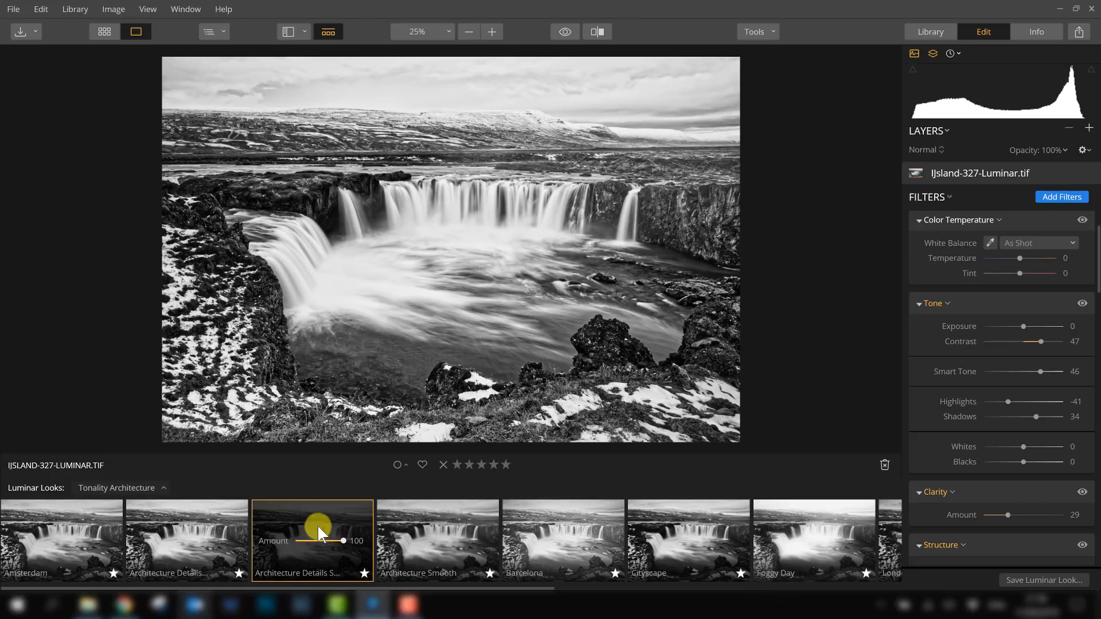
click(426, 521)
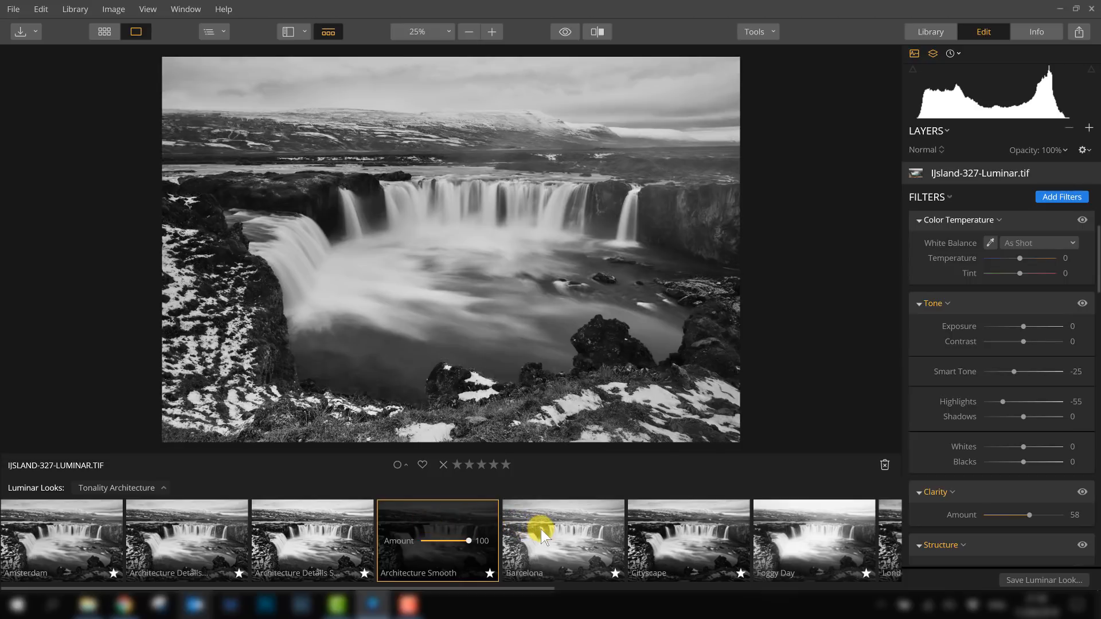
click(545, 529)
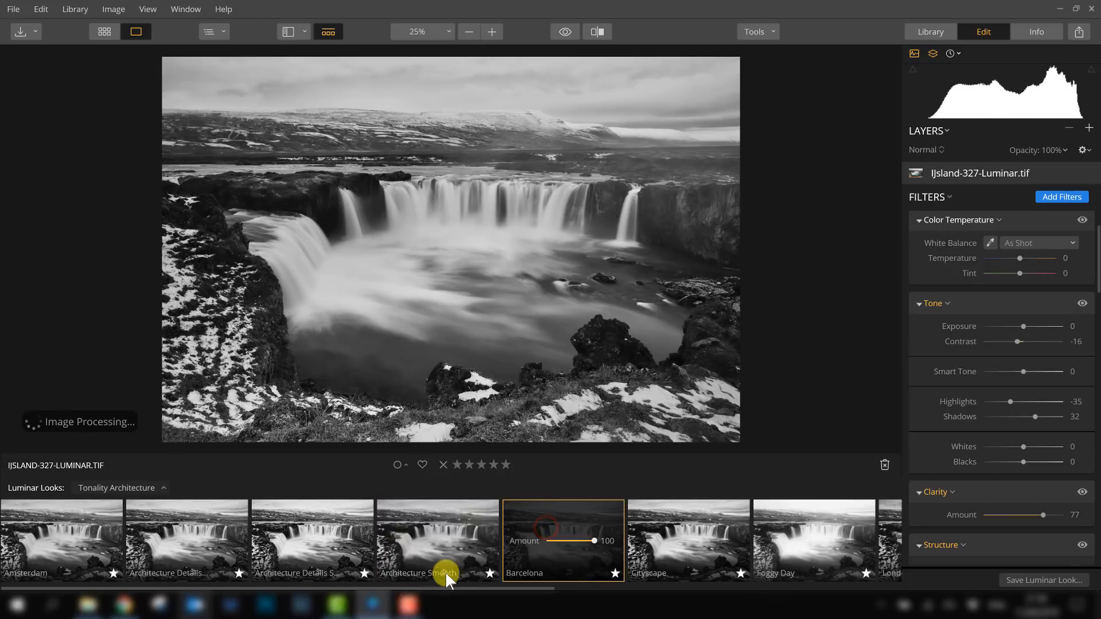
click(684, 521)
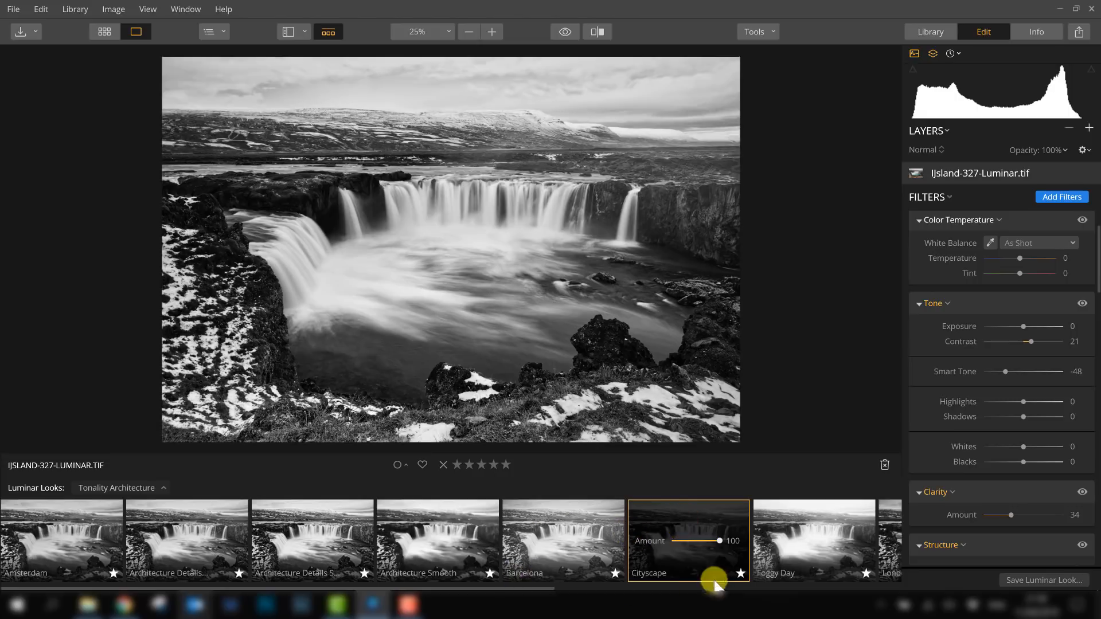
drag(514, 589, 695, 589)
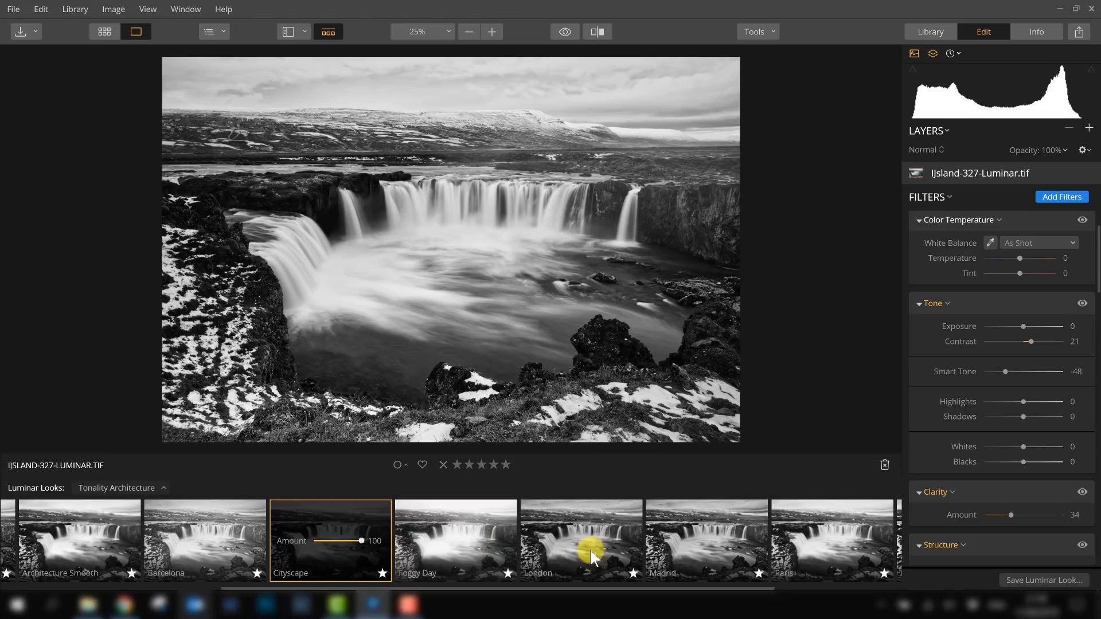
click(456, 543)
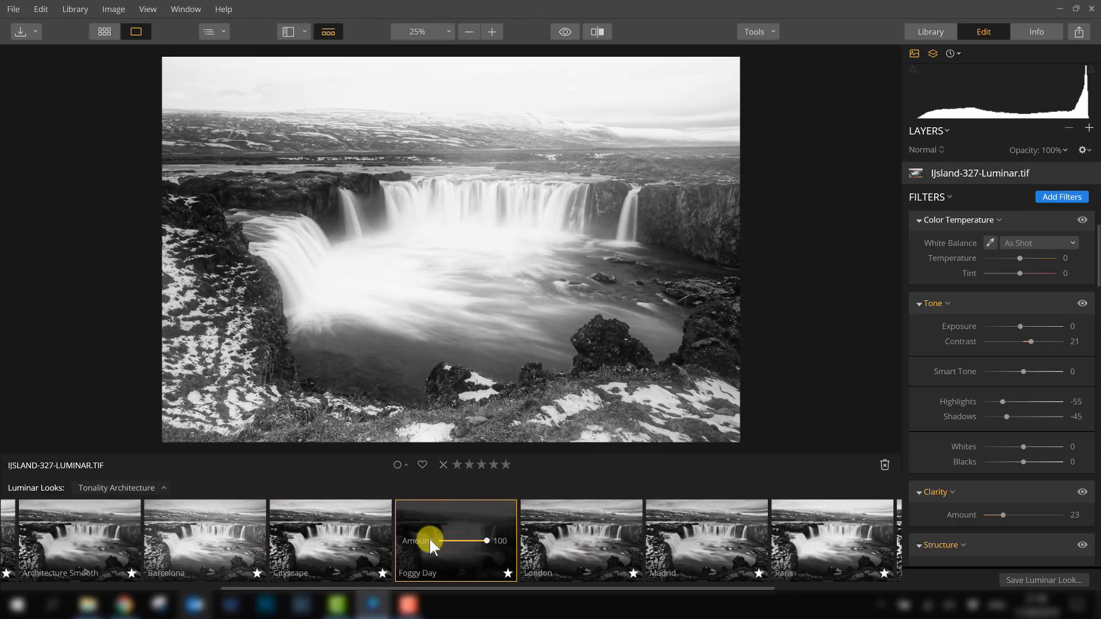
click(579, 524)
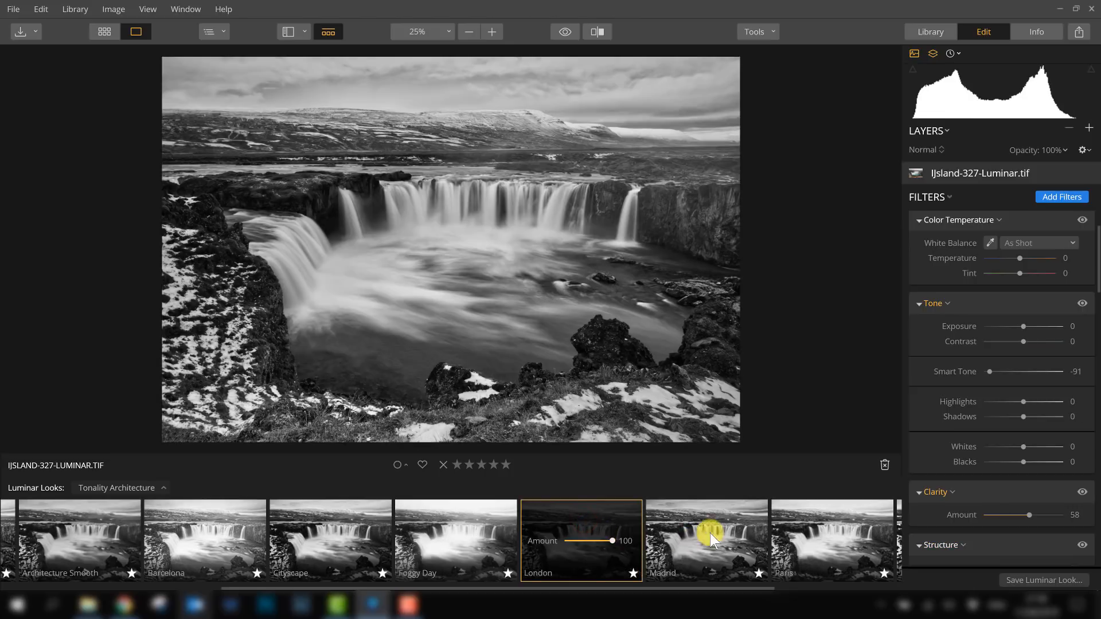
click(716, 527)
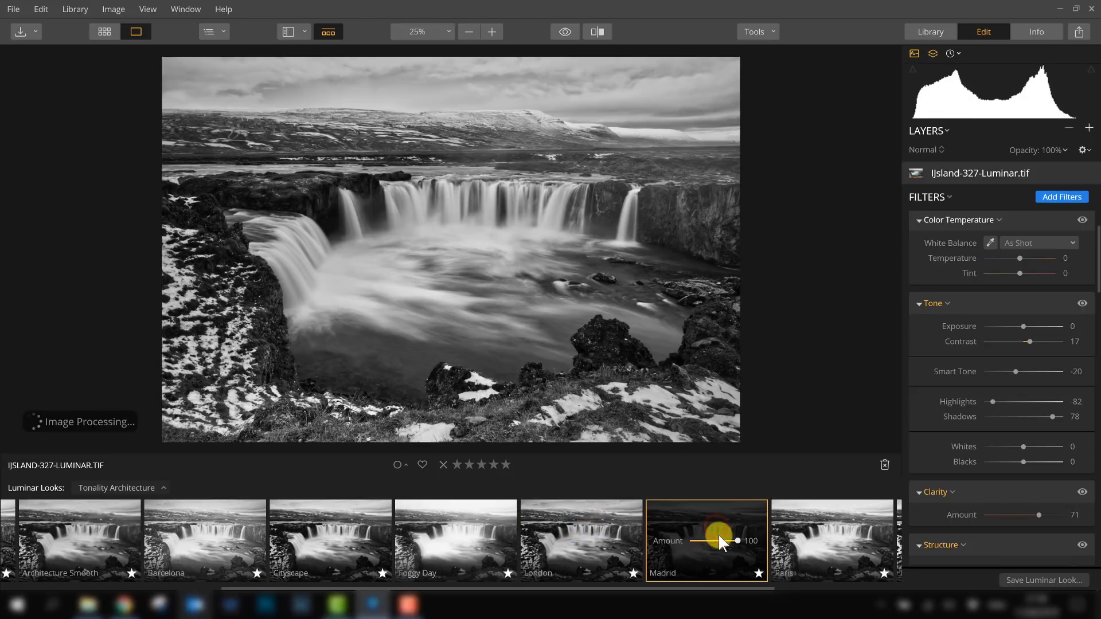
click(828, 545)
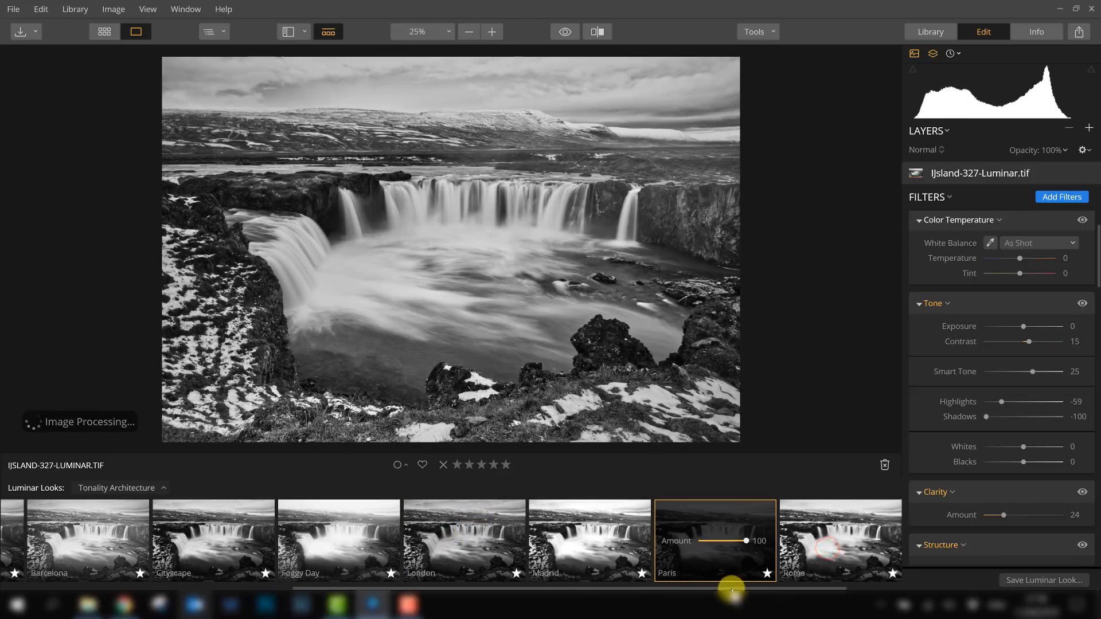
drag(711, 589, 799, 585)
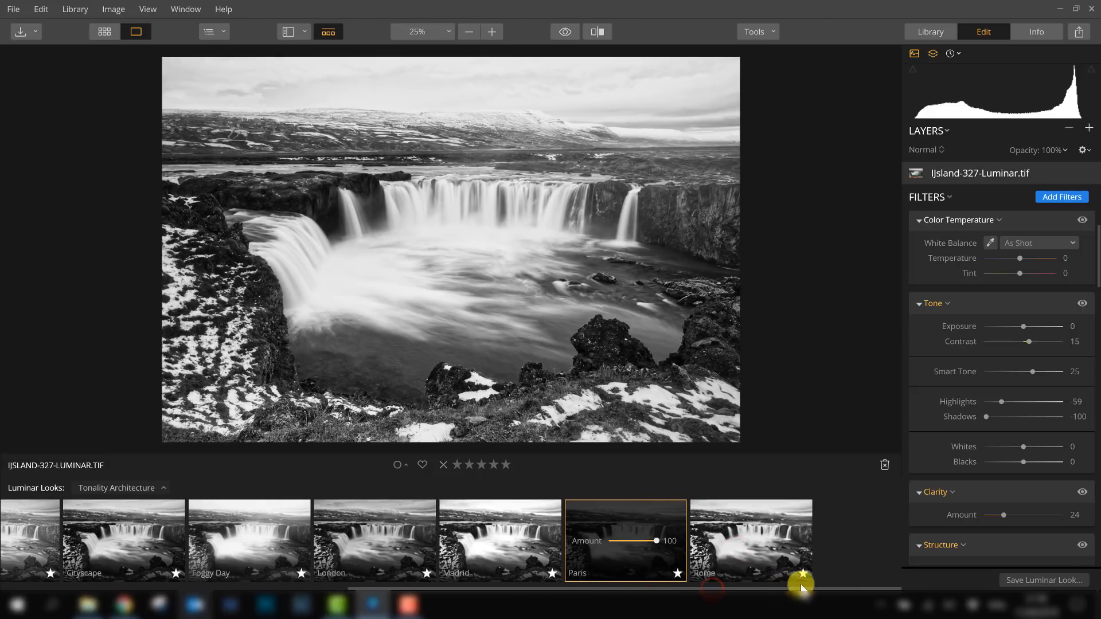
click(762, 551)
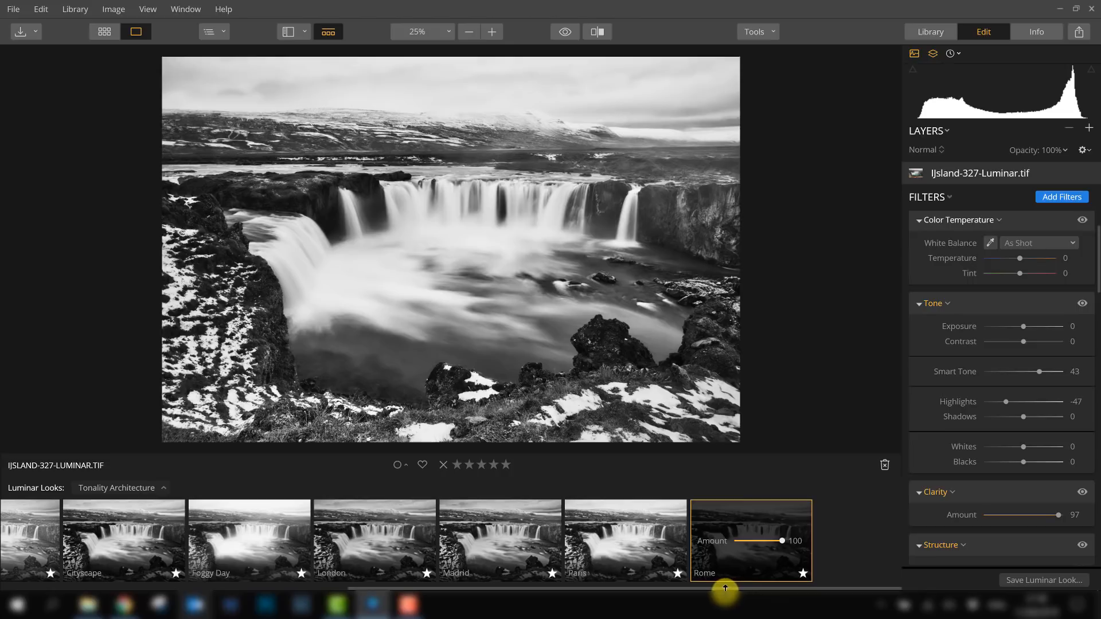
drag(725, 589, 283, 585)
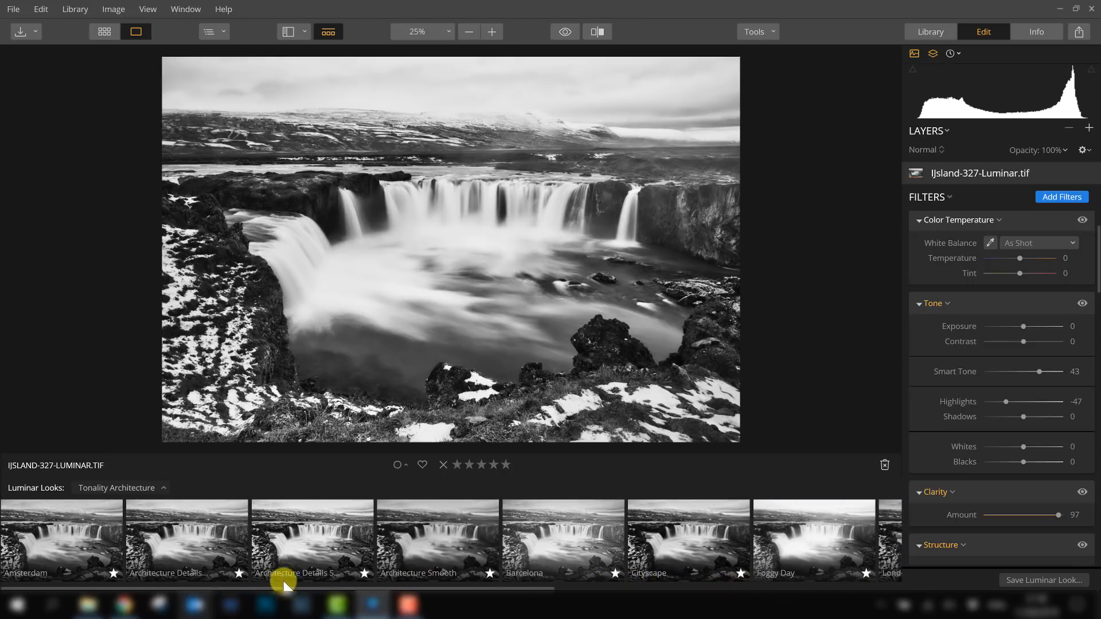
- Reapply the Architecture Details look and adjust its amount with the look's slider
click(173, 532)
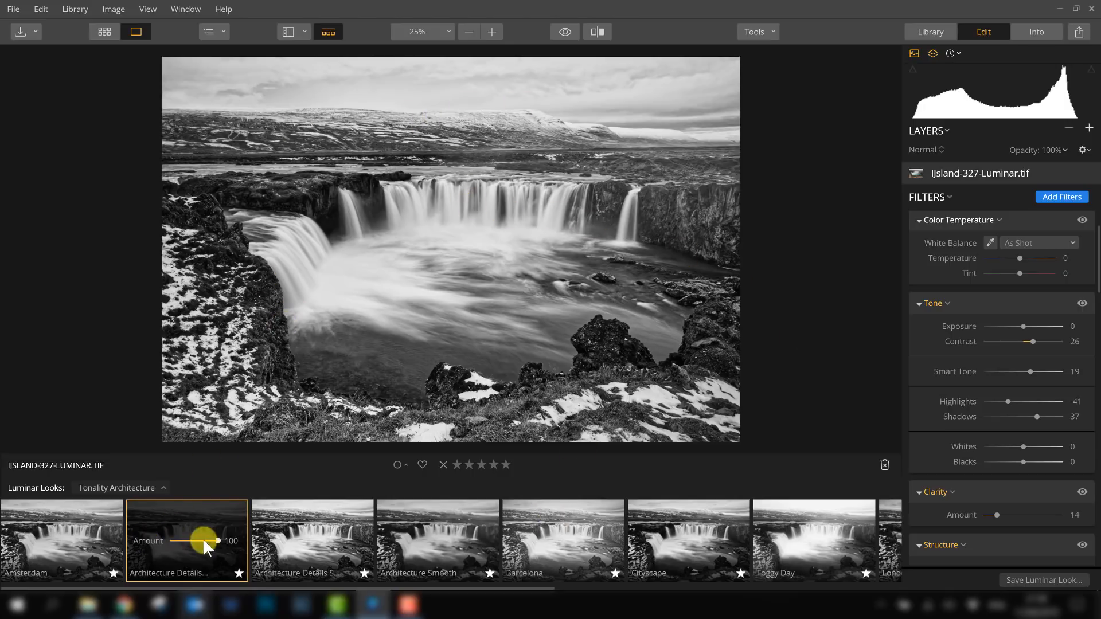
drag(215, 540, 203, 541)
mouse_move(213, 543)
mouse_down()
mouse_move(177, 540)
mouse_move(214, 545)
mouse_up()
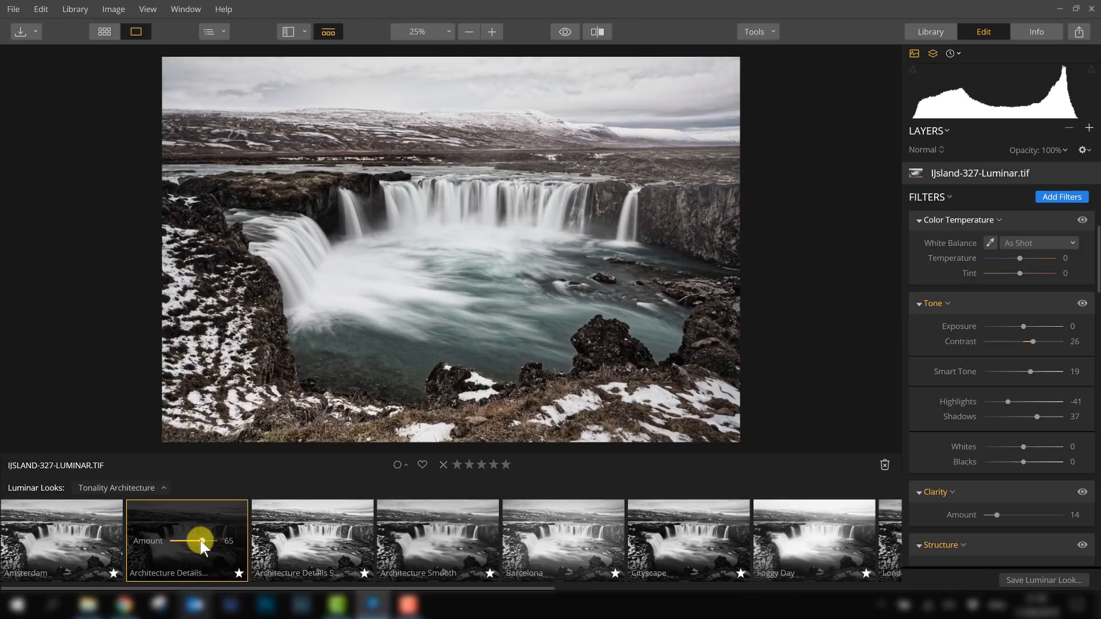
drag(202, 541, 217, 542)
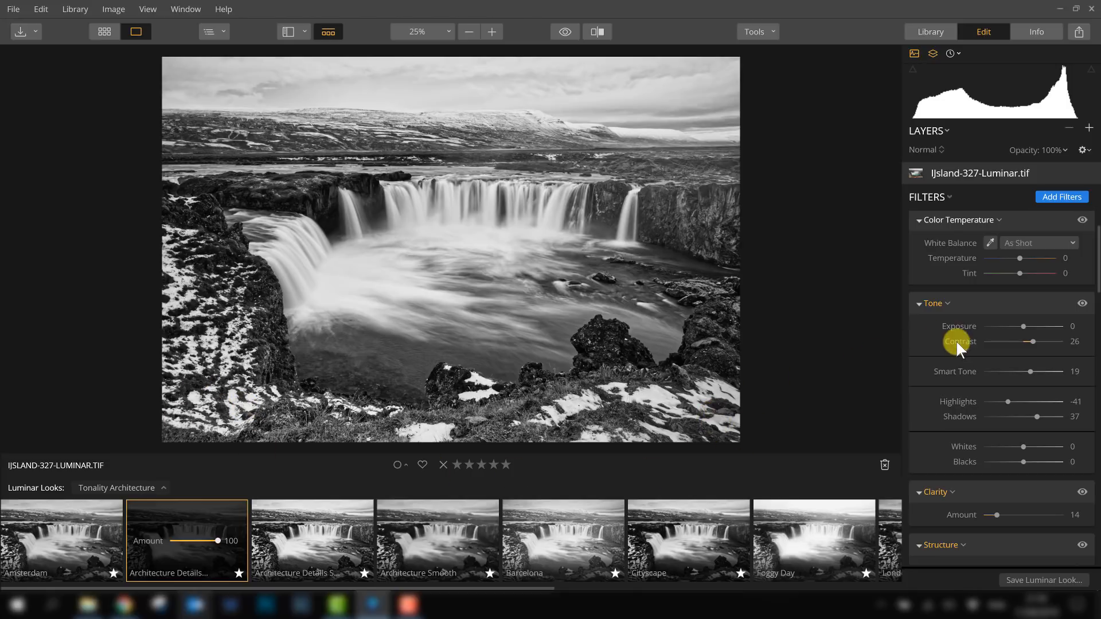
- Scroll to the Vignette filter and toggle its visibility on and off to compare the effect
scroll(955, 346, down, 2)
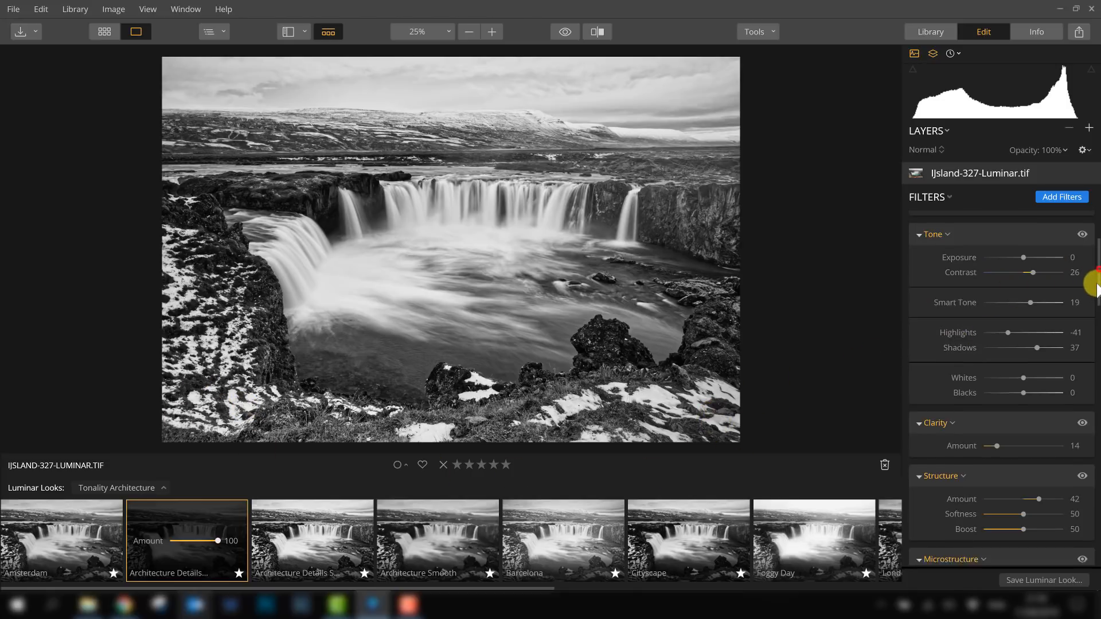
drag(1095, 286, 1095, 541)
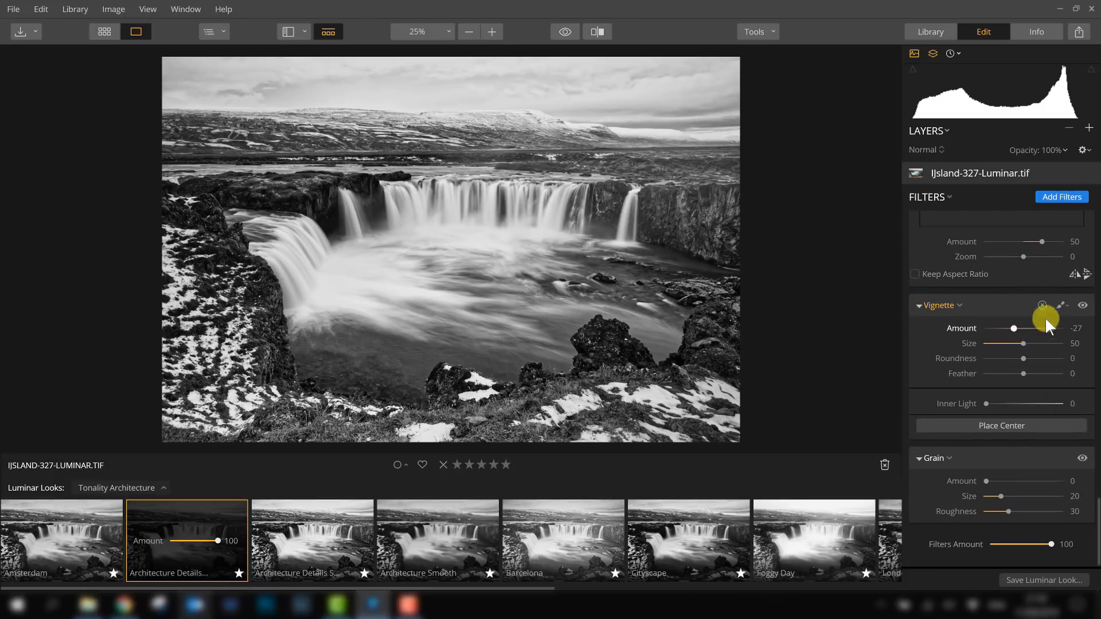
click(1082, 305)
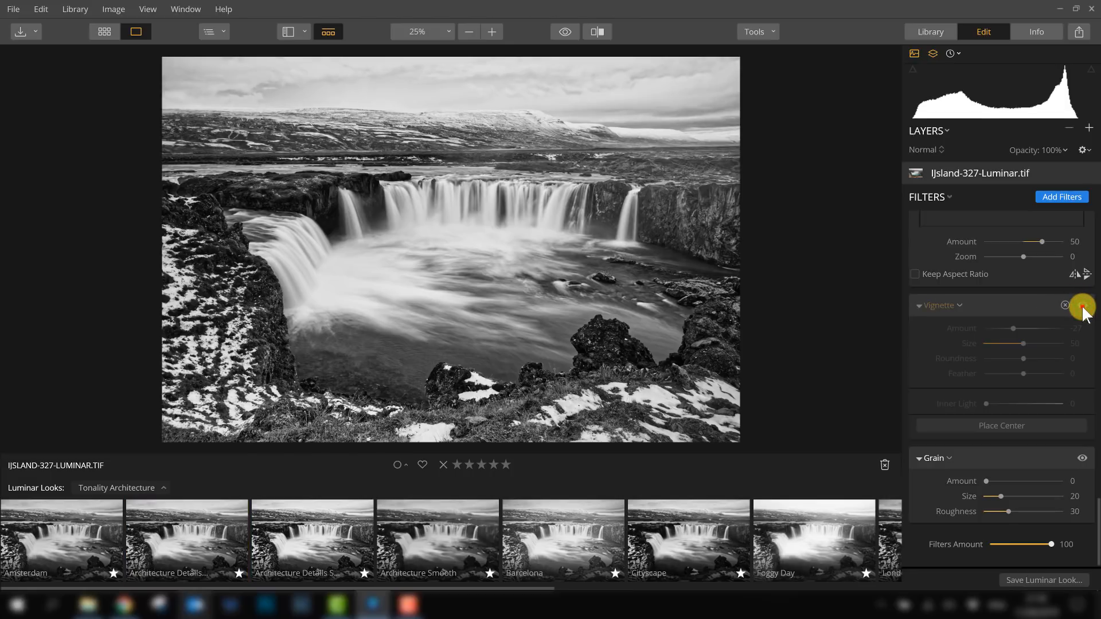
click(1082, 306)
click(1082, 306)
click(1082, 306)
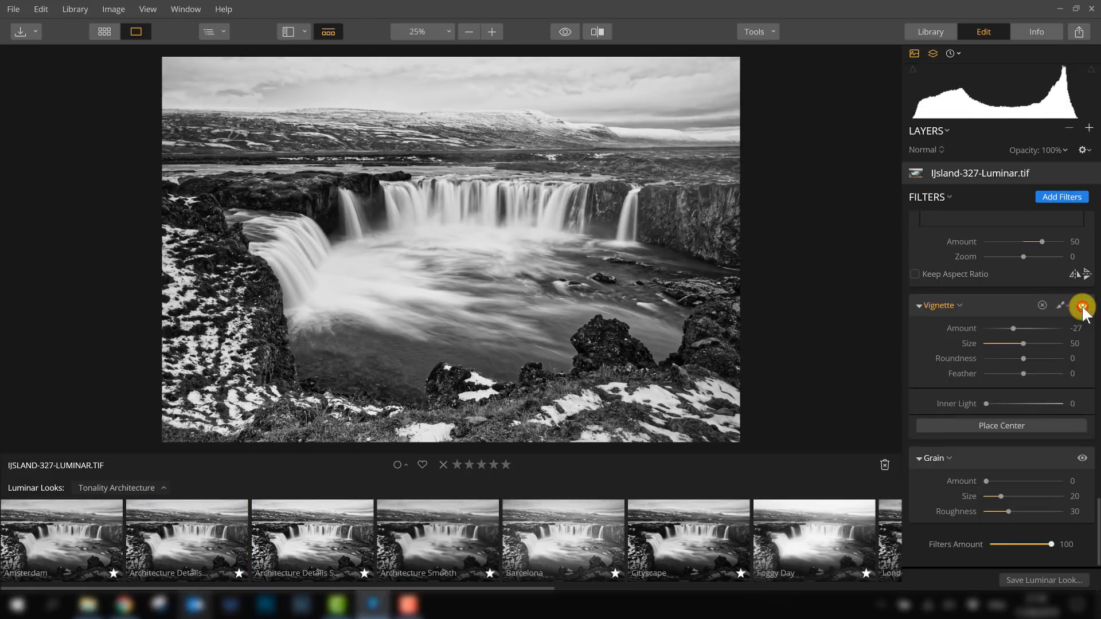
click(1083, 305)
click(1082, 305)
- Adjust the Vignette filter to Amount -57, Size 38, Feather 56 and Inner Light 10
mouse_move(1010, 328)
mouse_down()
mouse_move(995, 328)
mouse_move(1008, 328)
mouse_up()
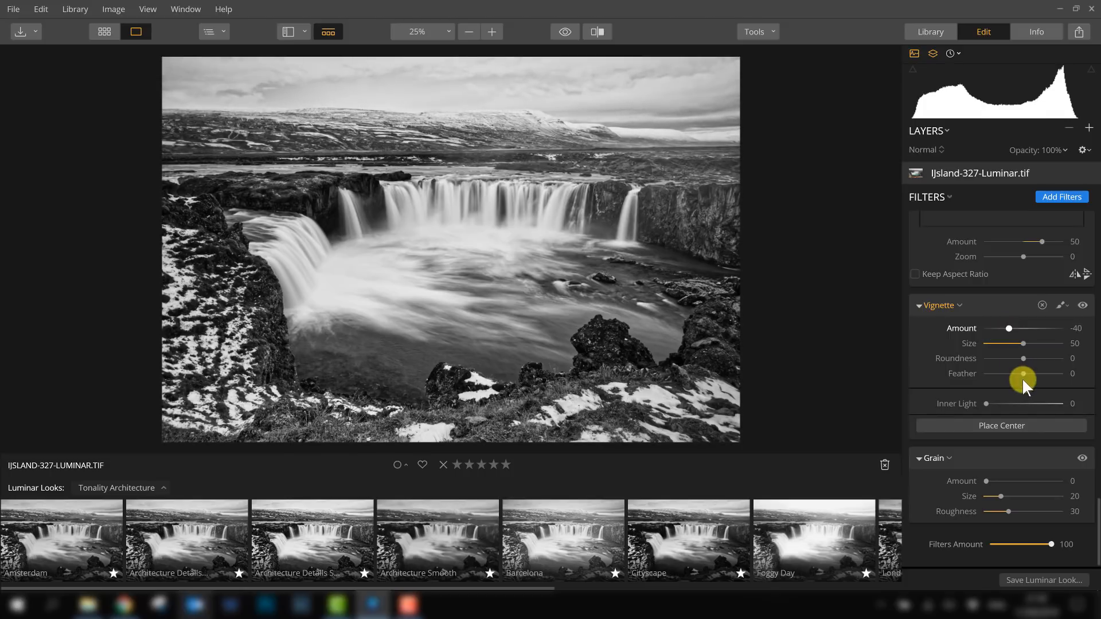
drag(1022, 374, 1042, 374)
drag(1010, 331, 1006, 330)
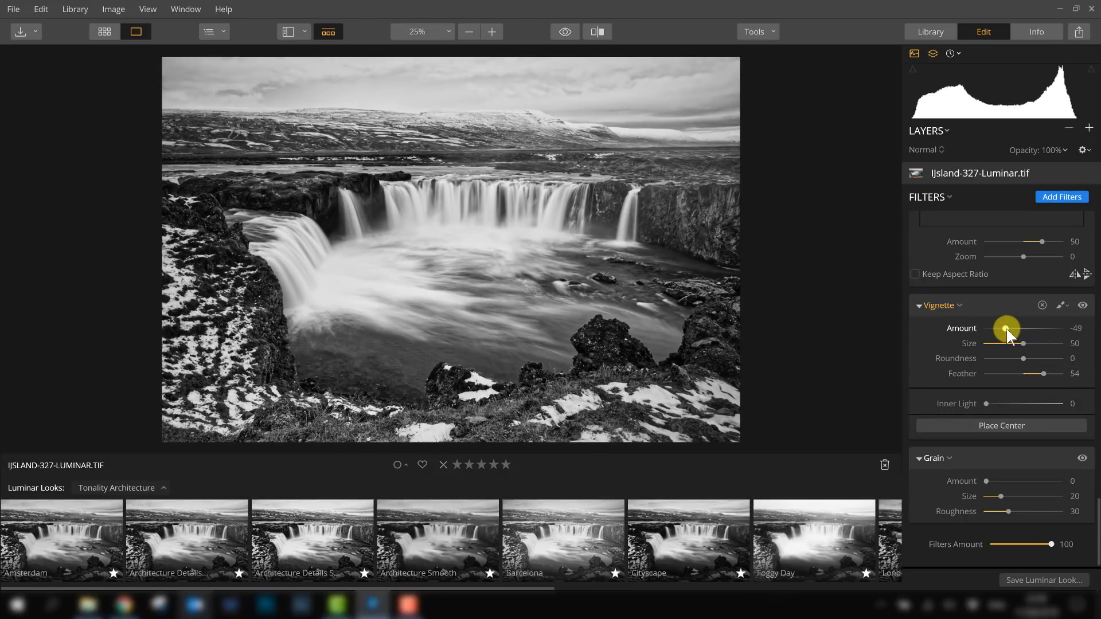
drag(1022, 344, 978, 373)
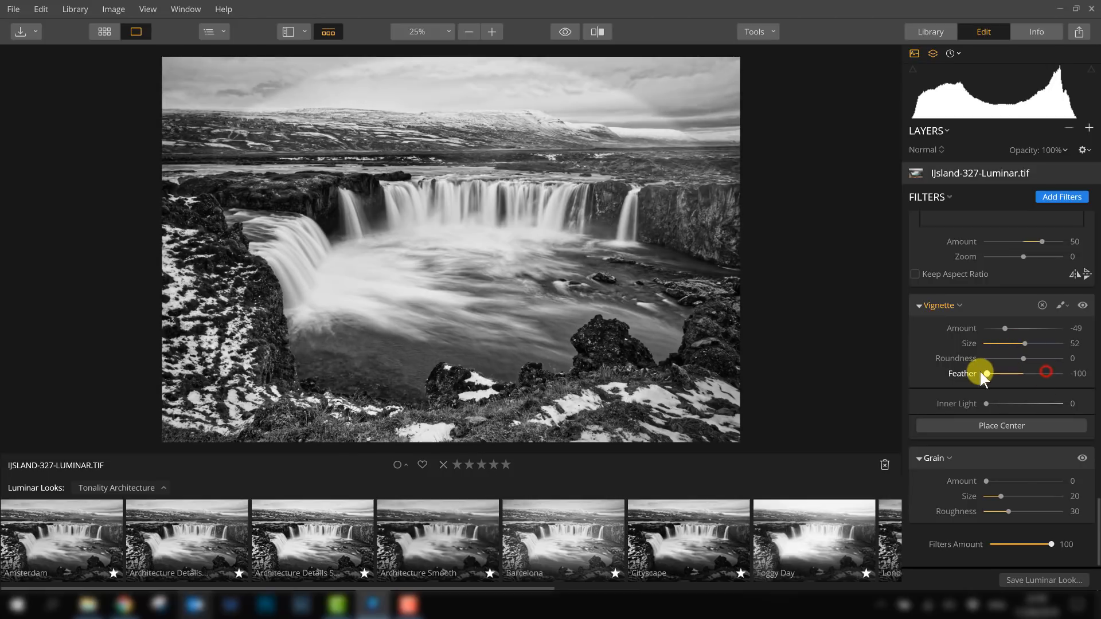
drag(1006, 328, 1001, 328)
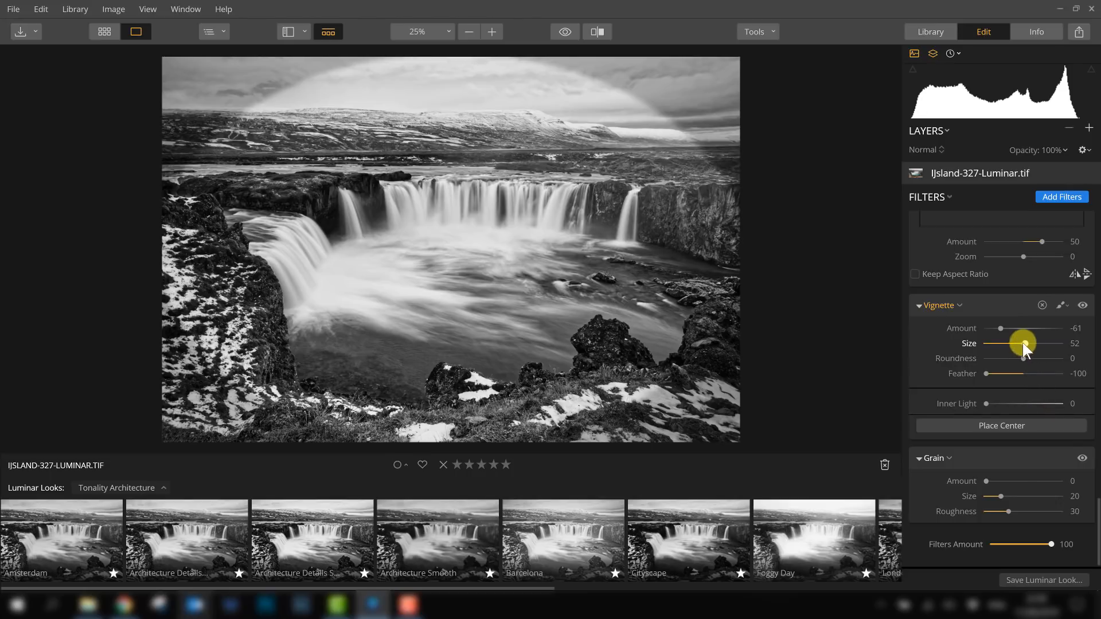
drag(1023, 343, 1013, 344)
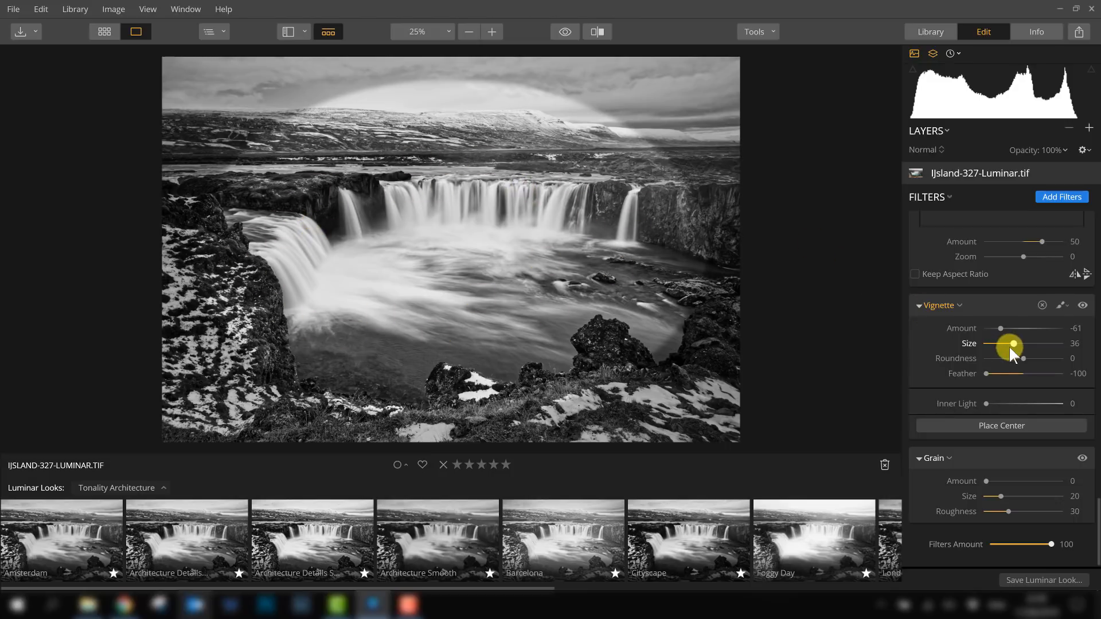
drag(1013, 343, 1020, 343)
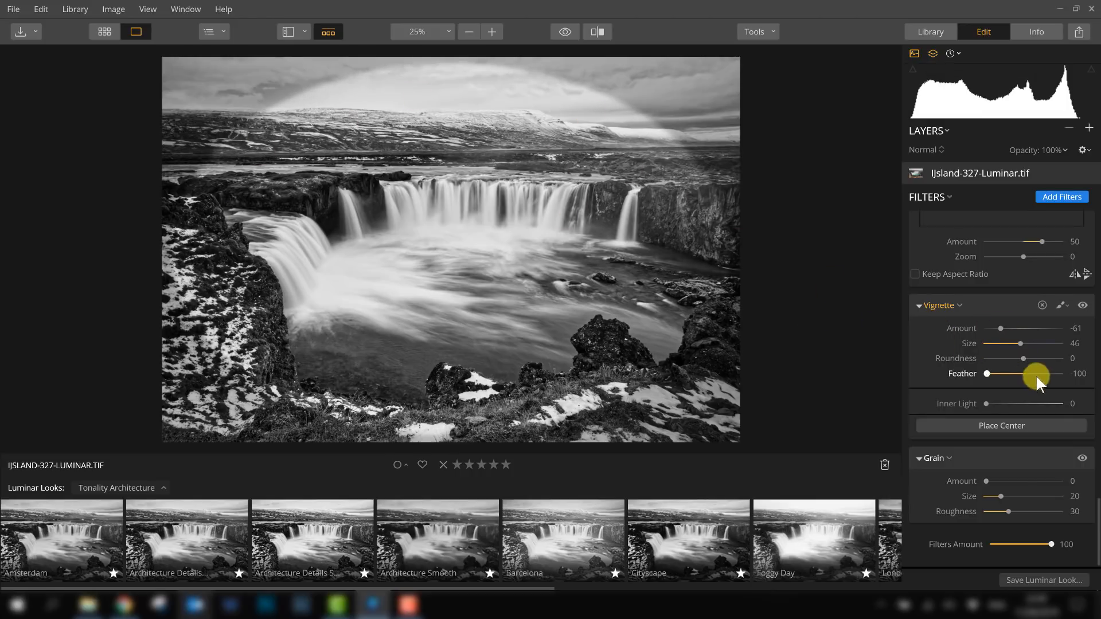
drag(1017, 343, 1014, 343)
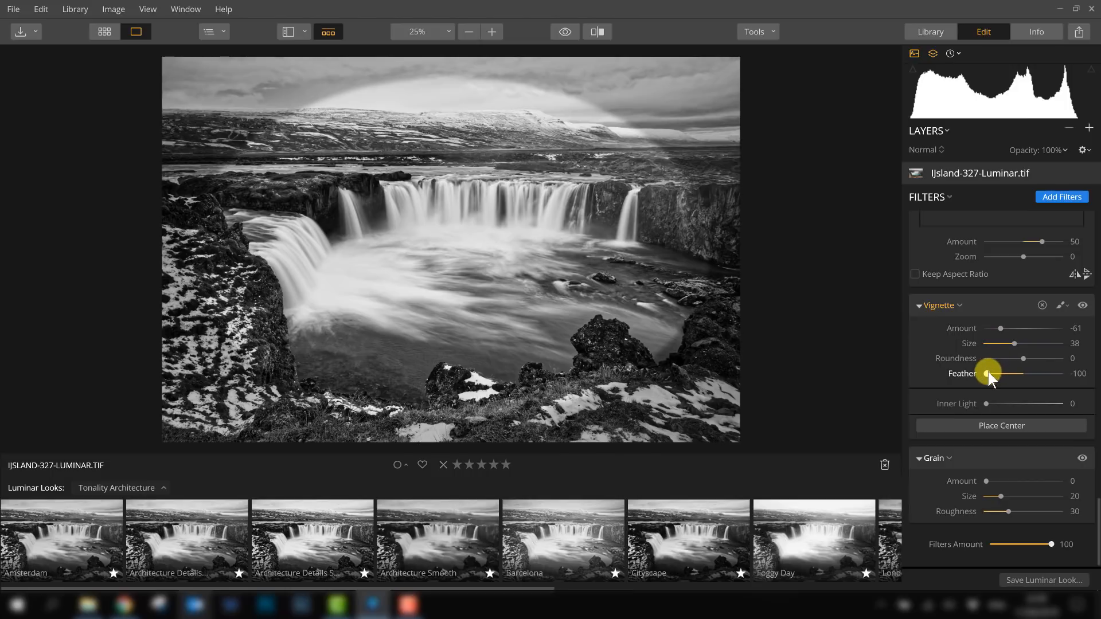
drag(987, 374, 1044, 373)
drag(1001, 327, 1002, 326)
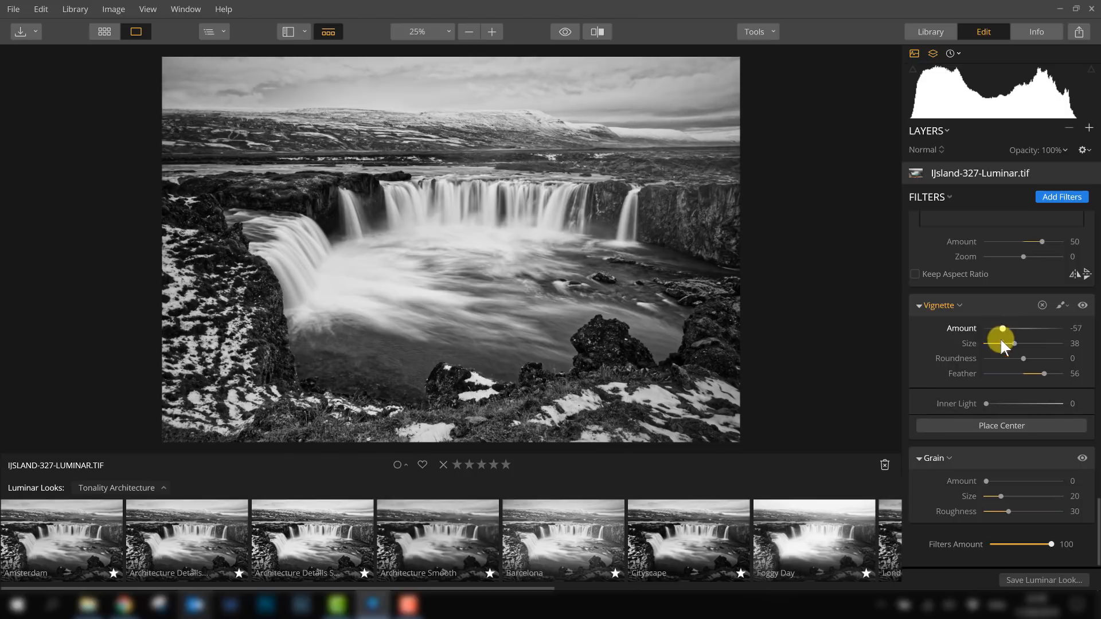
mouse_move(985, 403)
mouse_down()
mouse_move(1020, 405)
mouse_move(993, 406)
mouse_up()
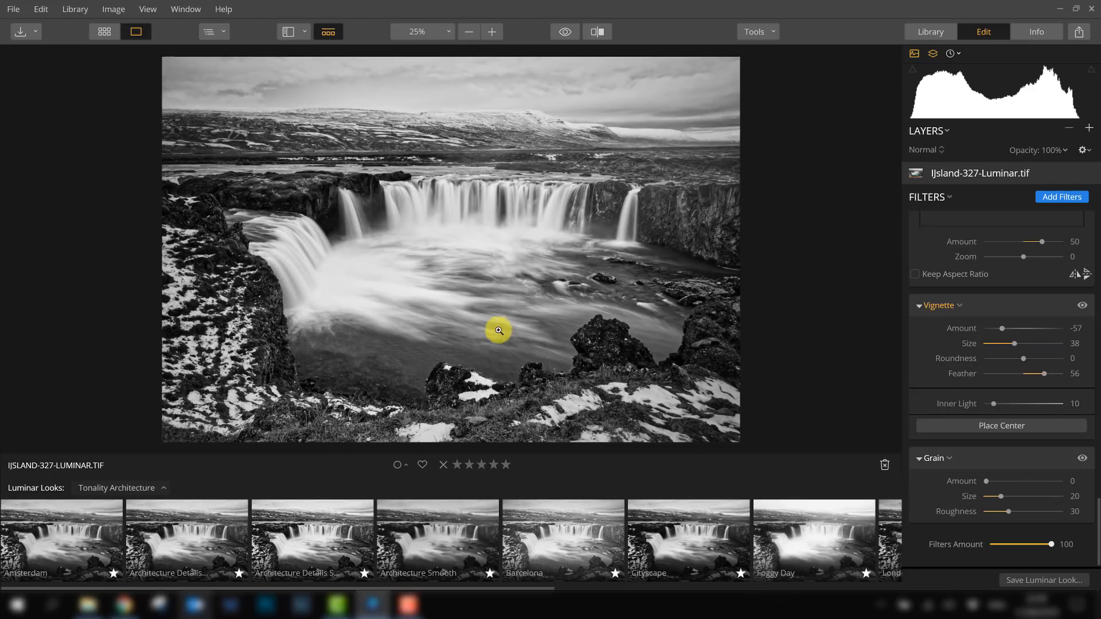
- Set the Tone filter's Highlights to -35
scroll(958, 372, up, 5)
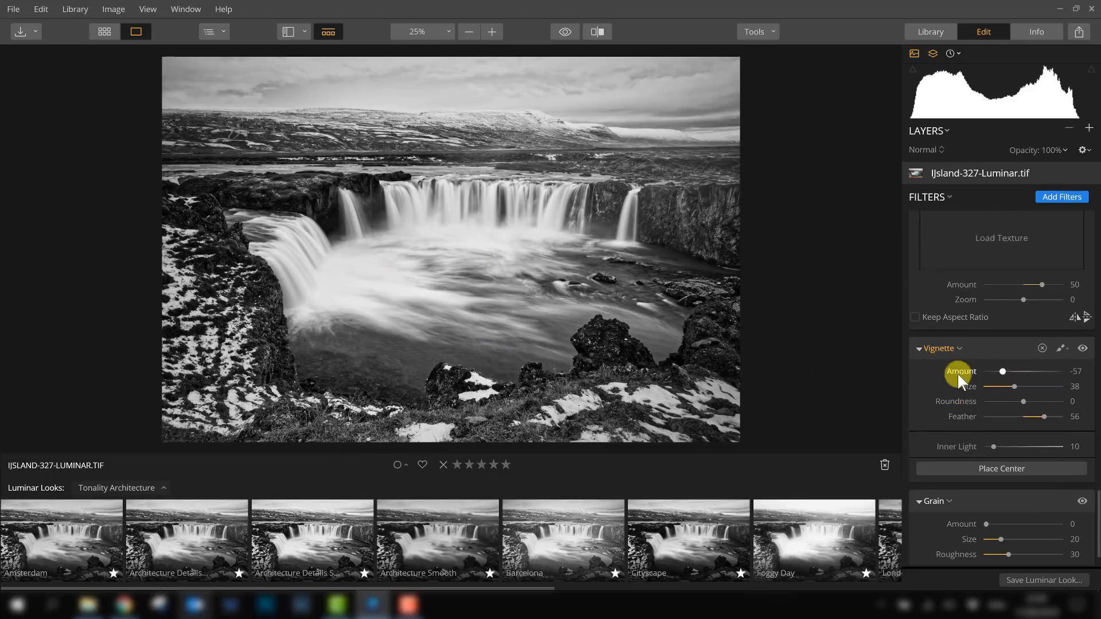
scroll(965, 372, up, 3)
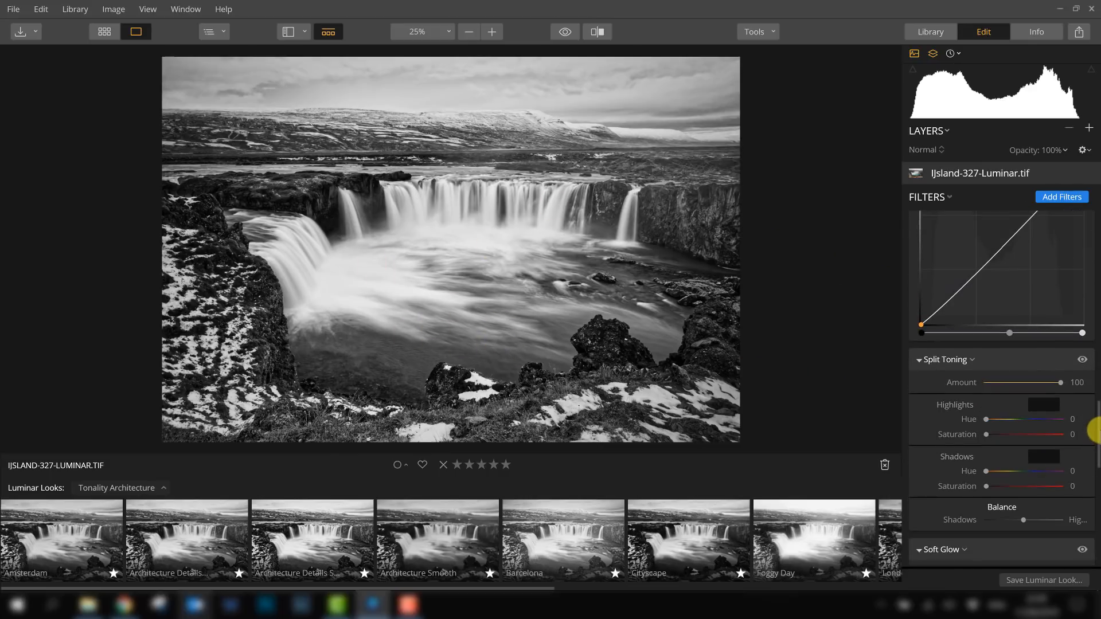
drag(1095, 412, 1088, 221)
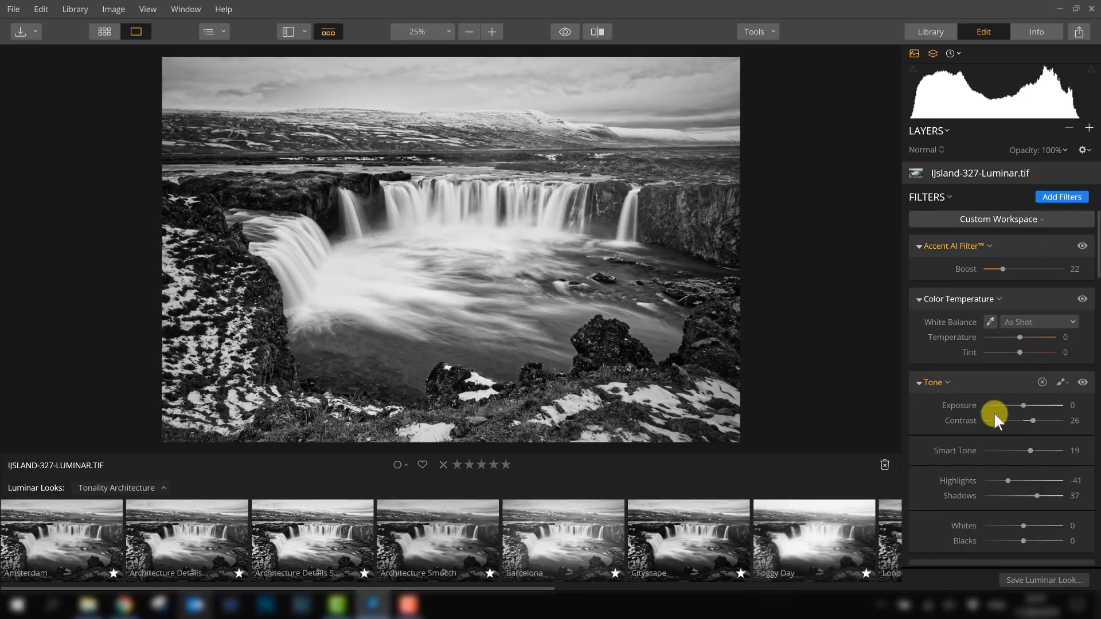
scroll(993, 418, down, 2)
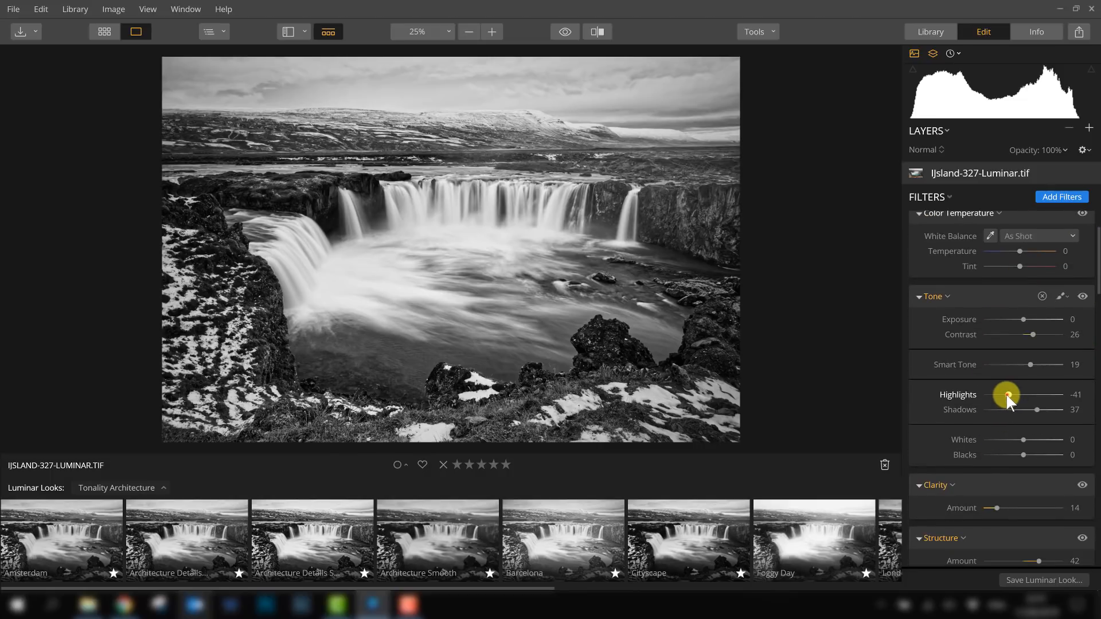
mouse_move(1007, 395)
mouse_down()
mouse_move(989, 396)
mouse_move(1018, 391)
mouse_move(983, 392)
mouse_move(994, 393)
mouse_up()
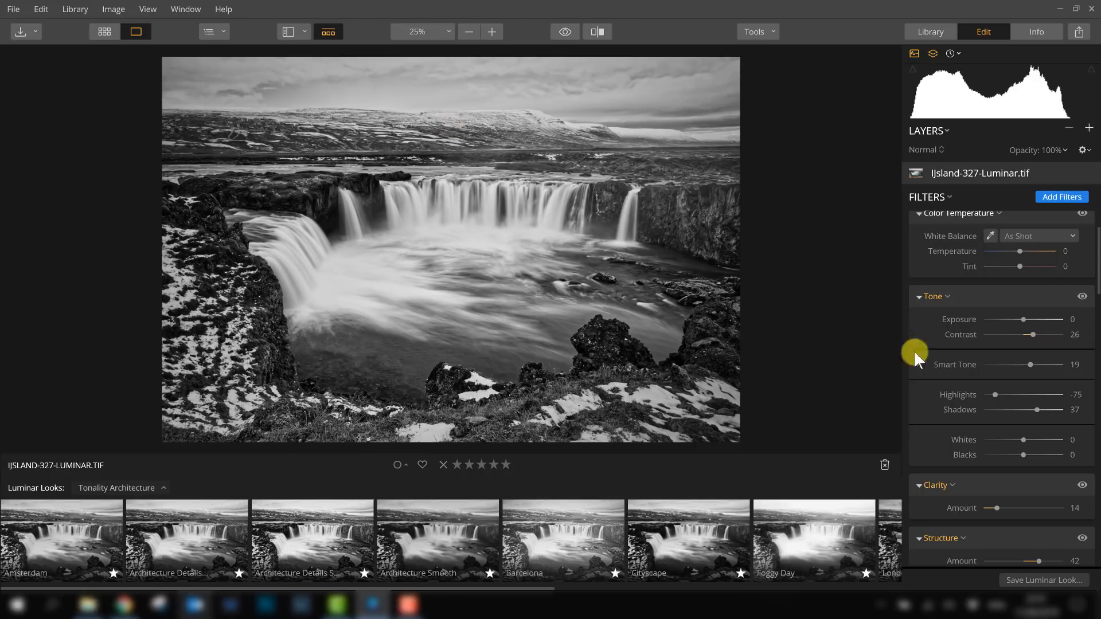
drag(993, 393, 983, 395)
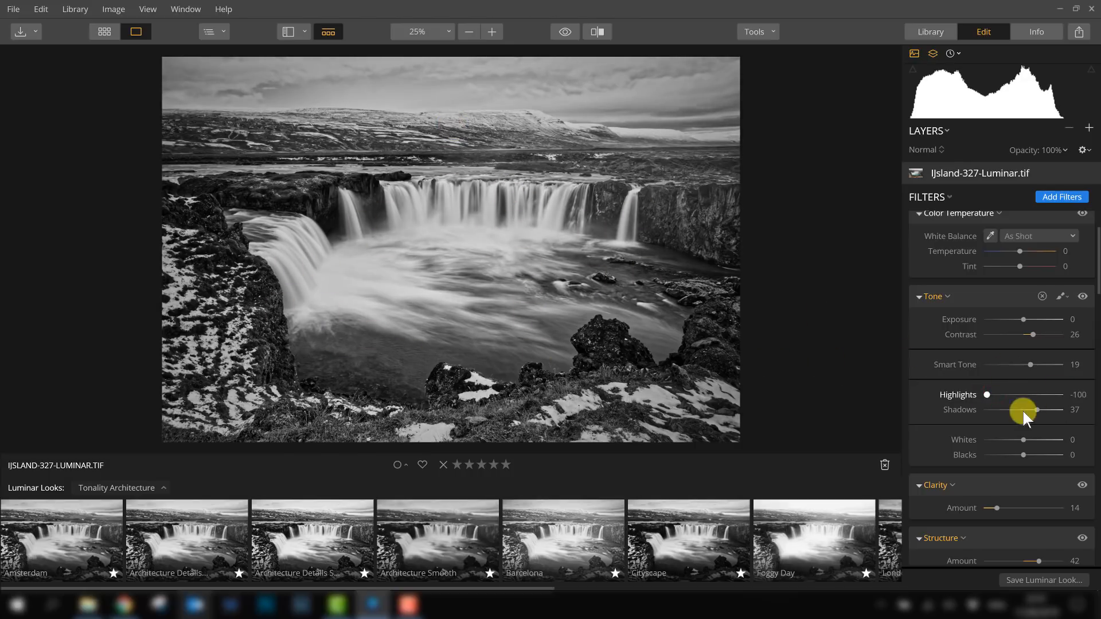
drag(987, 395, 1013, 394)
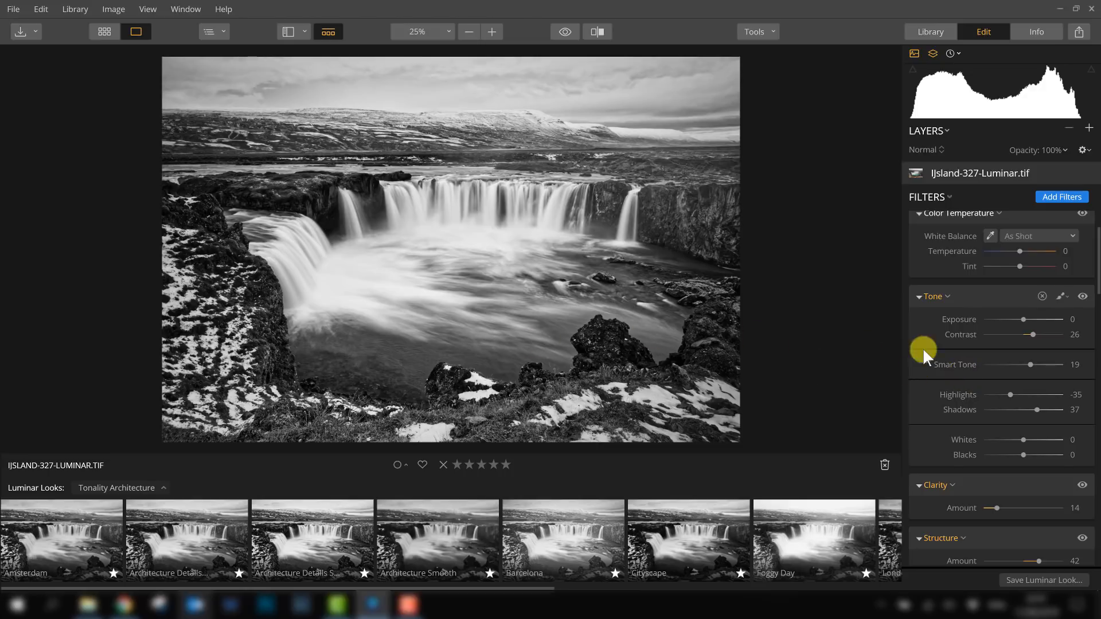
- Search the filters catalog for "high" and add the Highlights / Shadows filter
click(1062, 196)
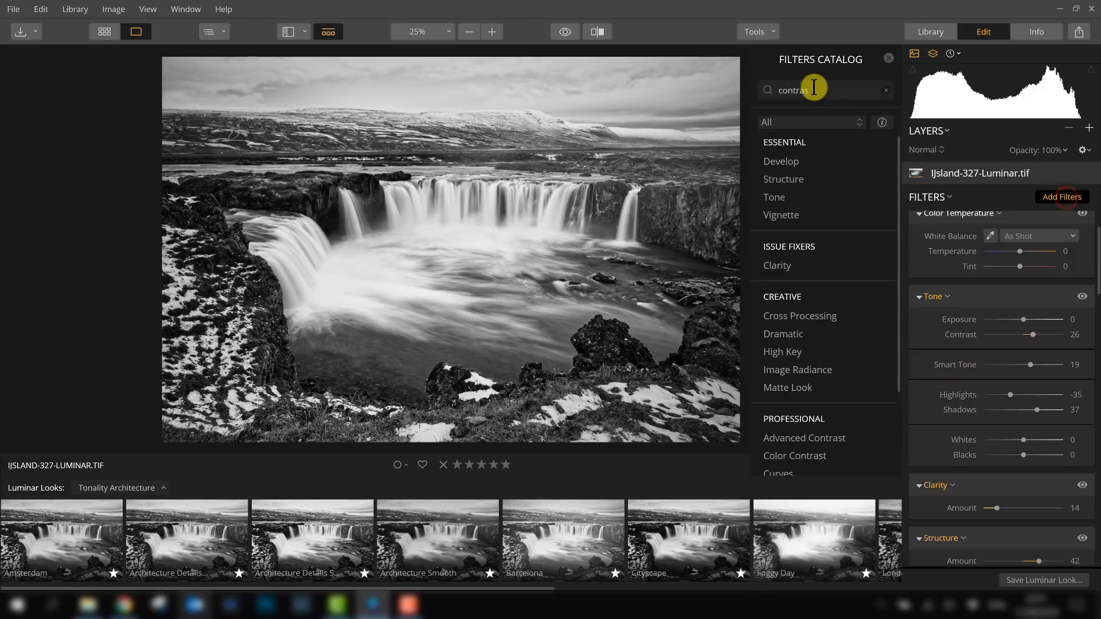
drag(814, 87, 766, 96)
text(hi)
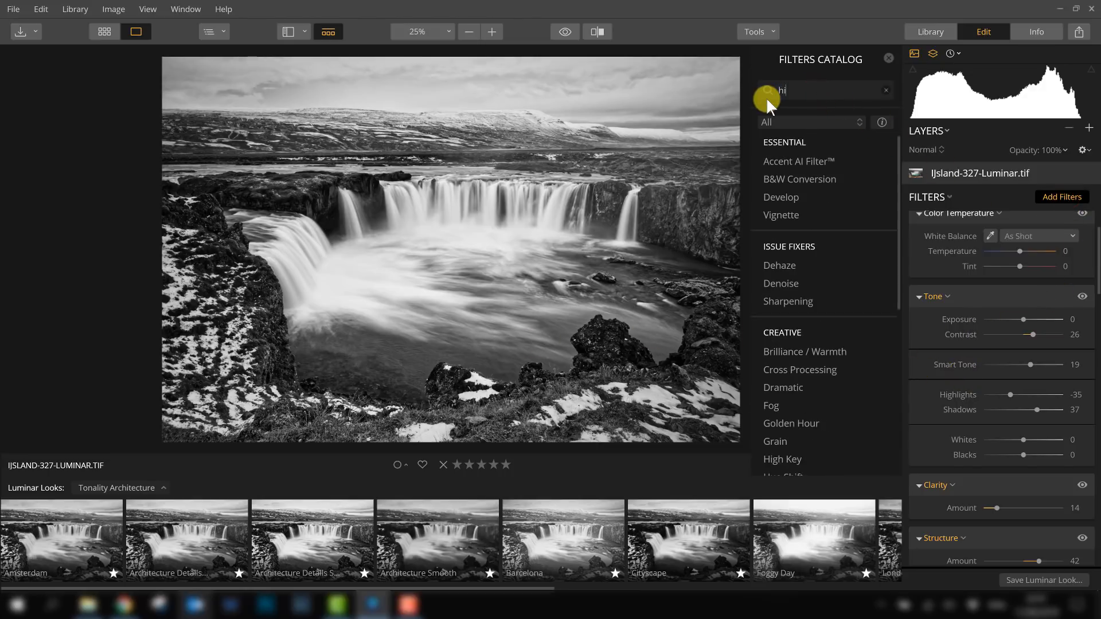
text(gh)
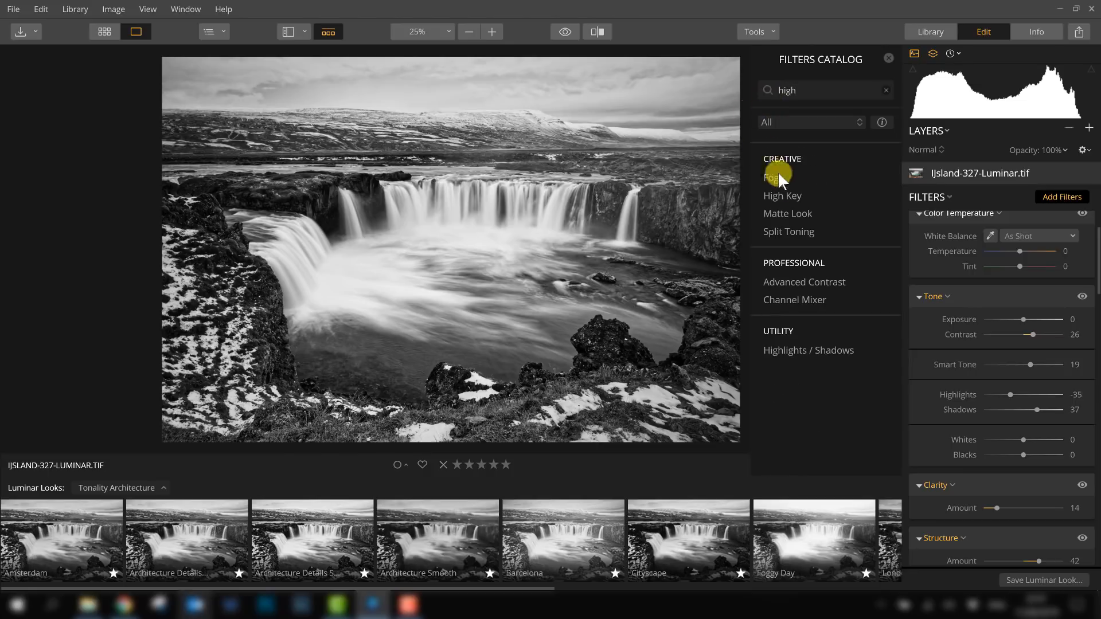
click(793, 351)
click(888, 57)
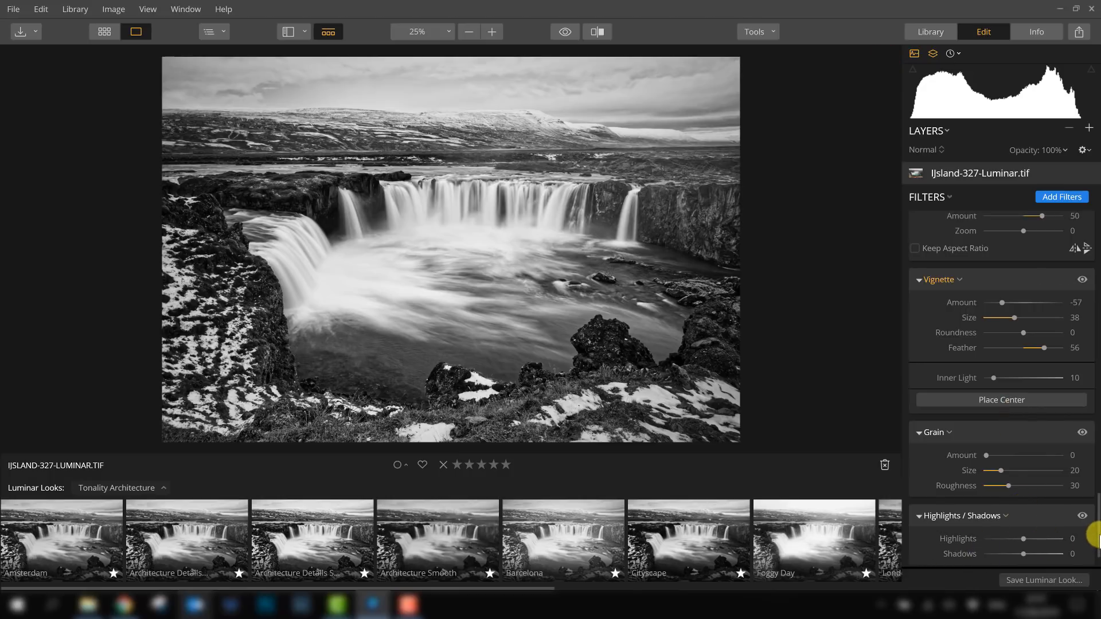
- Lower the Highlights slider of the Highlights / Shadows filter to about -32
drag(1096, 545, 1095, 281)
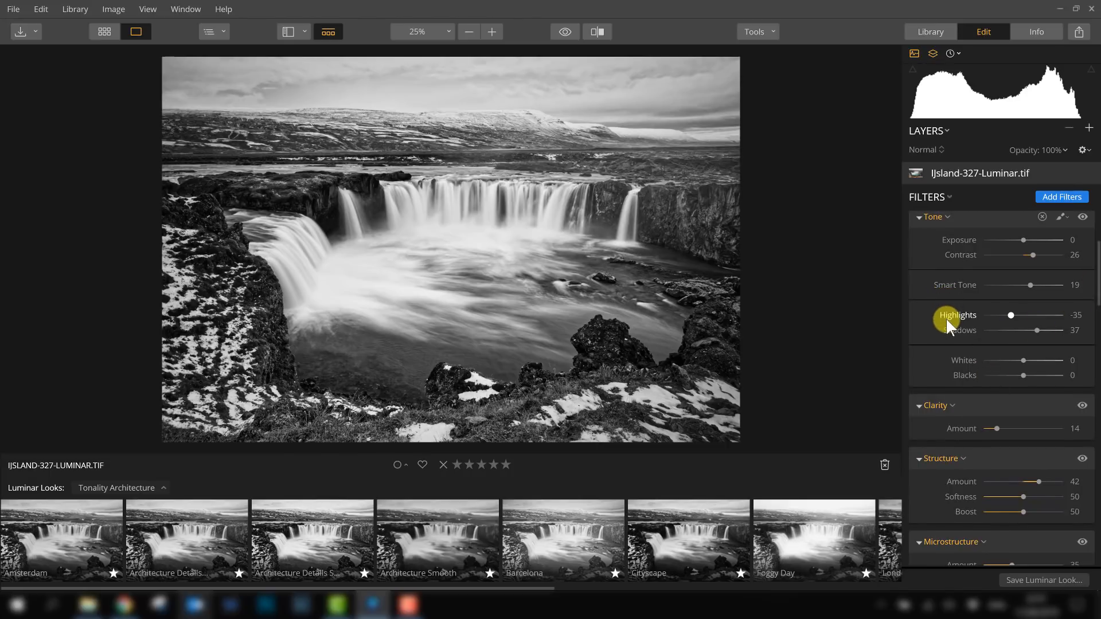
scroll(945, 317, up, 1)
scroll(982, 291, up, 7)
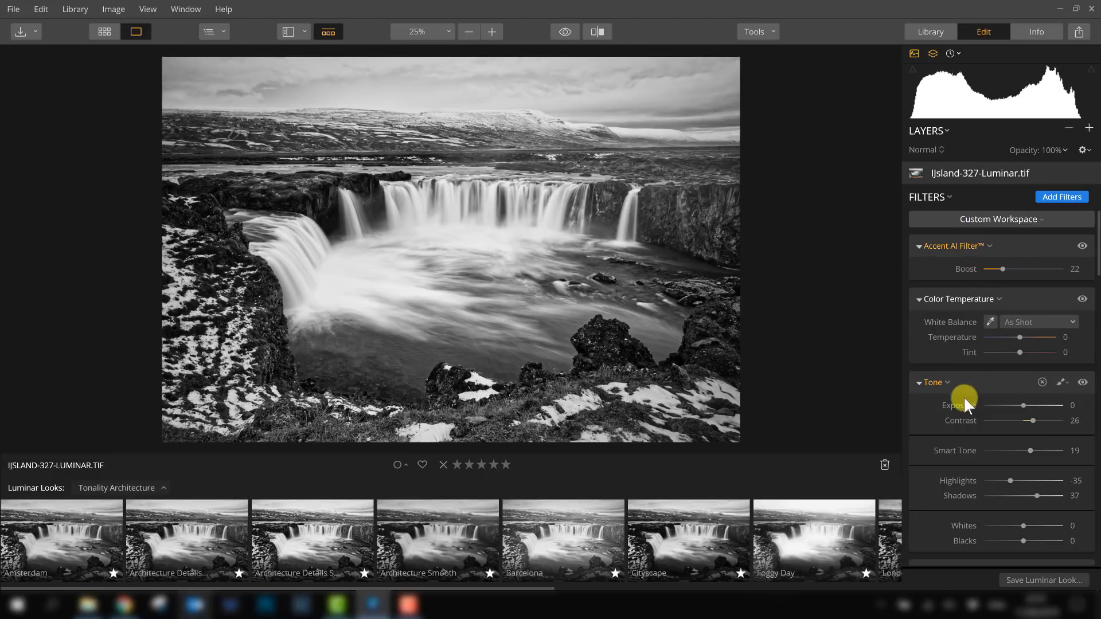
scroll(952, 367, down, 7)
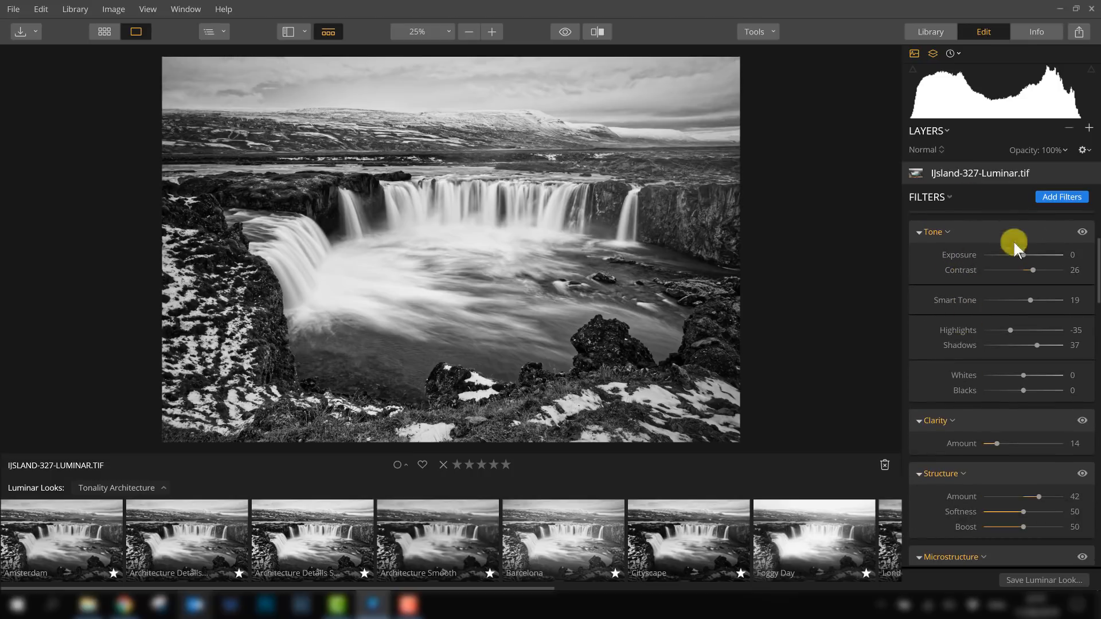
scroll(1008, 359, down, 2)
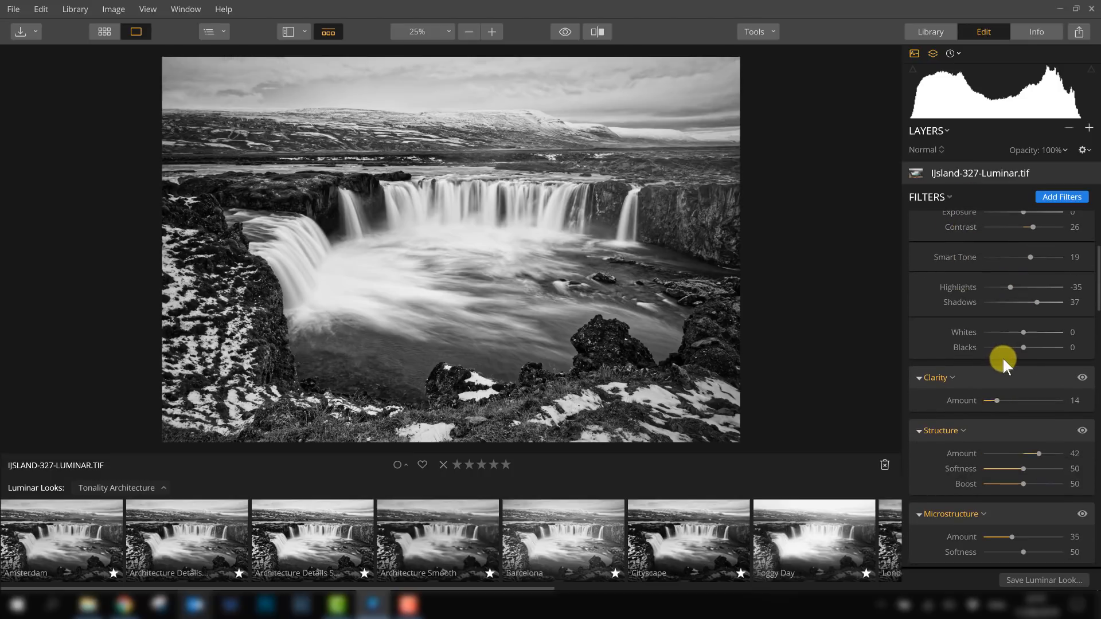
scroll(969, 326, down, 4)
scroll(969, 332, down, 20)
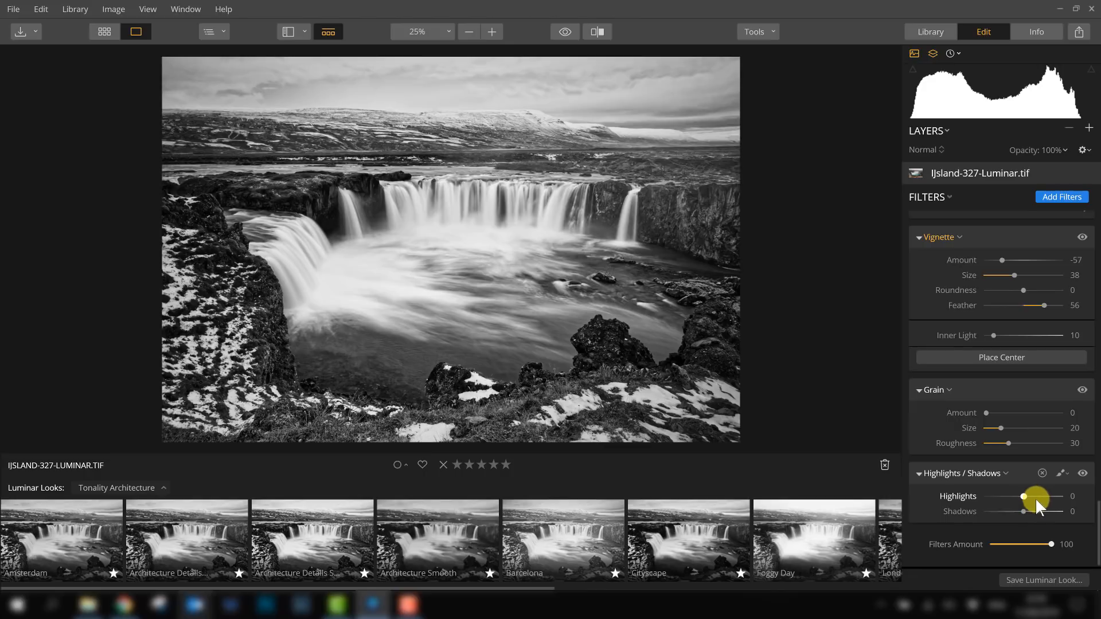
mouse_move(1024, 494)
mouse_down()
mouse_move(994, 498)
mouse_move(1012, 496)
mouse_up()
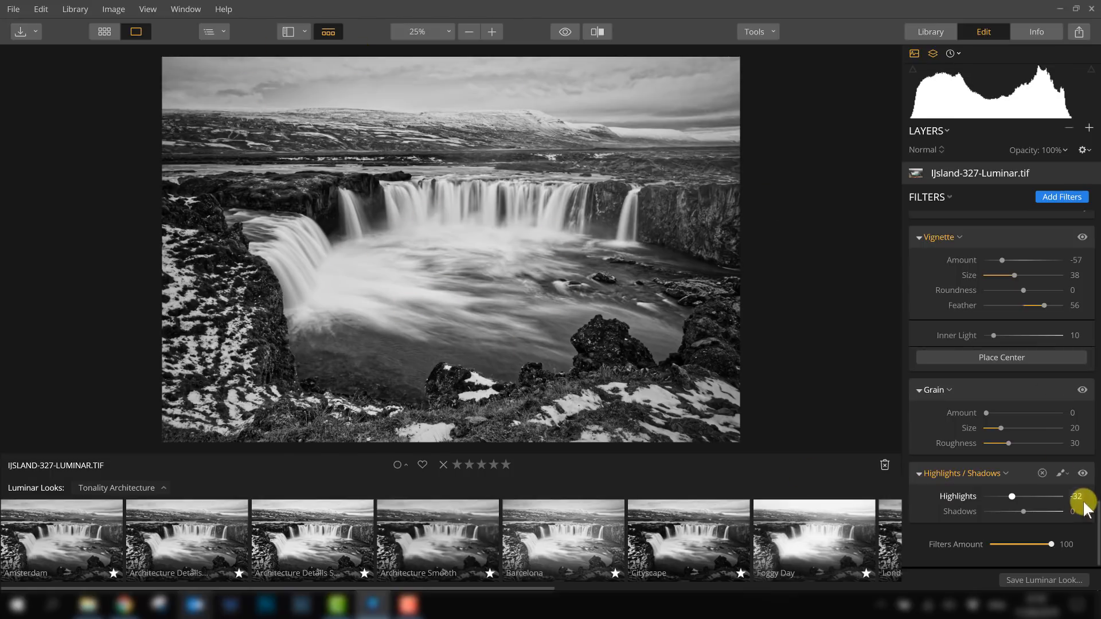
- Toggle the Highlights / Shadows filter's visibility off and on to compare the effect
click(1082, 474)
click(1081, 474)
click(1083, 474)
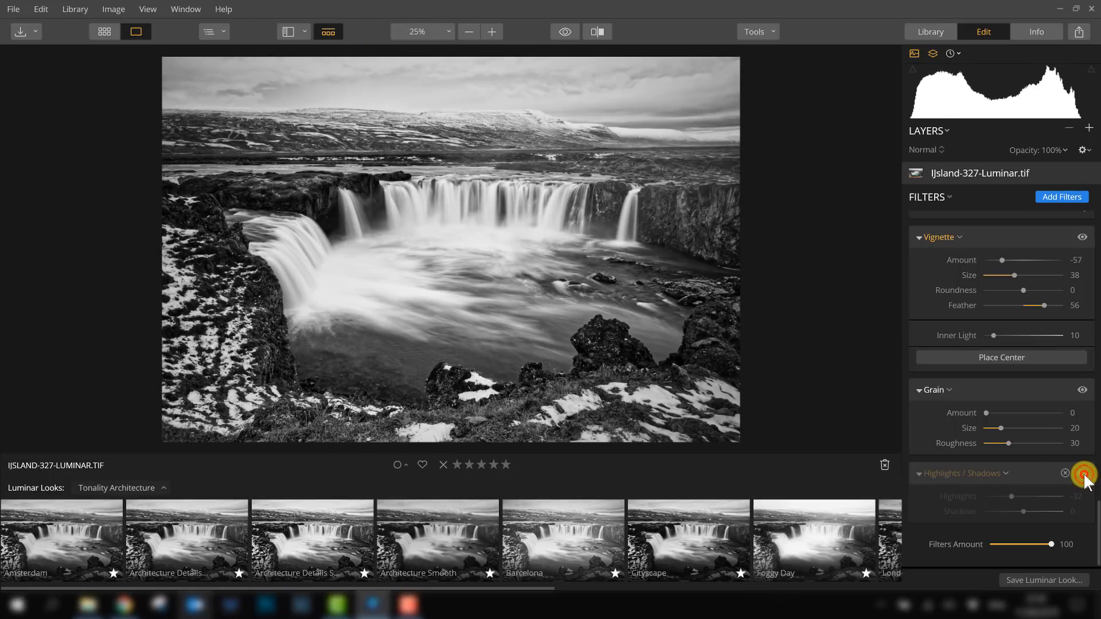
click(1083, 473)
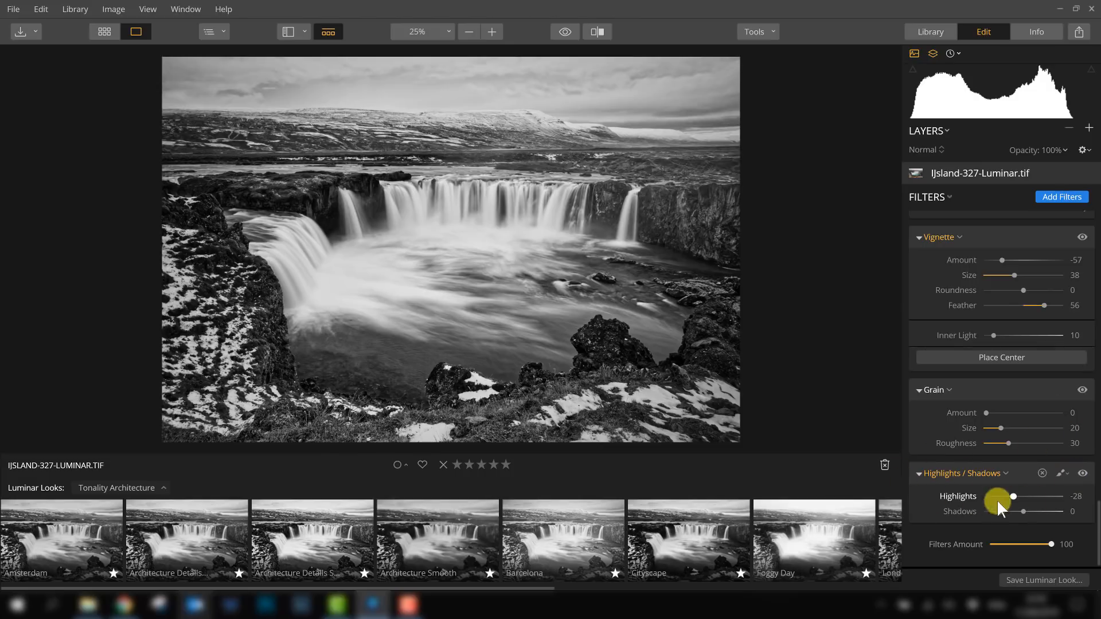
click(1061, 472)
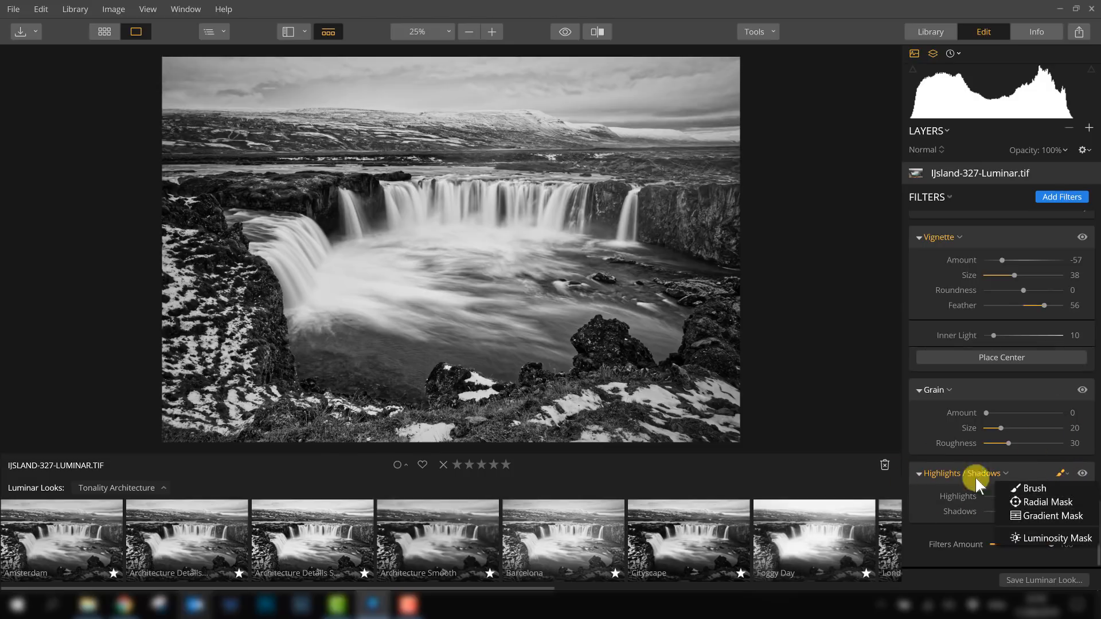
click(917, 475)
click(917, 512)
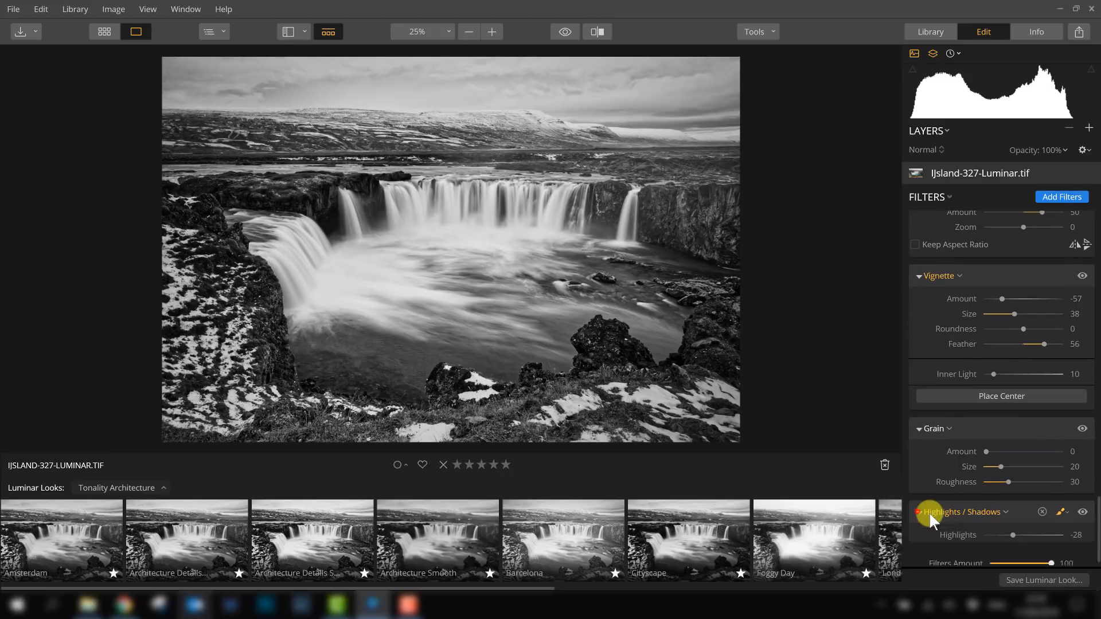
- Invert the Highlights / Shadows filter's mask so the effect is hidden everywhere
click(1004, 511)
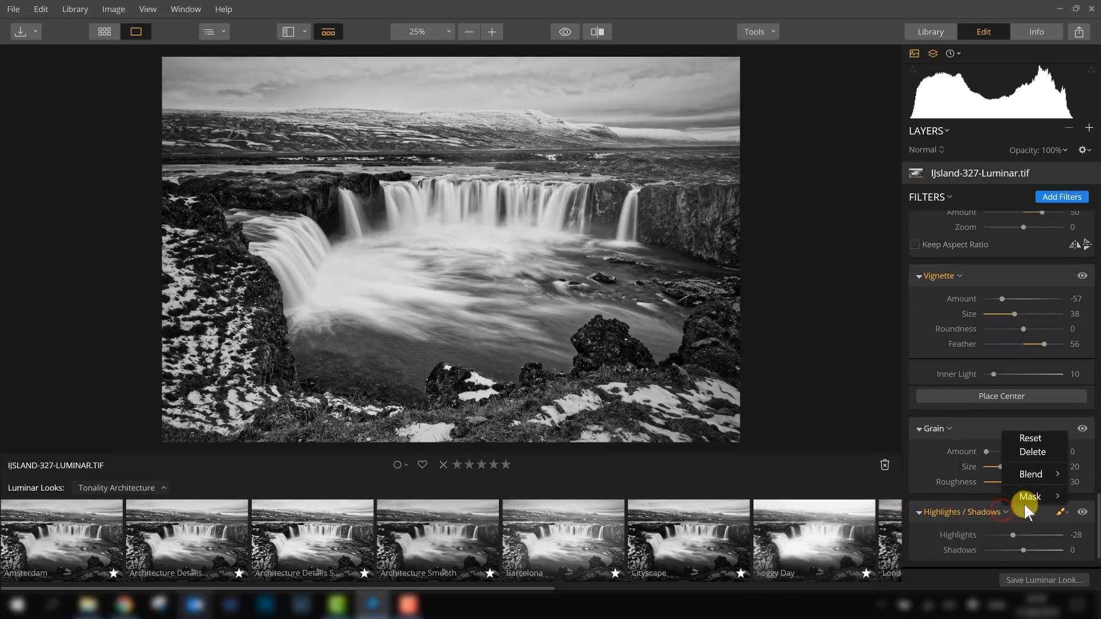
mouse_move(1037, 497)
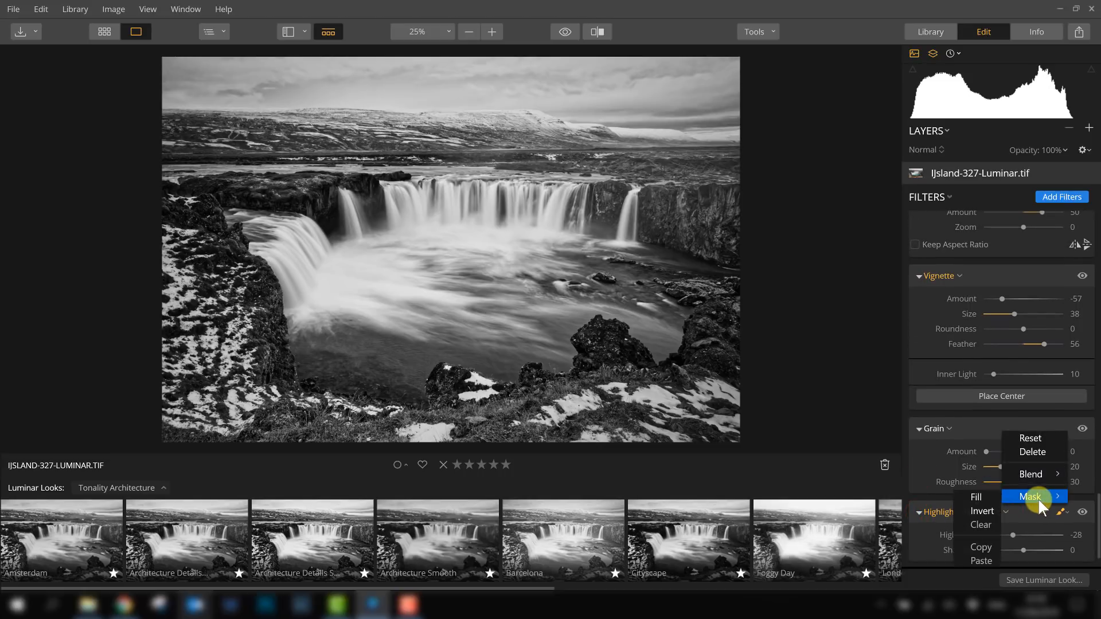
click(983, 511)
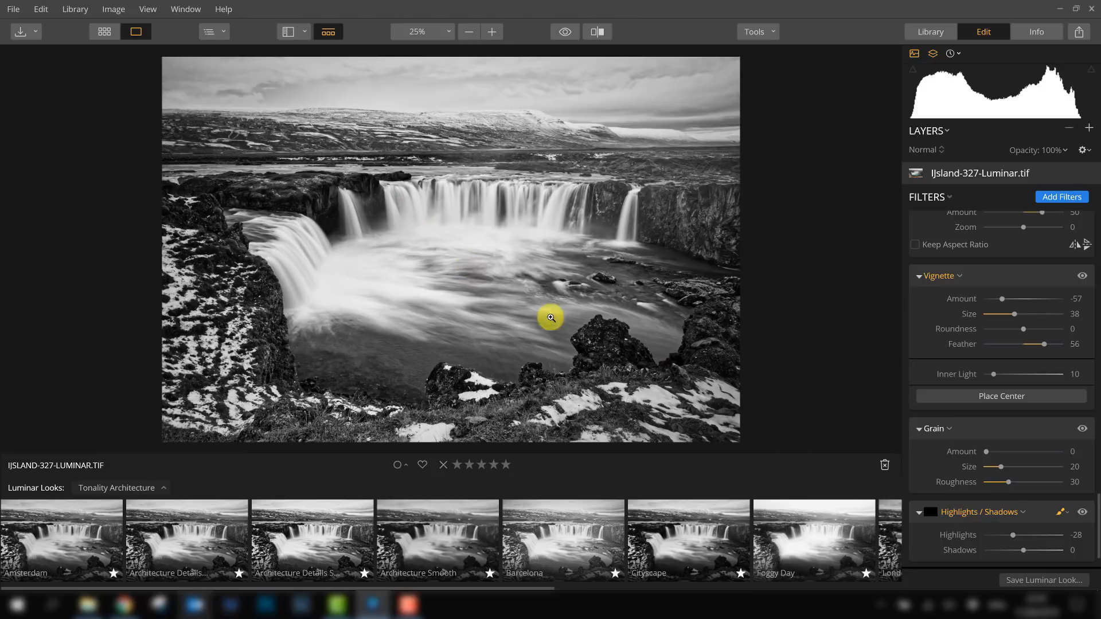
- Paint the Highlights / Shadows effect back onto the waterfalls with the mask Brush at size 100 and 50% opacity
click(1062, 511)
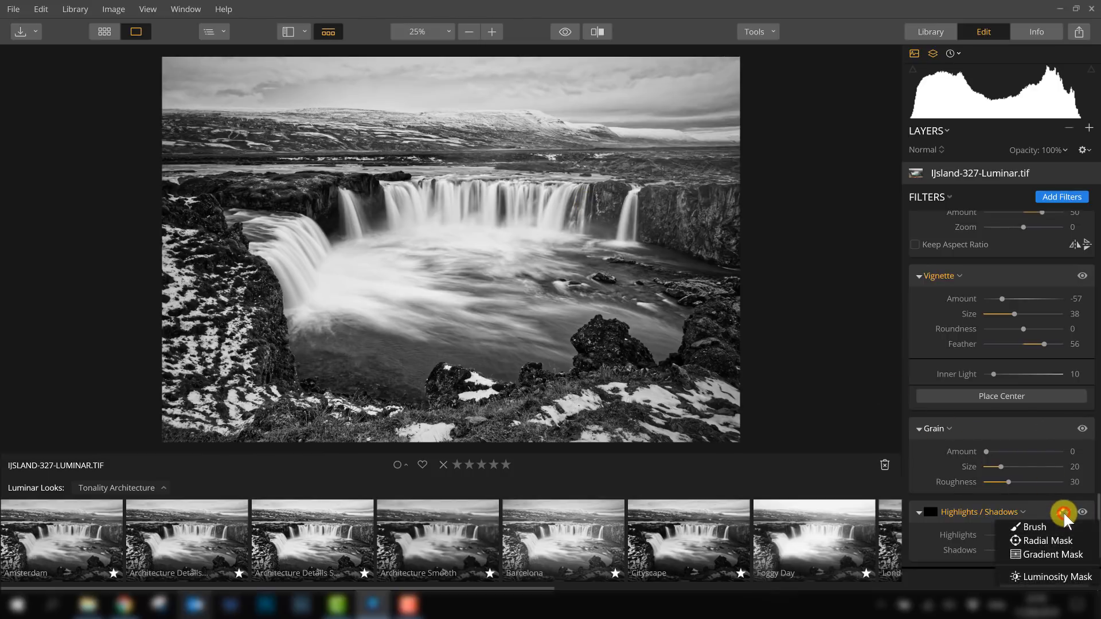
click(1034, 528)
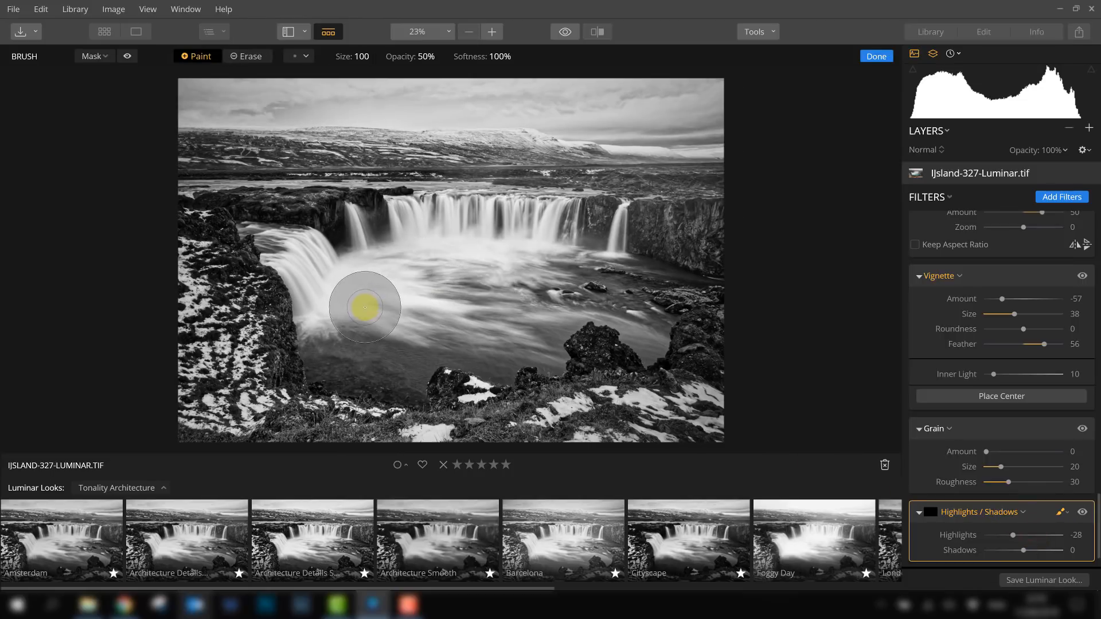
mouse_move(378, 314)
mouse_down()
mouse_move(294, 287)
mouse_move(345, 222)
mouse_move(490, 211)
mouse_move(597, 219)
mouse_move(612, 231)
mouse_move(416, 250)
mouse_move(482, 270)
mouse_move(485, 291)
mouse_move(477, 314)
mouse_move(410, 339)
mouse_move(320, 311)
mouse_move(268, 258)
mouse_move(283, 239)
mouse_move(438, 204)
mouse_move(539, 204)
mouse_move(619, 224)
mouse_move(631, 260)
mouse_up()
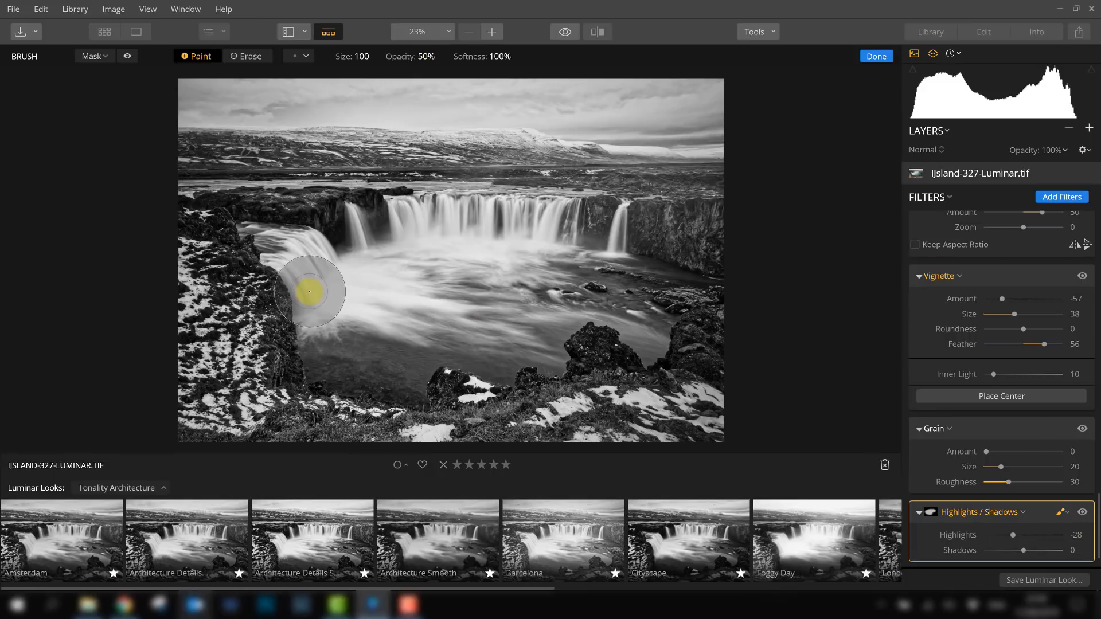
click(296, 286)
click(408, 214)
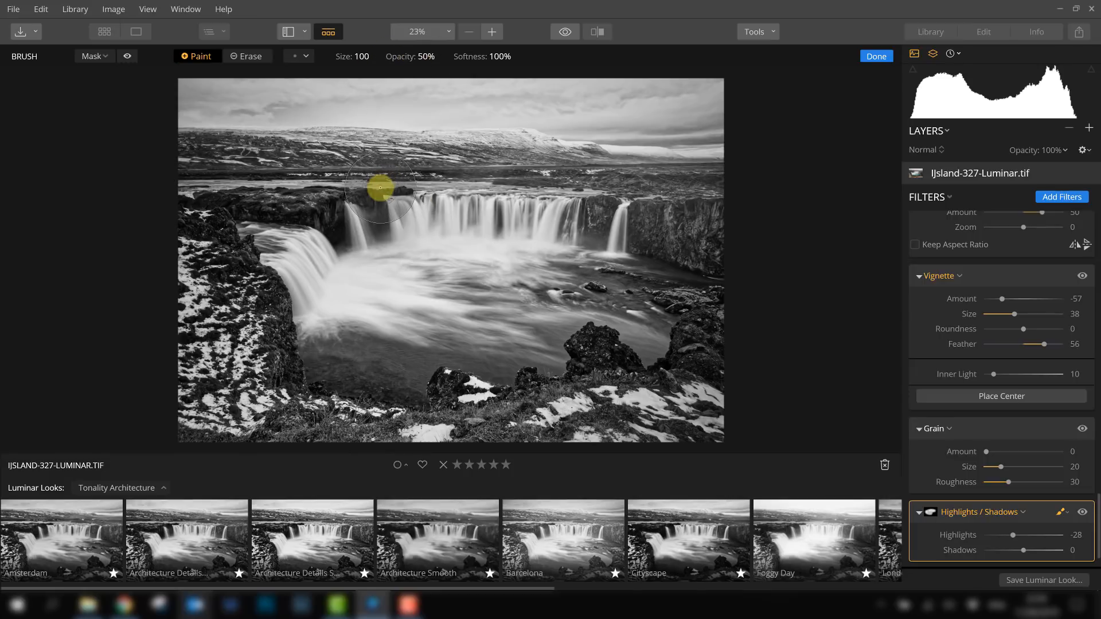
- Repeatedly toggle the masked Highlights / Shadows filter off and on to compare before and after
click(1082, 512)
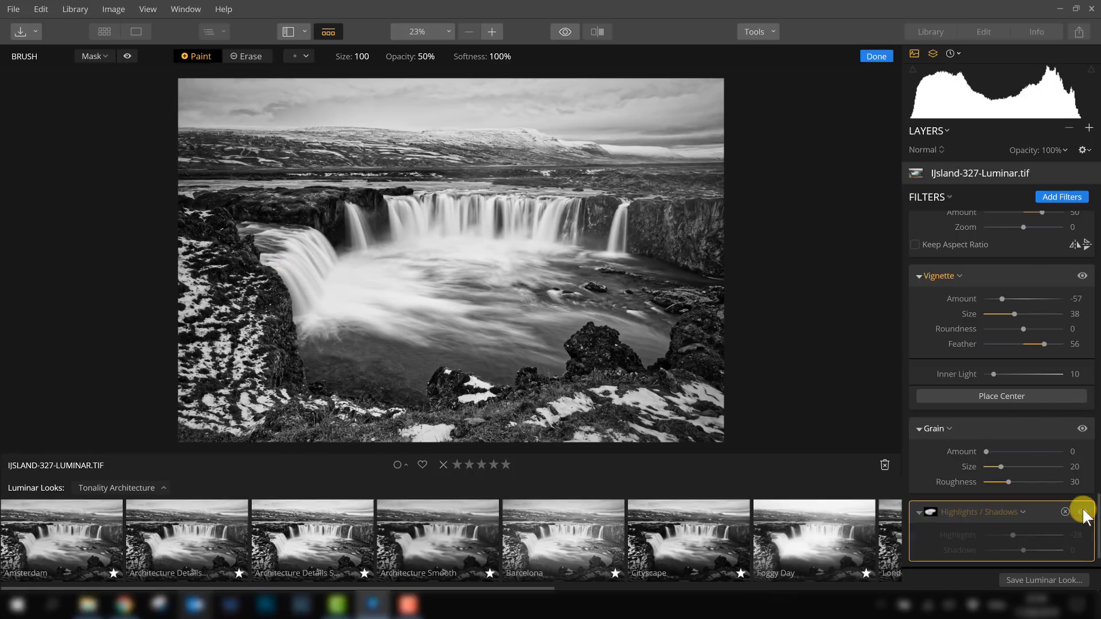
click(1082, 511)
click(1081, 511)
click(1082, 512)
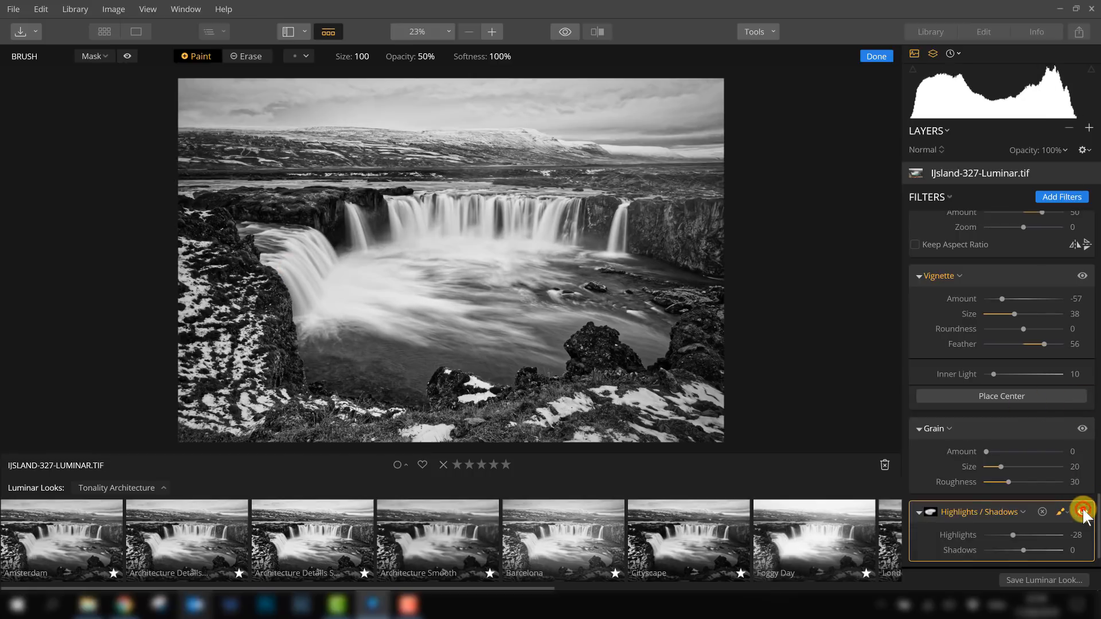
click(1082, 511)
click(1081, 511)
click(1082, 512)
click(1082, 511)
click(1082, 511)
click(1082, 512)
click(1082, 512)
click(1082, 511)
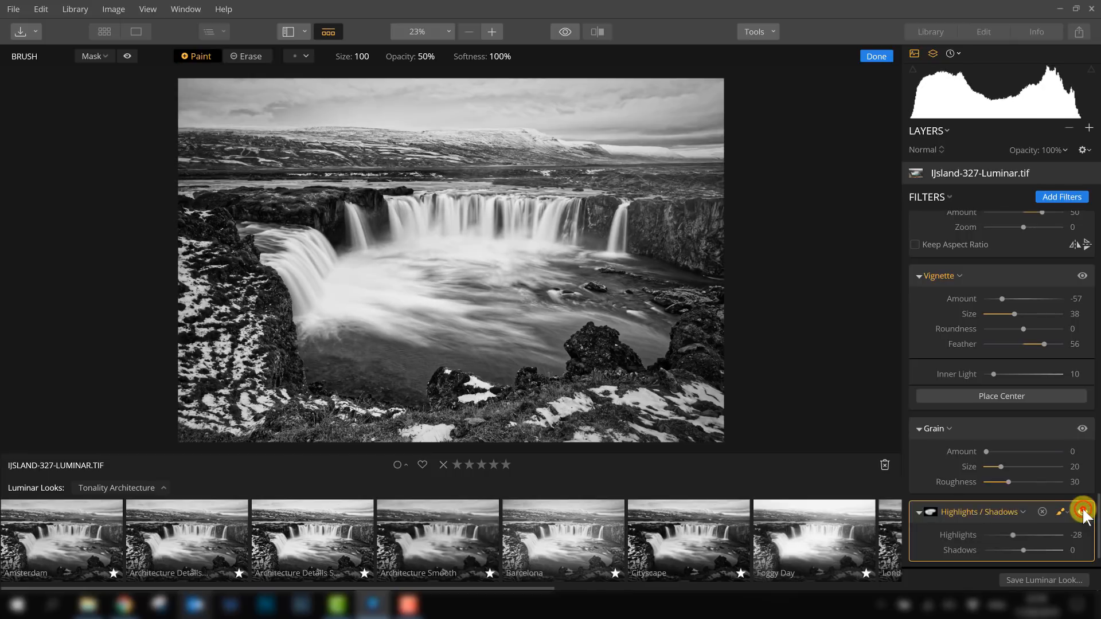
click(1082, 512)
click(1082, 511)
click(1081, 512)
click(1082, 511)
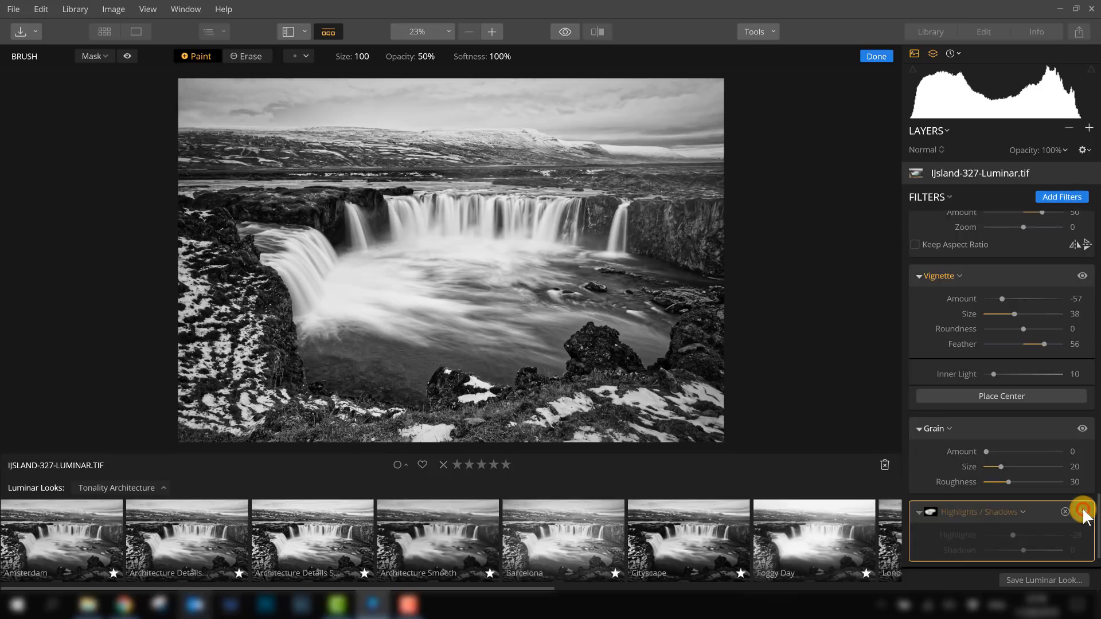
click(1082, 512)
click(1082, 511)
click(1082, 512)
click(1081, 511)
click(1082, 512)
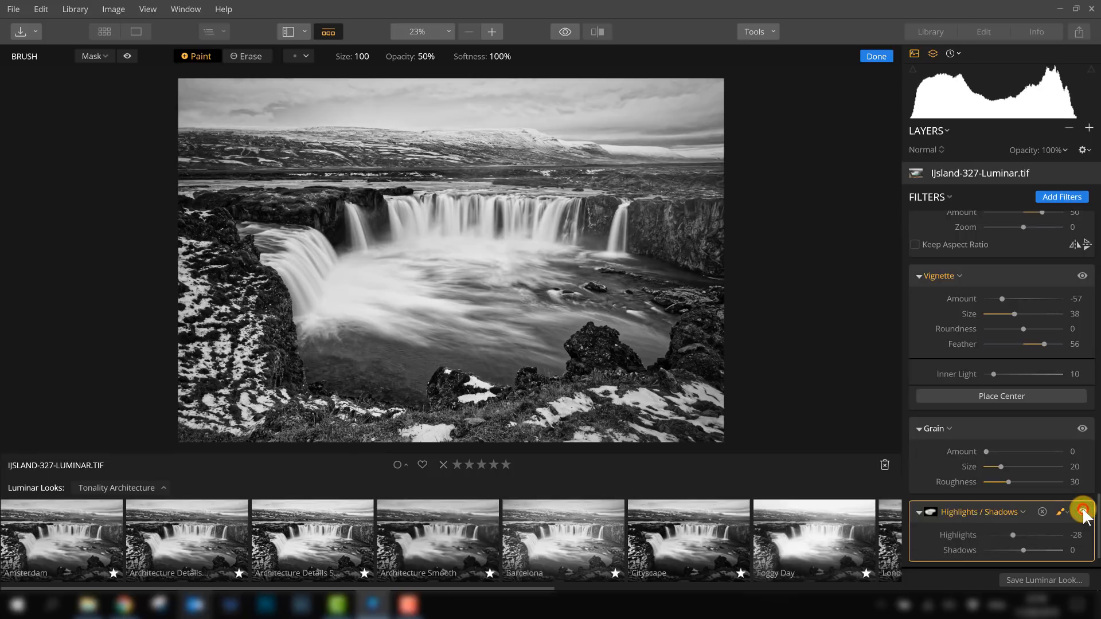
click(1082, 511)
click(1082, 512)
click(1082, 512)
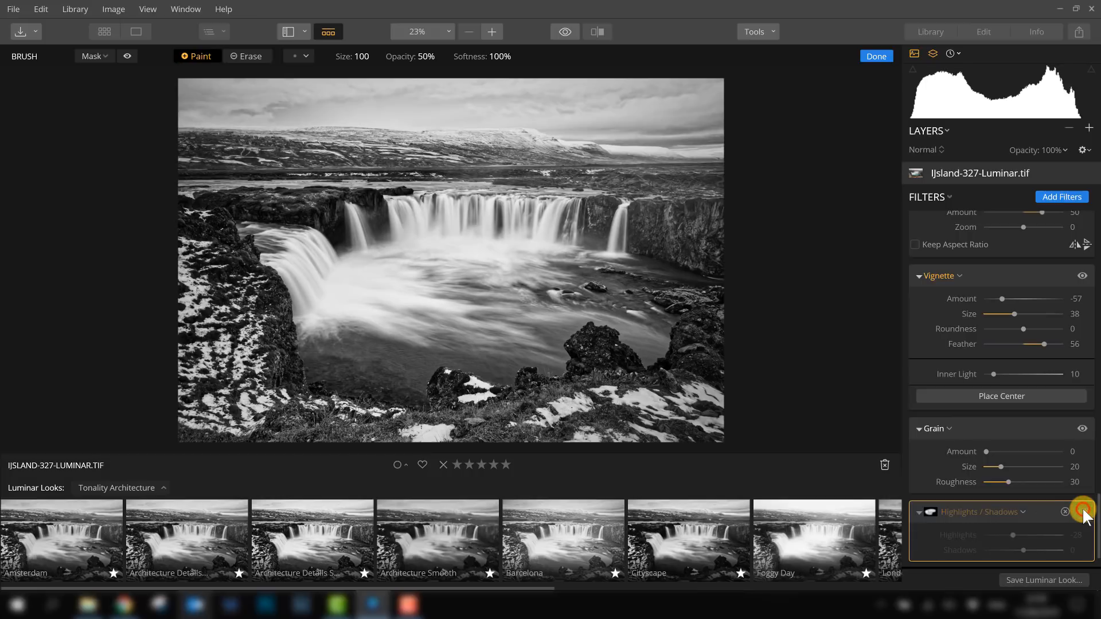
click(1082, 512)
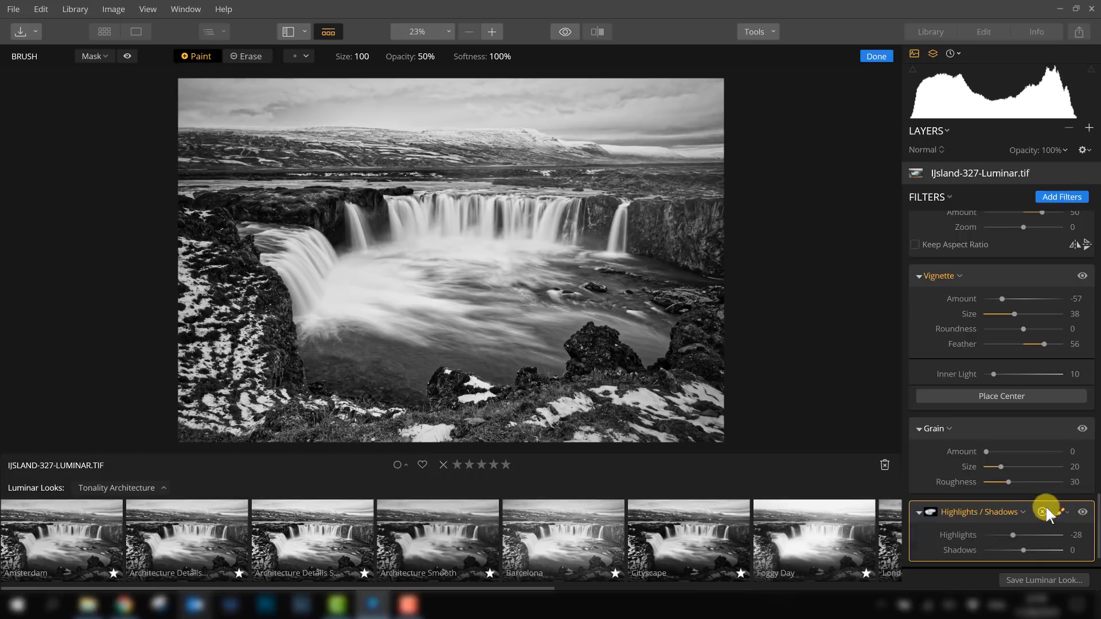
click(1082, 512)
click(1083, 512)
click(1083, 512)
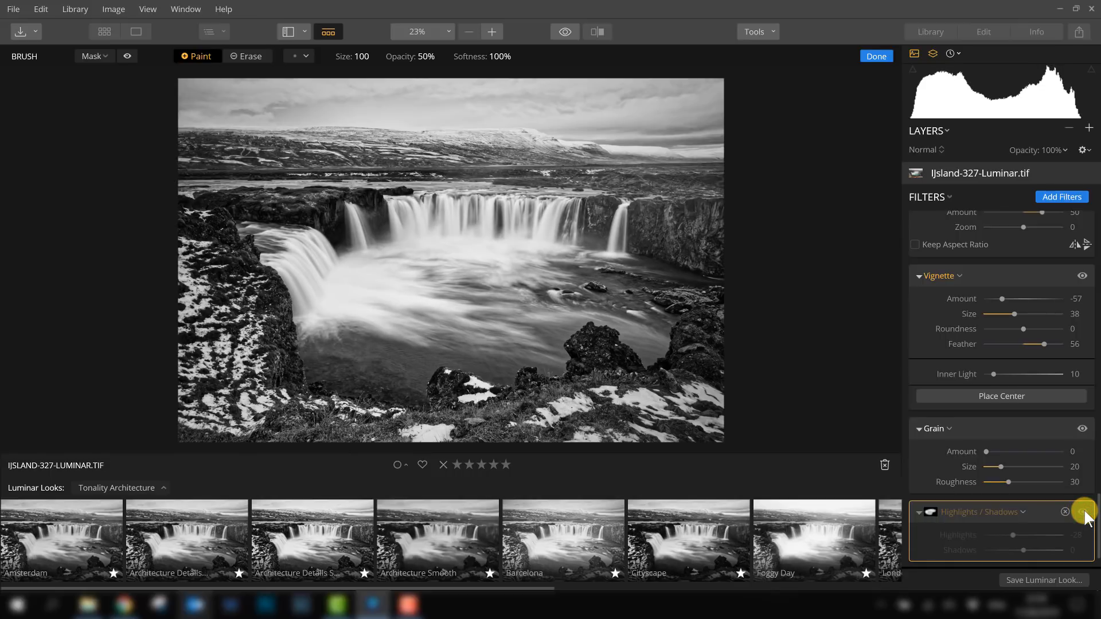
click(1083, 512)
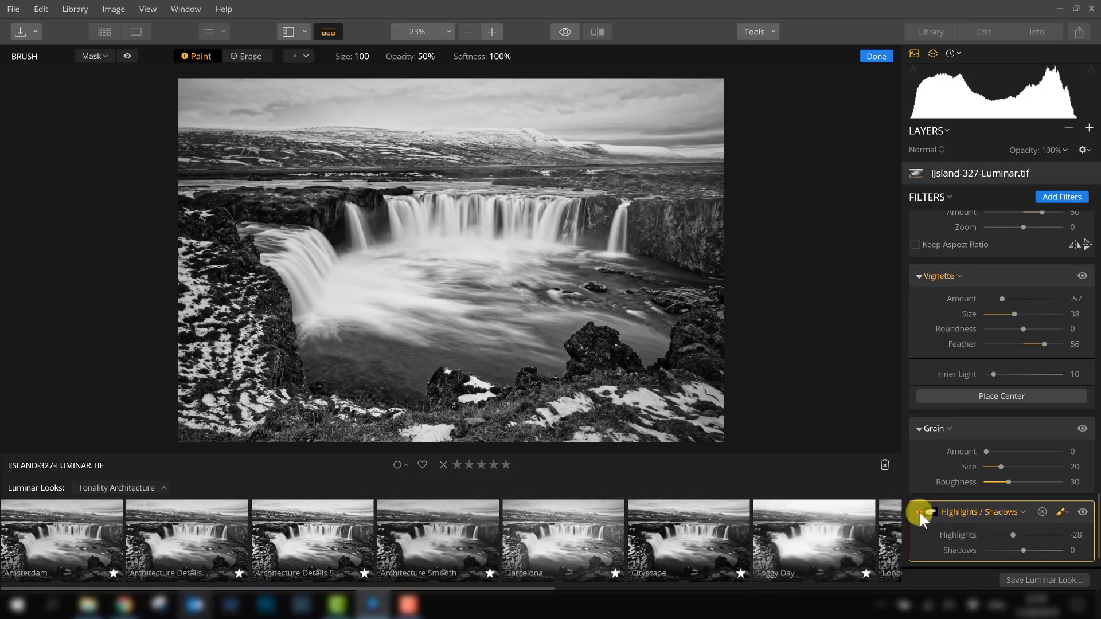
- Leave the brush and scroll through the stack of applied filters to review their settings
click(918, 512)
click(919, 512)
click(1023, 511)
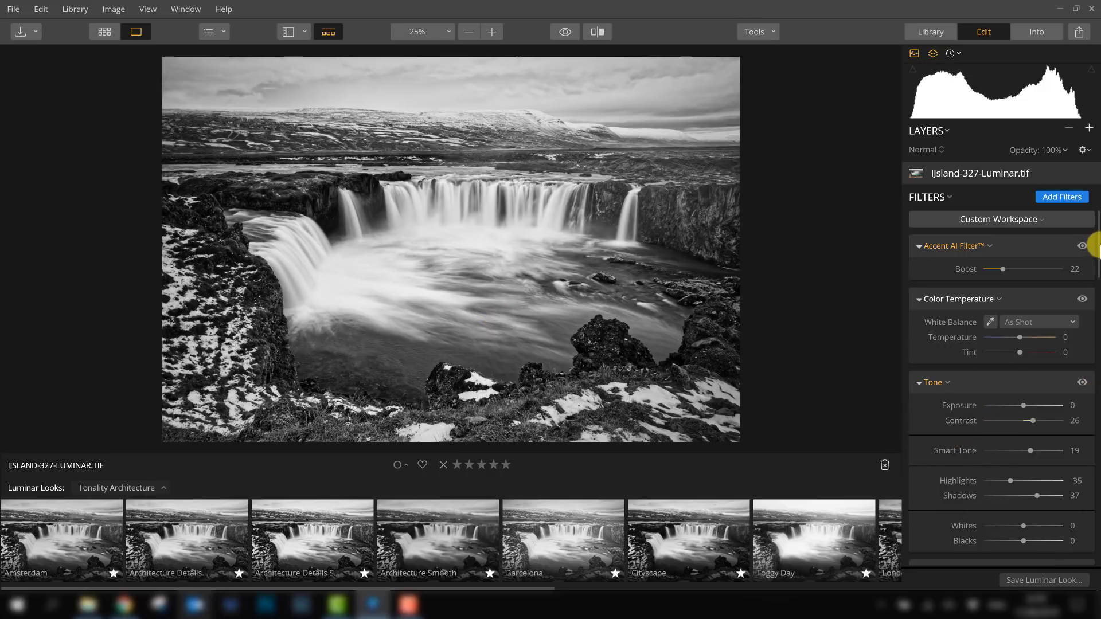
scroll(1094, 241, down, 1)
scroll(1094, 230, up, 1)
scroll(1026, 462, down, 10)
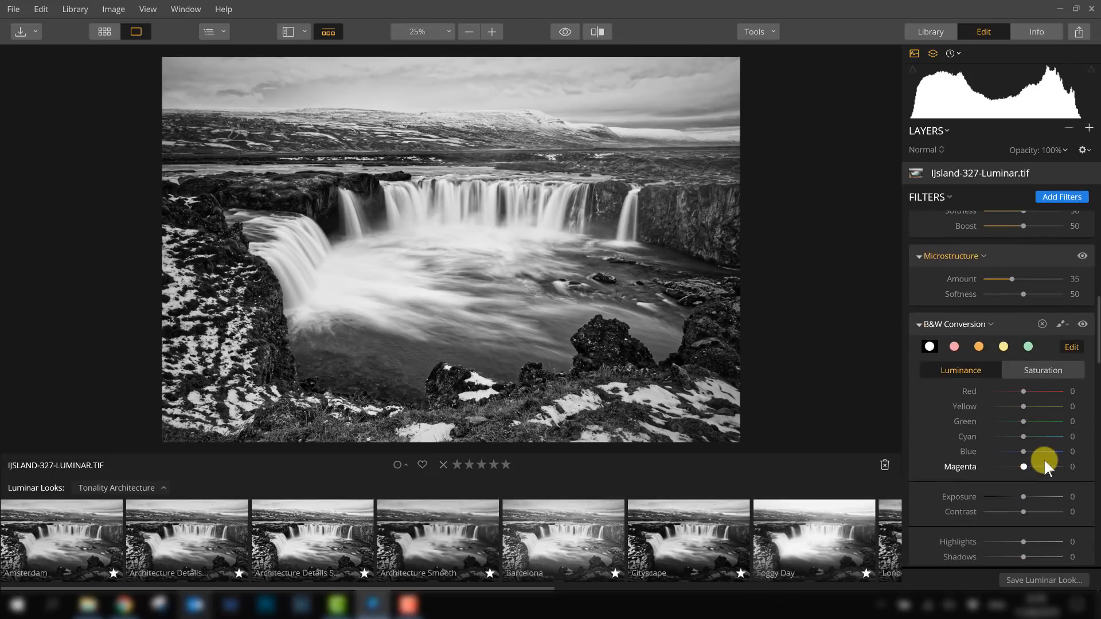